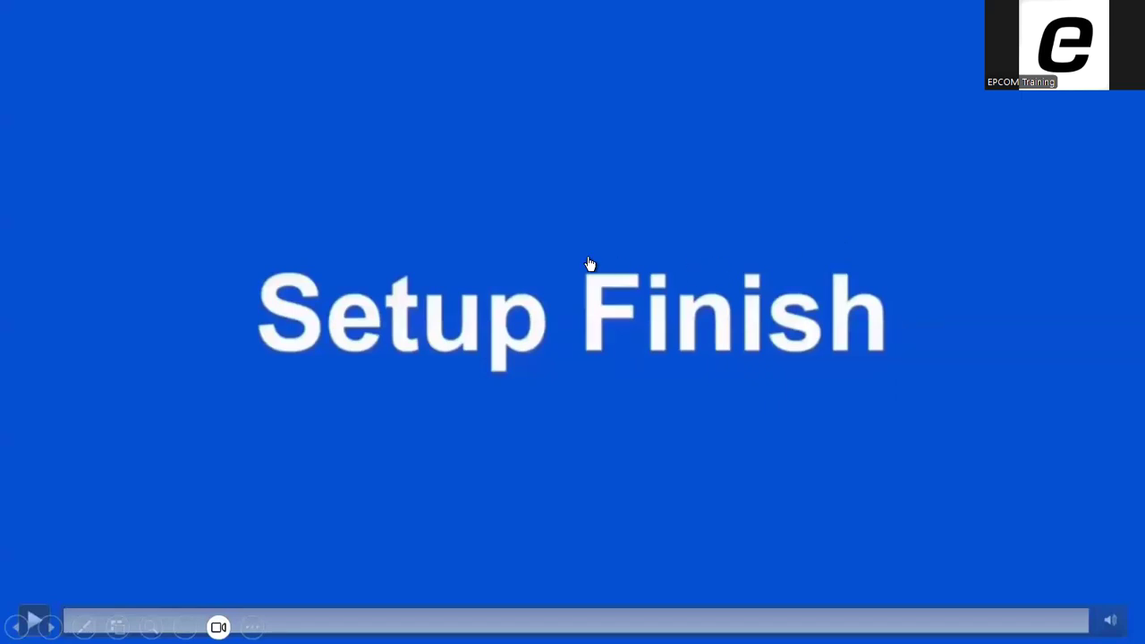
left_click(687, 313)
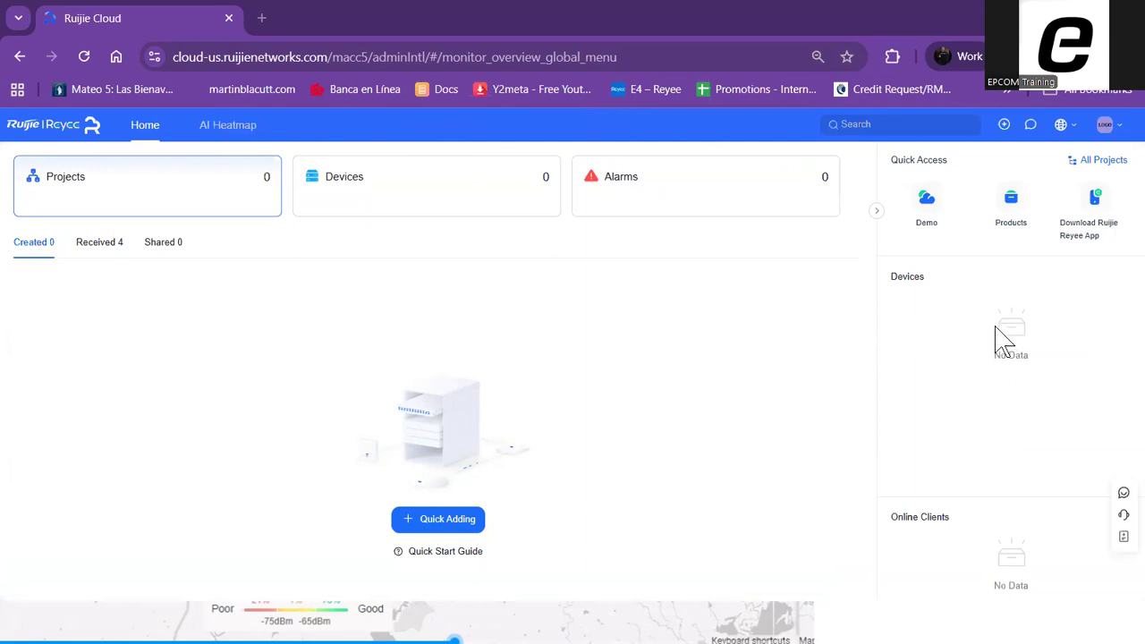
left_click(176, 57)
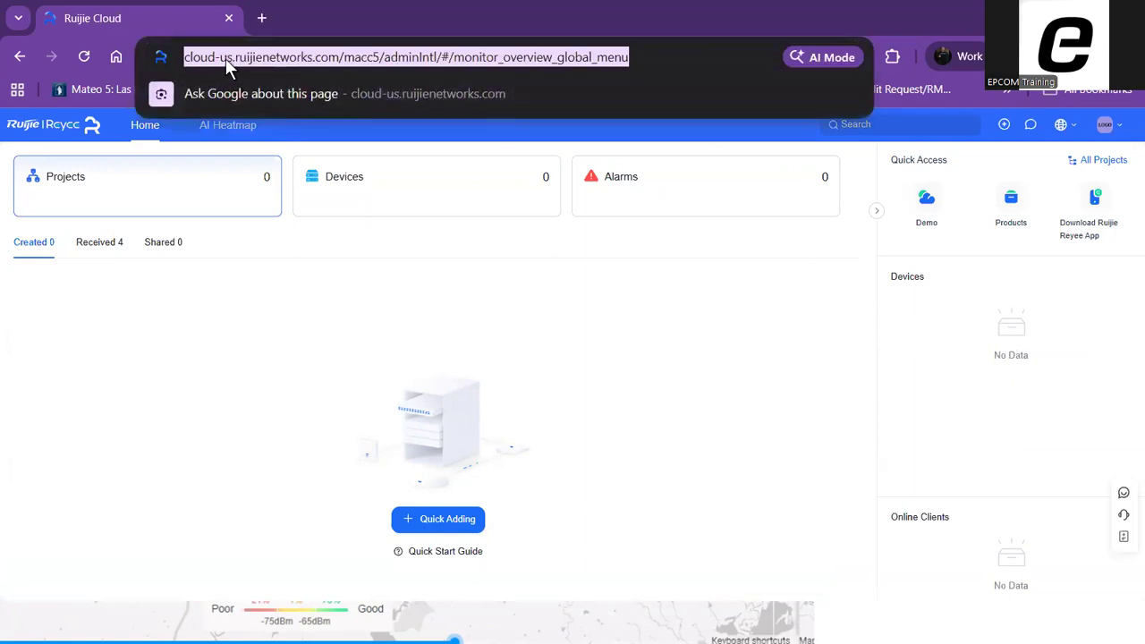
left_click(316, 59)
left_click(1118, 184)
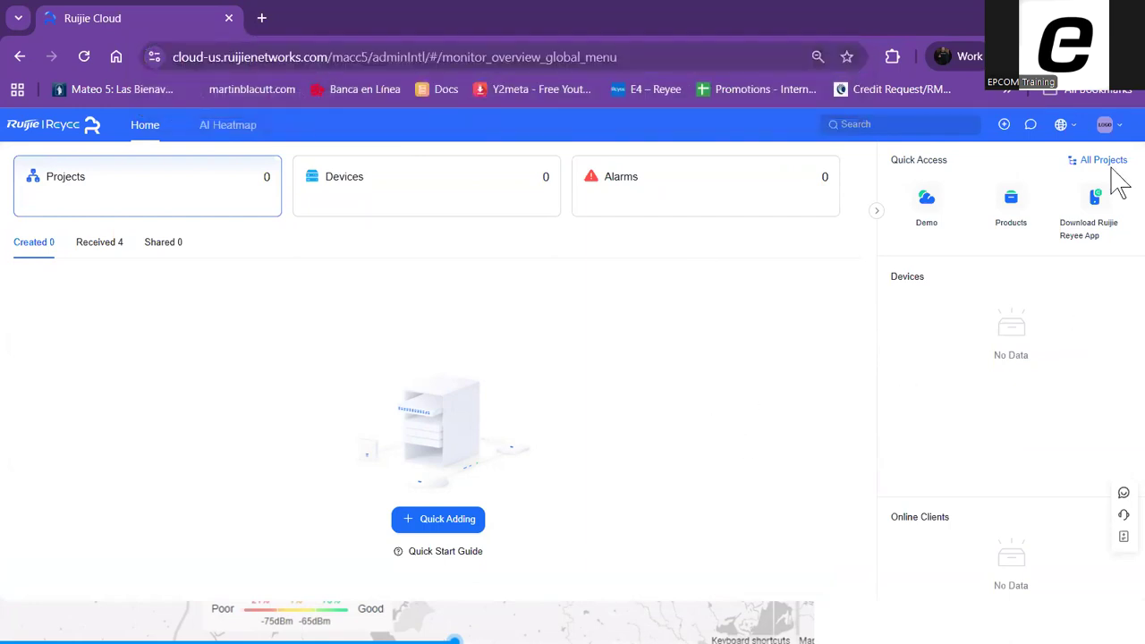
Sign out of the Ruijie Cloud account
left_click(1106, 124)
left_click(966, 437)
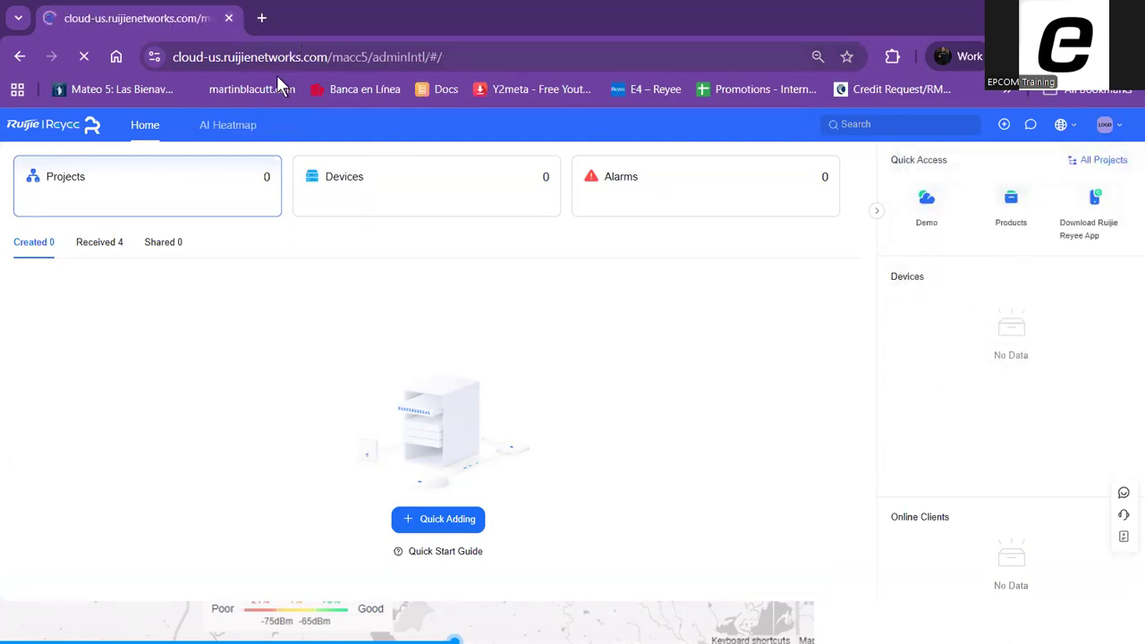
Load cloud-us.ruijienetworks.com in a new browser tab and close the old Ruijie Cloud tab
left_click(264, 17)
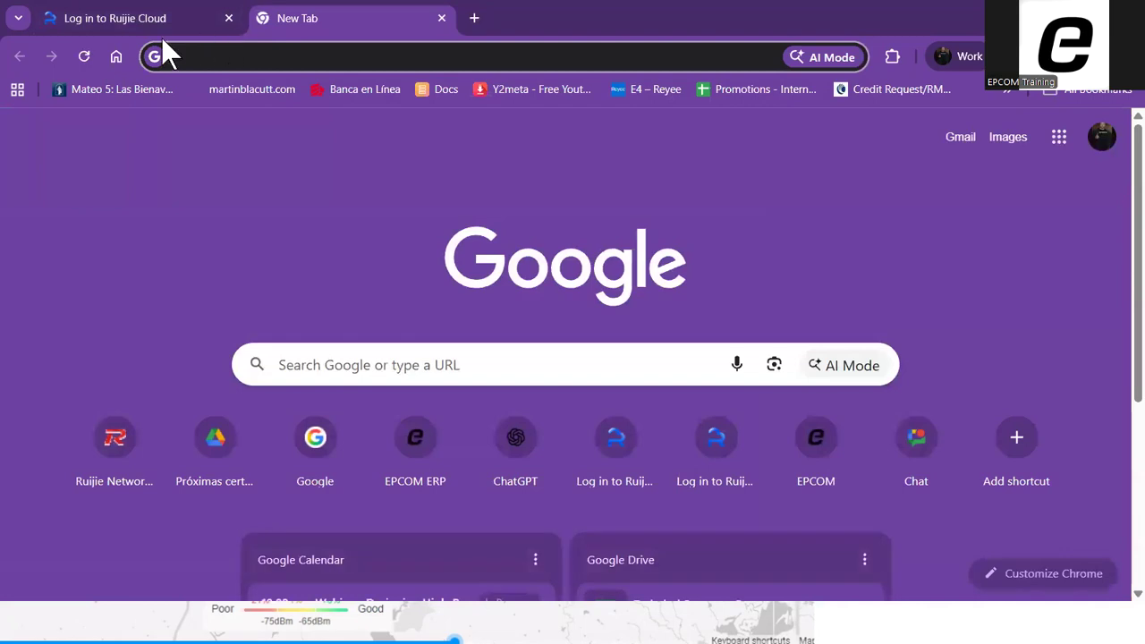
type("rui")
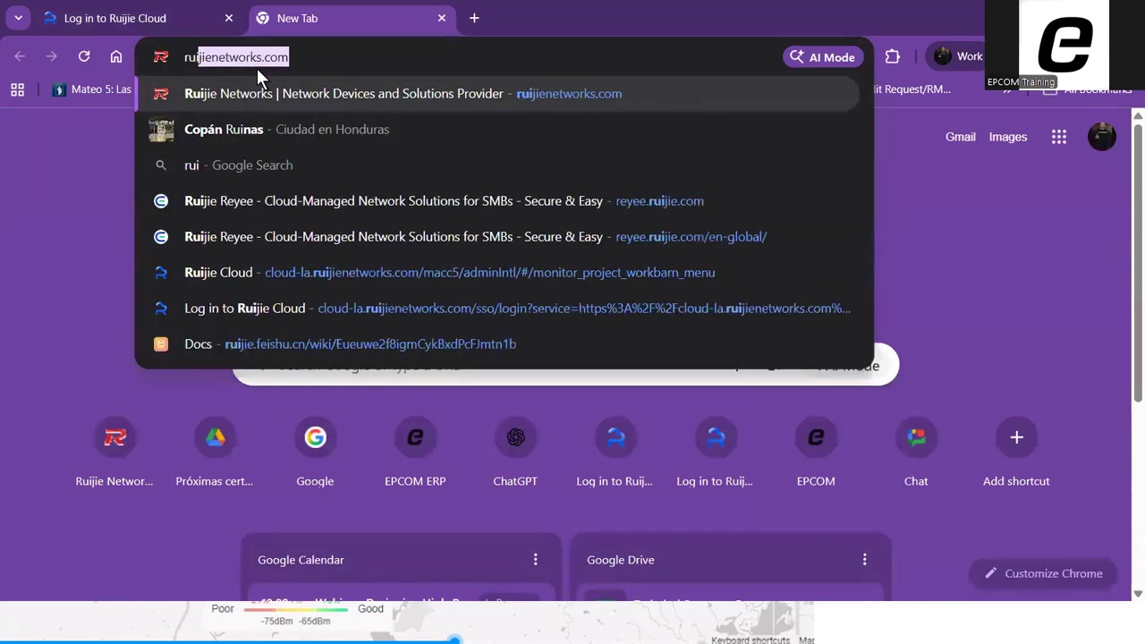
key("BackSpace")
key("BackSpace")
key("BackSpace")
key("BackSpace")
type("cloud-us.")
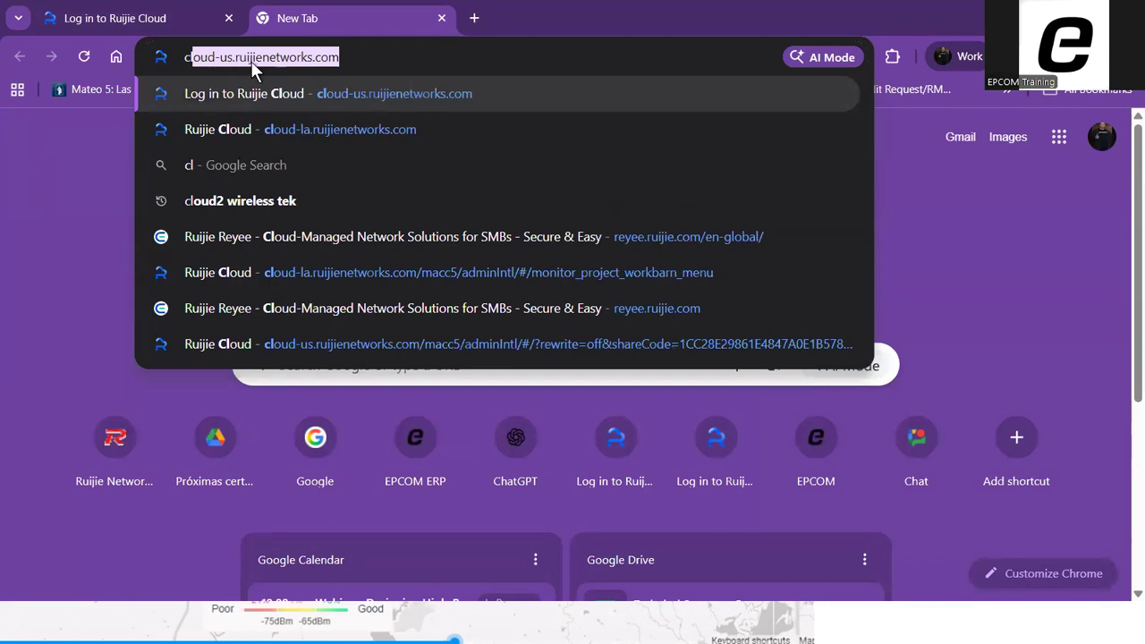
left_click(349, 60)
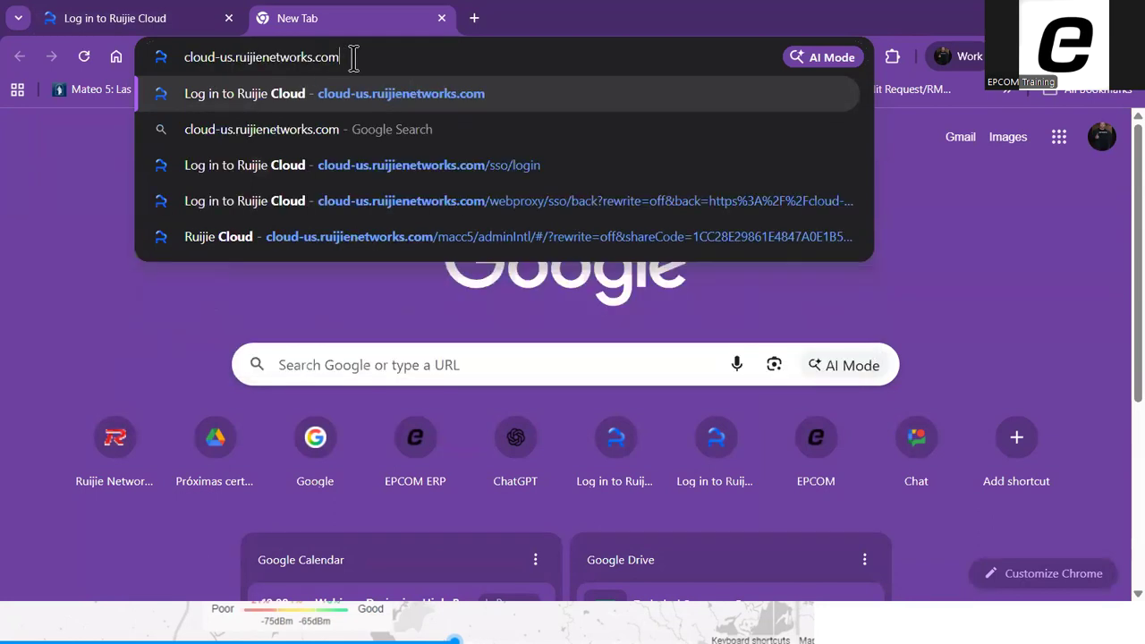
key("Return")
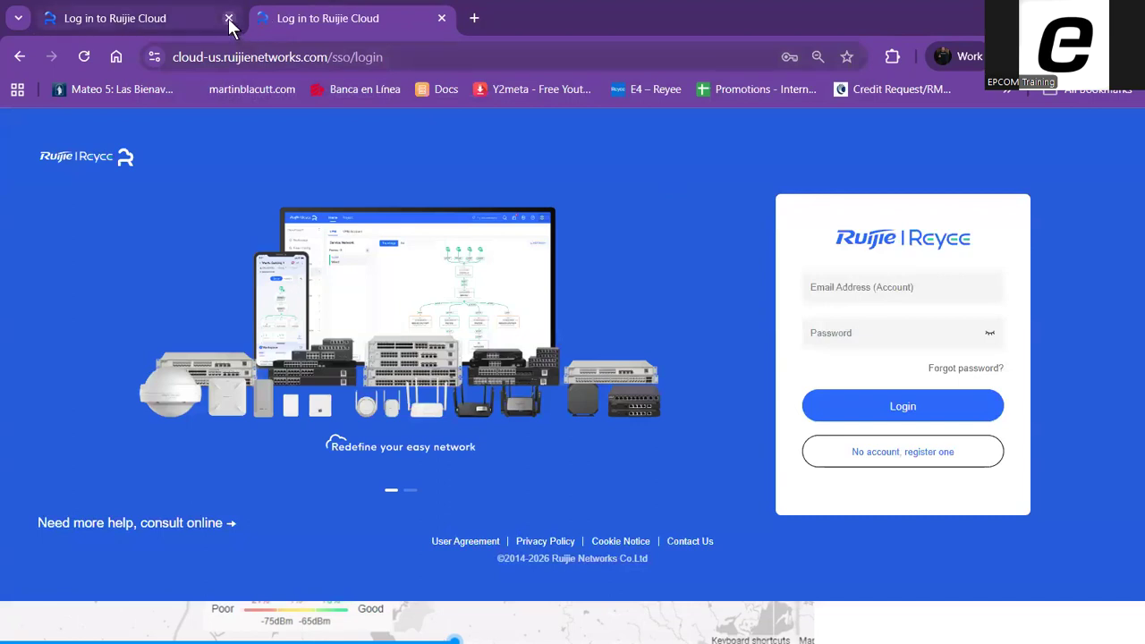
left_click(229, 18)
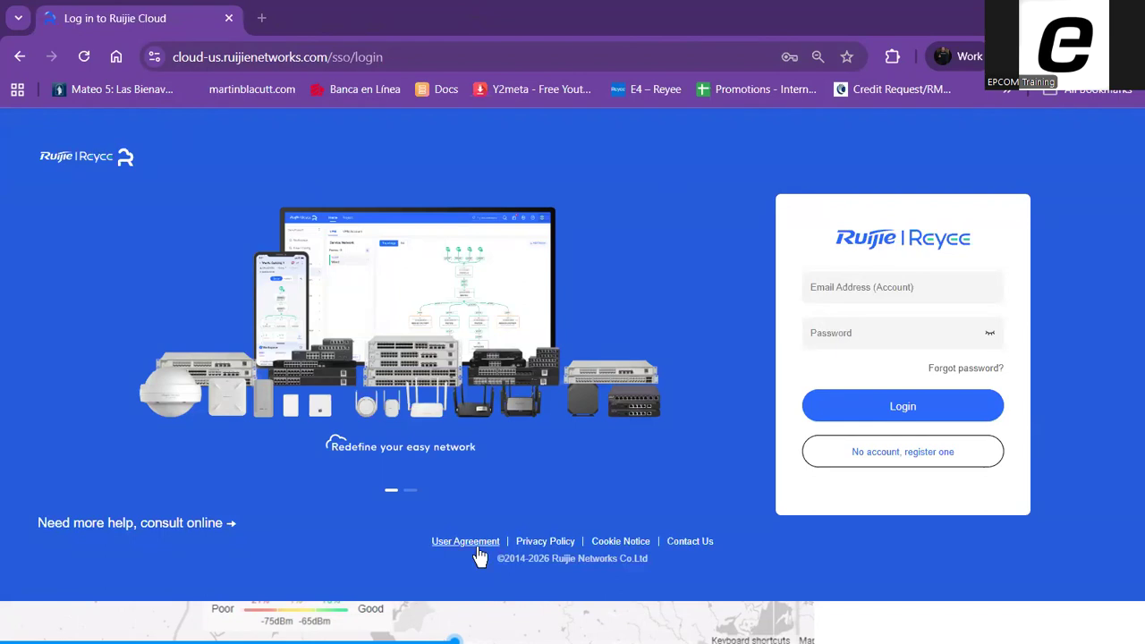
Log in to Ruijie Cloud with the saved account e-mail and password, and open the AI Heatmap tool
left_click(872, 295)
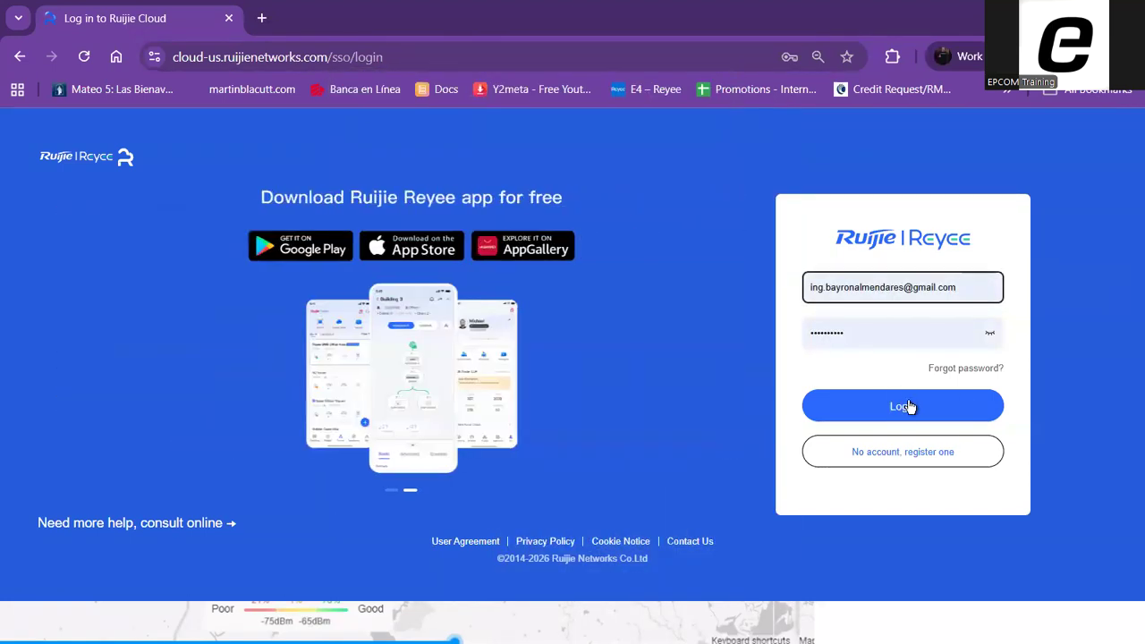
left_click(898, 401)
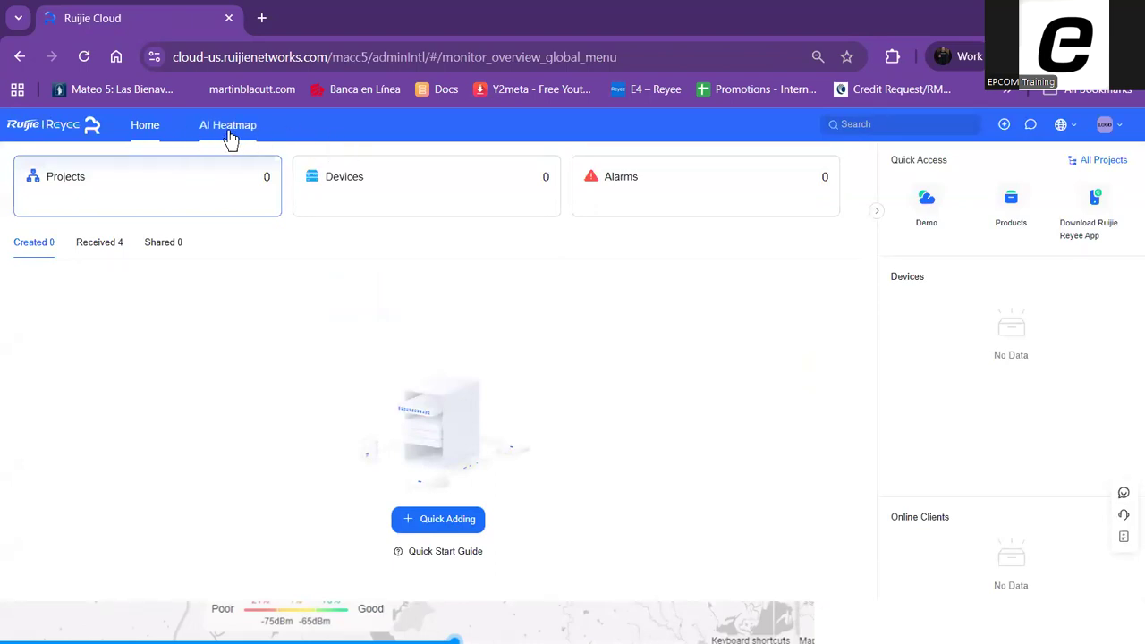
left_click(231, 134)
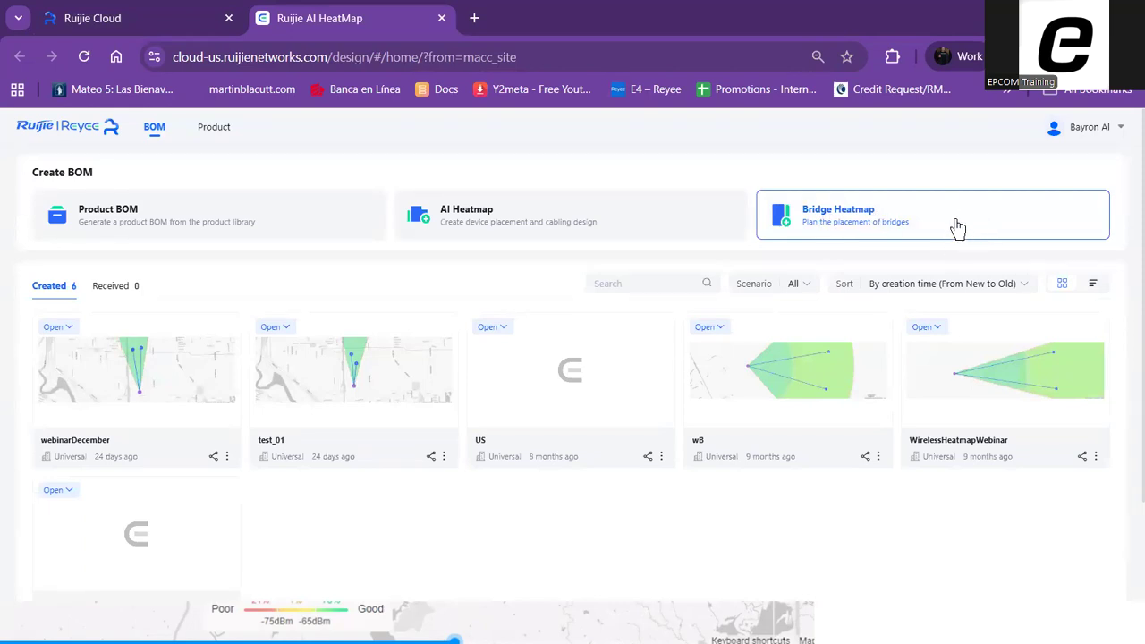
Create a bridge heatmap named TestWebinar with the Universal scenario and an empty description
left_click(848, 228)
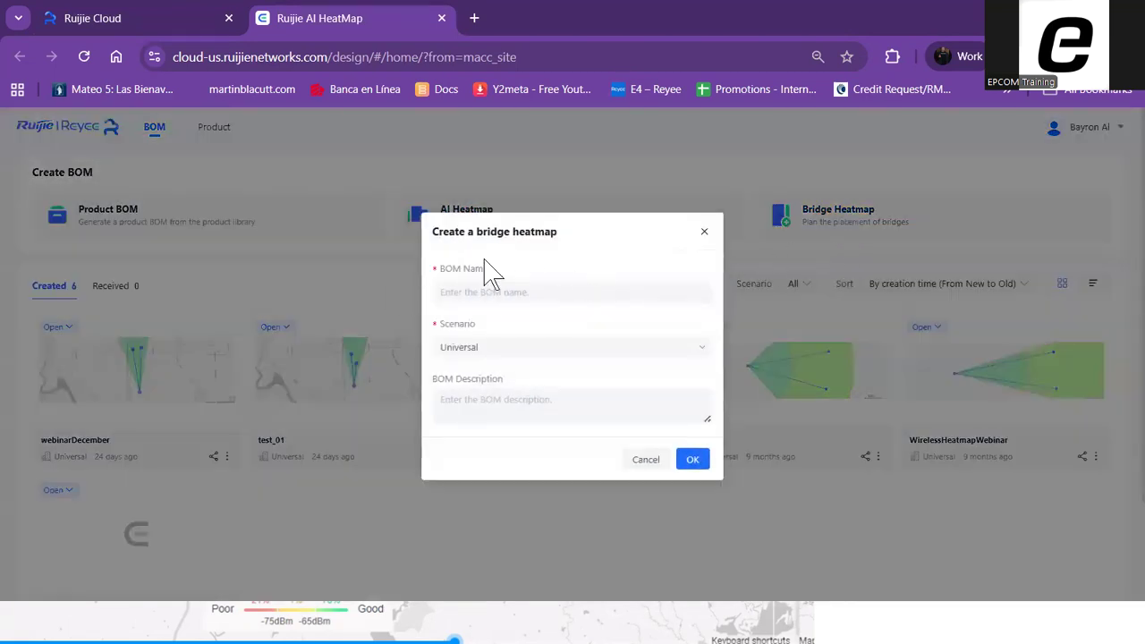
left_click(476, 292)
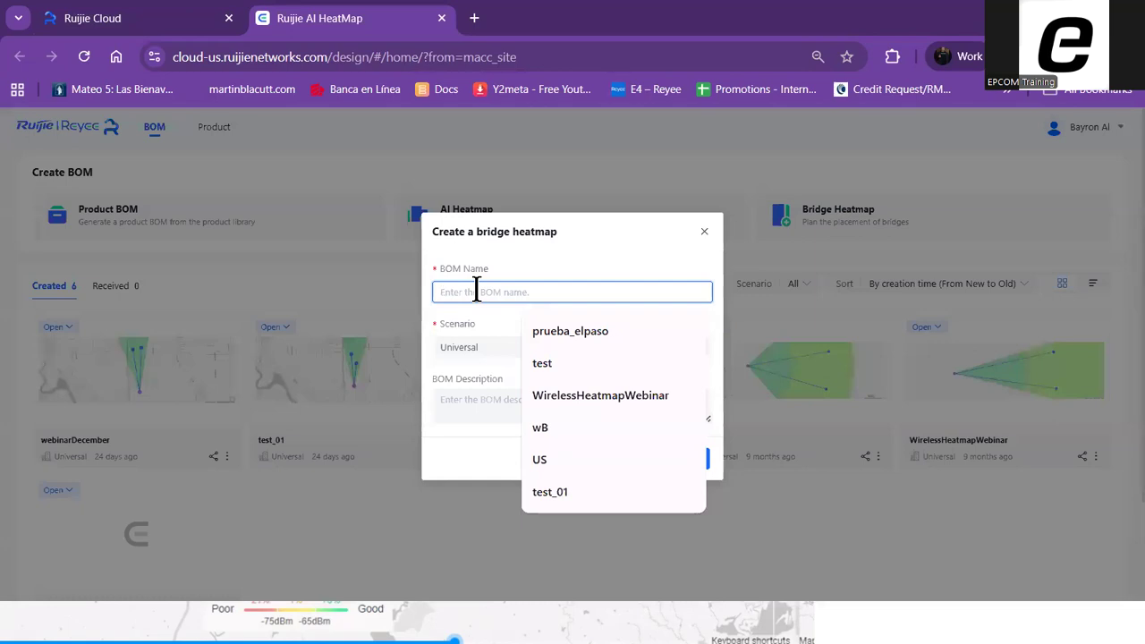
type("Test")
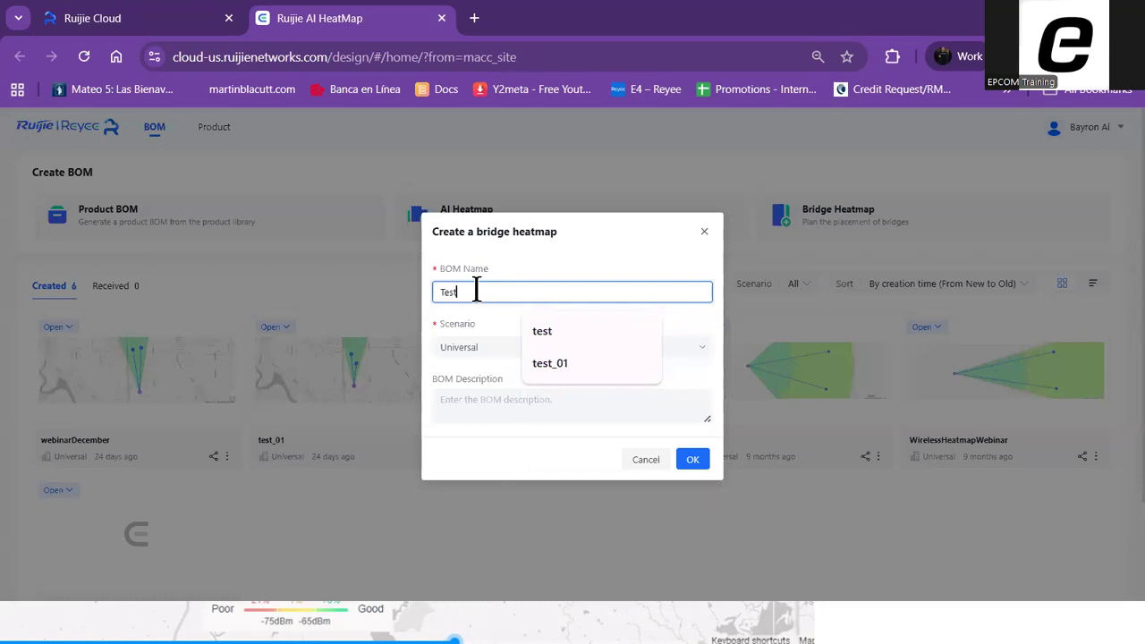
type("Web")
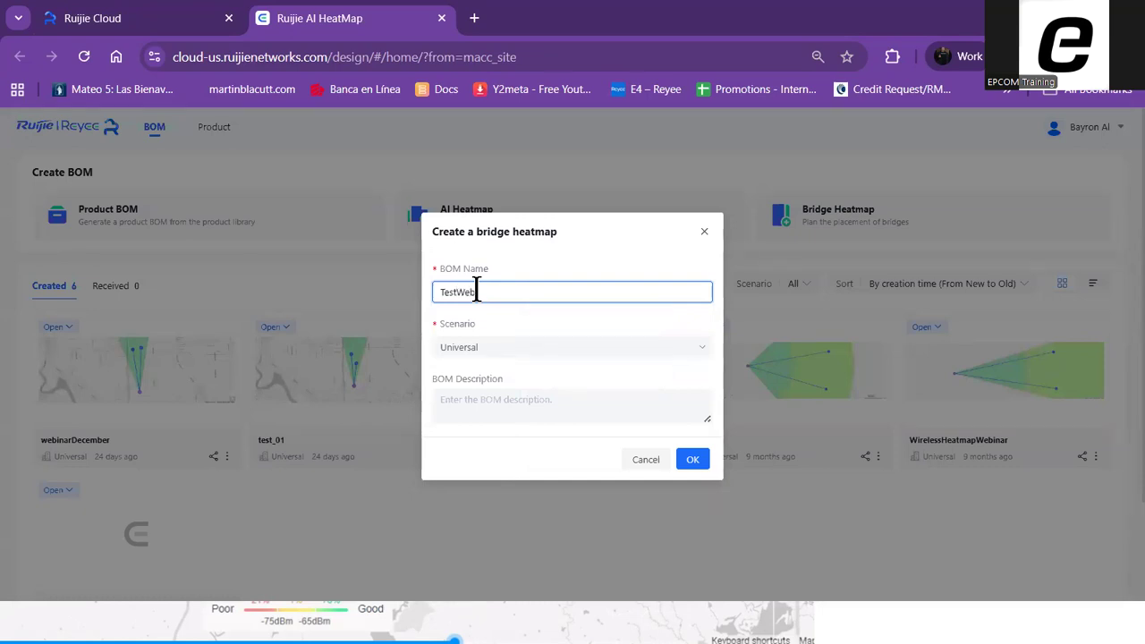
type("inar")
left_click(509, 356)
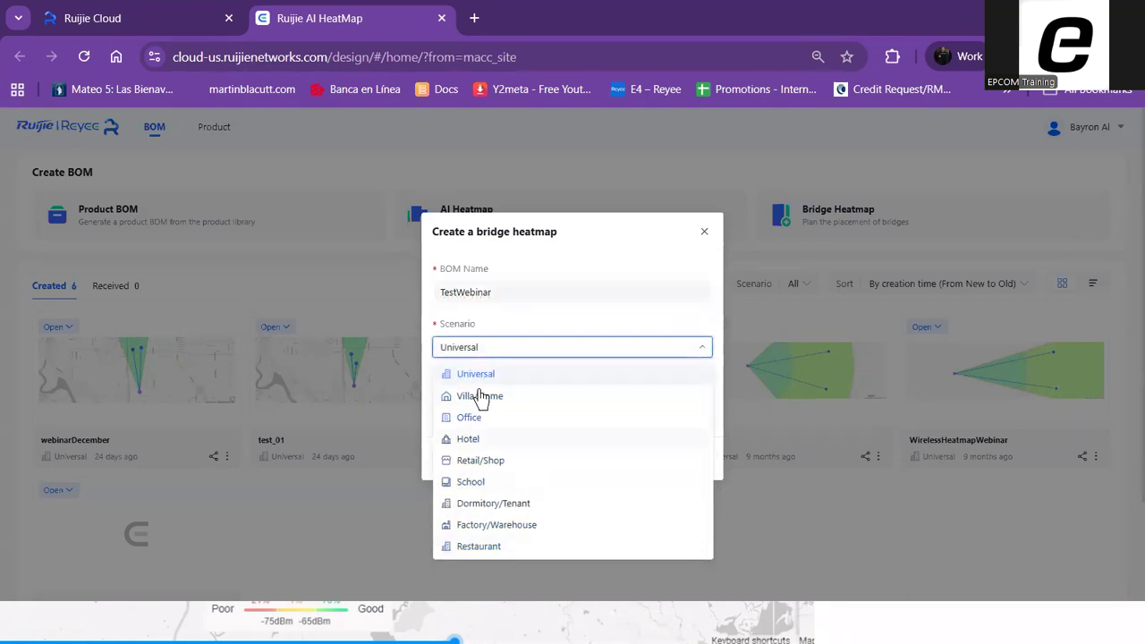
left_click(664, 376)
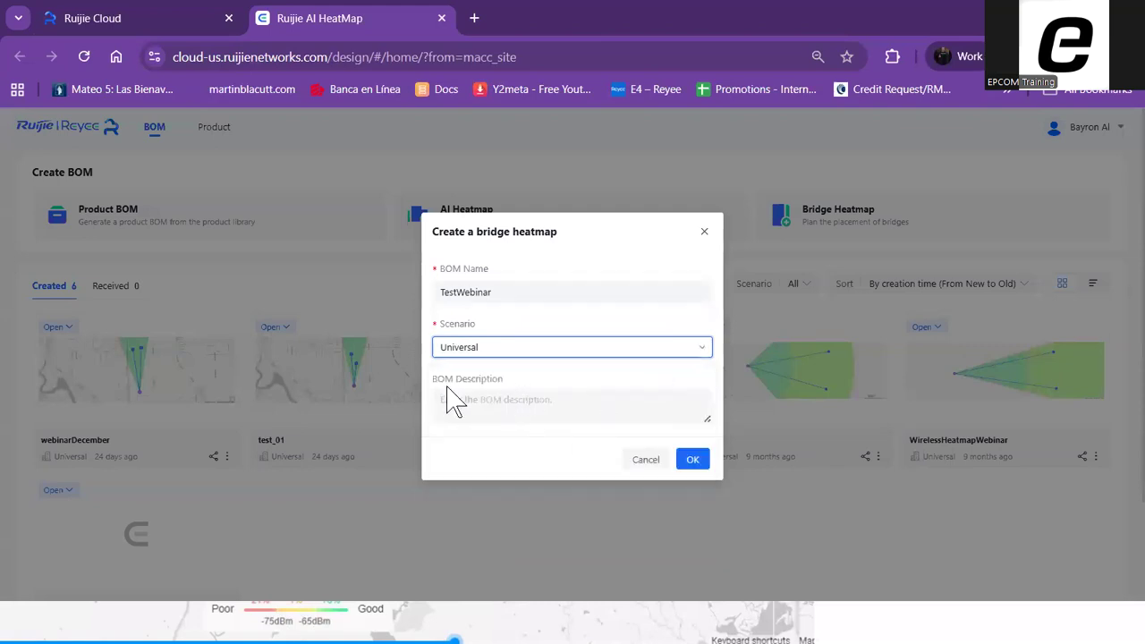
left_click(527, 408)
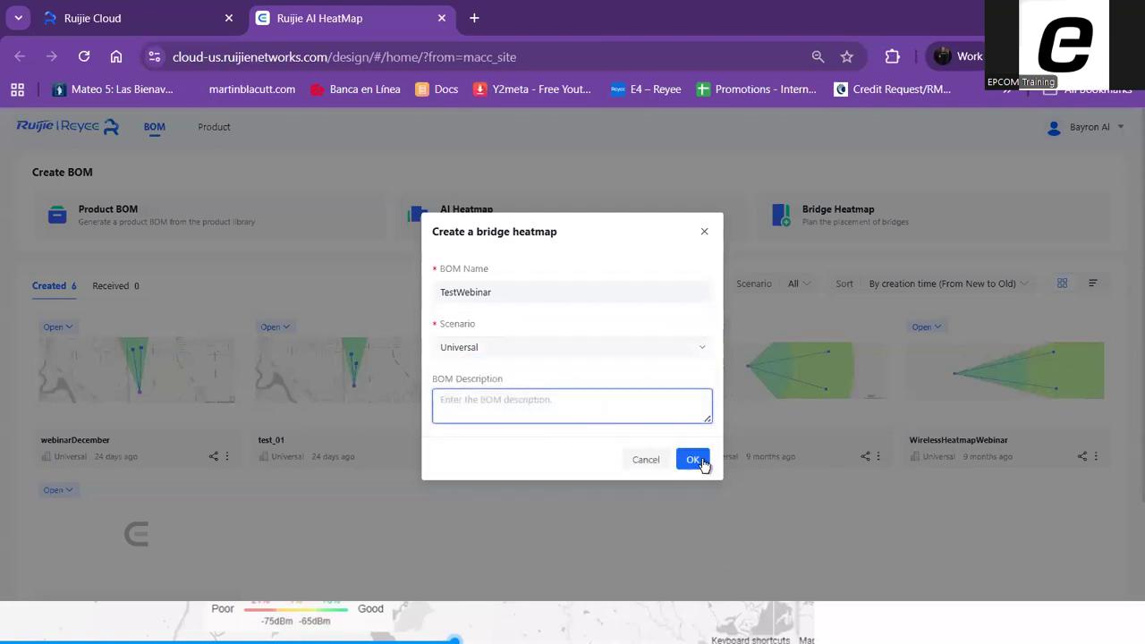
left_click(692, 460)
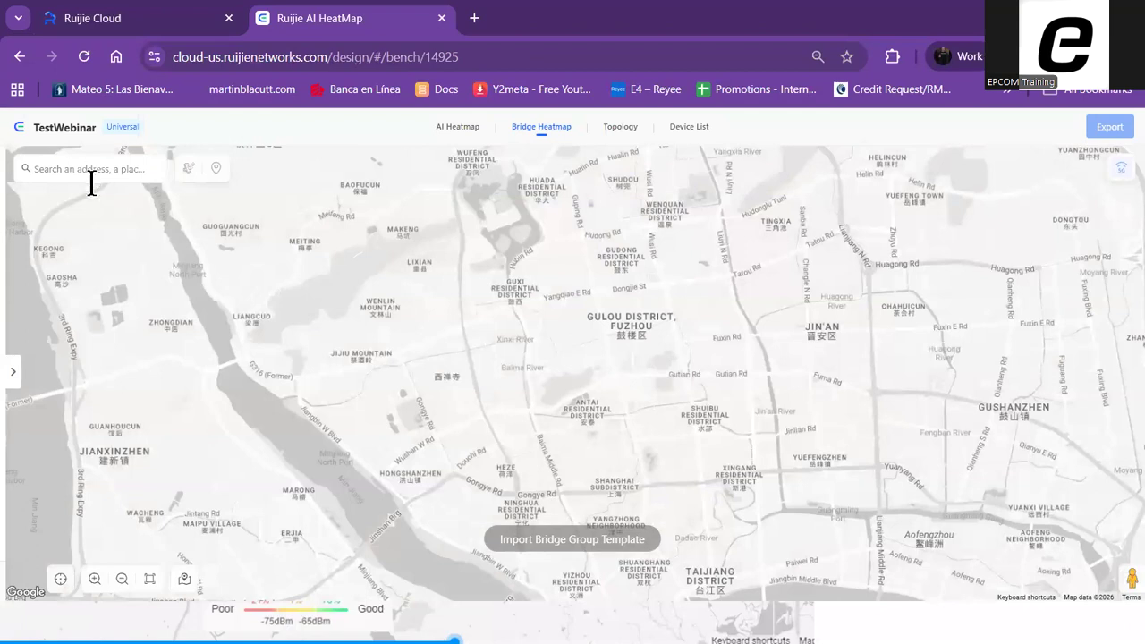
Search the map for "el paso" and go to El Paso, TX, USA
left_click(91, 173)
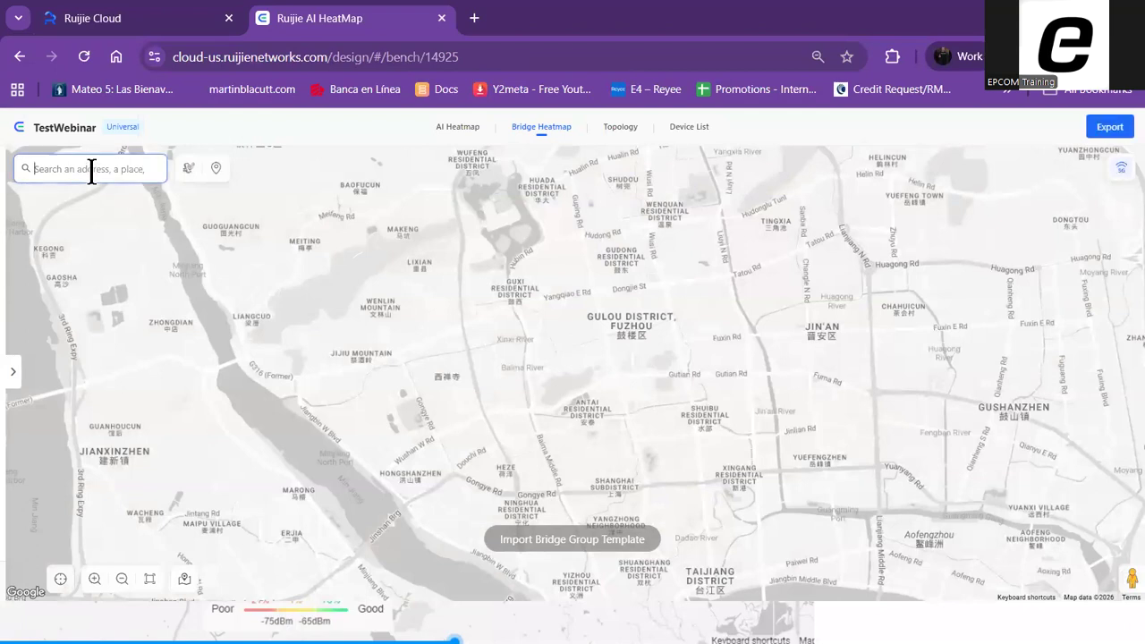
type("el pas")
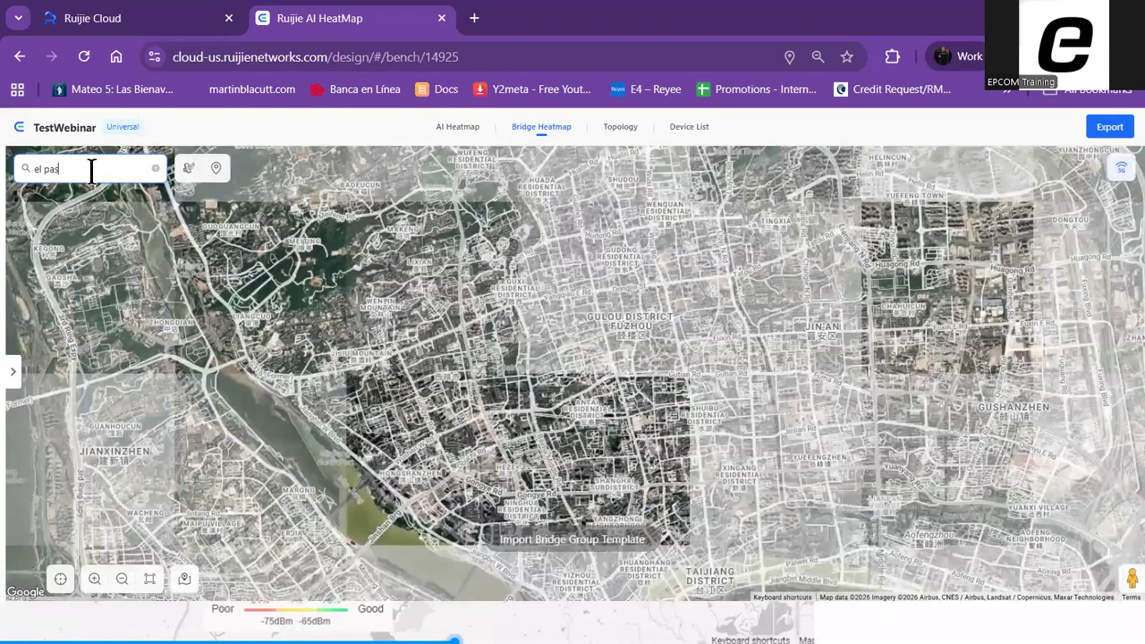
type("o")
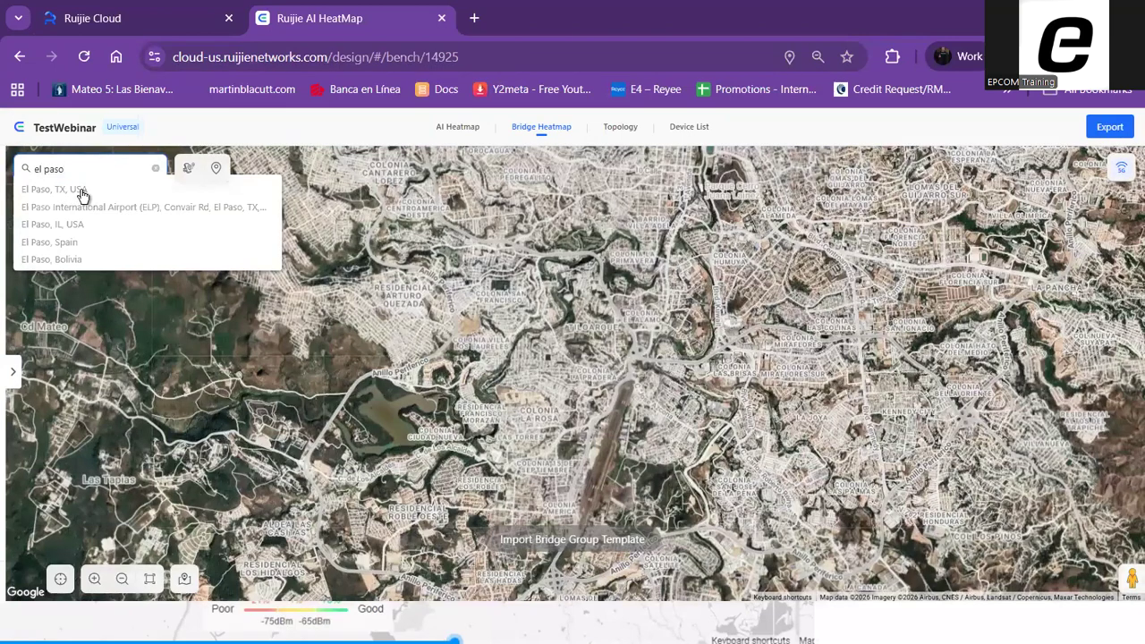
left_click(81, 192)
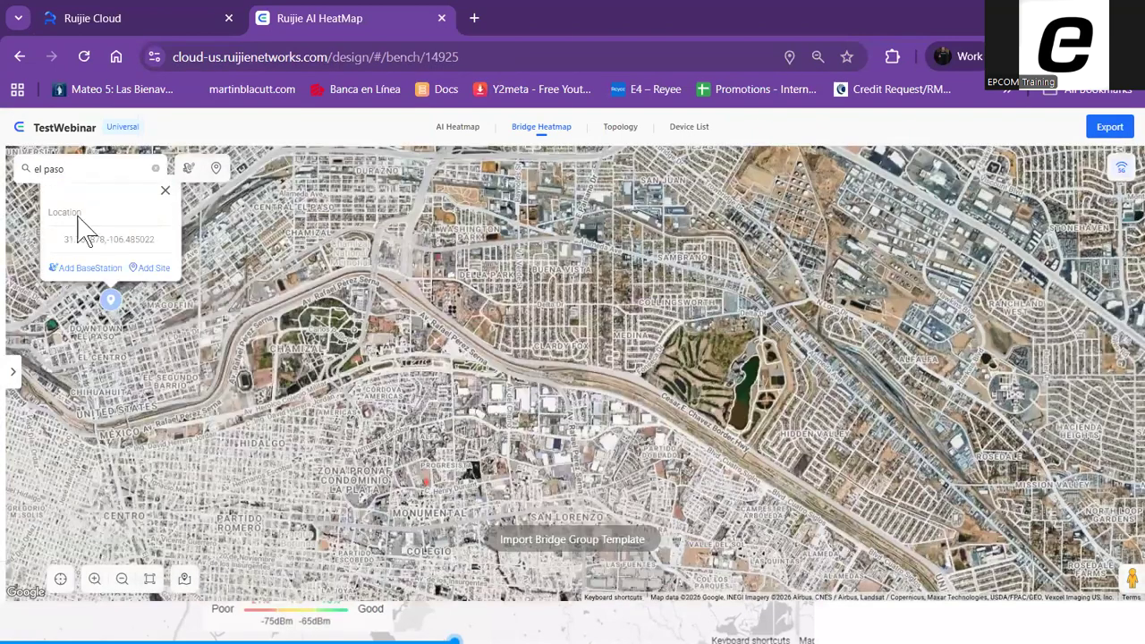
left_click(85, 167)
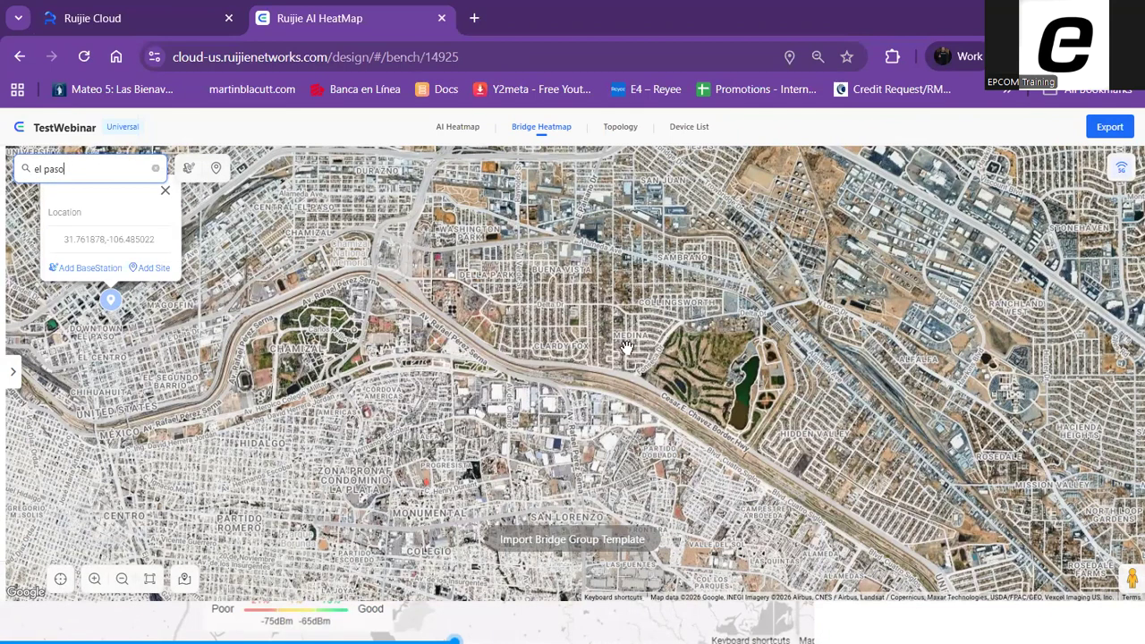
Bring the open land west of the University of Texas at El Paso, along the Mexican border, into close view
scroll(767, 386, "up", 1)
scroll(767, 386, "up", 1)
scroll(660, 294, "down", 3)
left_click_drag(636, 305, 706, 367)
left_click_drag(314, 293, 529, 331)
left_click_drag(529, 377, 684, 399)
scroll(345, 295, "up", 1)
scroll(358, 301, "up", 1)
scroll(379, 337, "up", 1)
scroll(639, 365, "down", 1)
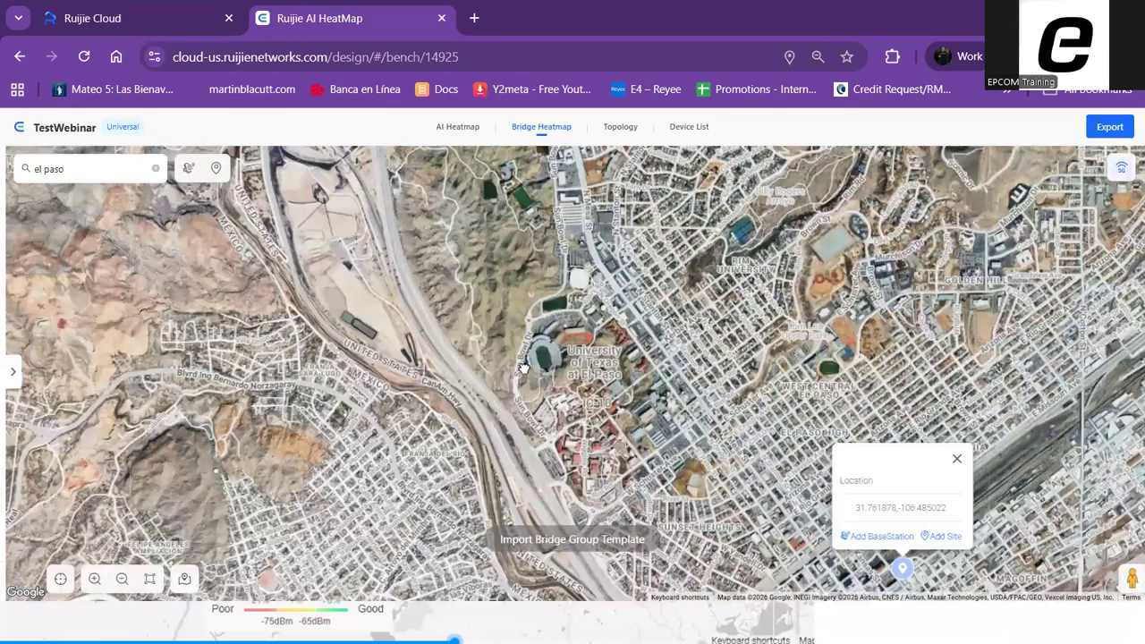
scroll(515, 369, "up", 1)
left_click_drag(236, 279, 779, 366)
scroll(576, 429, "up", 1)
scroll(780, 370, "down", 2)
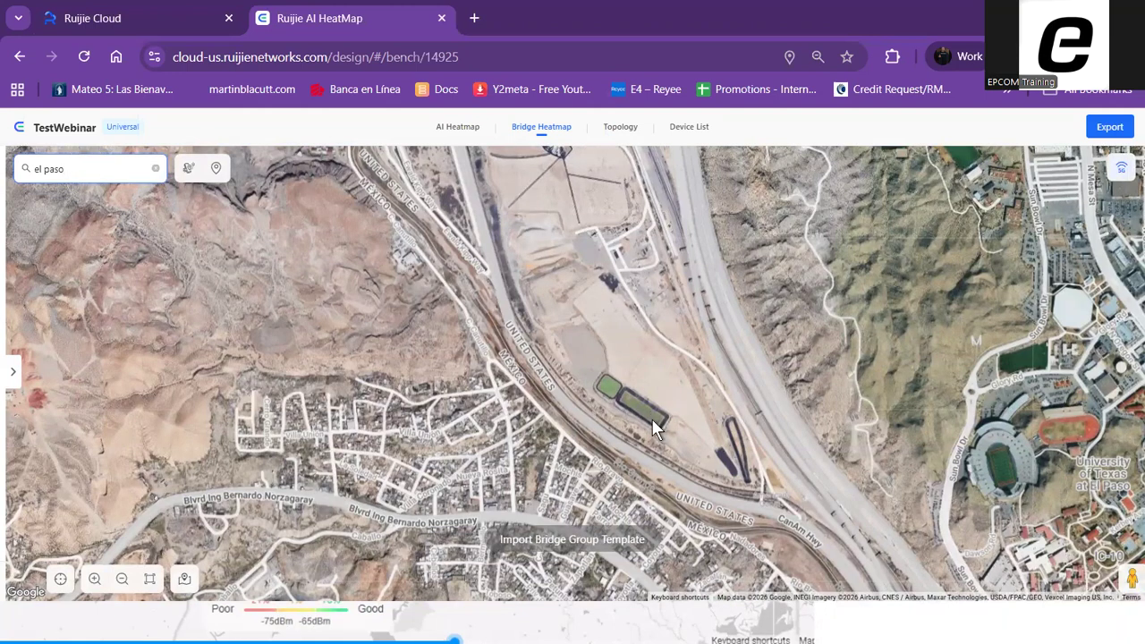
left_click_drag(672, 361, 570, 415)
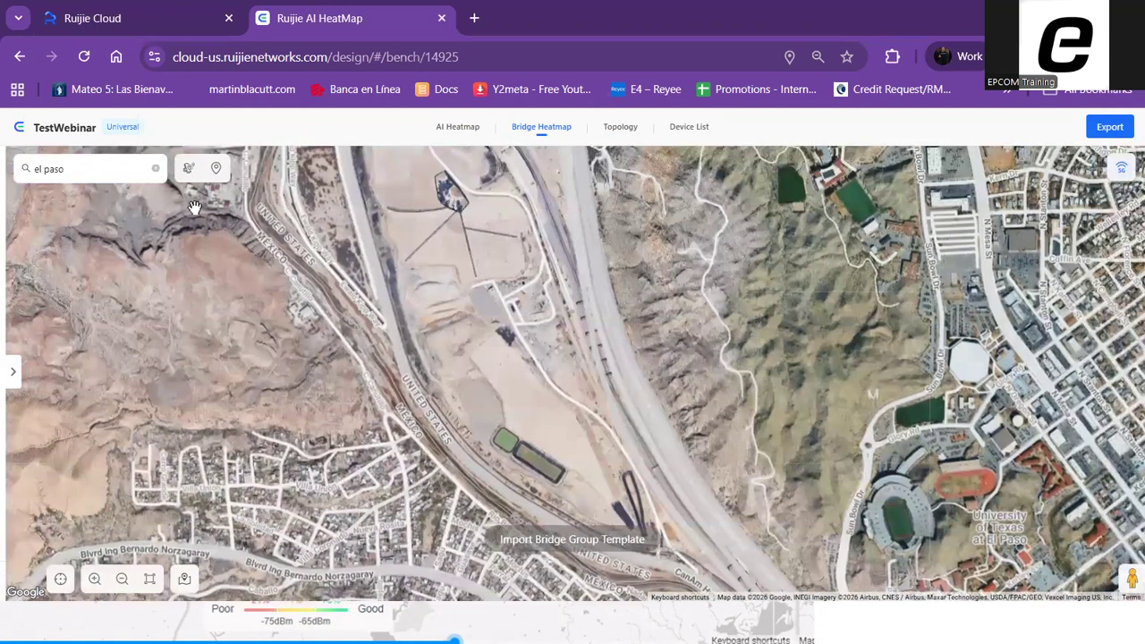
left_click_drag(673, 345, 704, 364)
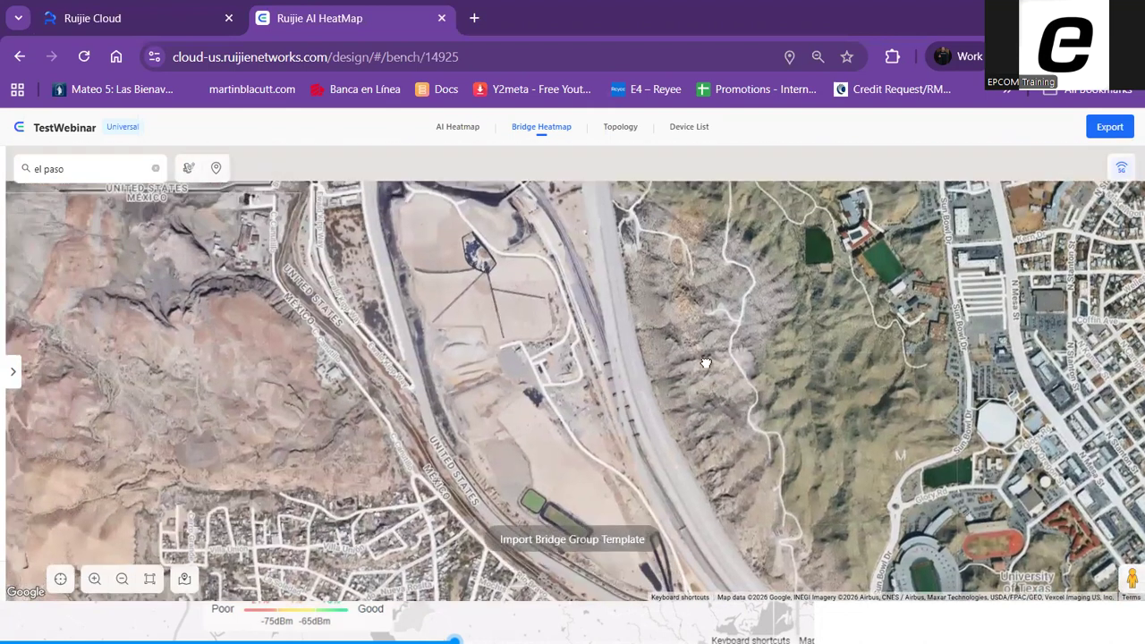
left_click_drag(605, 325, 548, 309)
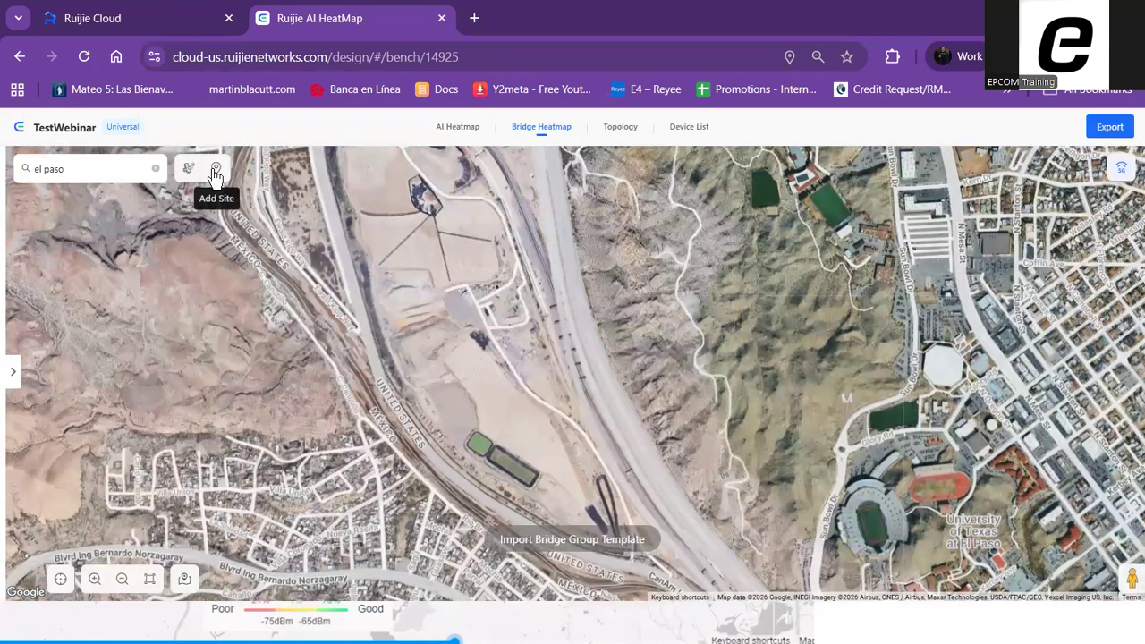
left_click_drag(823, 368, 814, 384)
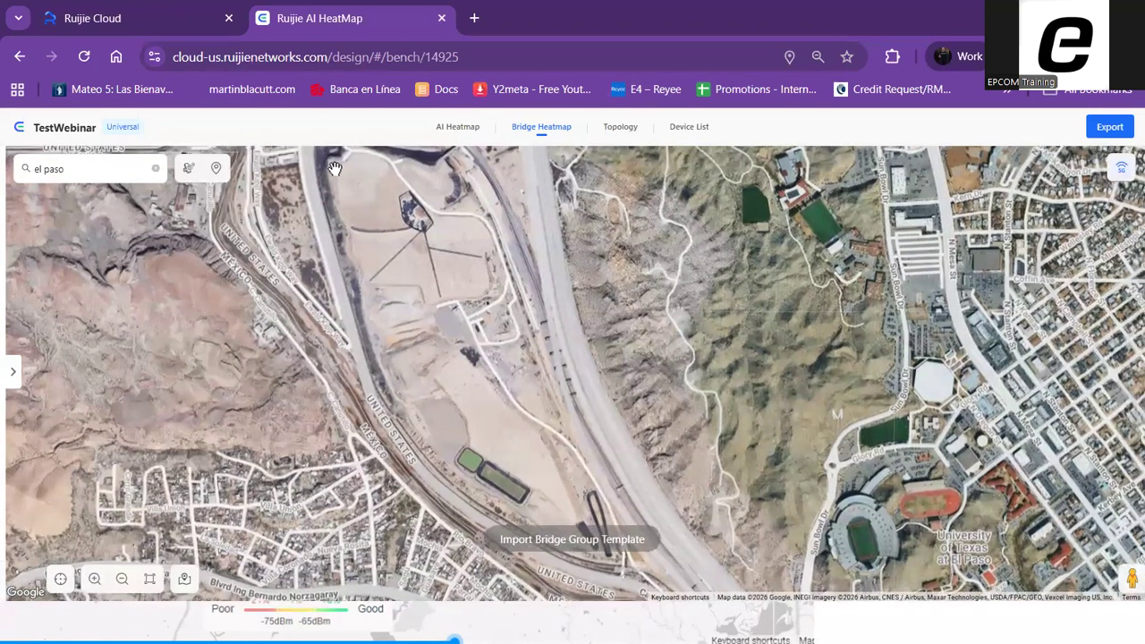
Add sites on the open land: near the northern structure, just west of the green basins, and by the dark strips farther southeast
left_click(216, 170)
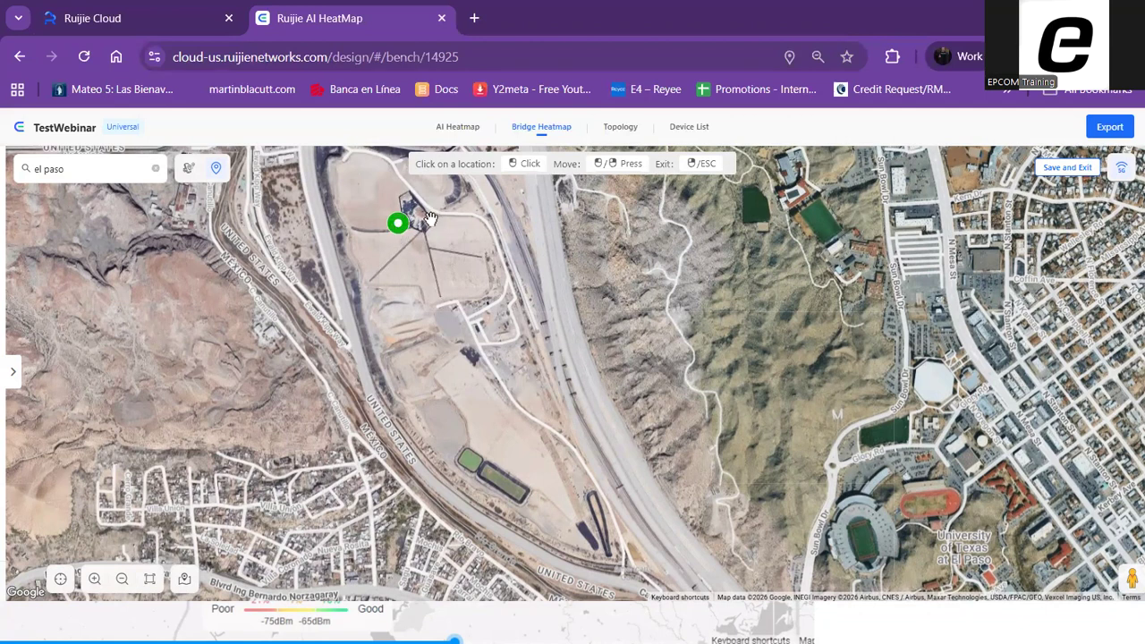
left_click(446, 449)
left_click(585, 485)
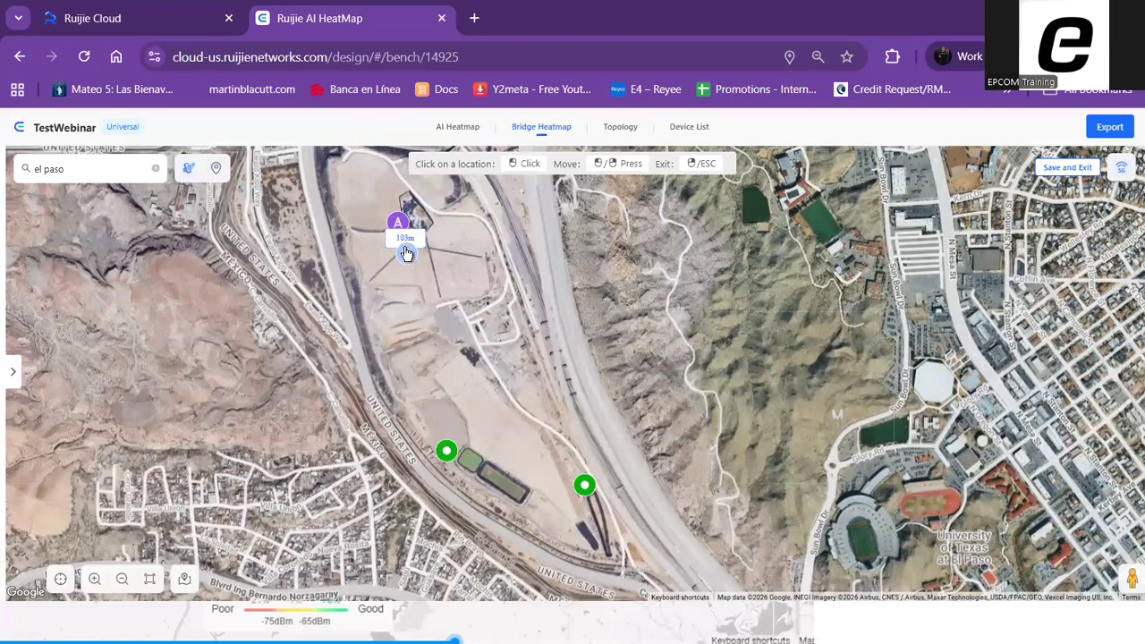
Link base station A to the site just west of the green basins and the site by the dark strips, and finish linking
left_click(447, 451)
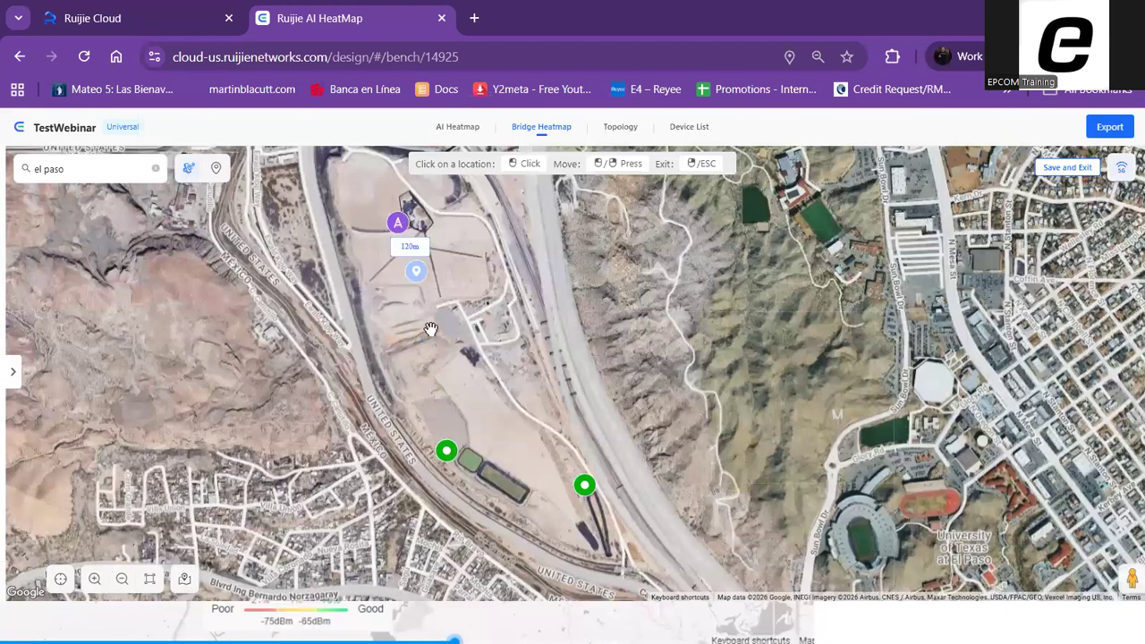
left_click(447, 453)
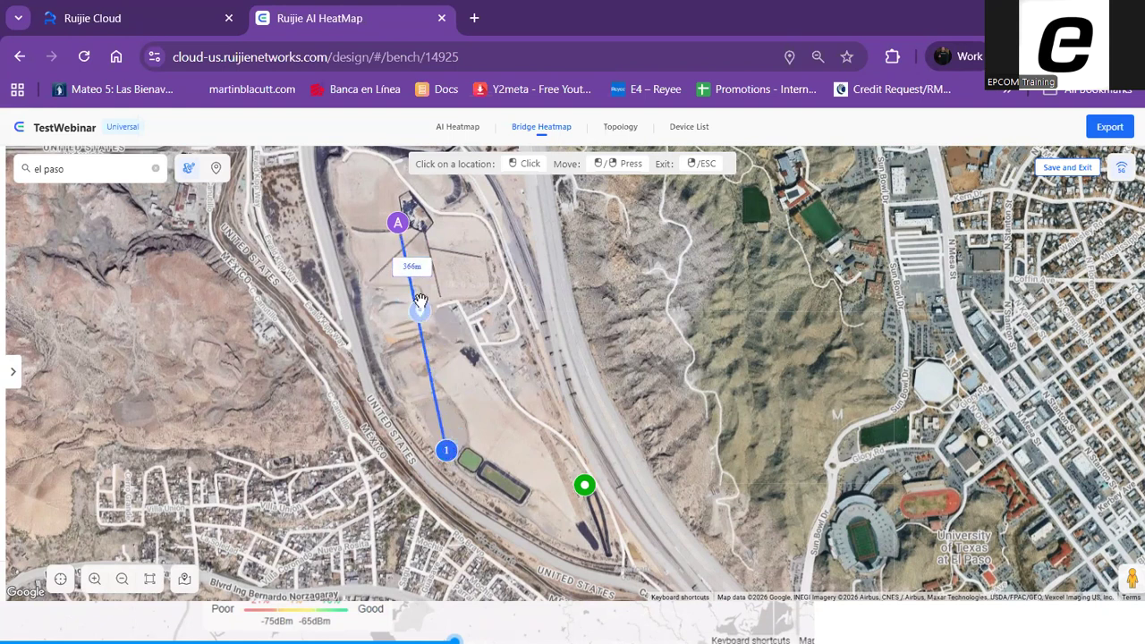
left_click(584, 488)
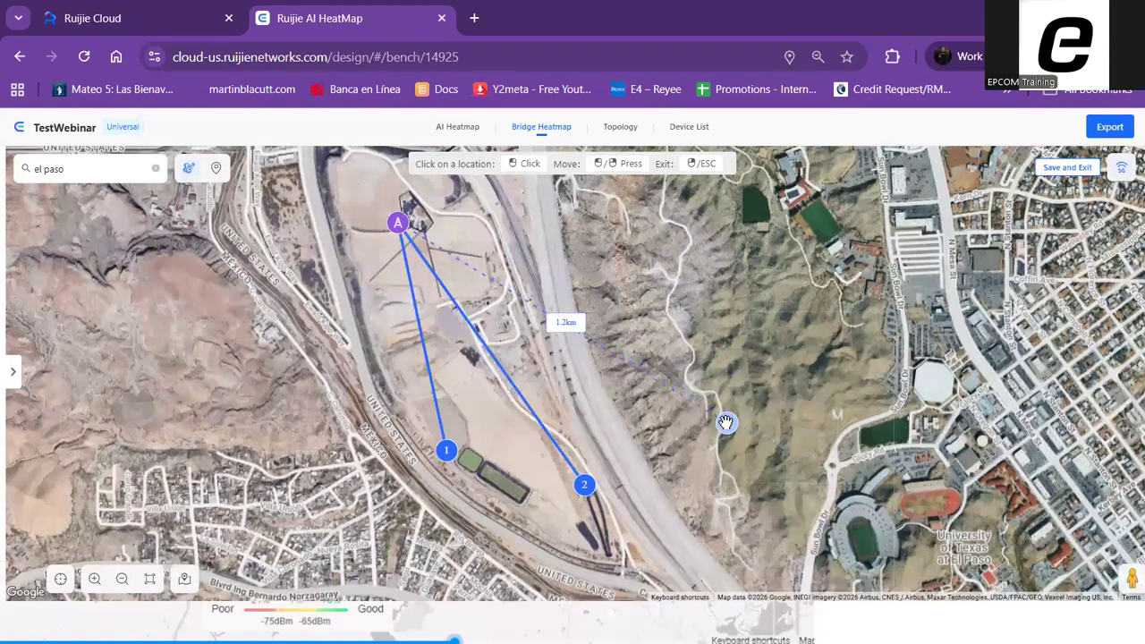
right_click(651, 371)
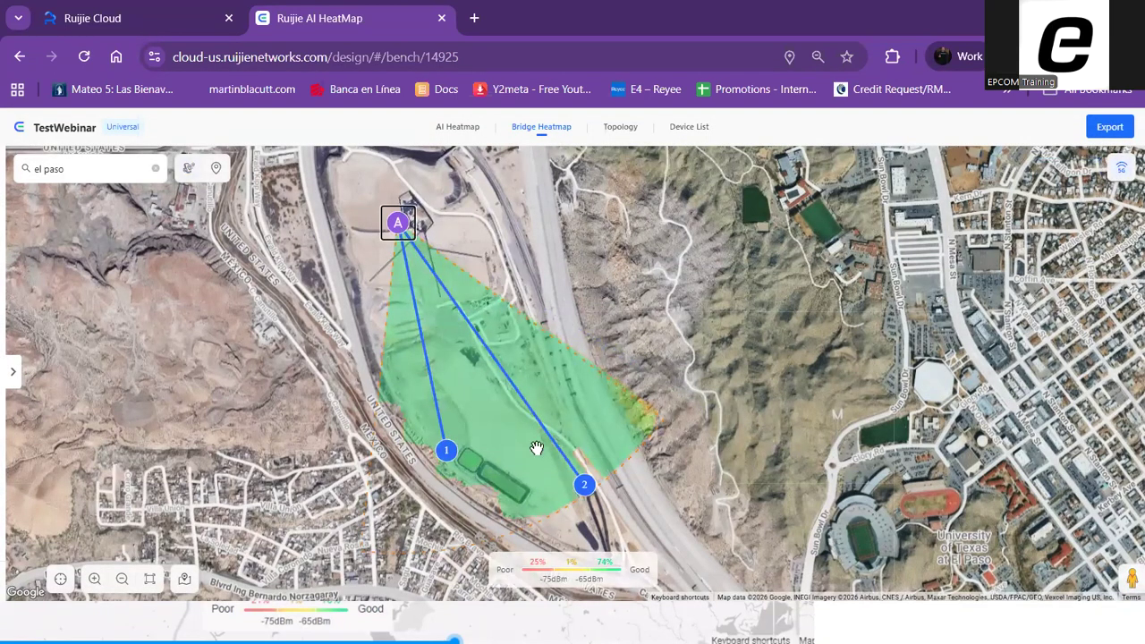
Inspect the distance and link capacity details of both sites connected to base station A
left_click(445, 450)
scroll(692, 395, "up", 1)
scroll(680, 380, "down", 1)
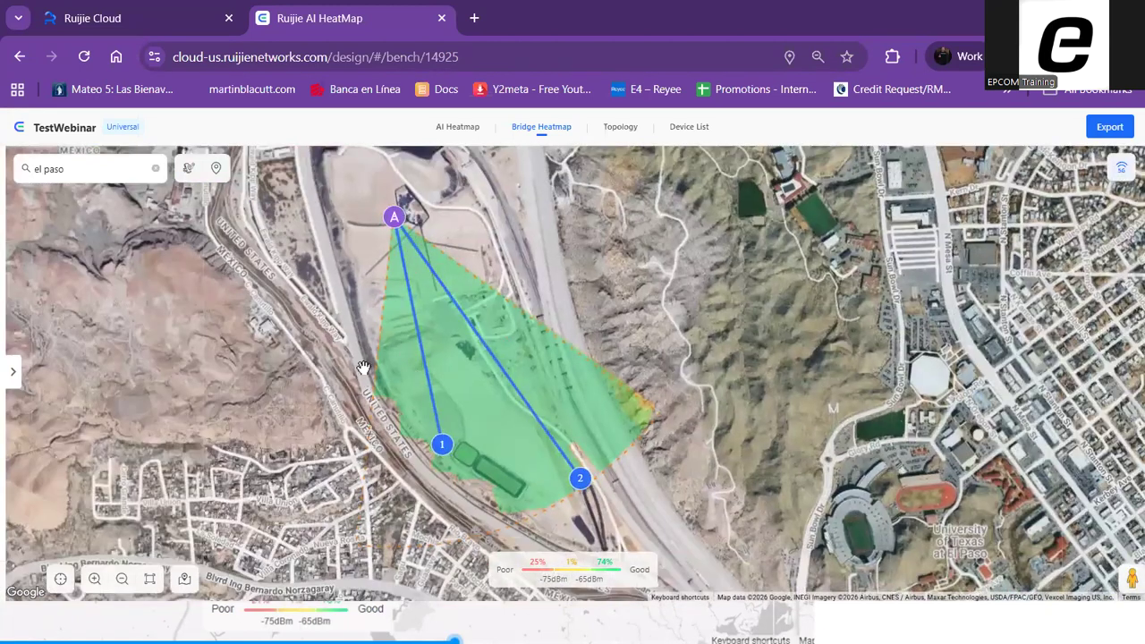
mouse_move(584, 471)
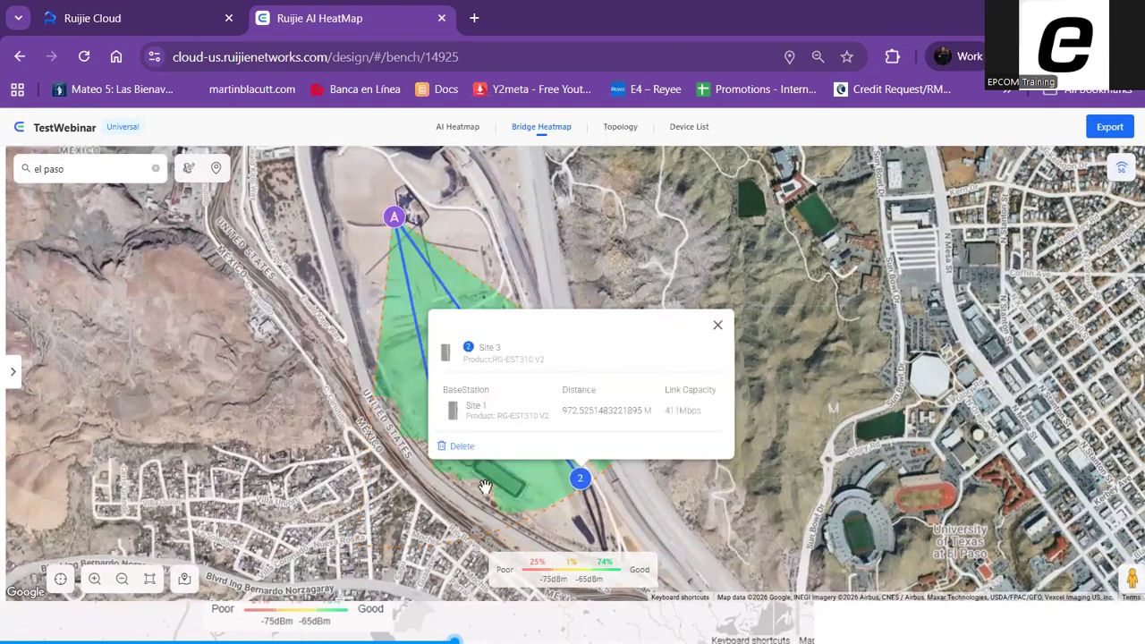
mouse_move(455, 449)
mouse_move(650, 283)
left_mouse_down()
mouse_move(659, 308)
mouse_move(642, 293)
left_mouse_up()
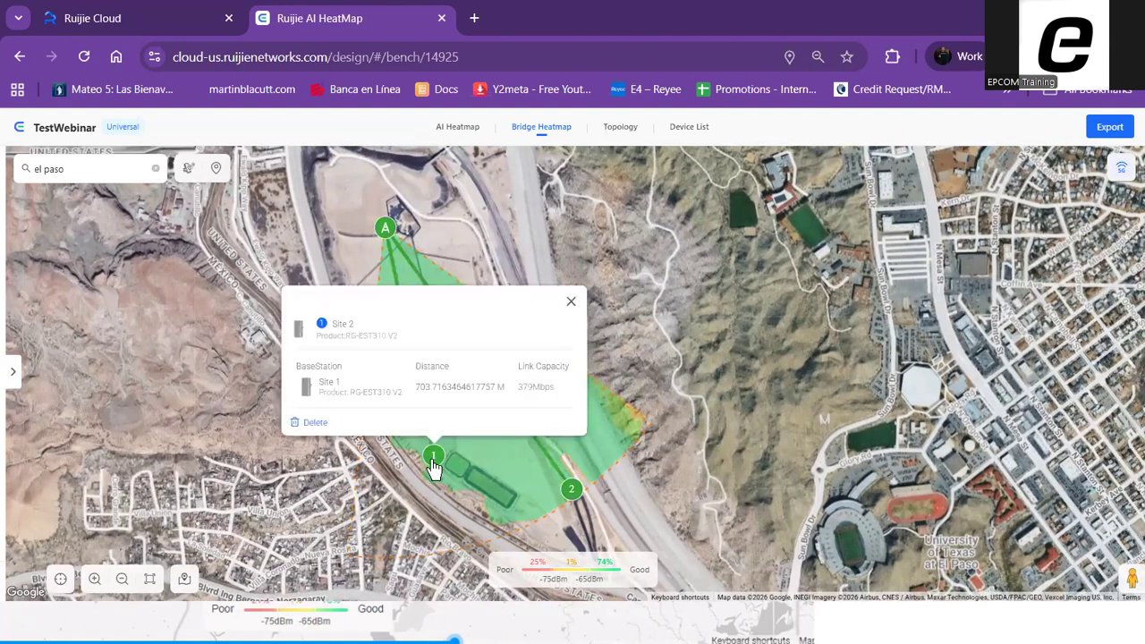
Open the product selection for the Site 1 to Site 2 link and review its site name, height, azimuth and link profile
left_click(509, 443)
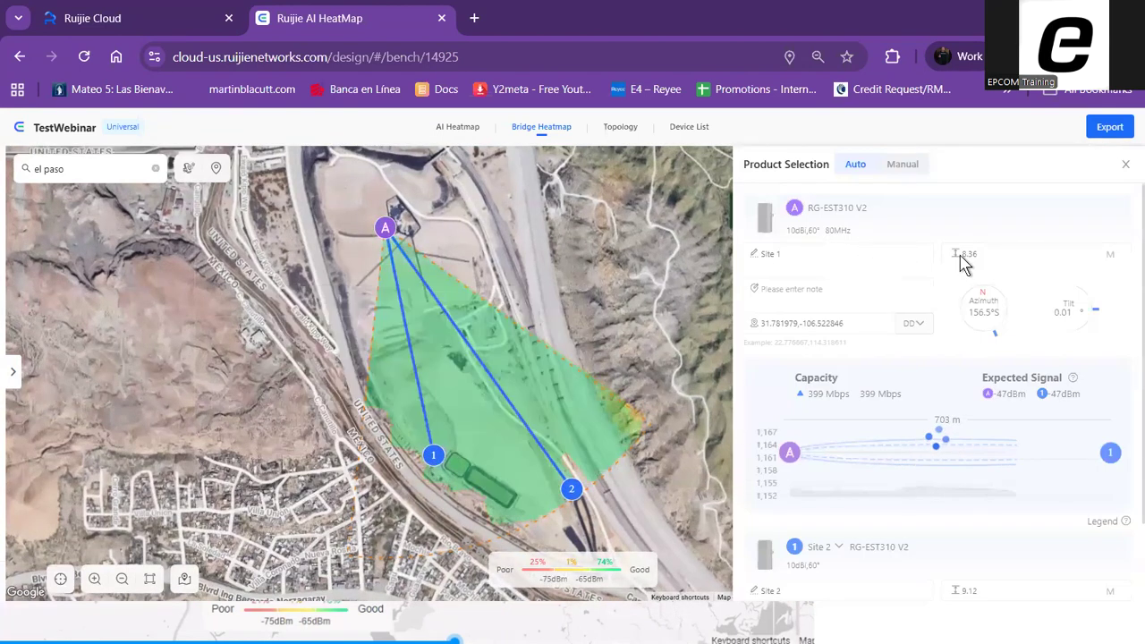
mouse_move(1021, 506)
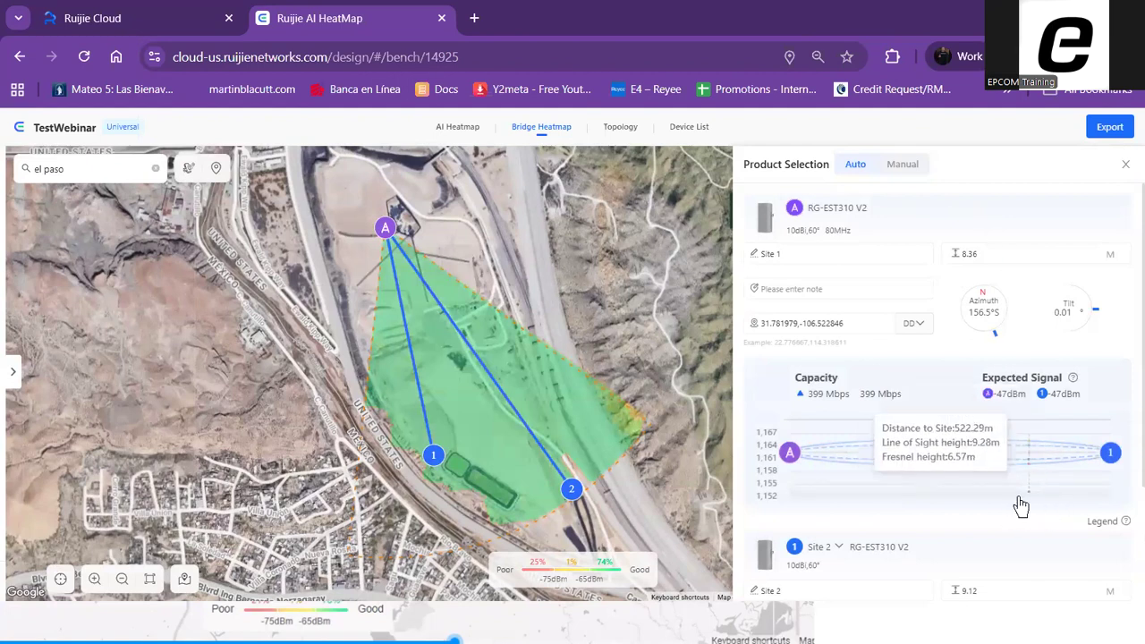
left_click(810, 254)
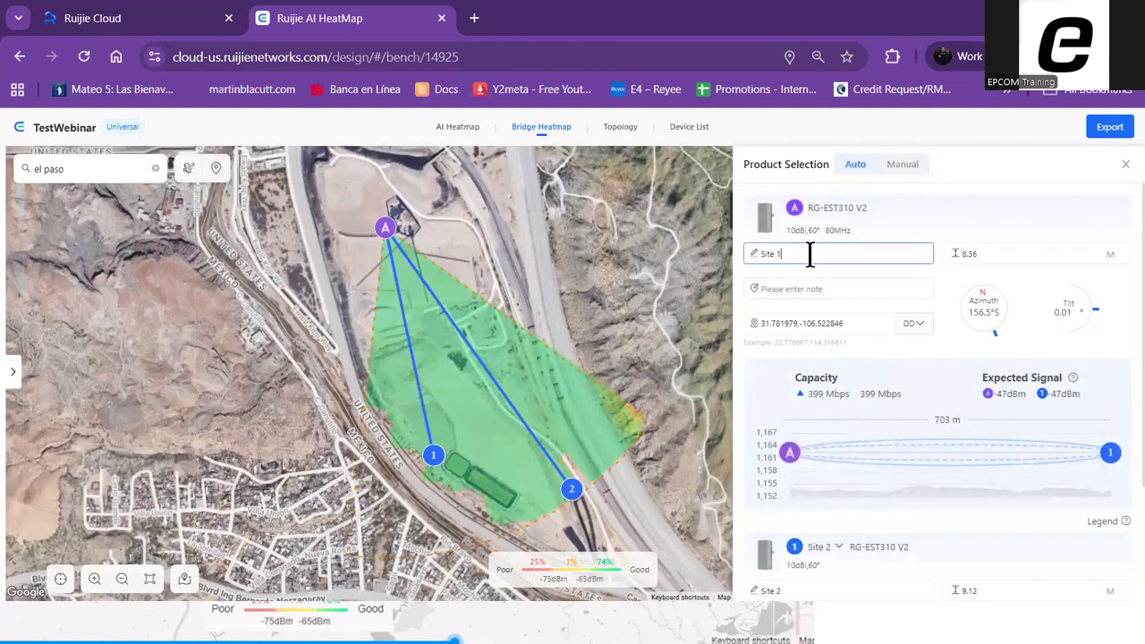
left_click(1030, 253)
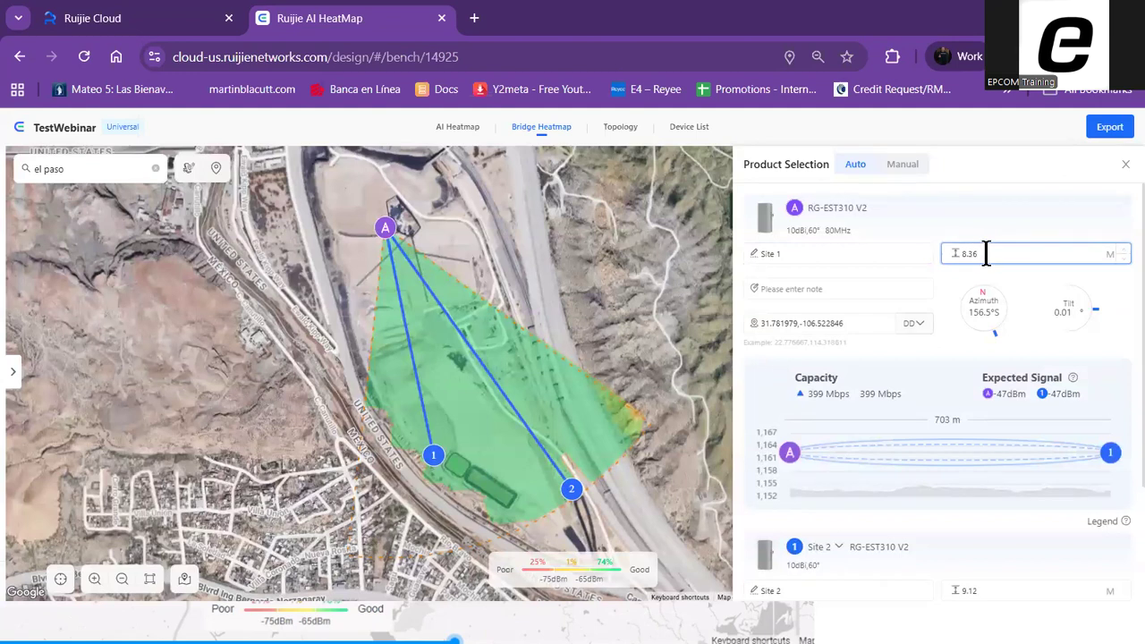
key("Return")
type("6")
left_click(386, 229)
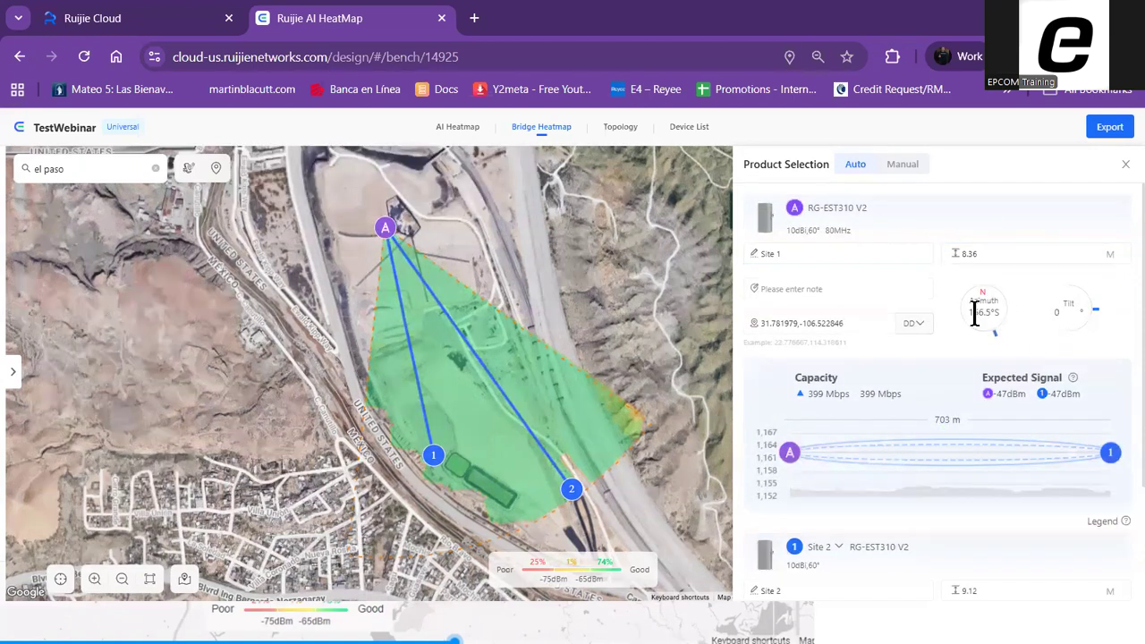
left_click_drag(999, 334, 991, 334)
scroll(1014, 395, "down", 1)
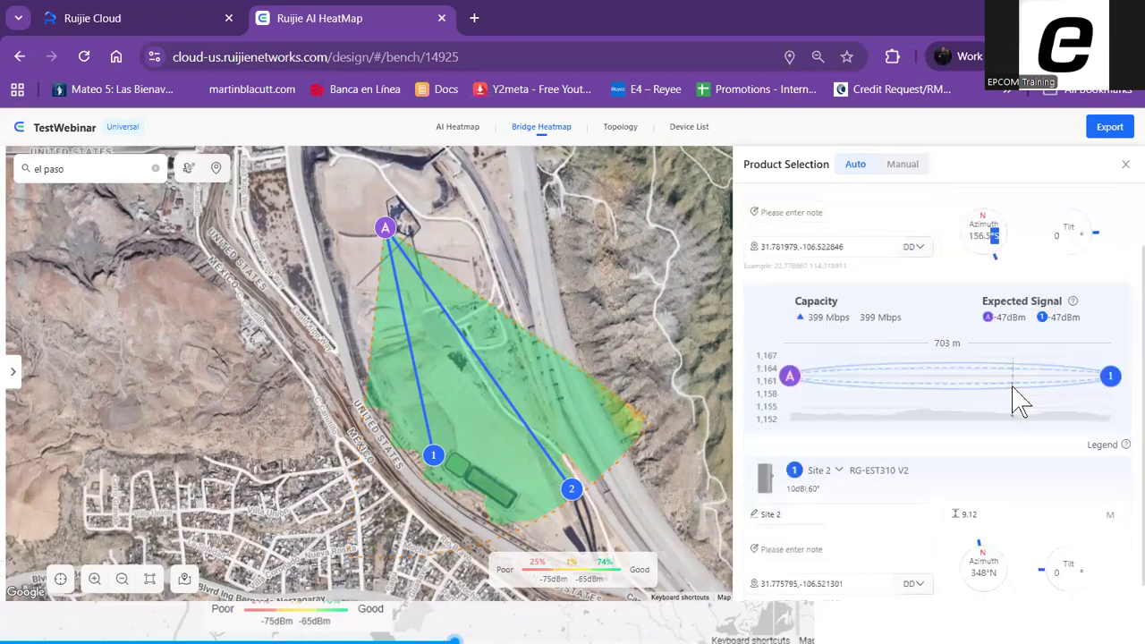
scroll(1009, 401, "up", 1)
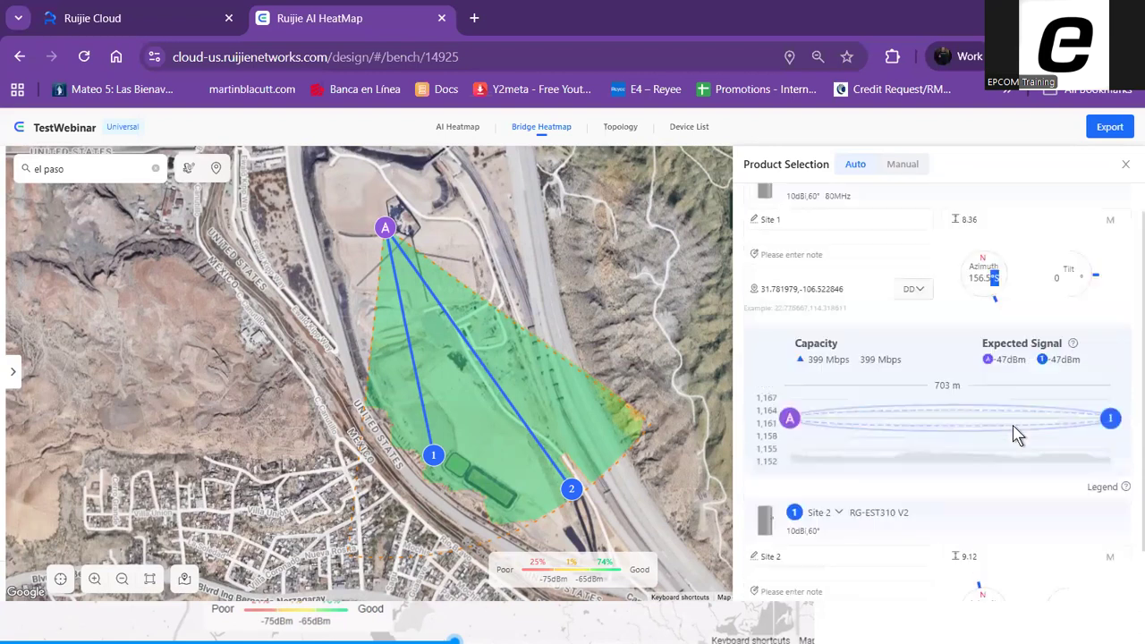
Switch the product selection to manual and choose RG-EST350 V2 as the base station's model
left_click(906, 168)
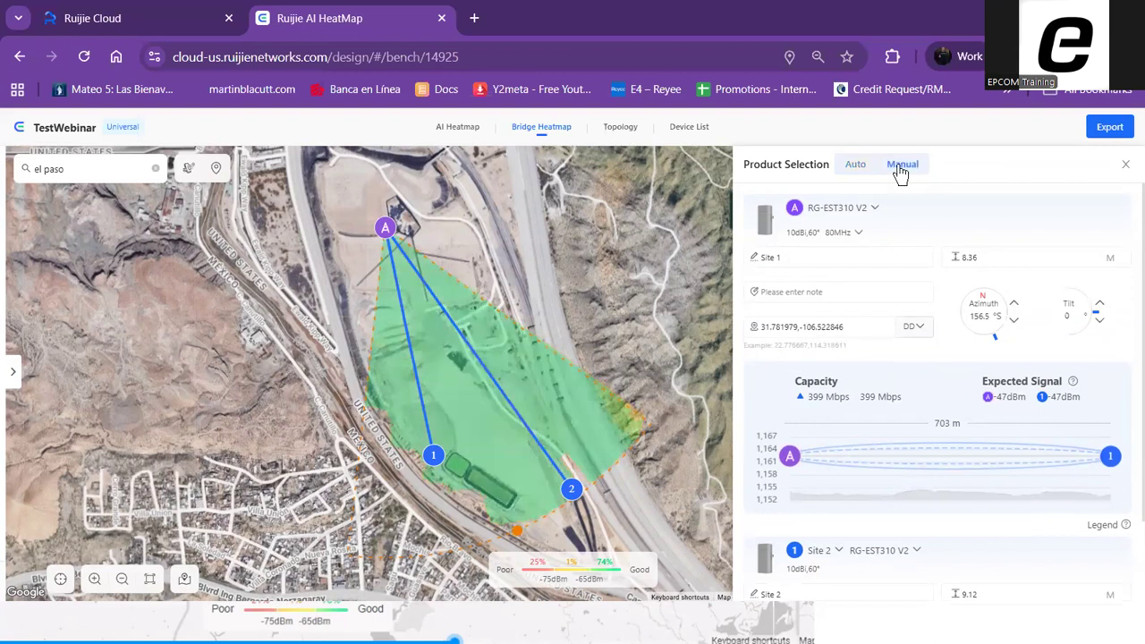
left_click(429, 461)
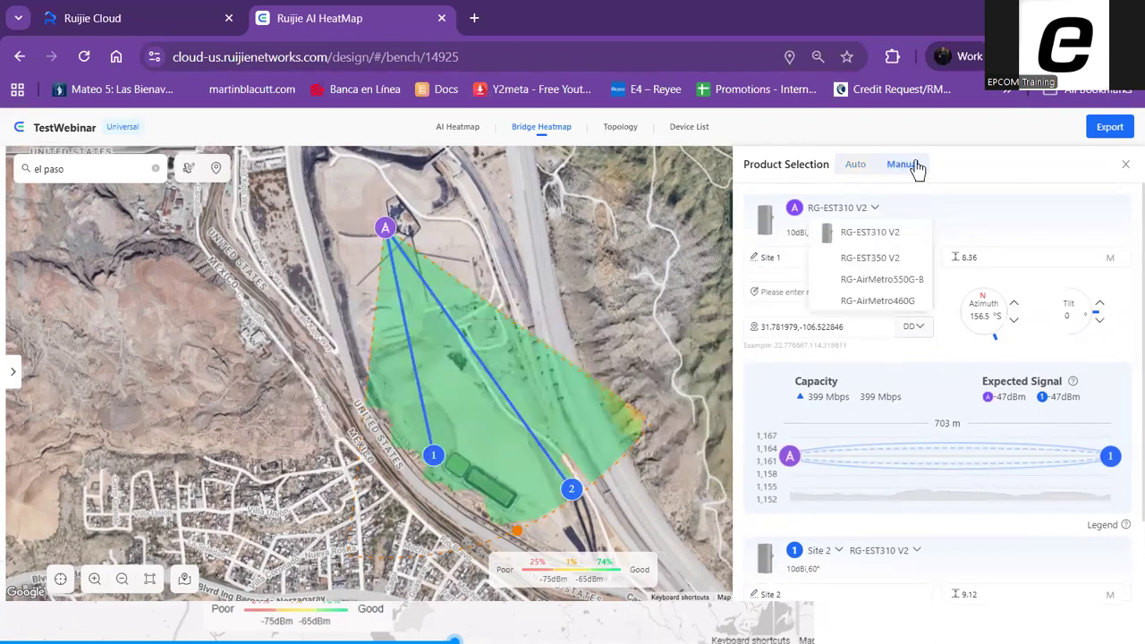
mouse_move(876, 208)
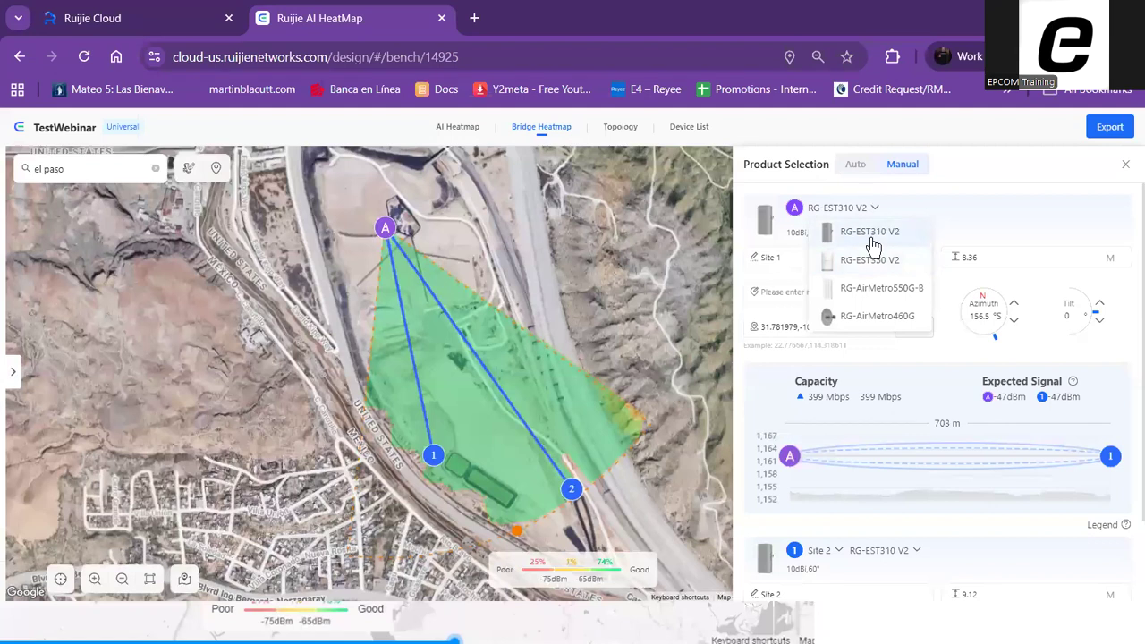
left_click(873, 260)
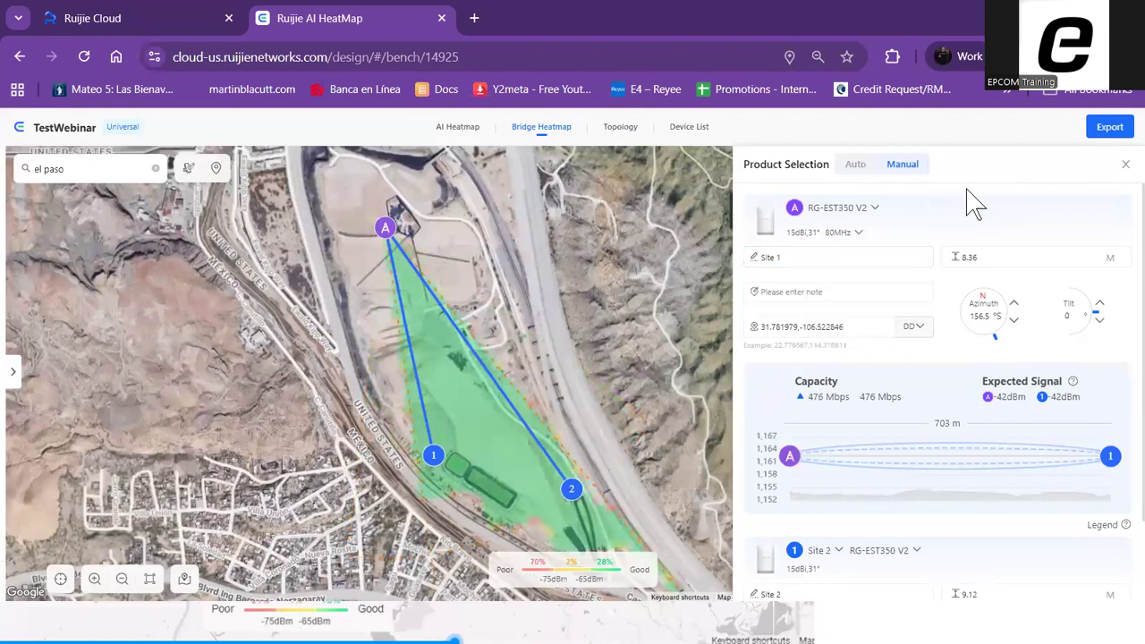
left_click_drag(767, 164, 821, 166)
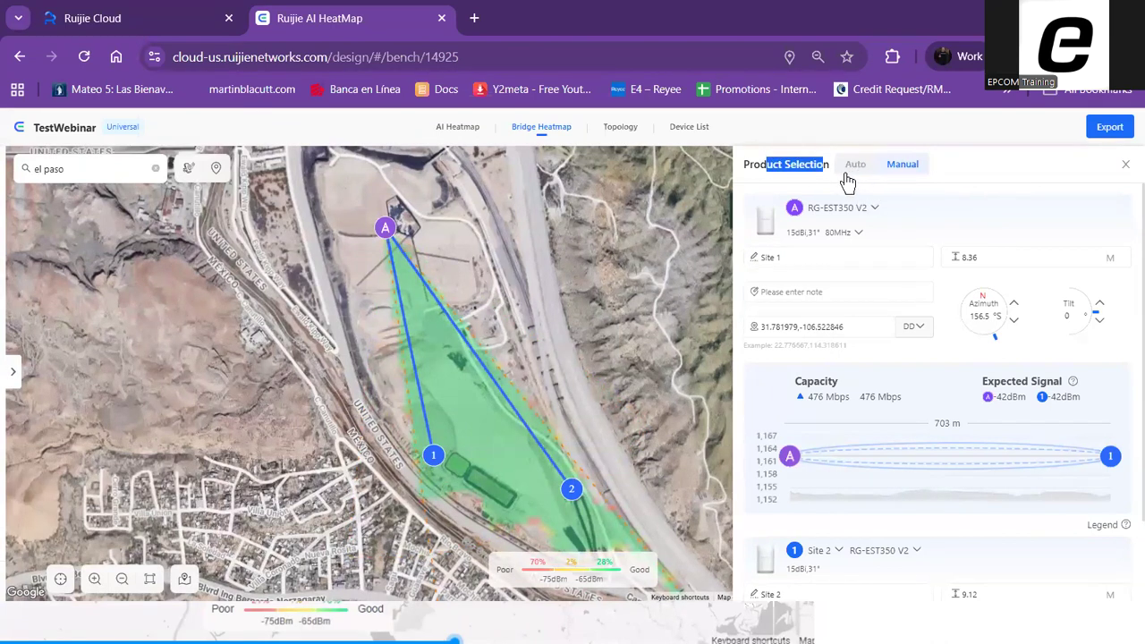
left_click(874, 211)
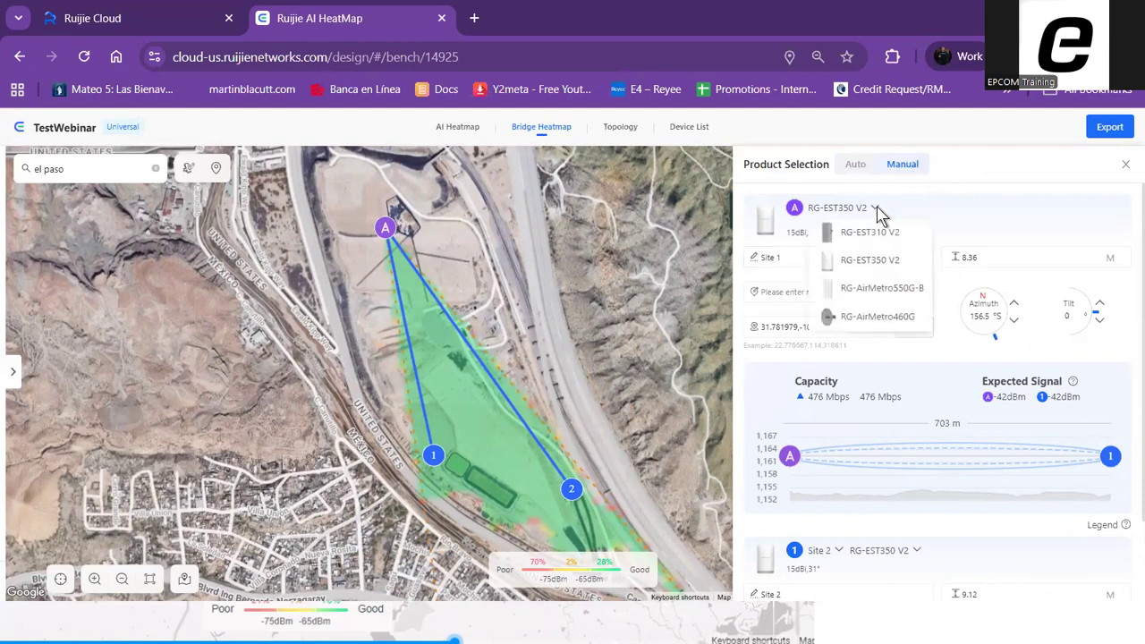
left_click(890, 266)
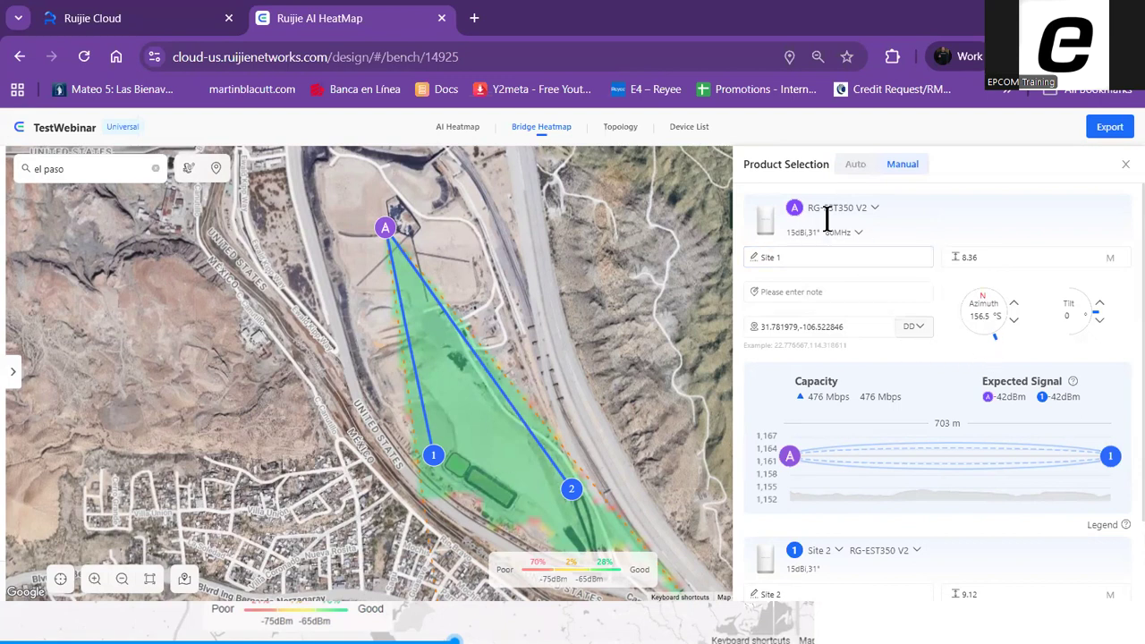
Examine the link's line-of-sight profile and capacity, and Site 2's height and azimuth
scroll(1079, 358, "down", 1)
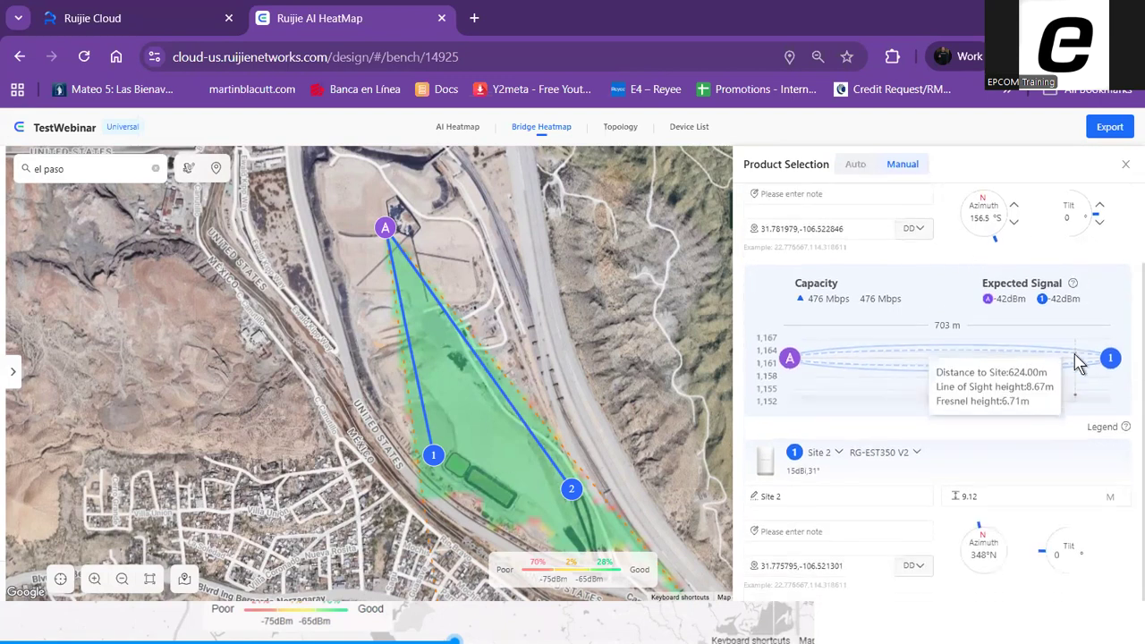
scroll(1046, 304, "down", 1)
scroll(1061, 304, "up", 2)
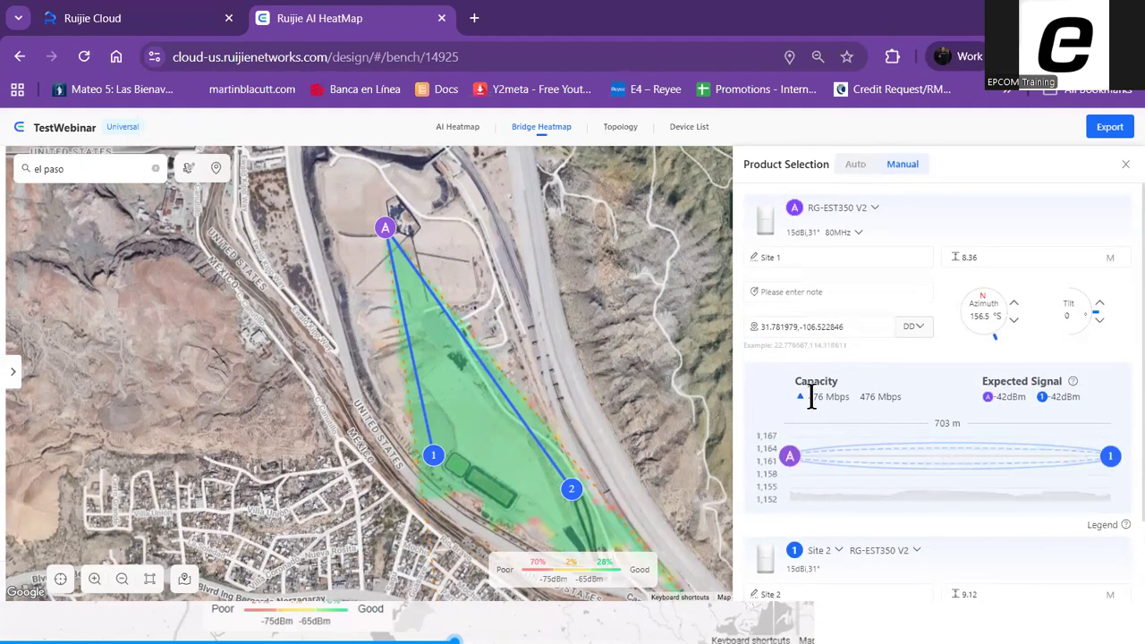
left_click_drag(812, 397, 908, 404)
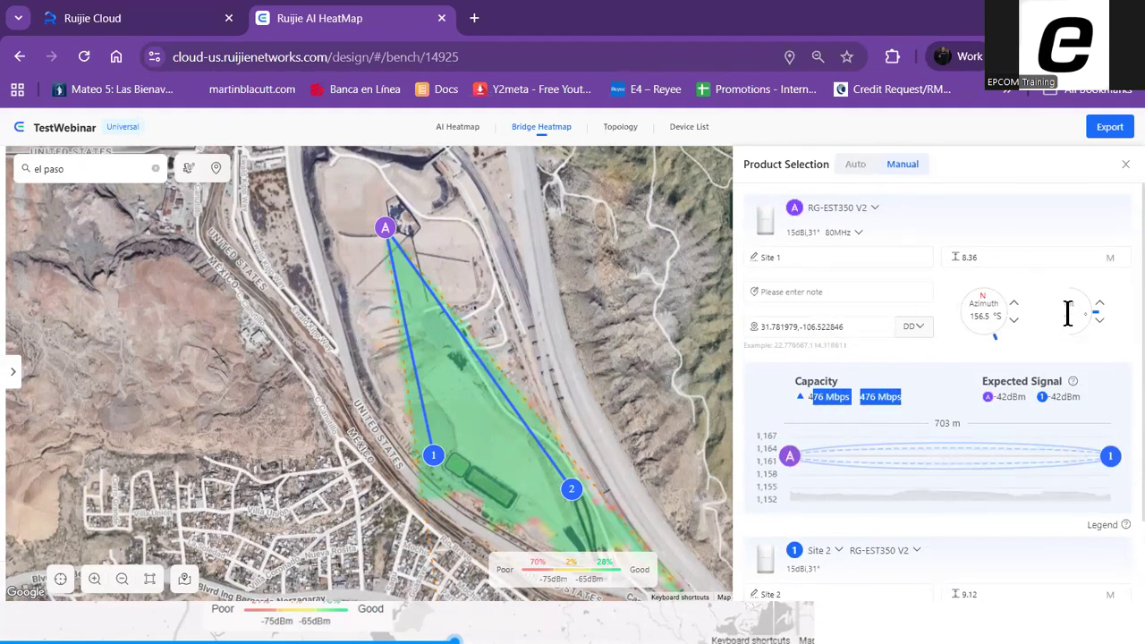
scroll(1071, 322, "down", 2)
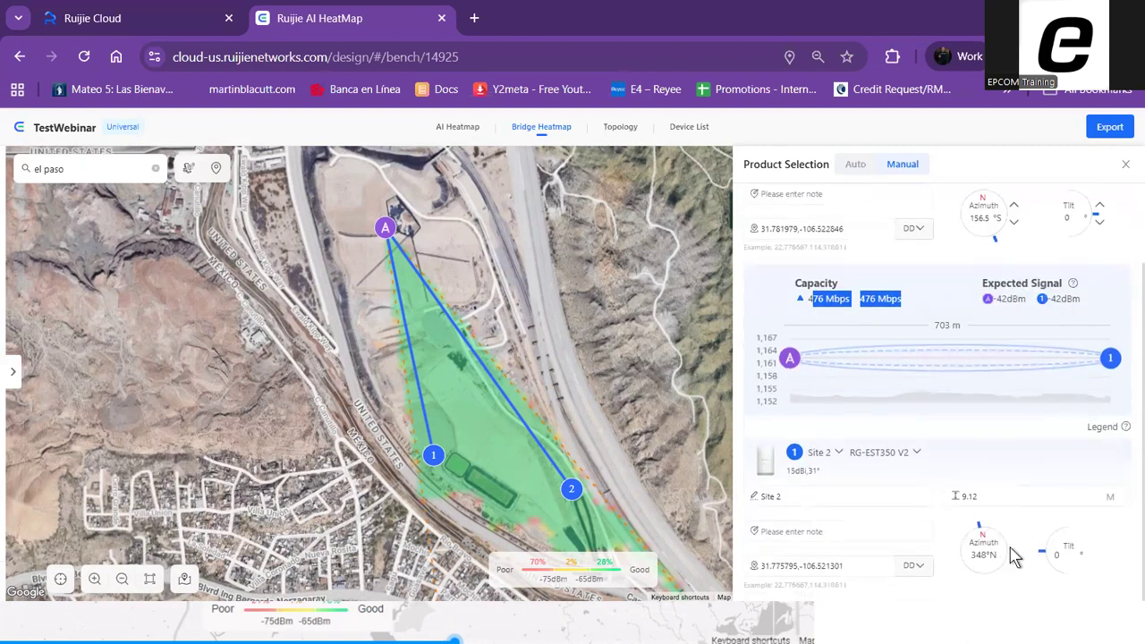
left_click_drag(1011, 559, 992, 542)
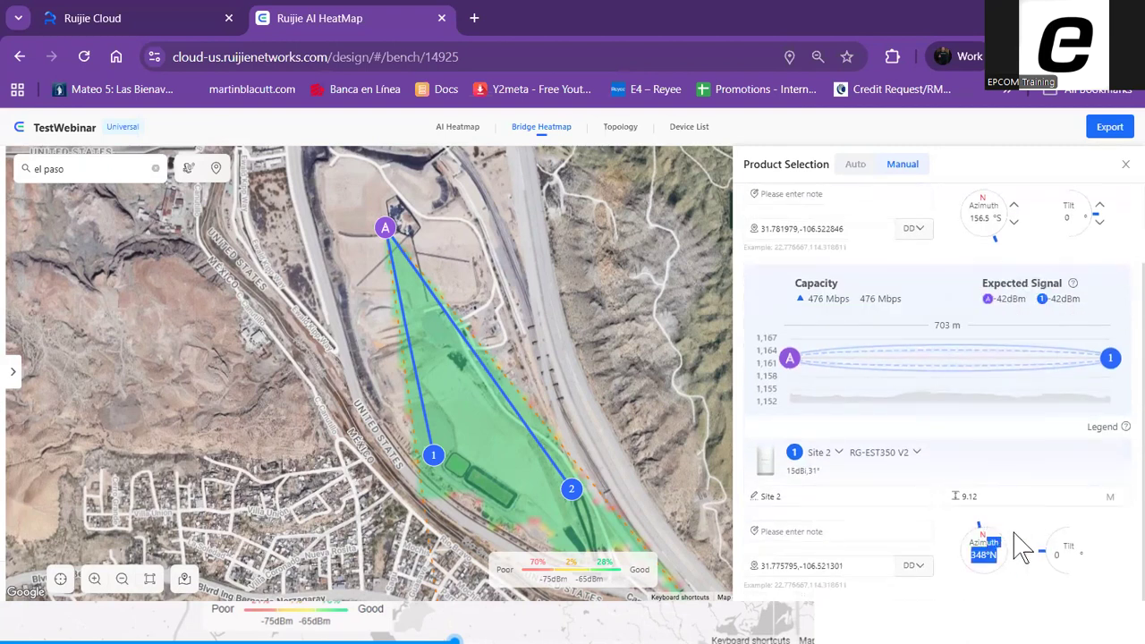
Try an azimuth of 166.5° for Site 1 and set it back to 156.5°
scroll(1020, 537, "up", 2)
left_click_drag(994, 336, 990, 336)
left_click(1014, 303)
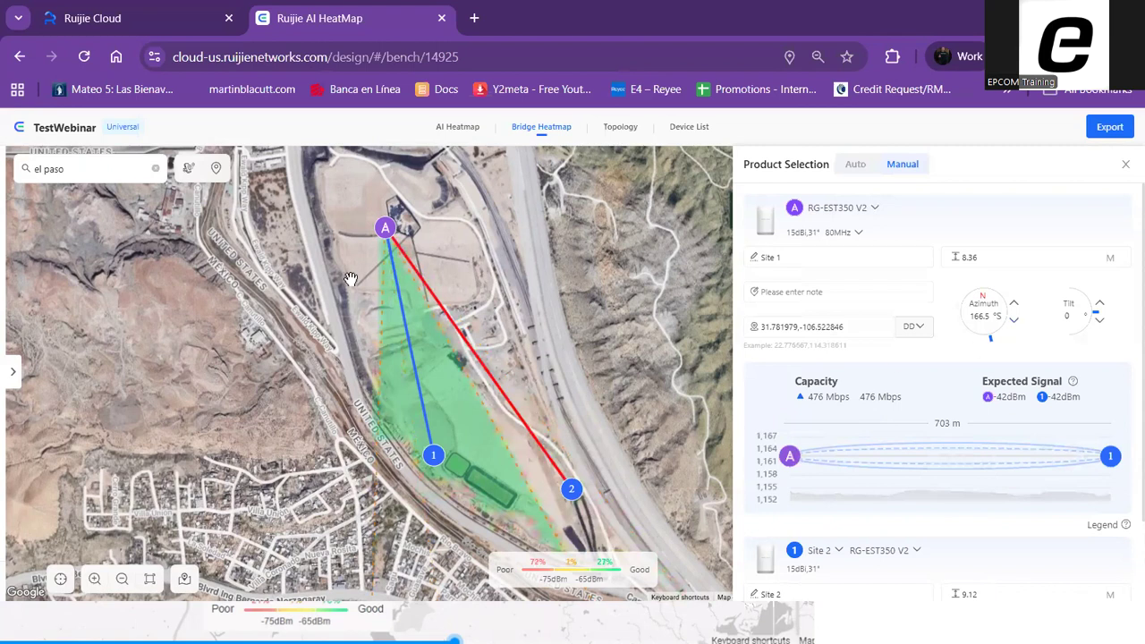
mouse_move(490, 383)
left_click(1014, 322)
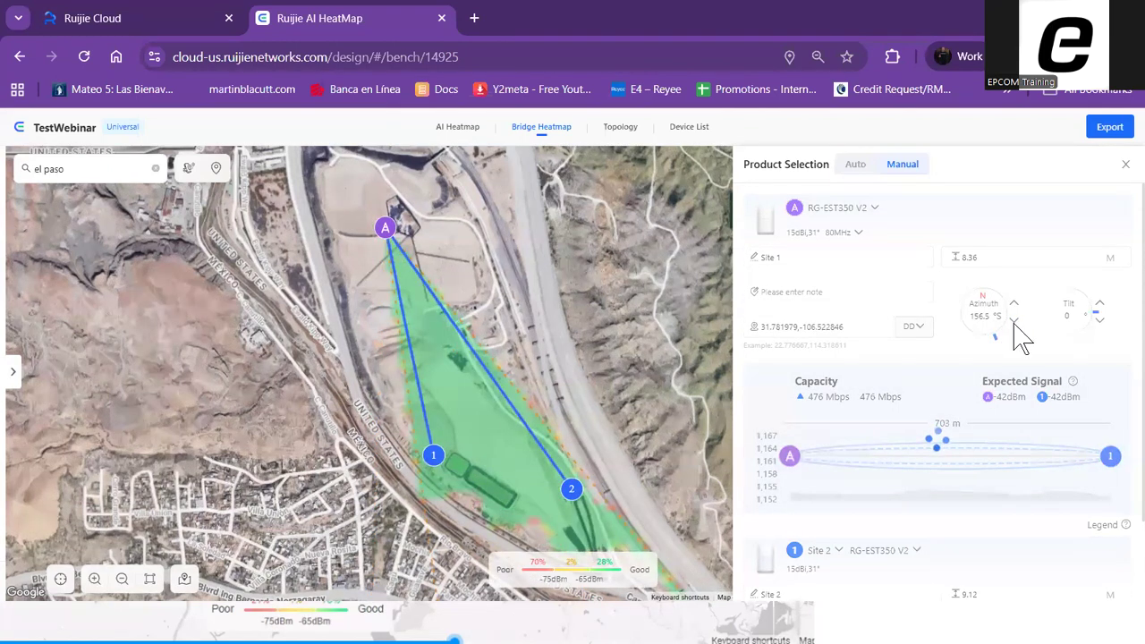
Set Site 1's tilt to 1° and check the expected signal and link profile to Site 2
mouse_move(854, 465)
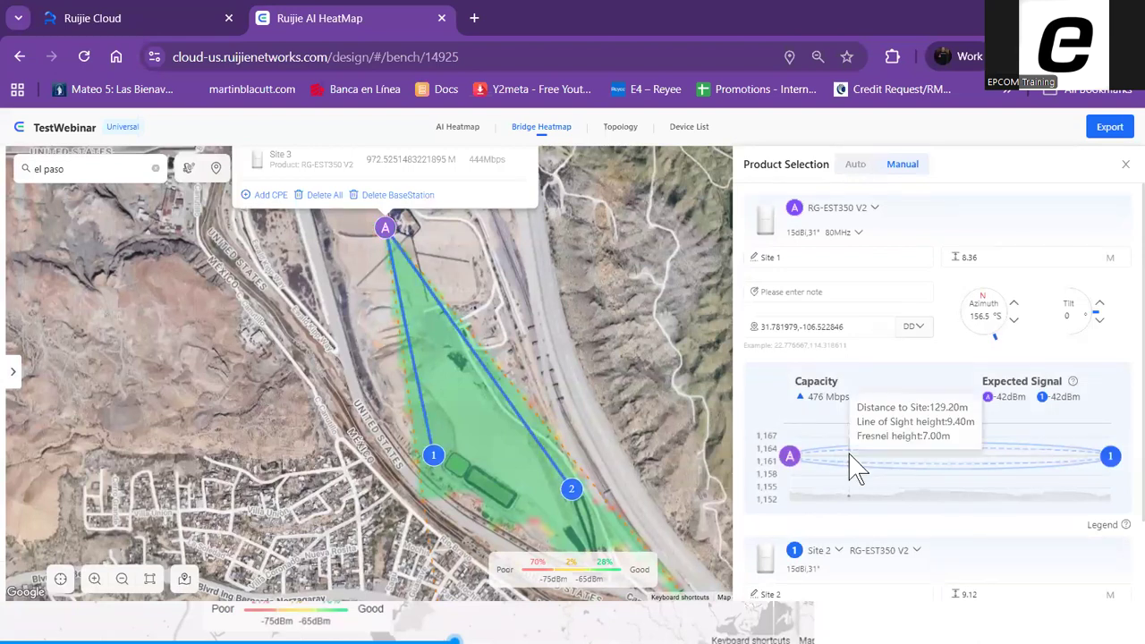
left_click(1100, 308)
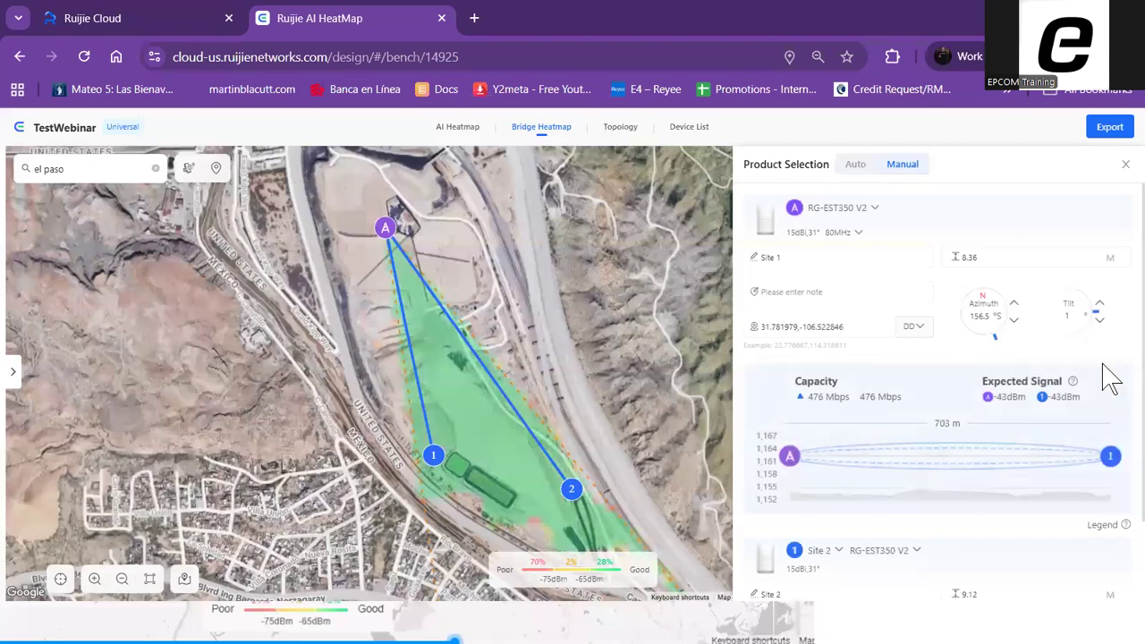
scroll(1042, 376, "down", 1)
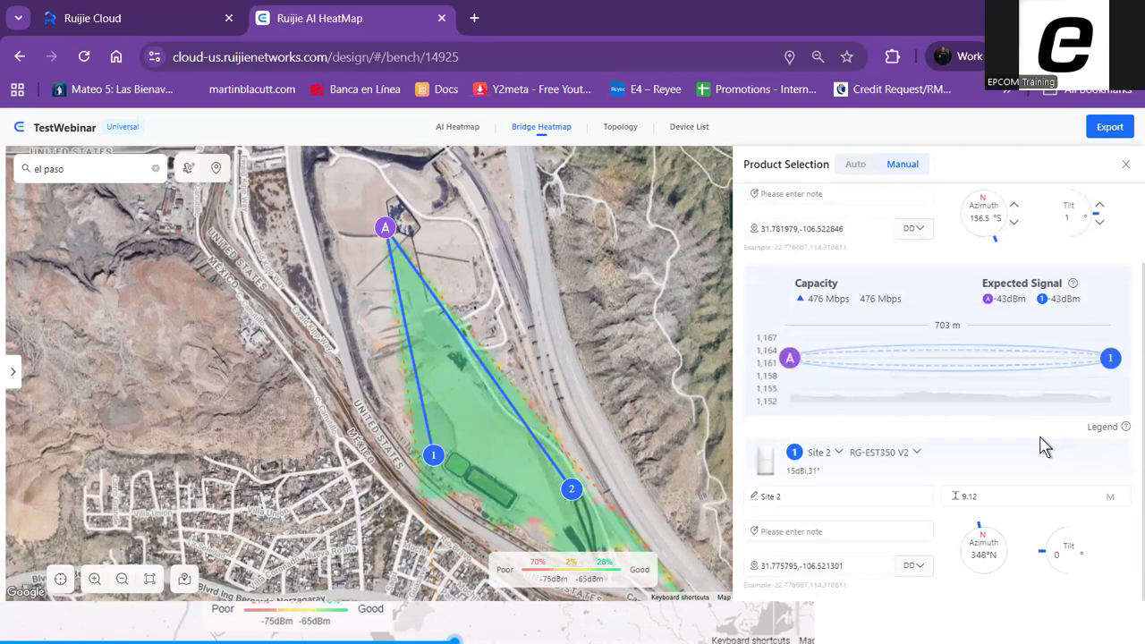
mouse_move(915, 363)
scroll(1002, 394, "up", 2)
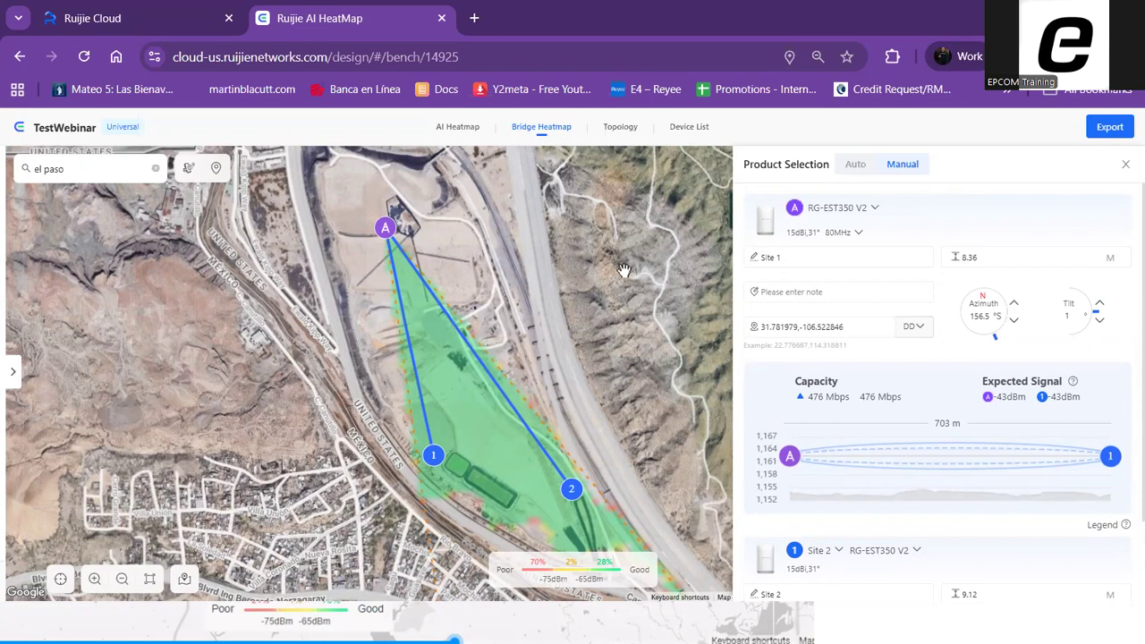
Open the project's export preview and look through its product list, topology and bridge heatmap sections
left_click(1110, 128)
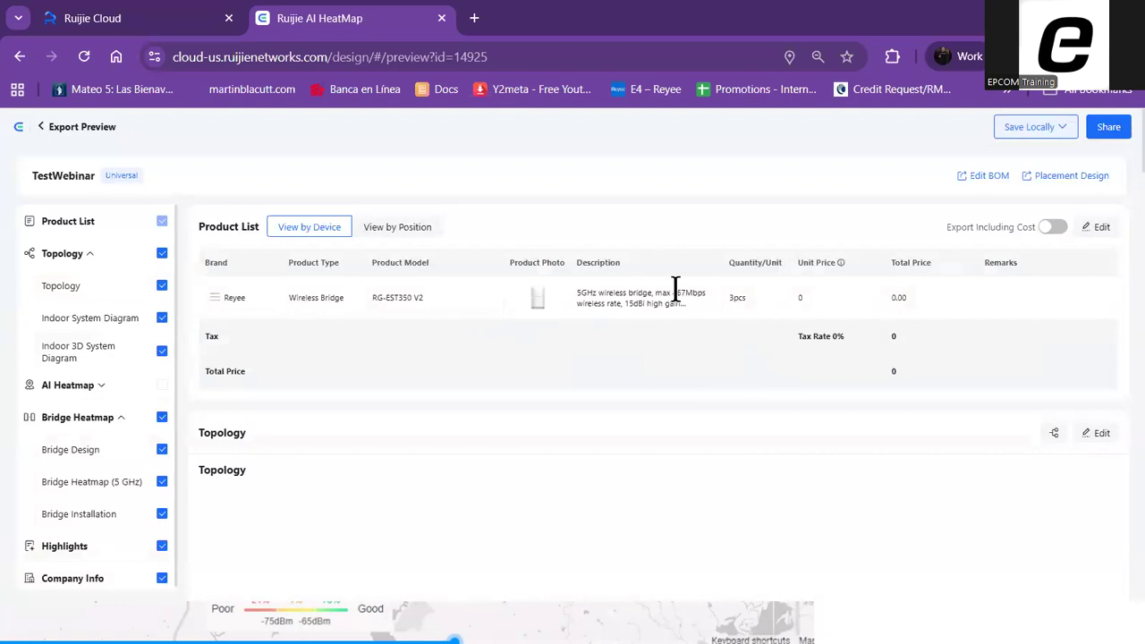
scroll(787, 313, "down", 3)
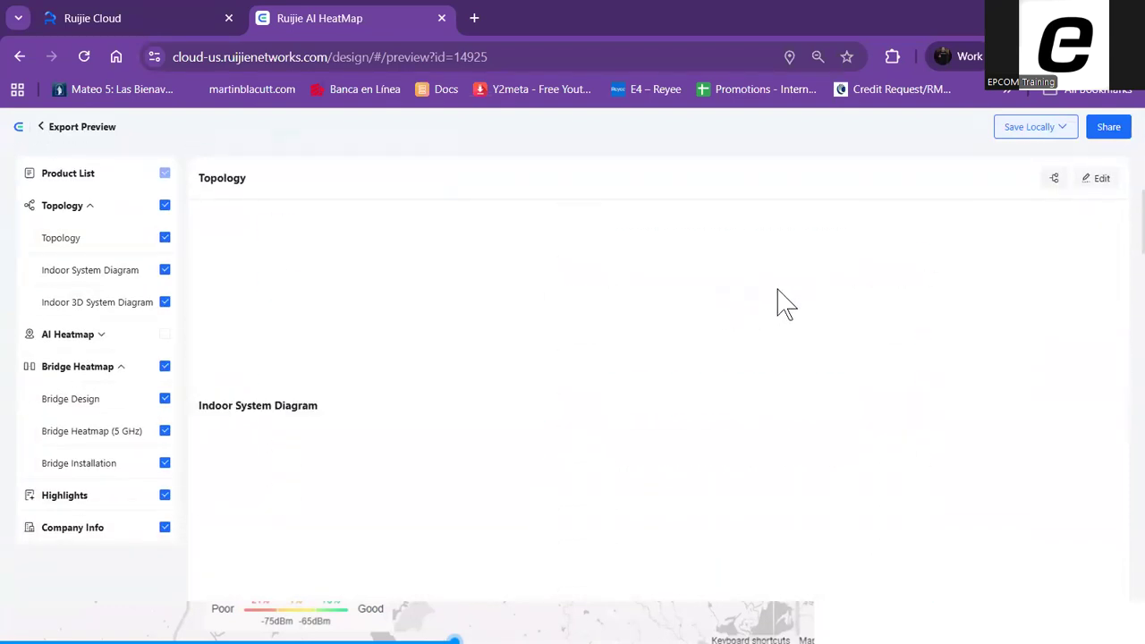
scroll(784, 313, "down", 10)
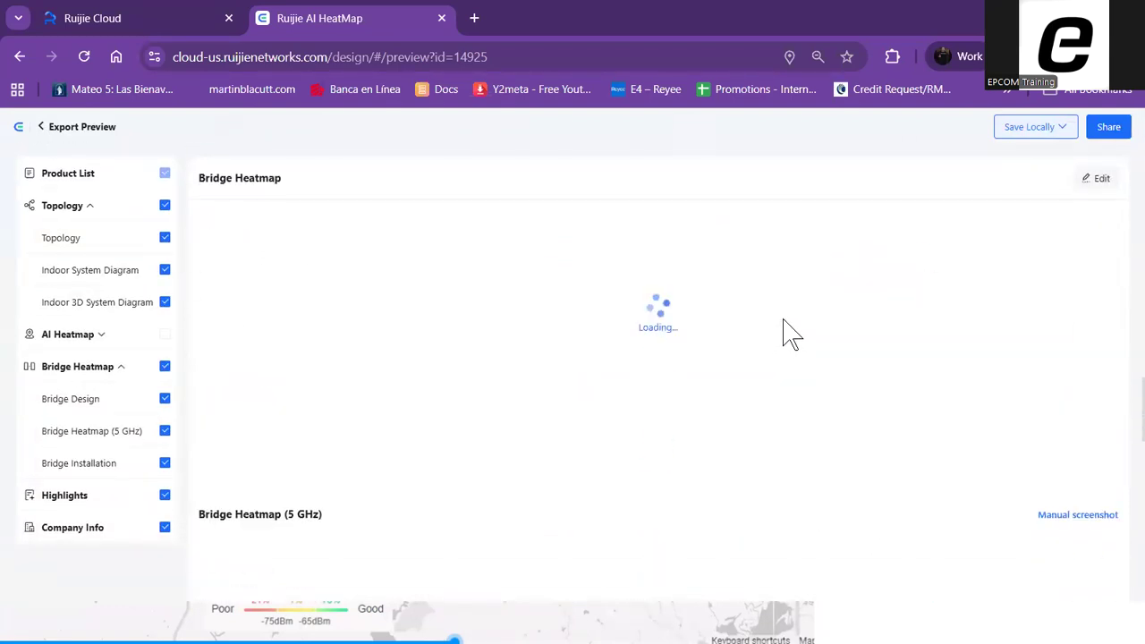
Look through the export preview's topology, bridge design, 5 GHz heatmap, bridge installation and highlights sections
scroll(787, 332, "up", 10)
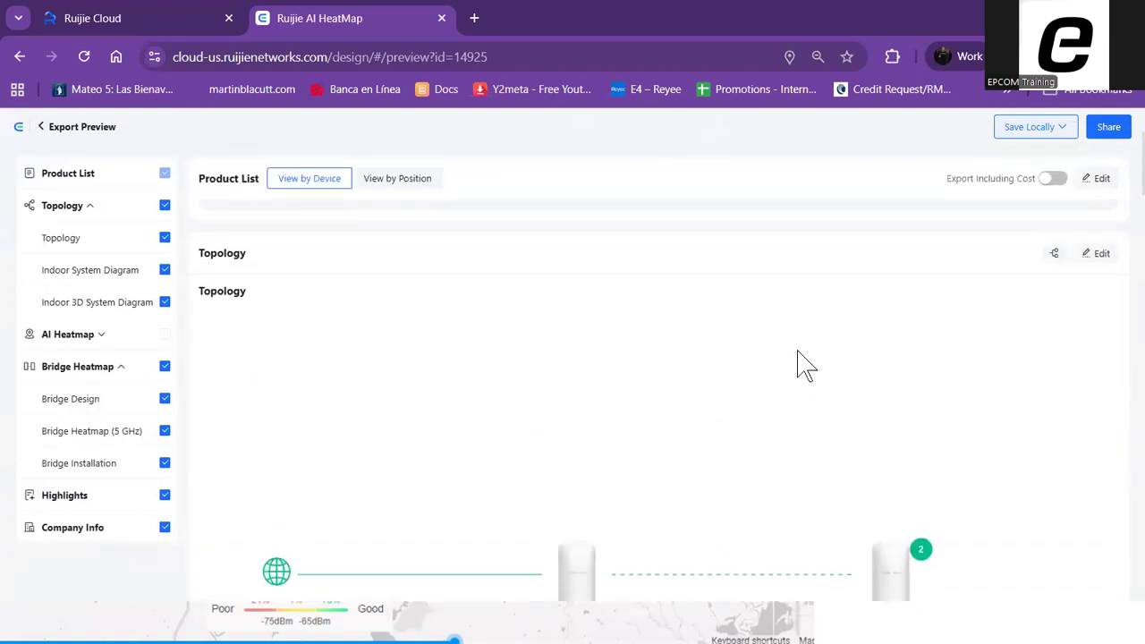
scroll(1029, 259, "down", 1)
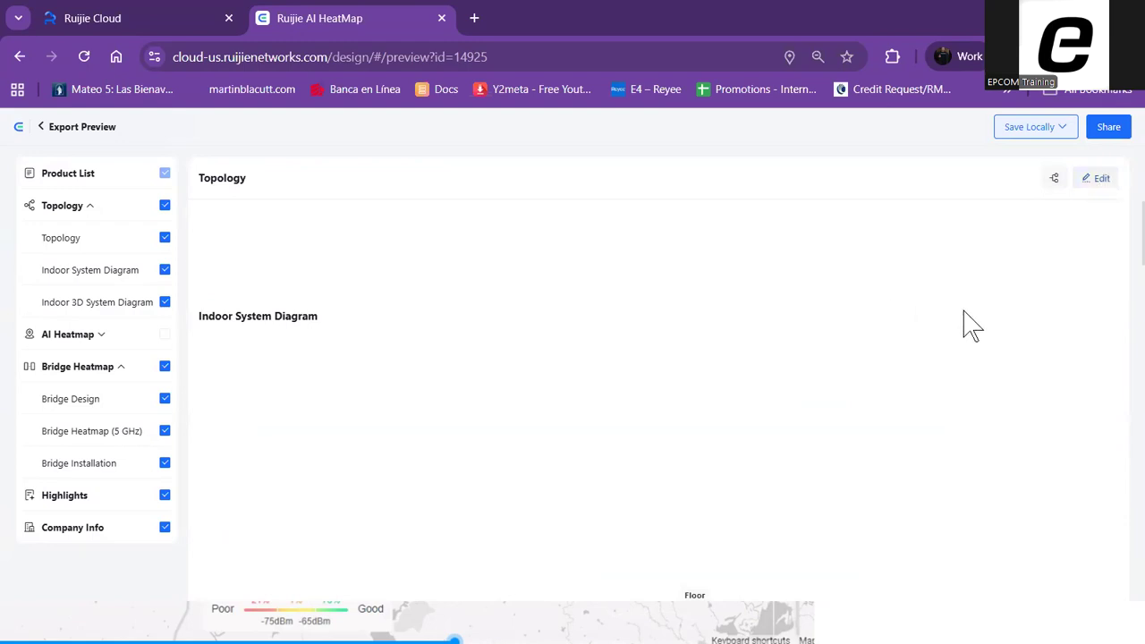
scroll(913, 320, "down", 6)
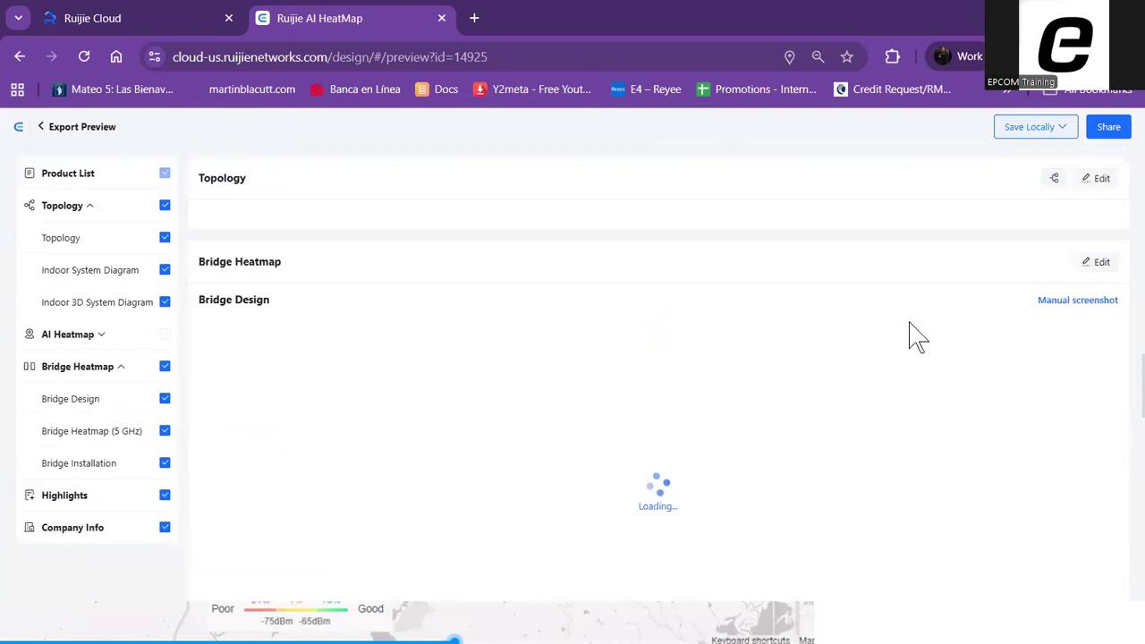
scroll(917, 338, "down", 5)
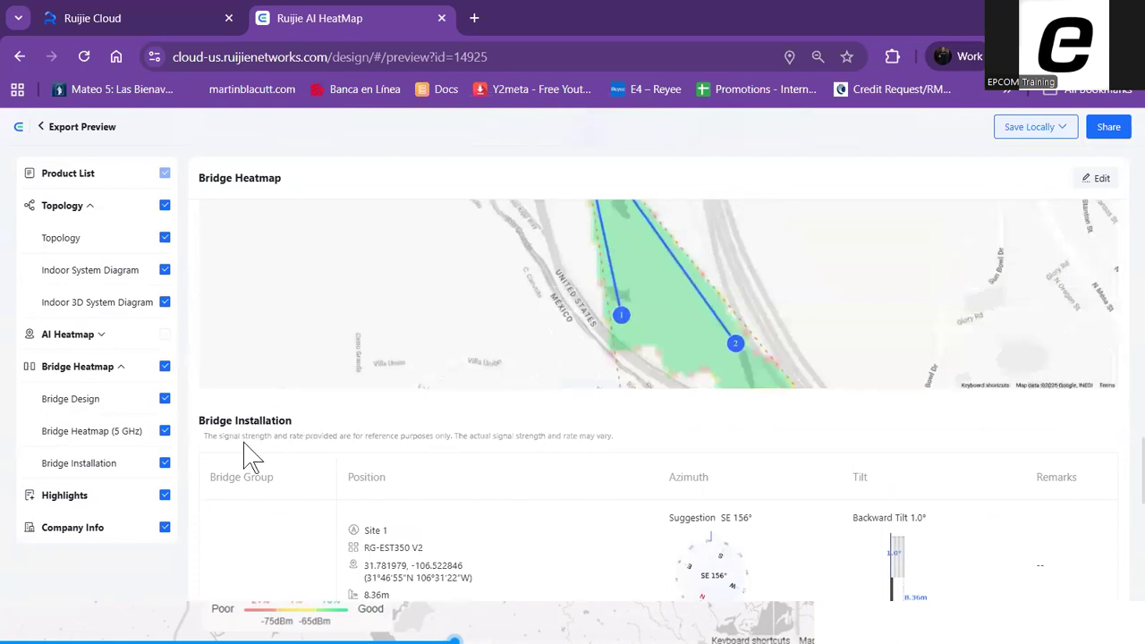
scroll(573, 402, "down", 2)
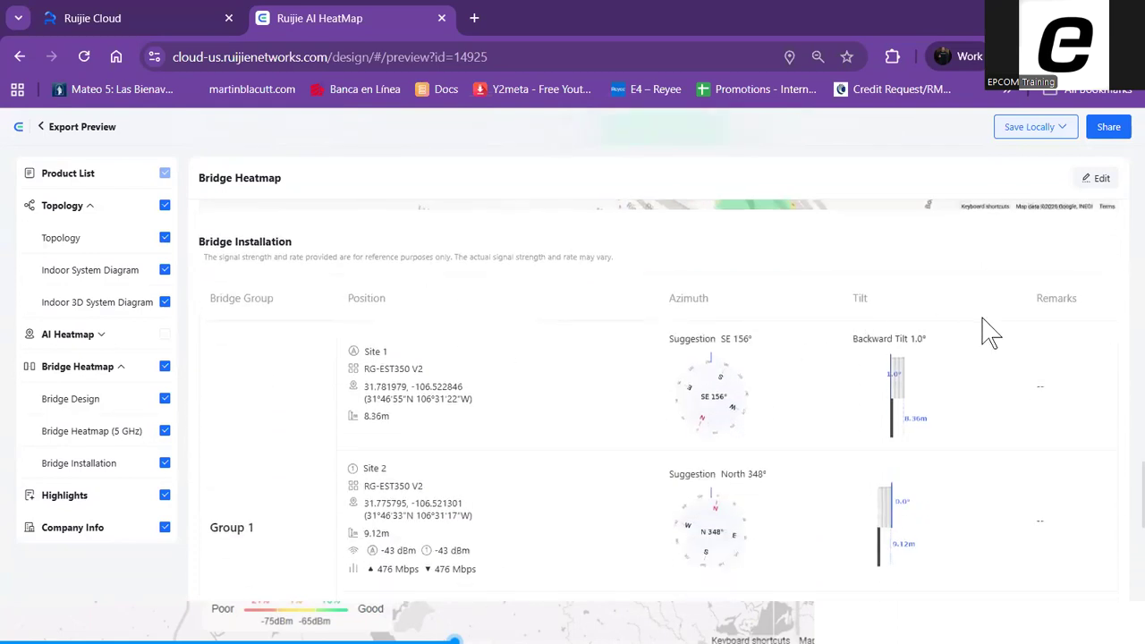
scroll(991, 341, "down", 1)
scroll(862, 350, "down", 5)
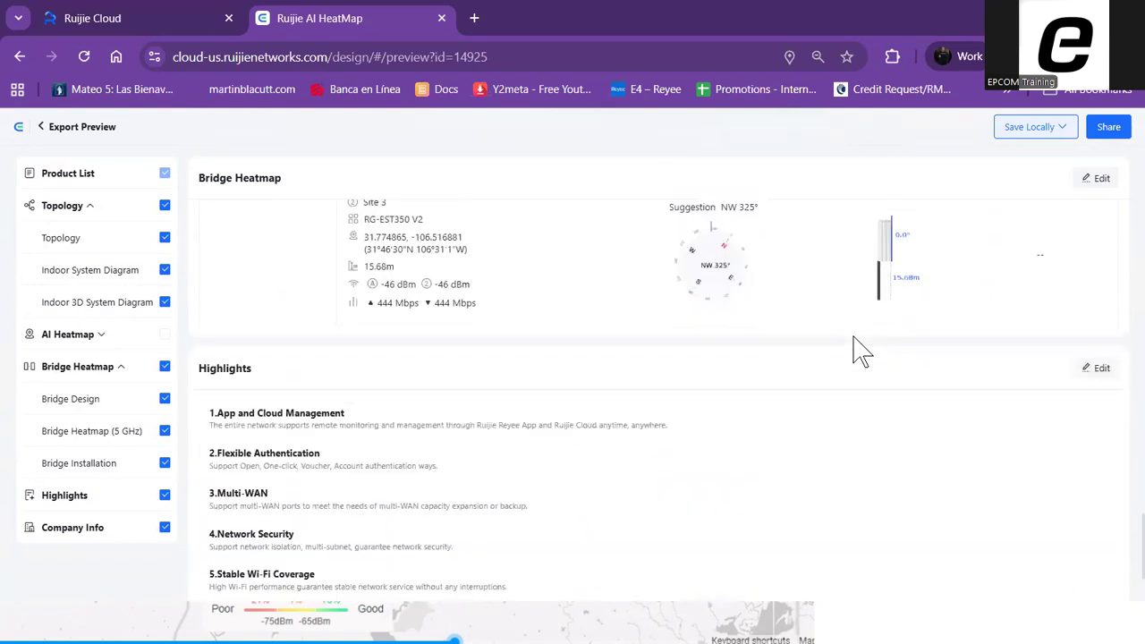
Examine each site's azimuth and tilt in the bridge installation table, plus Site 3's coordinates and expected rates
scroll(653, 388, "up", 7)
scroll(623, 391, "down", 2)
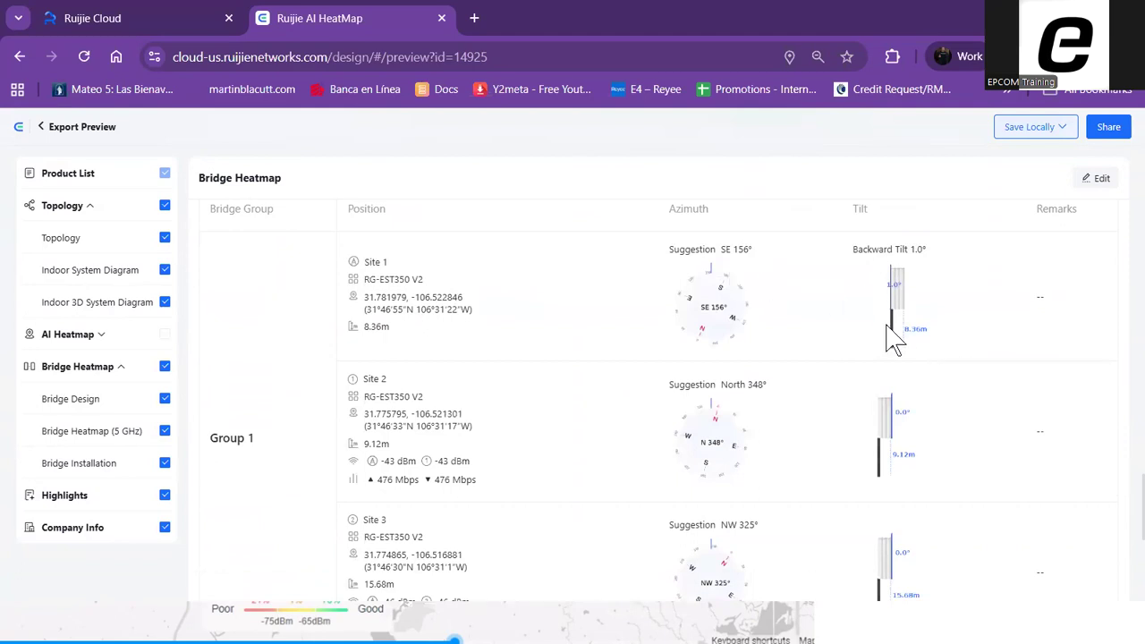
scroll(884, 353, "down", 1)
scroll(852, 343, "down", 1)
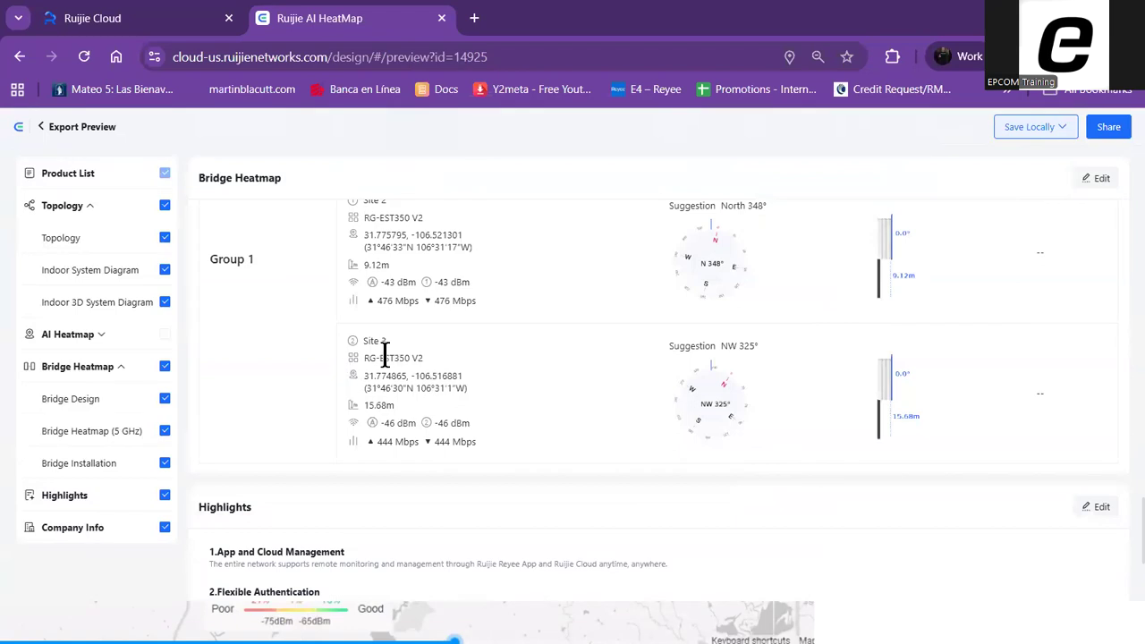
left_click_drag(363, 374, 490, 398)
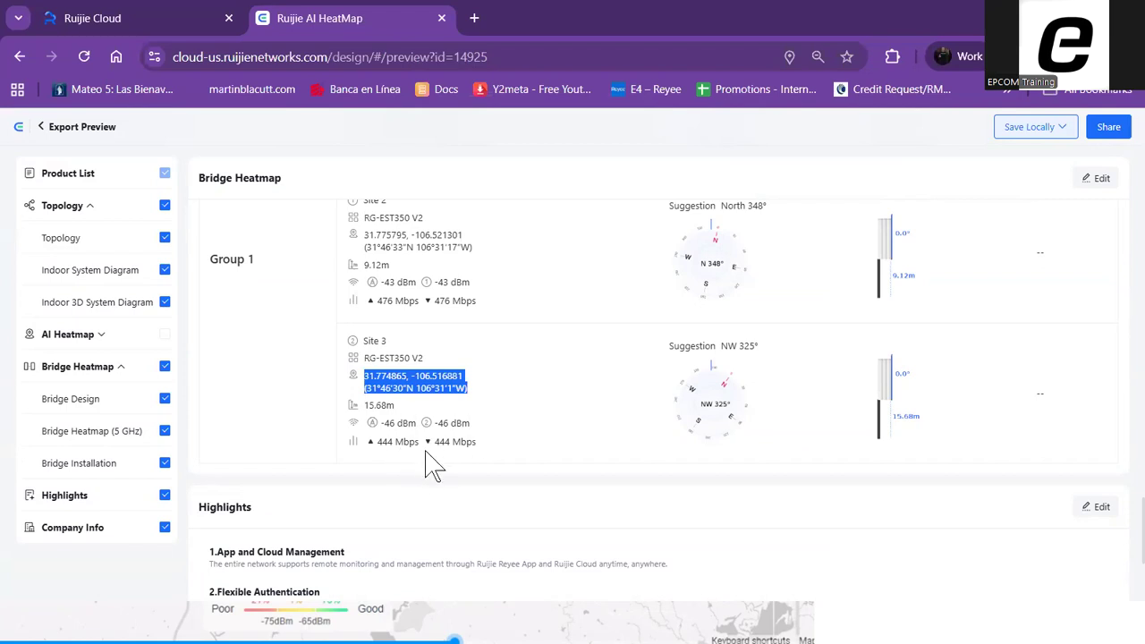
left_click_drag(475, 442, 379, 447)
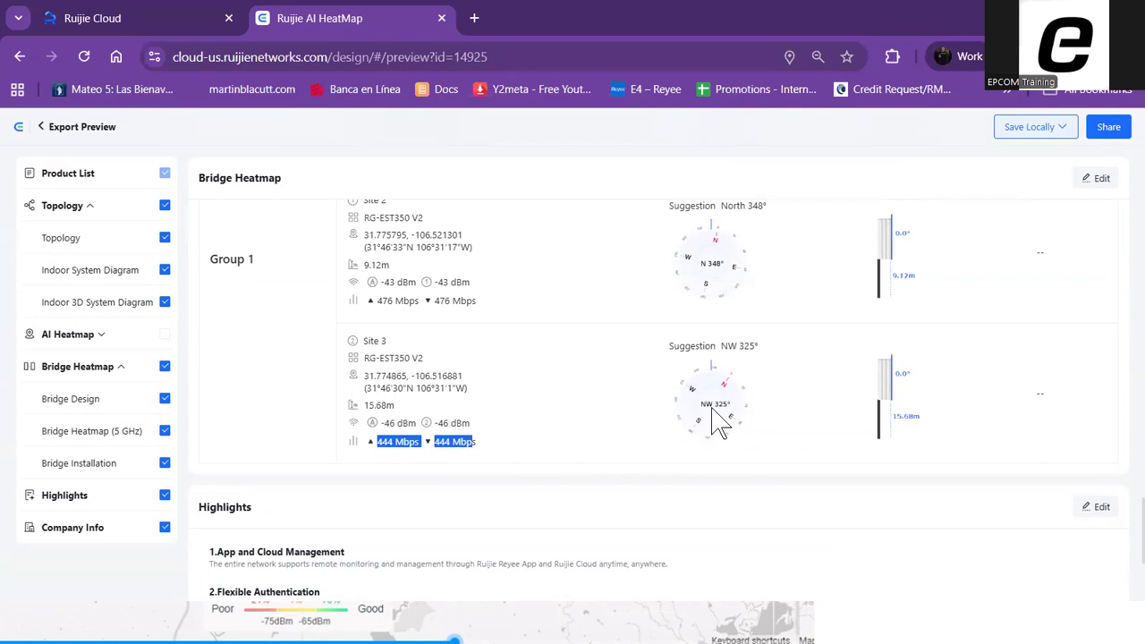
scroll(702, 420, "down", 3)
Save the complete design report locally as a Word document
scroll(785, 371, "up", 15)
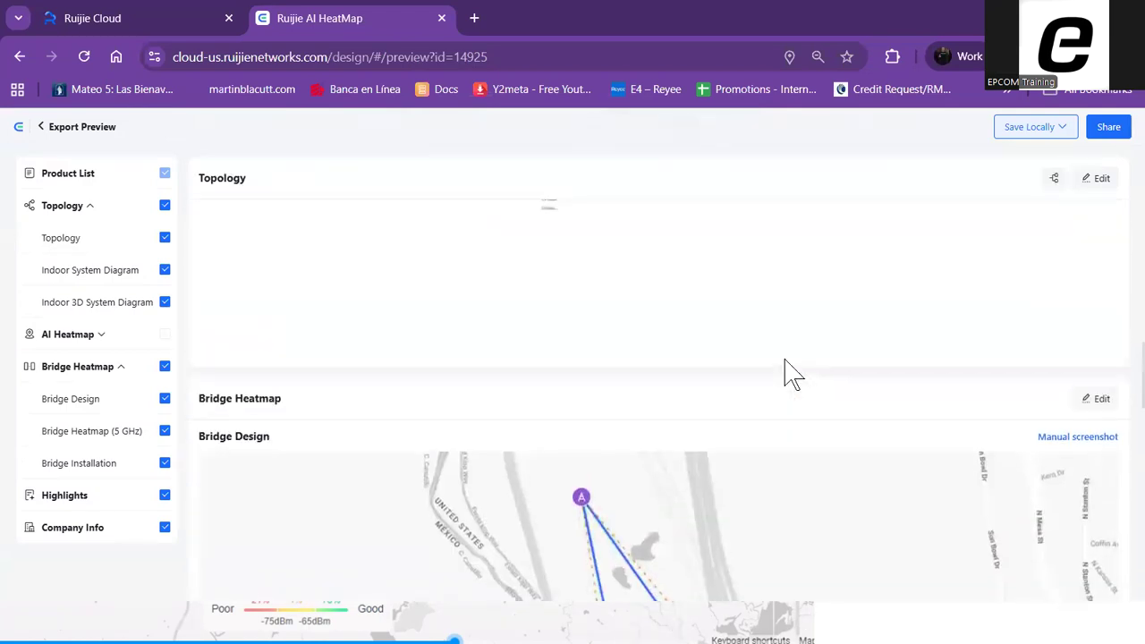
left_click(1064, 129)
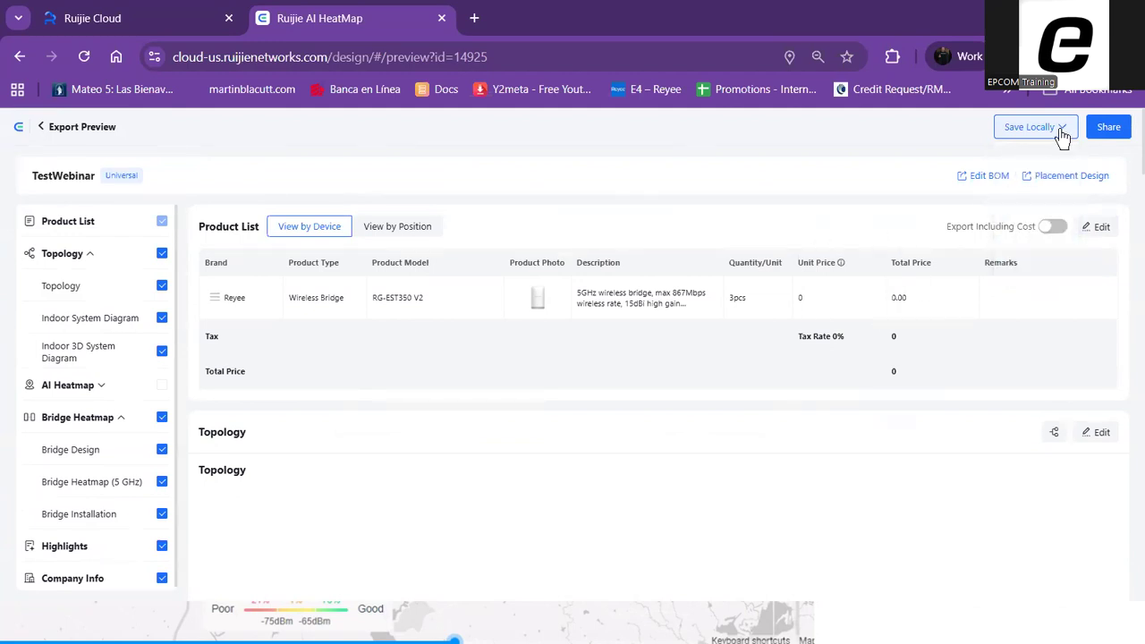
mouse_move(1065, 136)
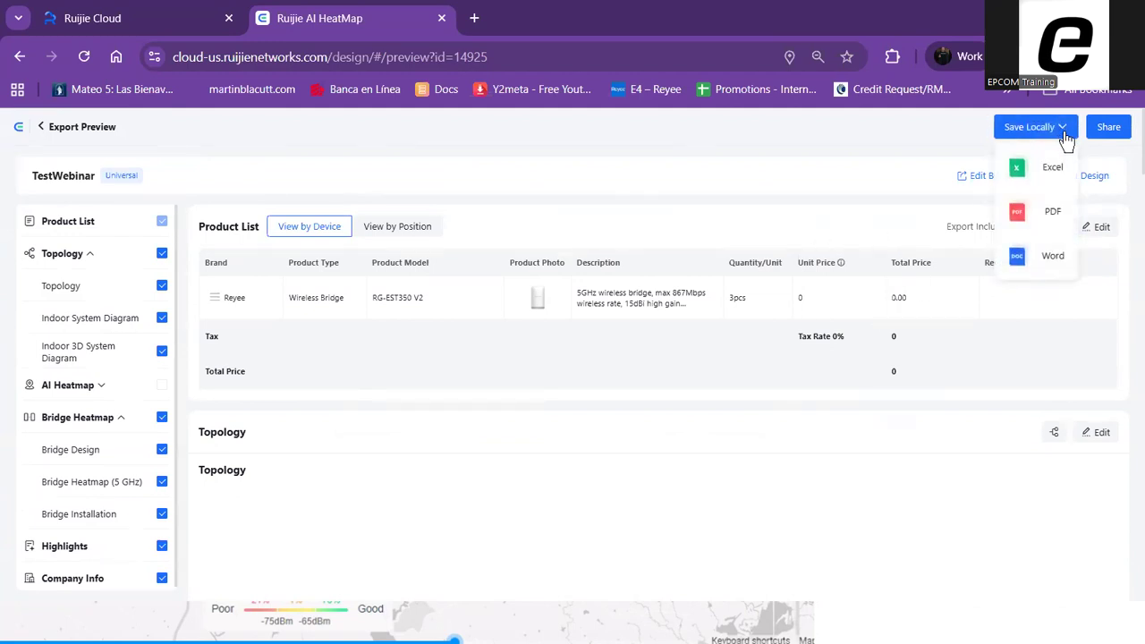
left_click(1053, 257)
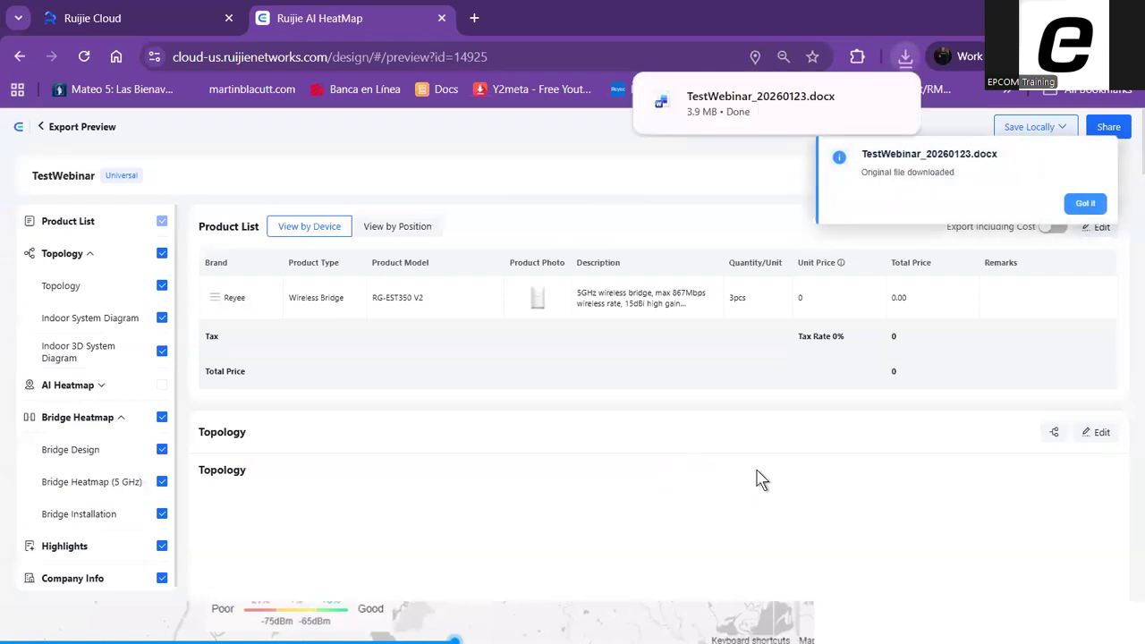
Open the downloaded TestWebinar_20260123.docx in Word and enable editing
mouse_move(765, 107)
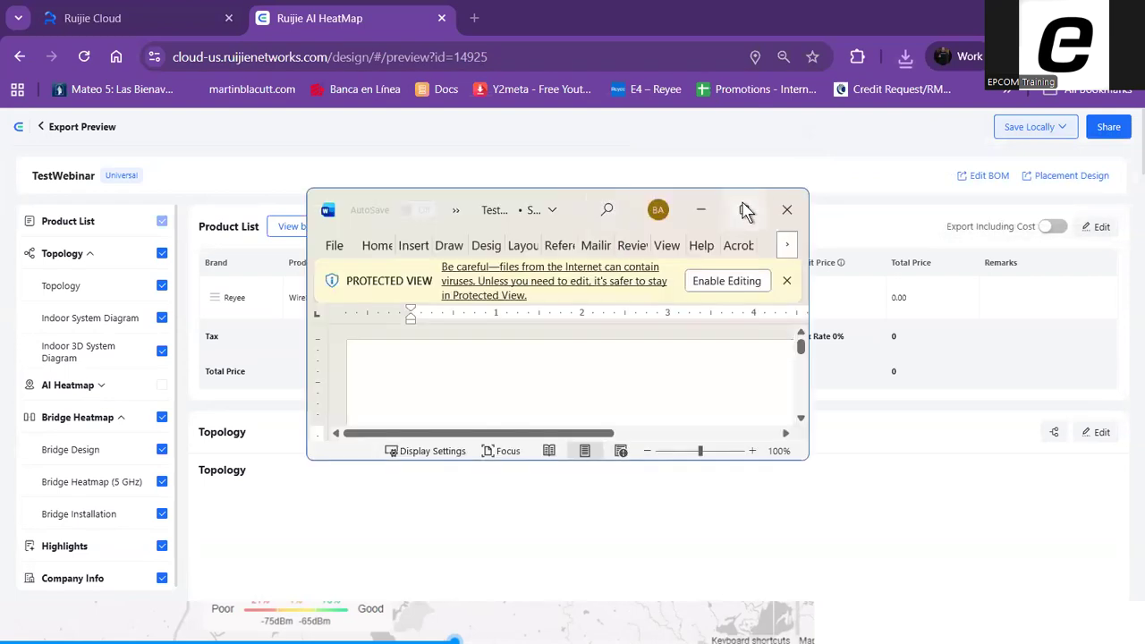
scroll(743, 335, "down", 2)
scroll(716, 322, "down", 10)
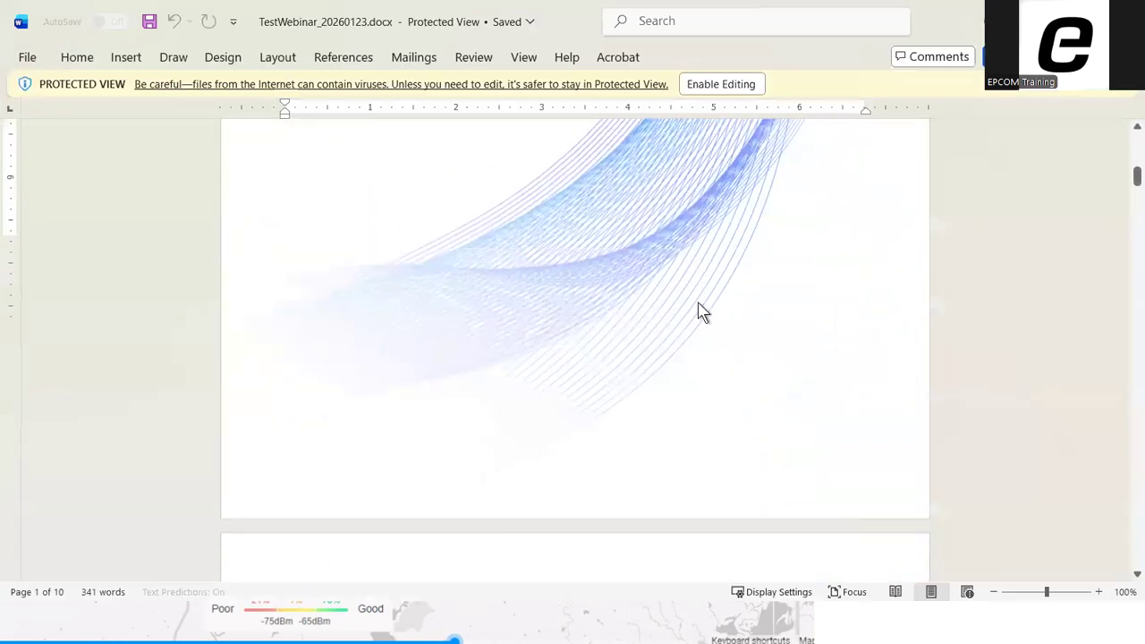
left_click(716, 84)
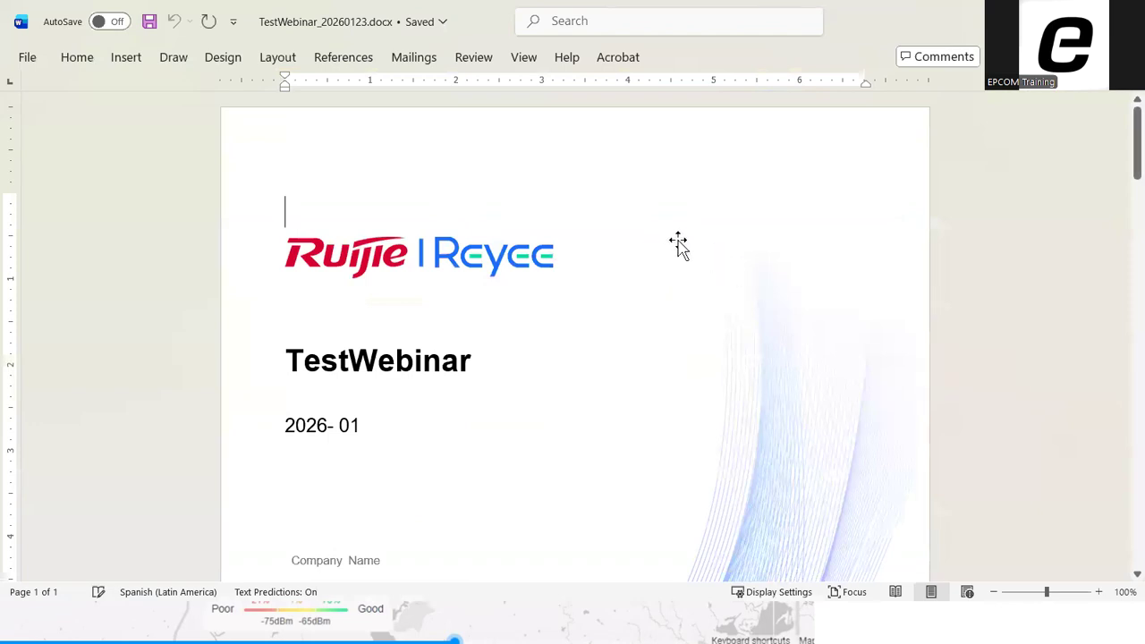
Look over the report's cover page, including its logo and company fields, and its Product List table
scroll(710, 263, "down", 3)
scroll(713, 262, "up", 3)
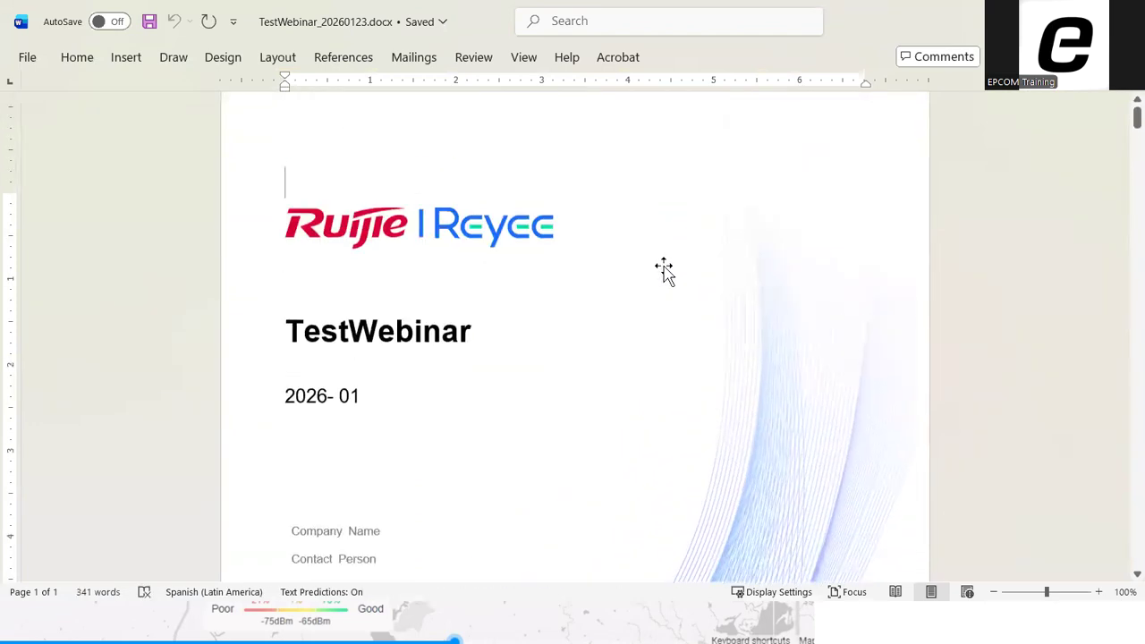
left_click(458, 257)
left_click(534, 366)
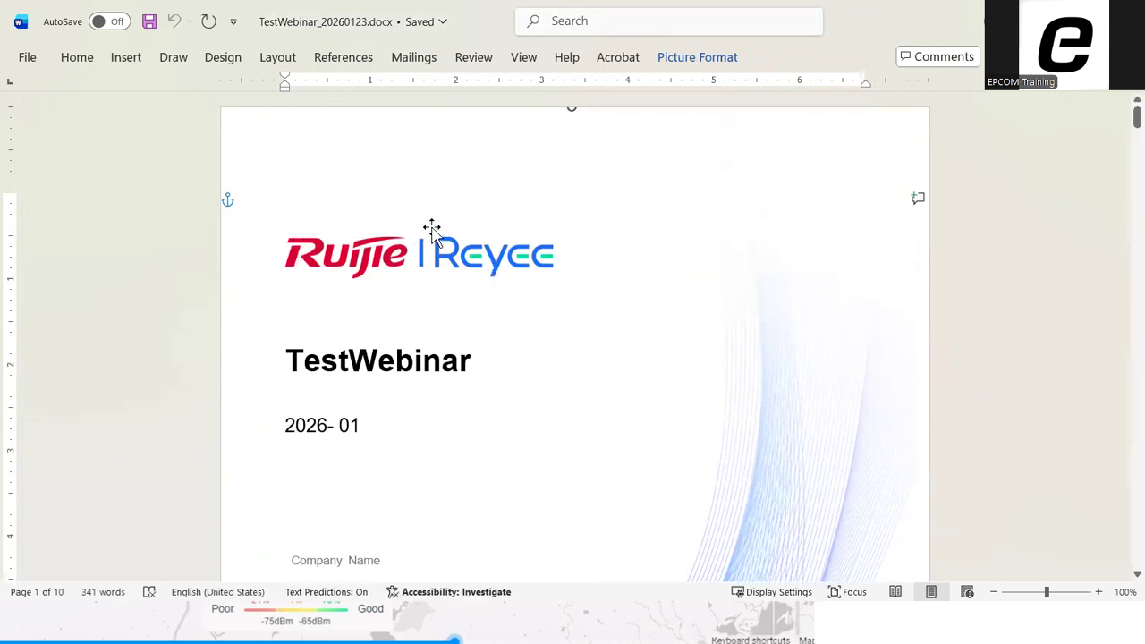
scroll(639, 261, "down", 15)
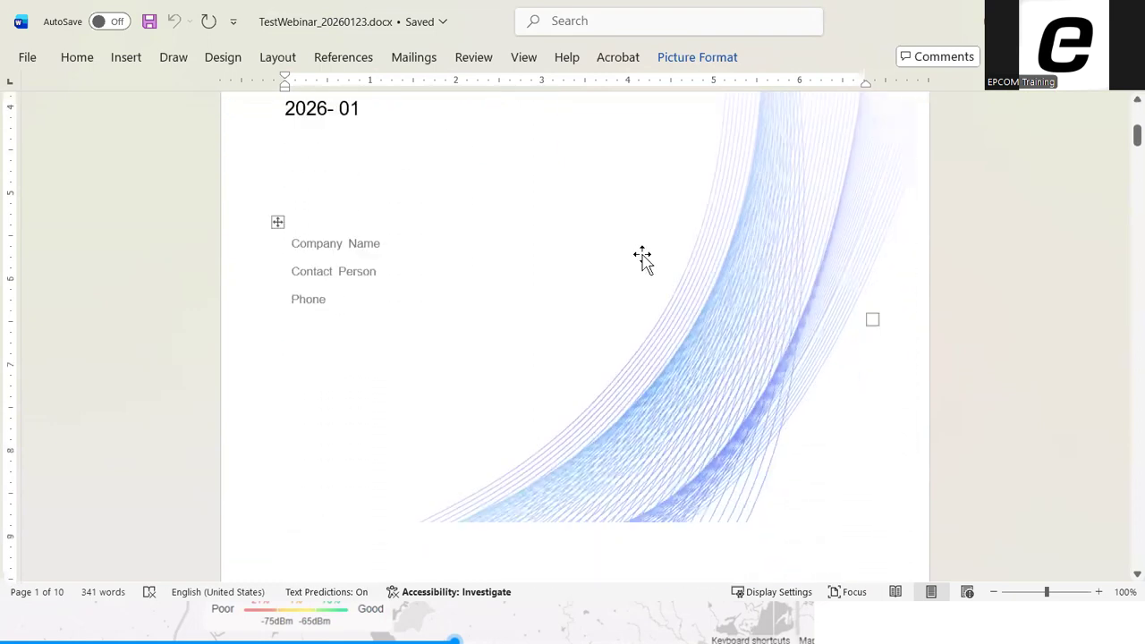
scroll(648, 258, "down", 15)
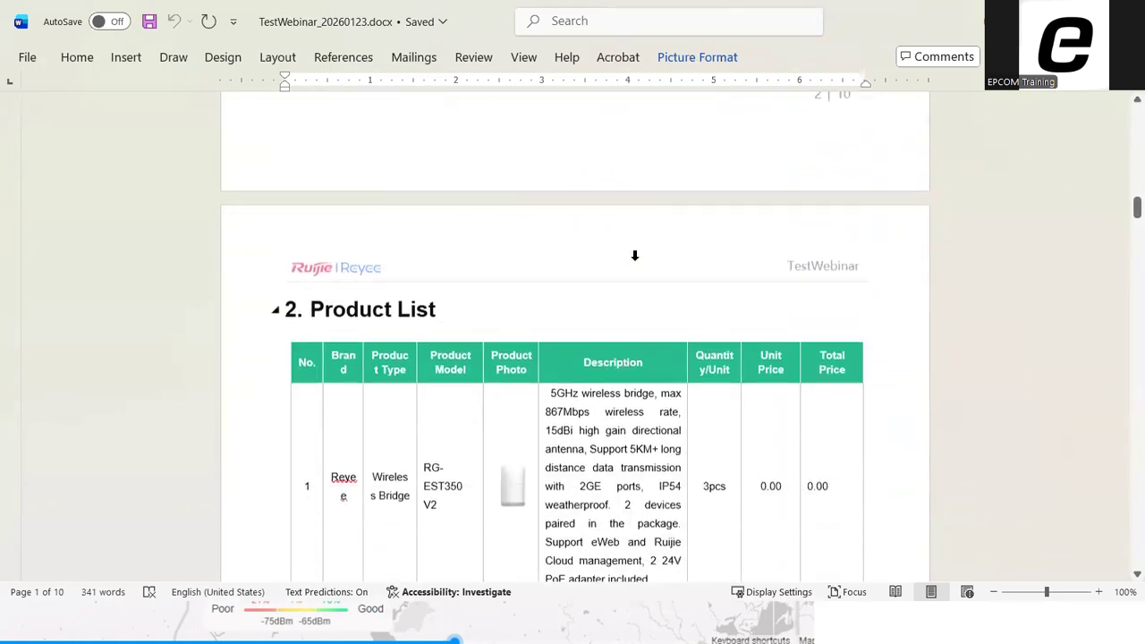
left_click(617, 242)
scroll(444, 176, "up", 1)
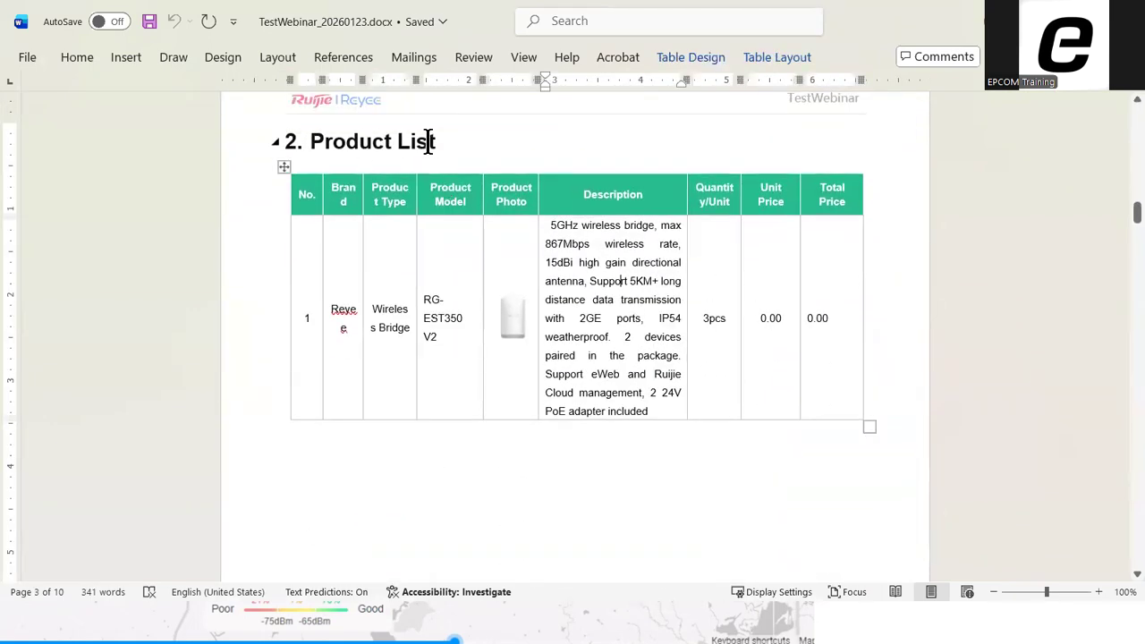
scroll(762, 287, "down", 10)
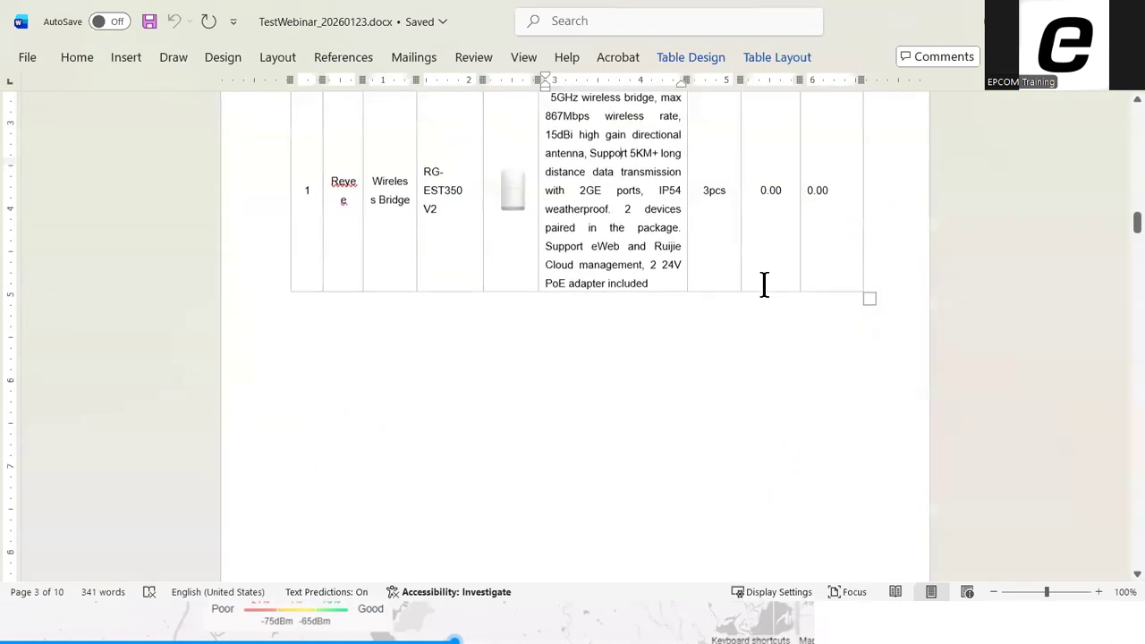
Look through the report's system diagram, Bridge Design and Bridge Heatmap (5 GHz) sections
scroll(829, 224, "down", 10)
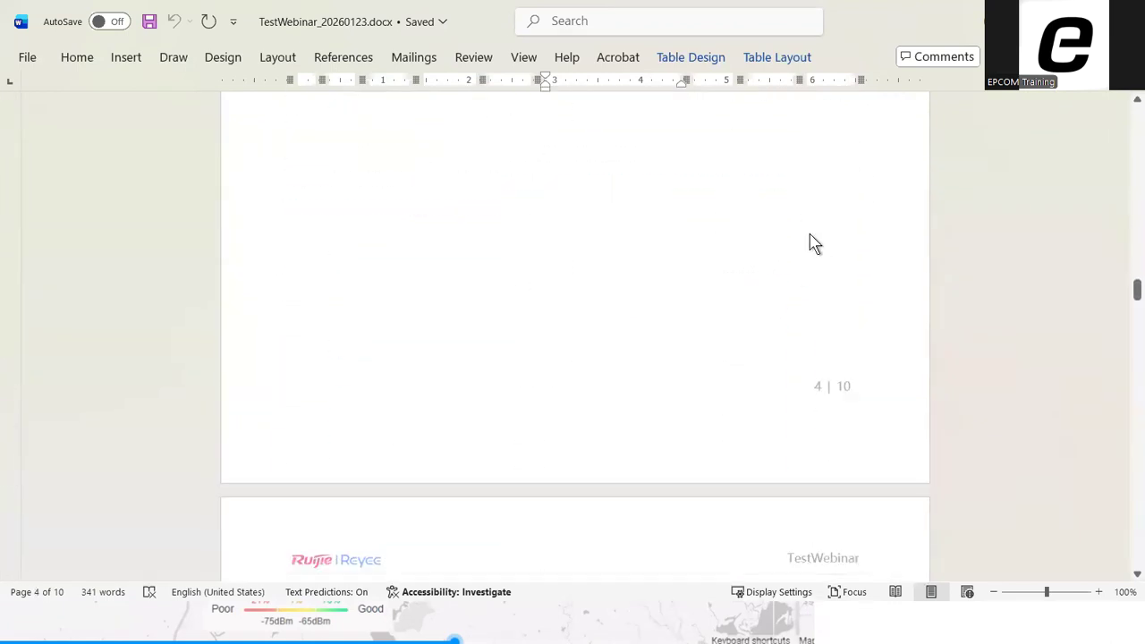
scroll(751, 257, "down", 10)
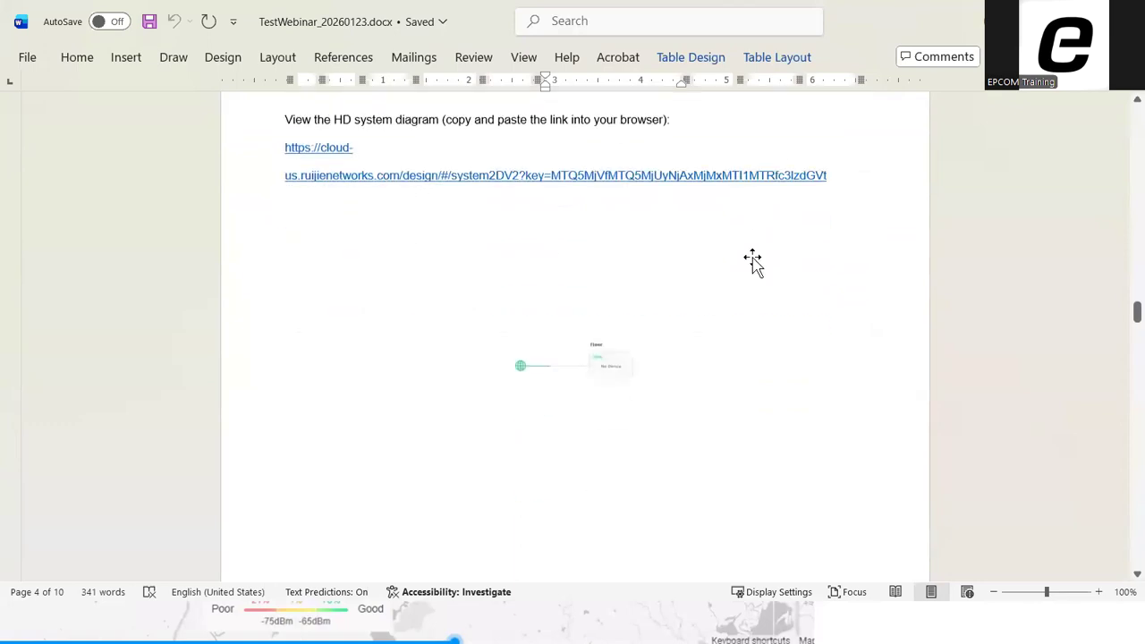
scroll(628, 242, "down", 10)
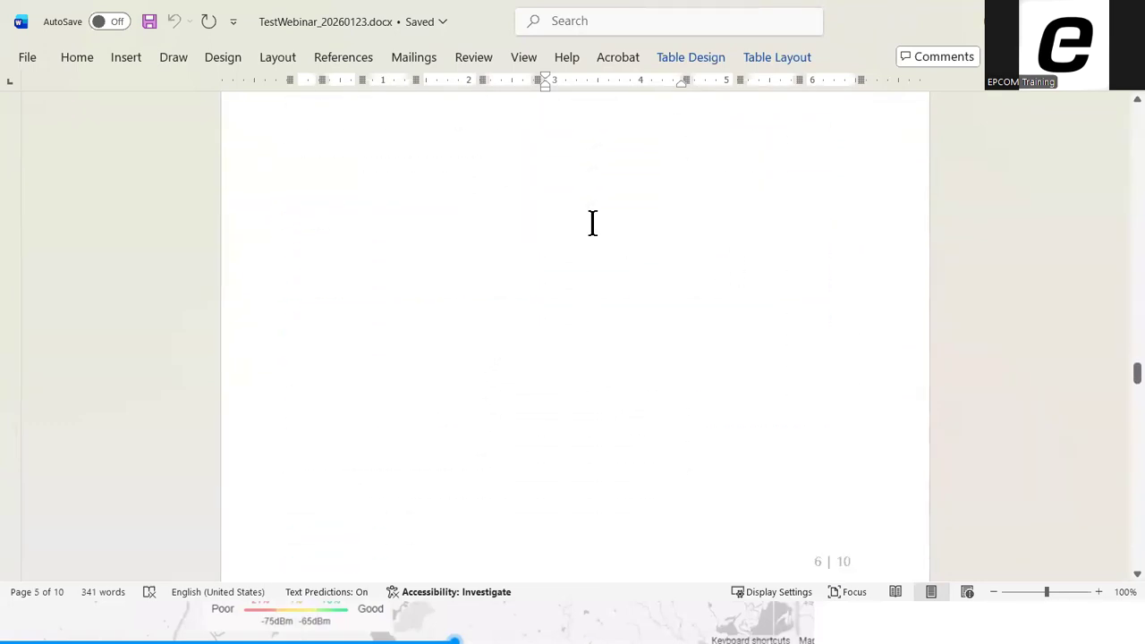
scroll(537, 264, "down", 1)
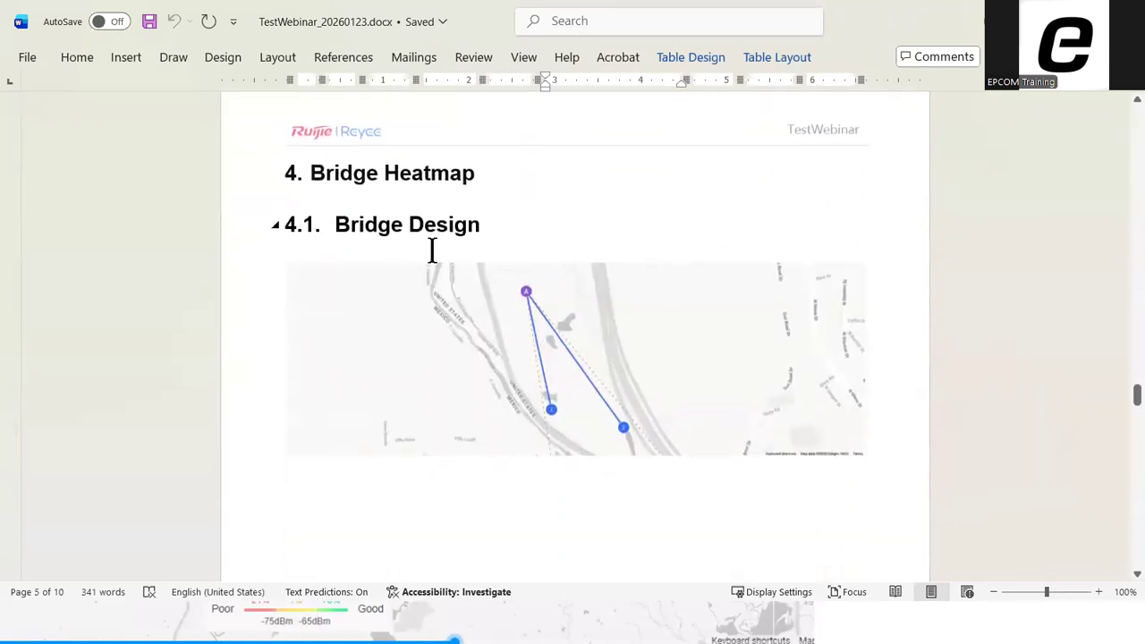
scroll(622, 250, "down", 15)
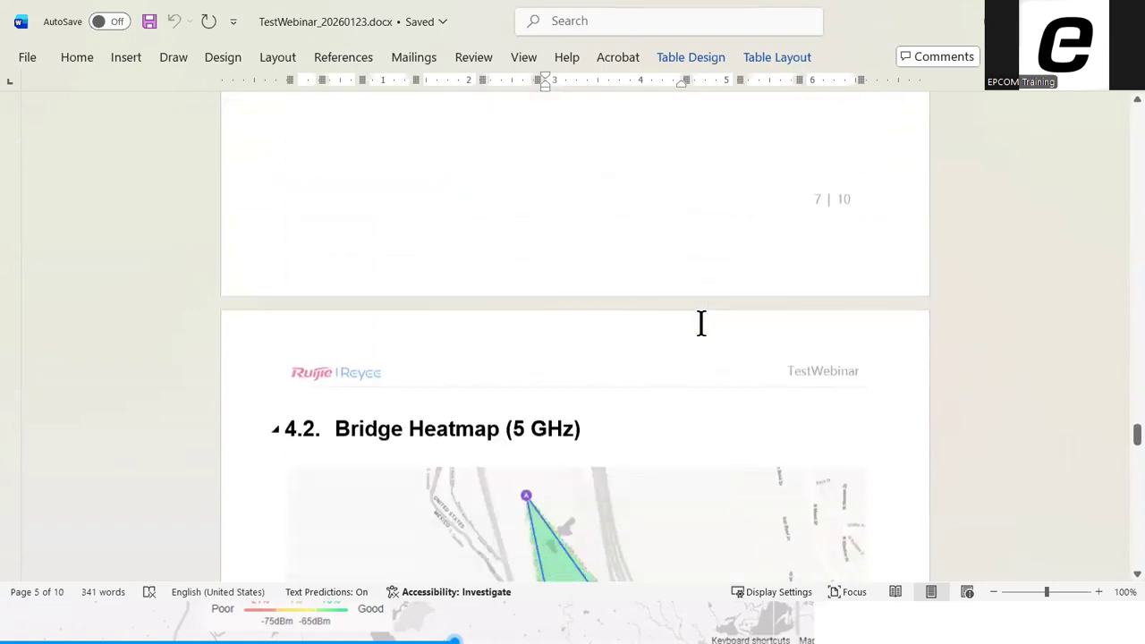
scroll(555, 166, "up", 2)
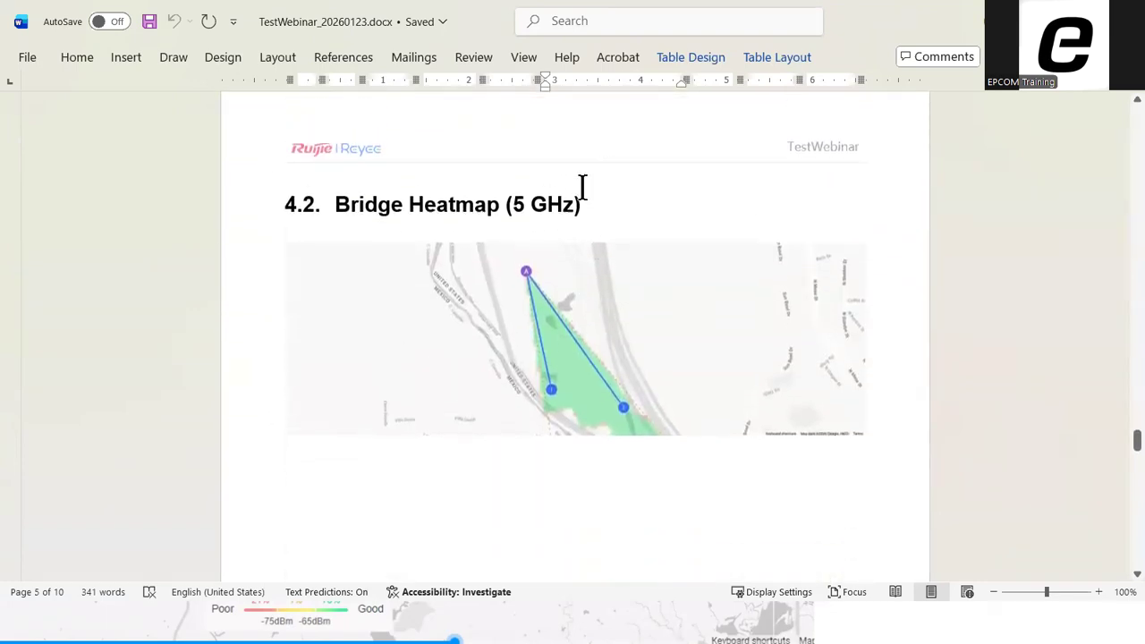
Examine the Bridge Installation table's device, location, azimuth and tilt details, and place the cursor in Site 1's Remarks cell
scroll(675, 255, "down", 7)
scroll(684, 276, "down", 10)
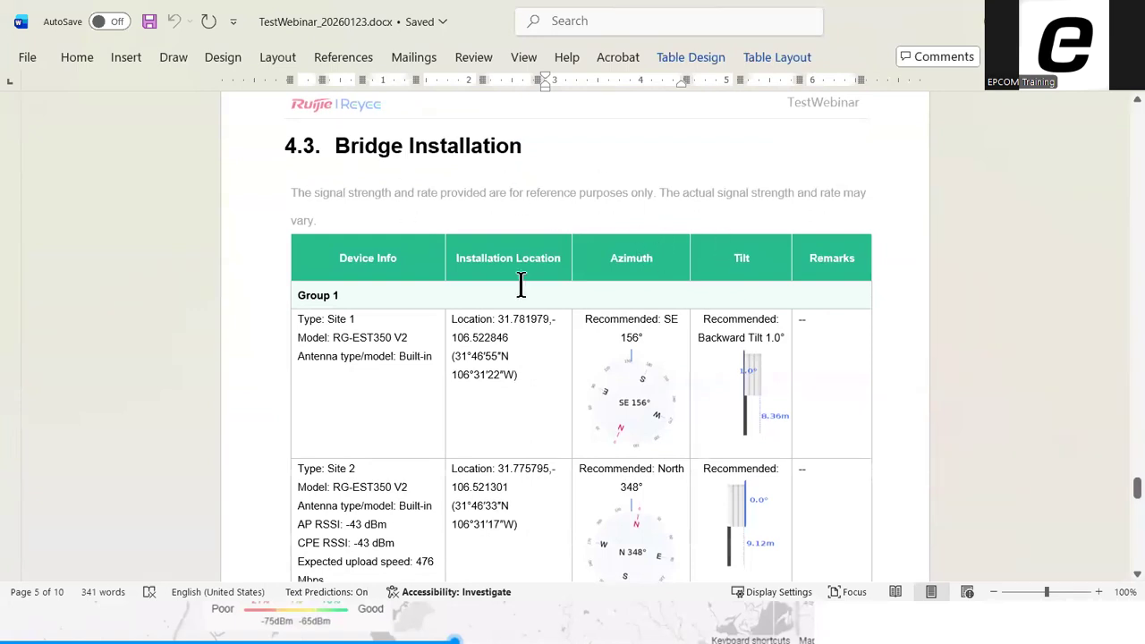
scroll(563, 269, "down", 1)
scroll(524, 218, "down", 1)
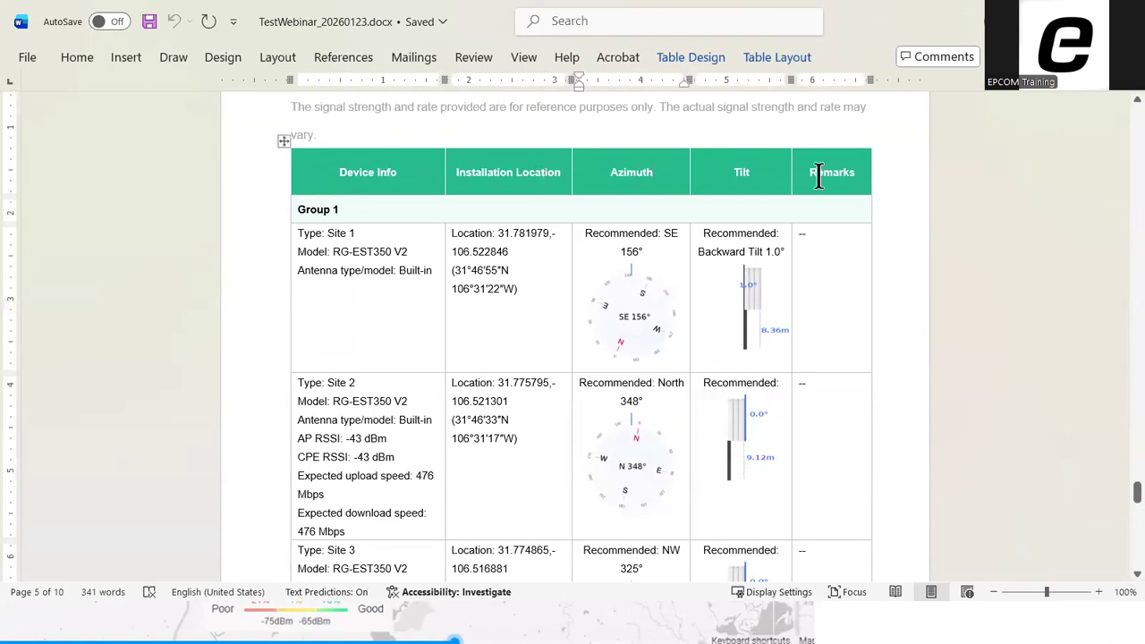
scroll(859, 242, "down", 7)
left_click(846, 290)
scroll(856, 282, "up", 9)
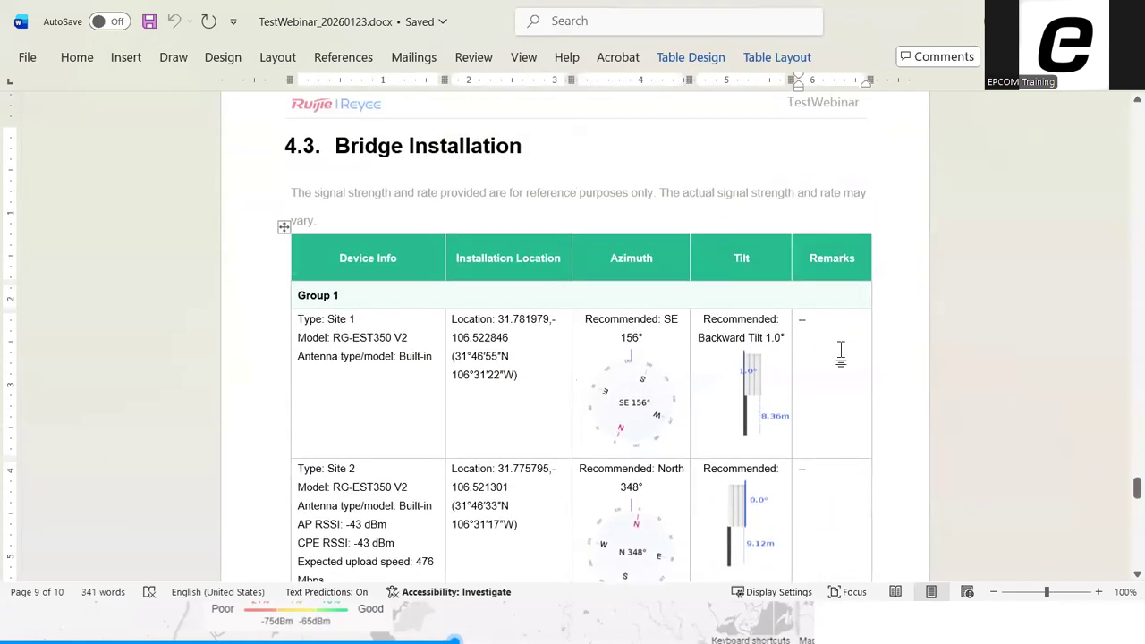
scroll(819, 363, "down", 4)
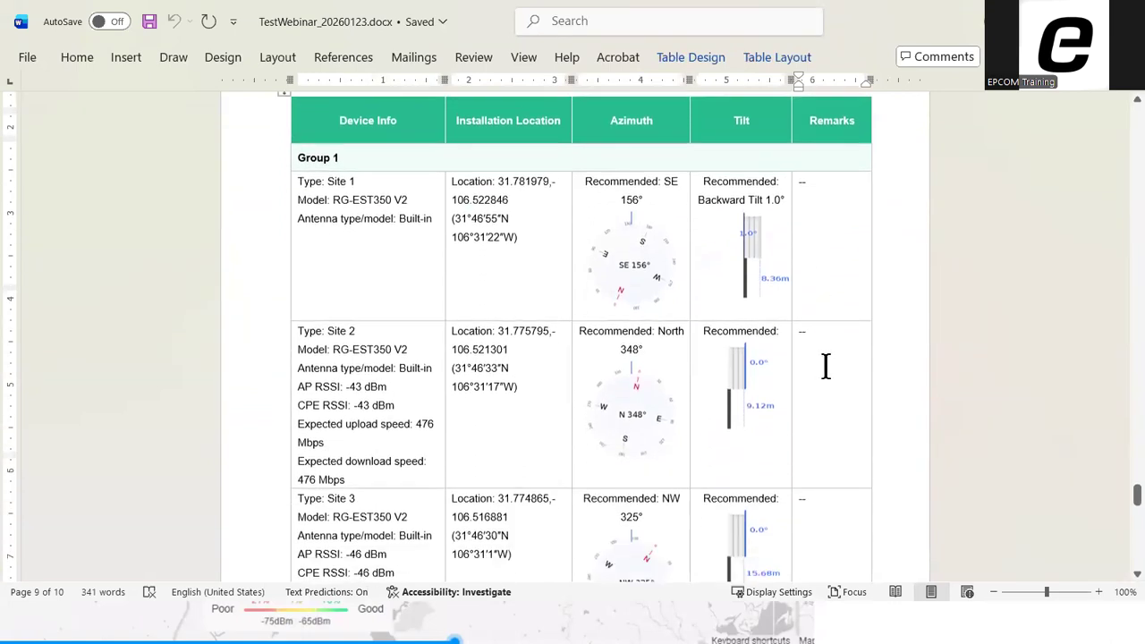
scroll(819, 374, "down", 8)
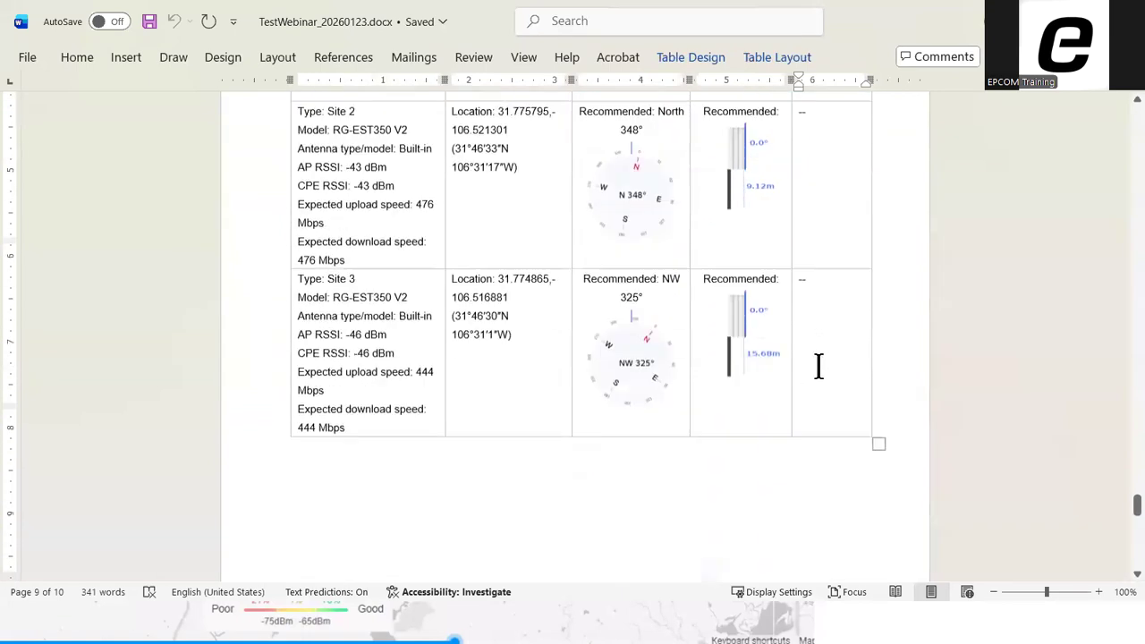
scroll(824, 366, "up", 8)
scroll(829, 369, "up", 3)
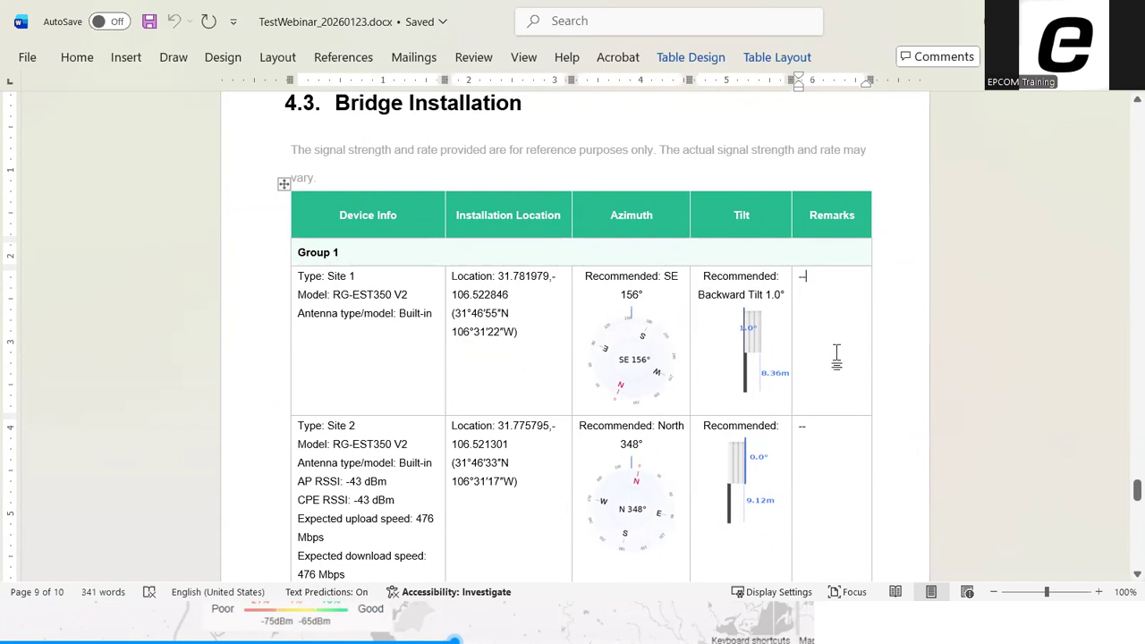
scroll(836, 358, "down", 8)
scroll(839, 363, "up", 6)
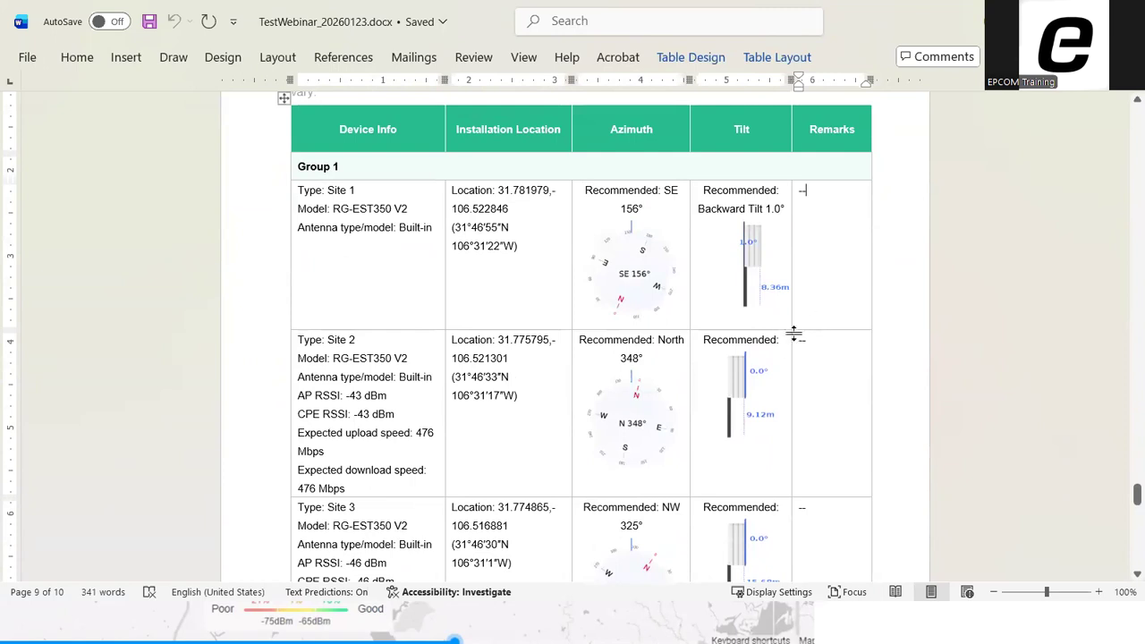
Check the Site 2 and Site 3 rows of the report's Bridge Installation table
scroll(791, 368, "down", 10)
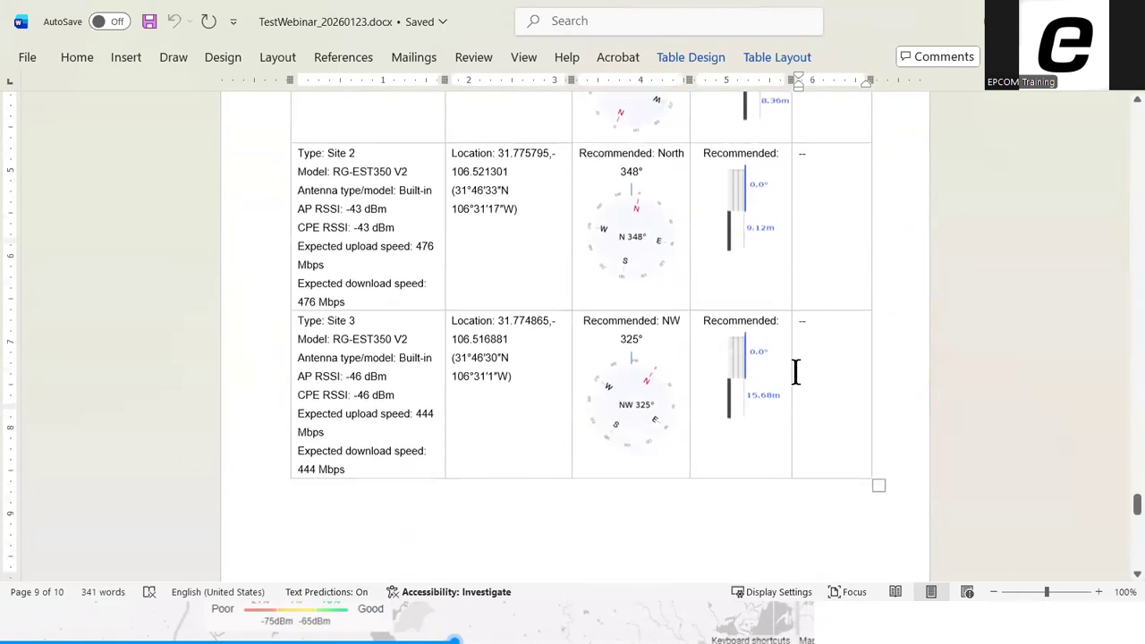
scroll(801, 369, "down", 3)
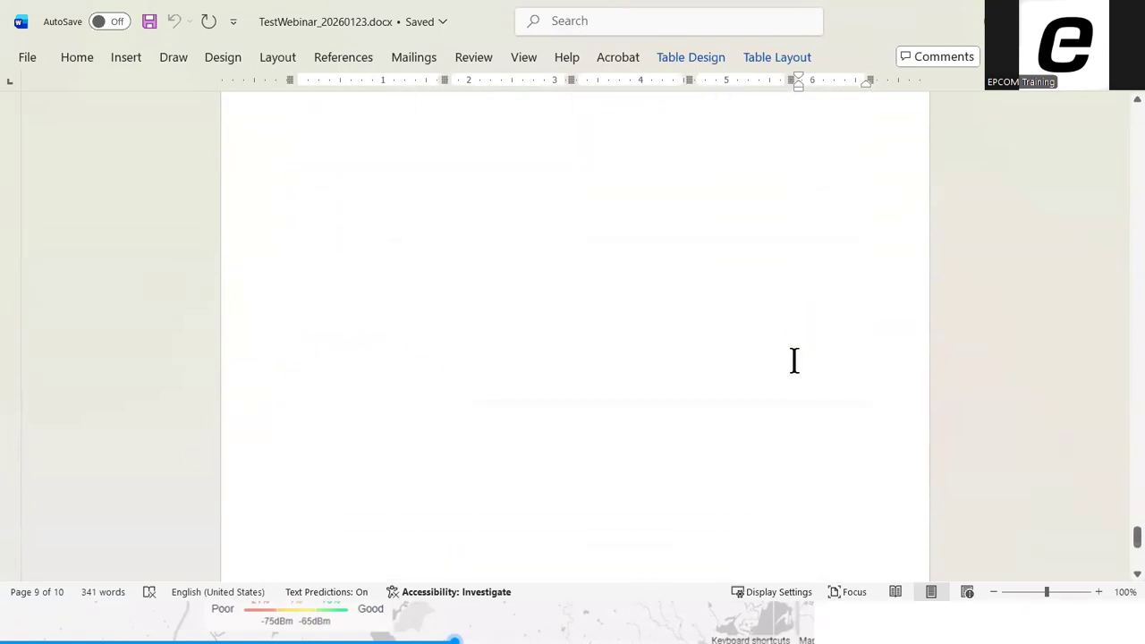
scroll(799, 370, "up", 20)
scroll(797, 363, "down", 4)
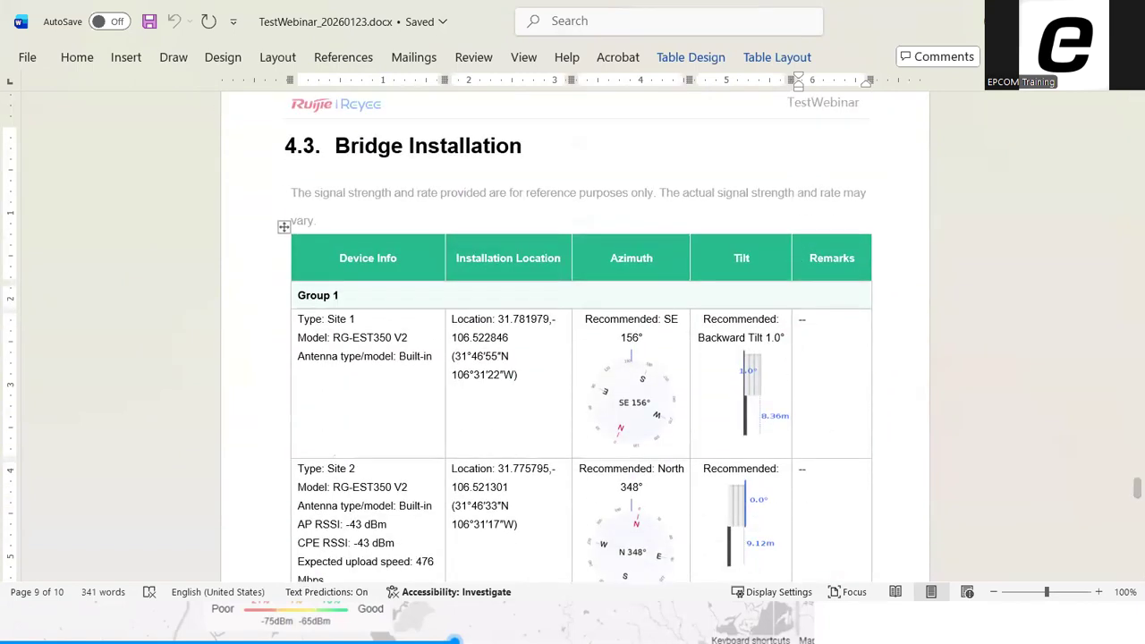
Switch back to Ruijie AI HeatMap in the browser, return to the TestWebinar bridge design, and show its map in Satellite view
key("alt+Tab")
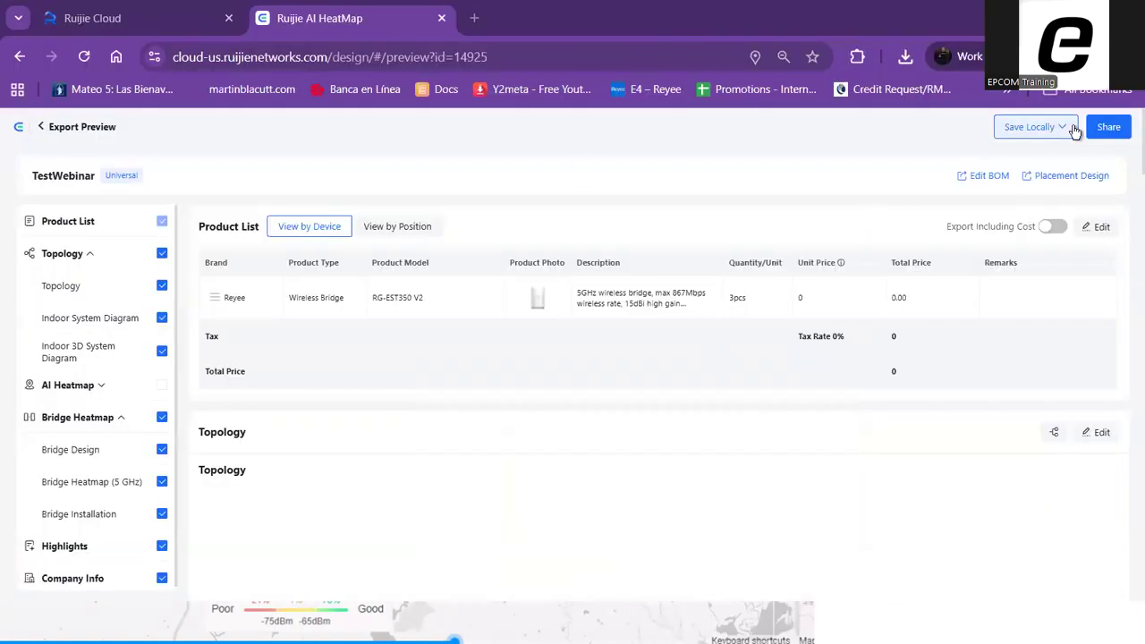
left_click(74, 130)
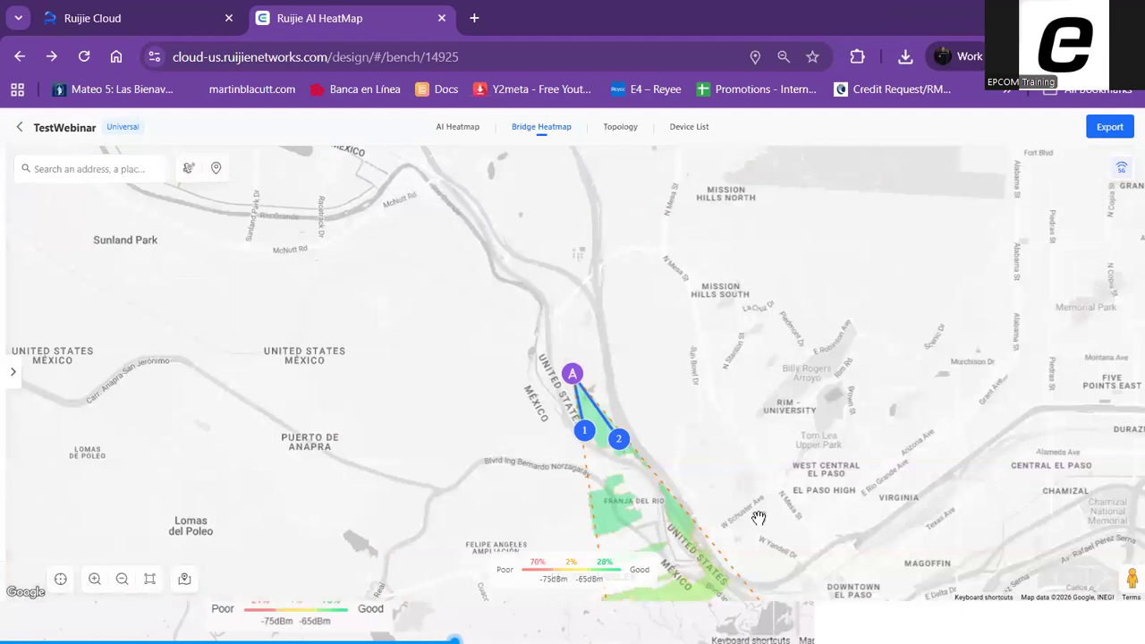
scroll(698, 376, "up", 2)
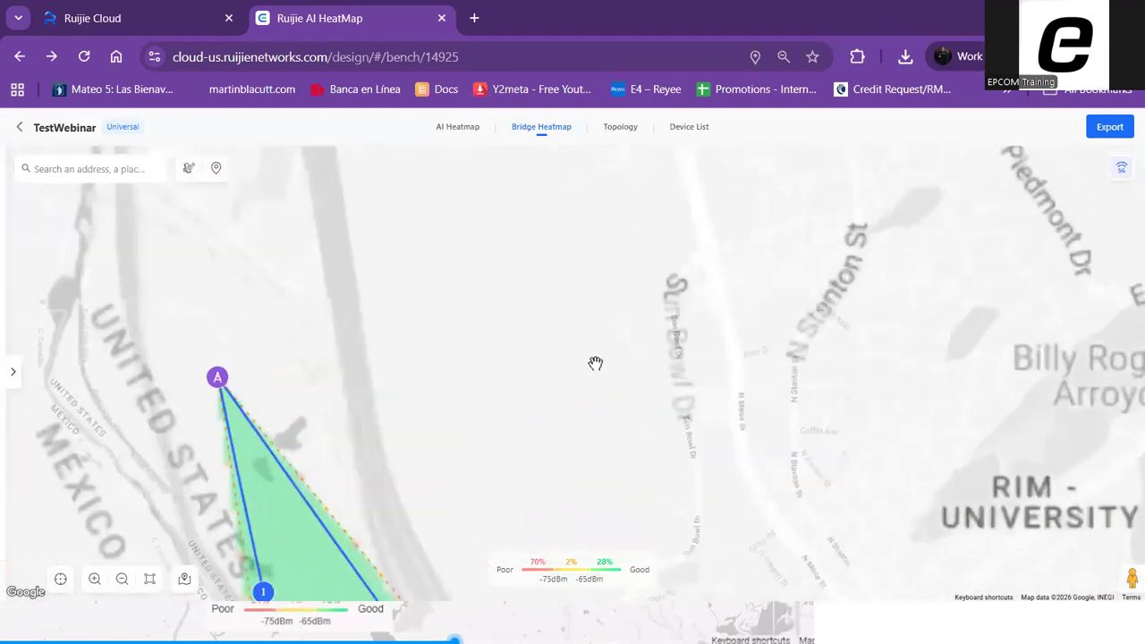
left_click_drag(596, 363, 836, 271)
left_click(186, 582)
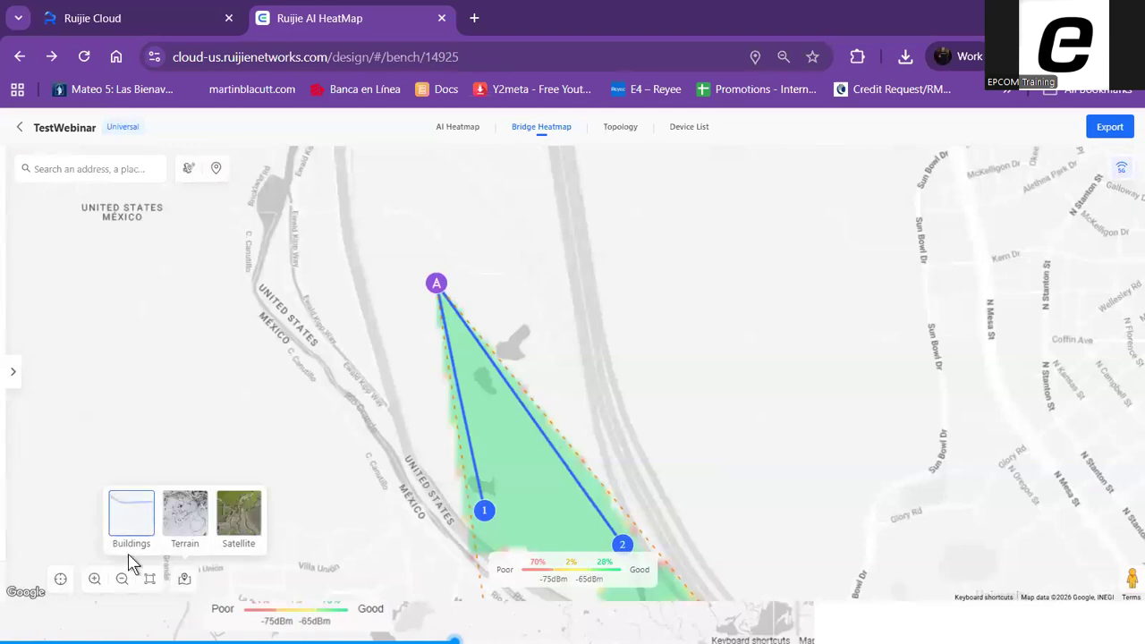
left_click(190, 532)
left_click(244, 519)
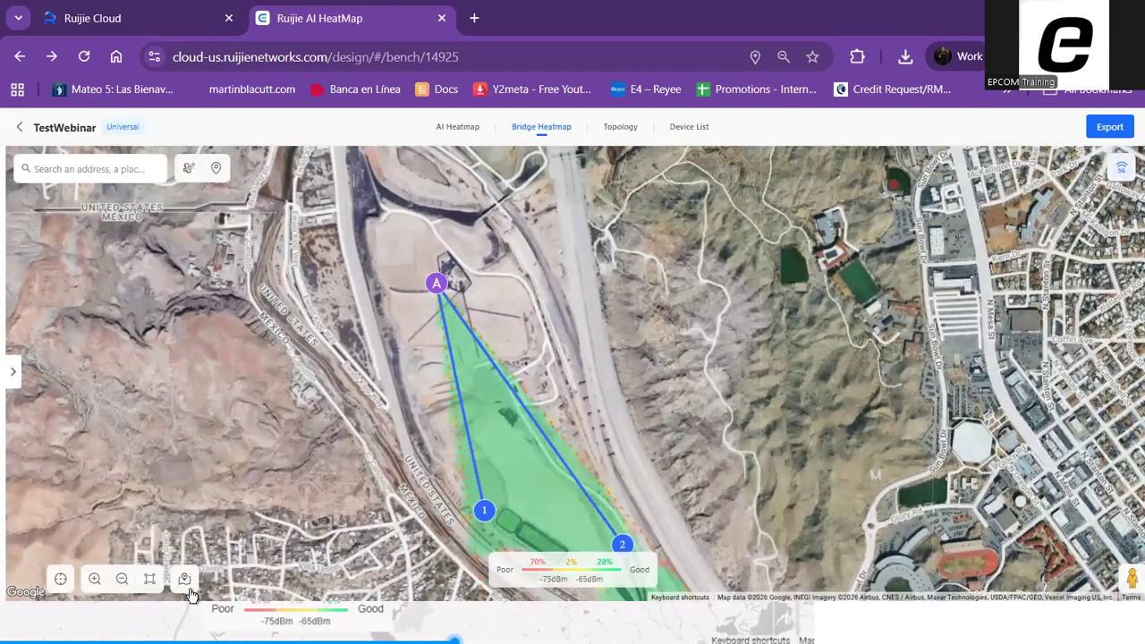
left_click_drag(744, 461, 714, 385)
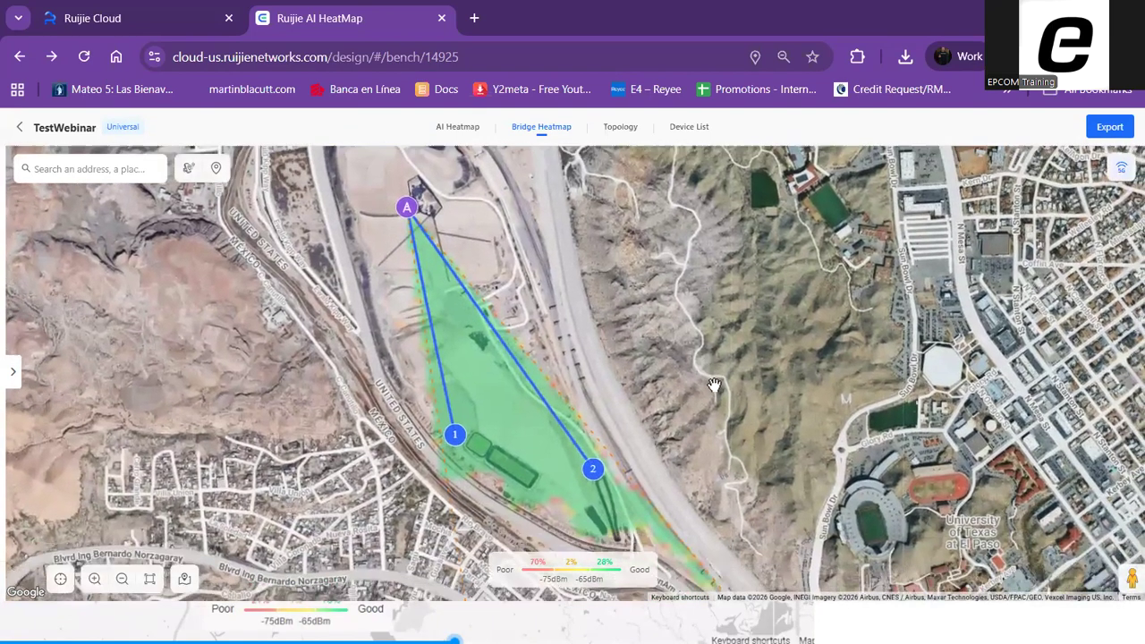
Reposition Site 3 slightly on the satellite map within Site 1's coverage and check its link details
scroll(599, 319, "up", 2)
scroll(603, 327, "down", 2)
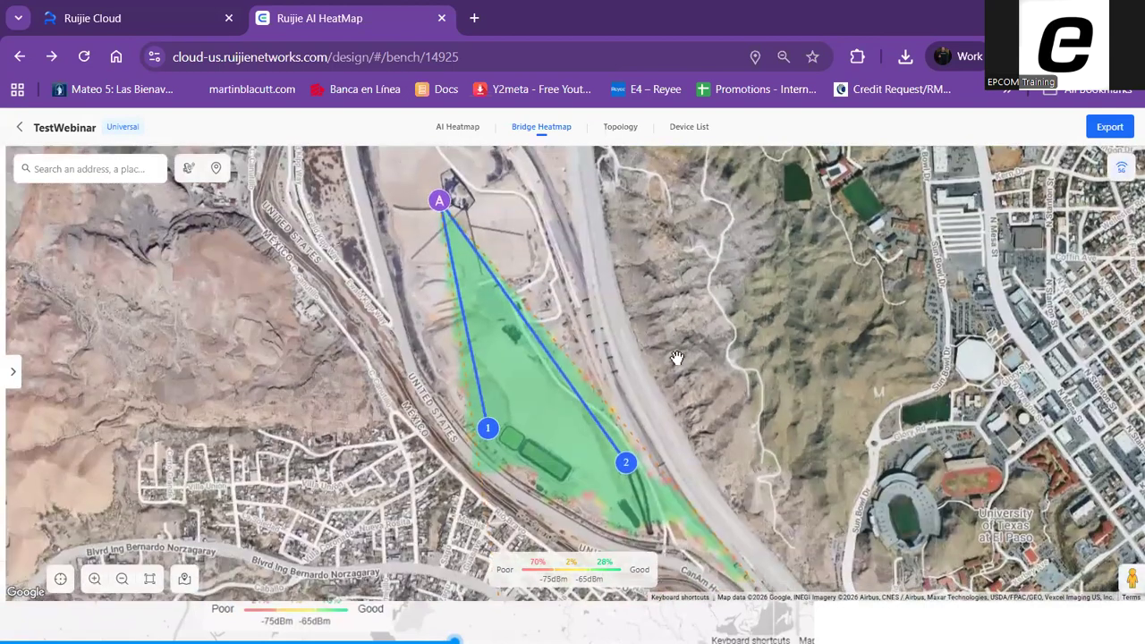
left_click_drag(628, 465, 610, 456)
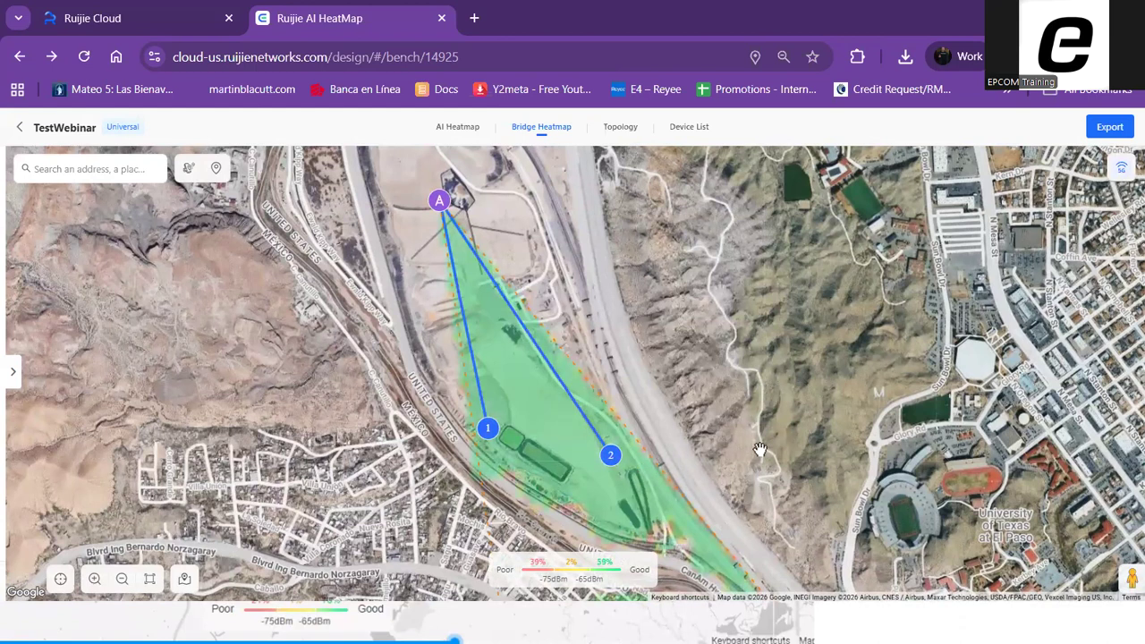
scroll(763, 472, "up", 3)
left_click_drag(513, 424, 535, 437)
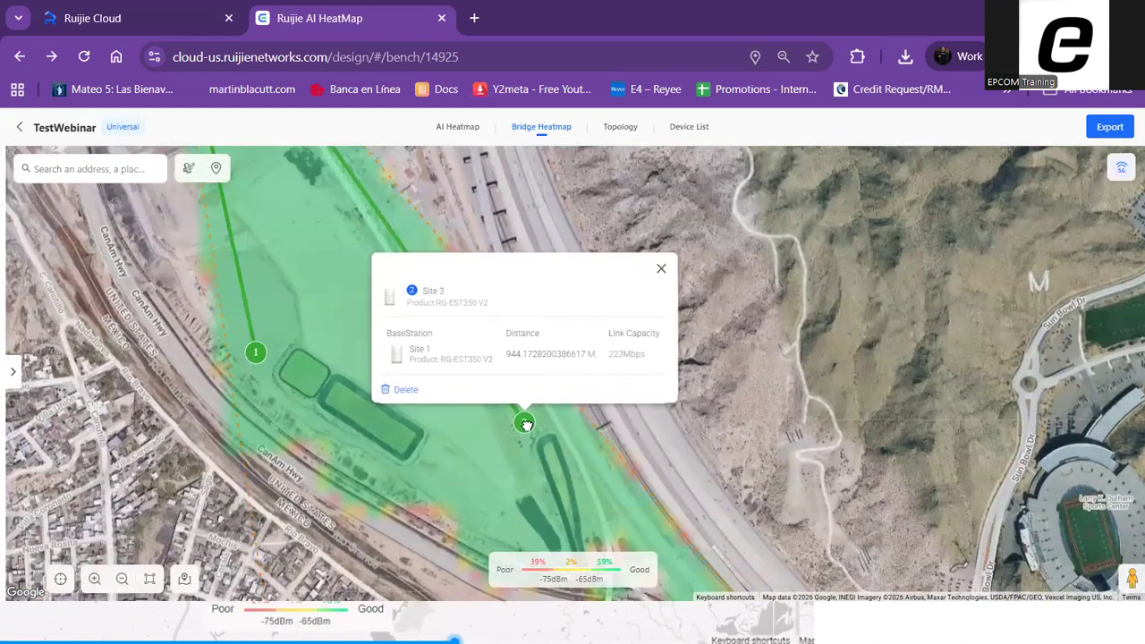
left_click(824, 427)
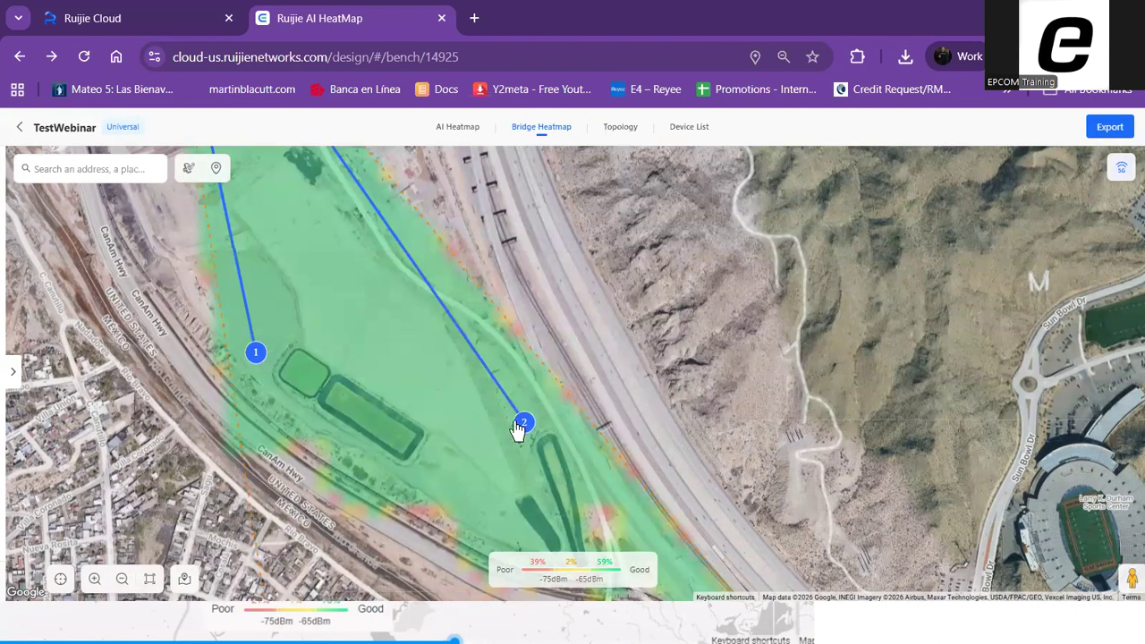
scroll(871, 398, "down", 3)
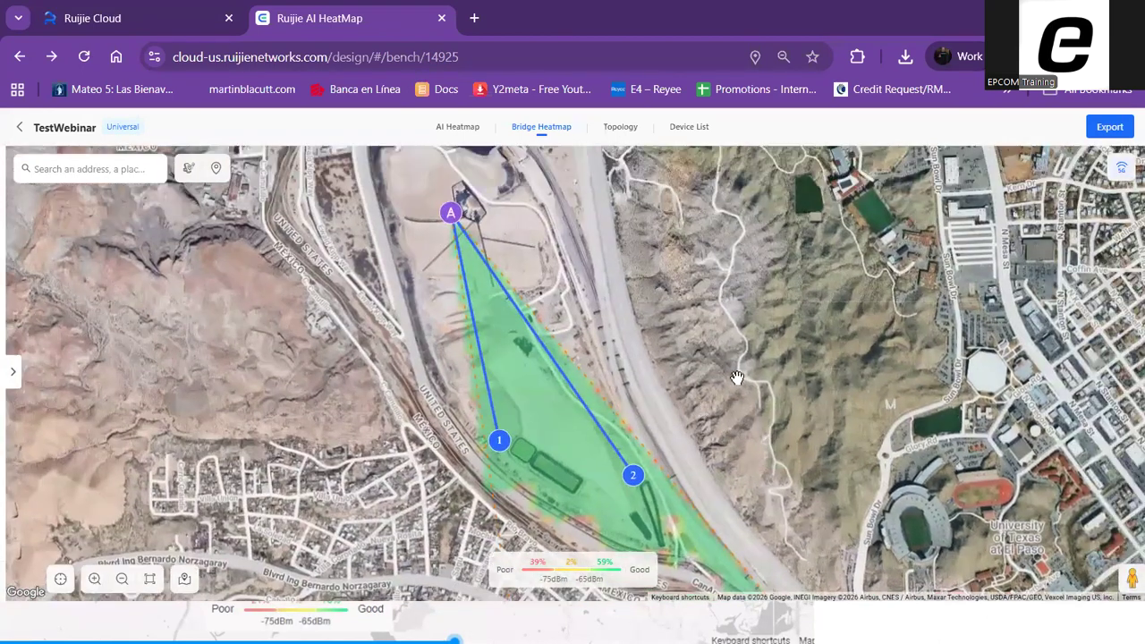
Leave the TestWebinar design and create an indoor AI heatmap named TestIndoorHeatmap with the Villa/Home scenario
left_click(18, 127)
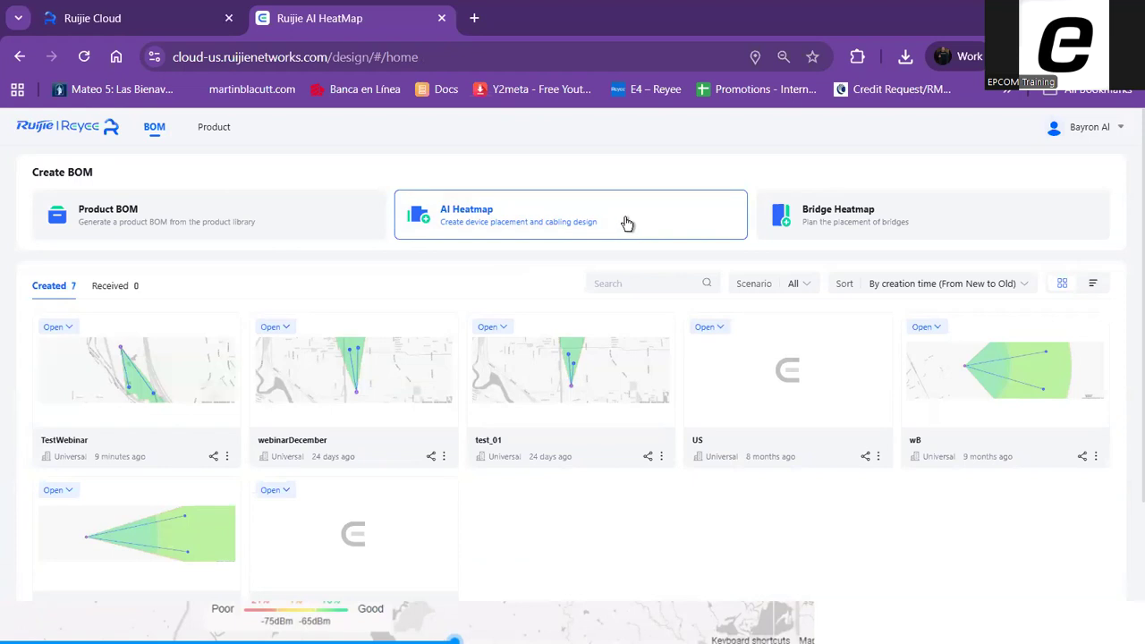
left_click(502, 216)
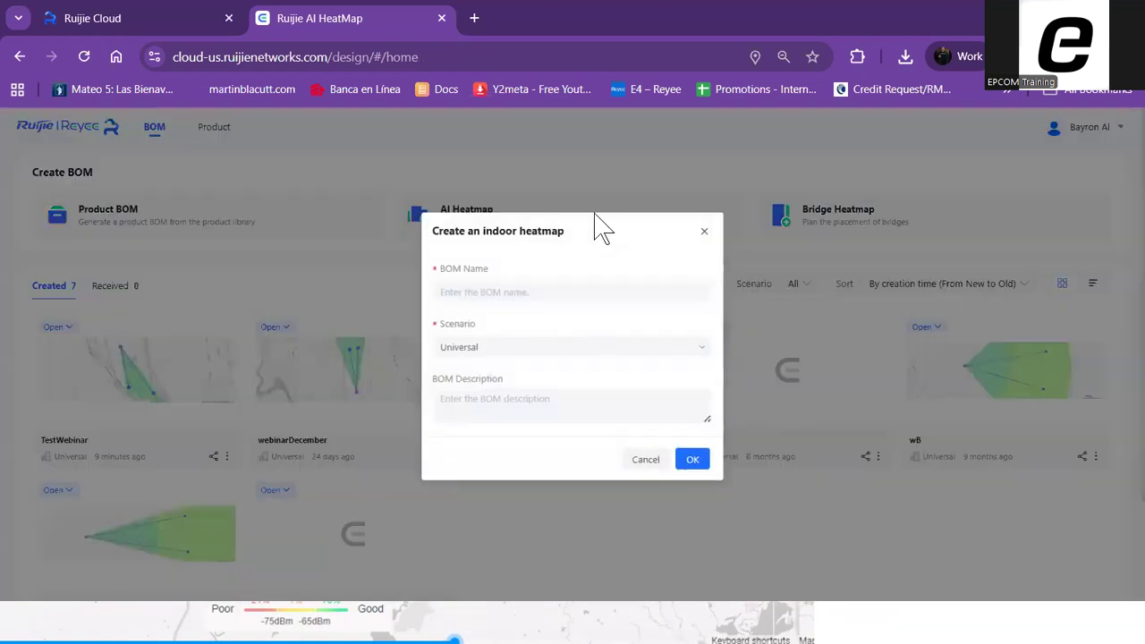
left_click(501, 295)
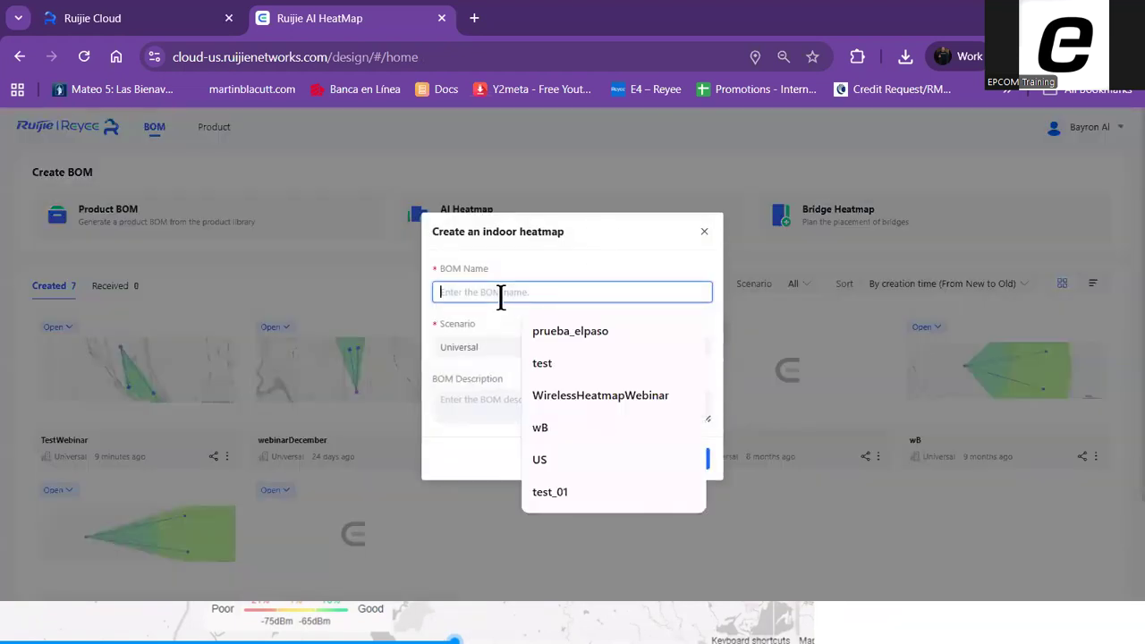
type("Test")
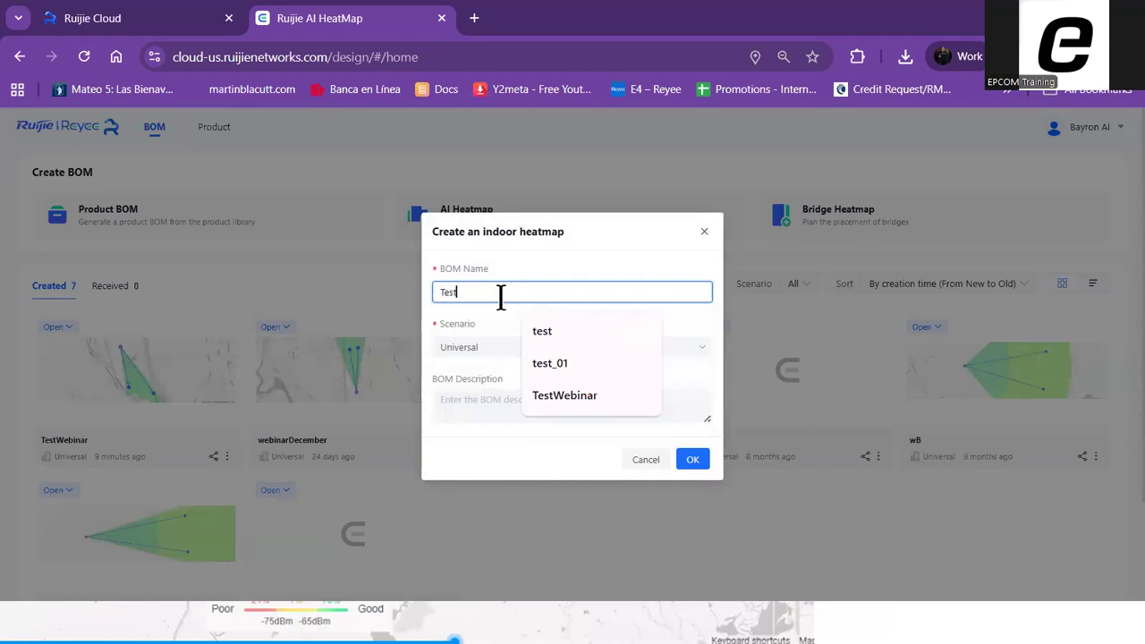
type("IndoorHeatmap")
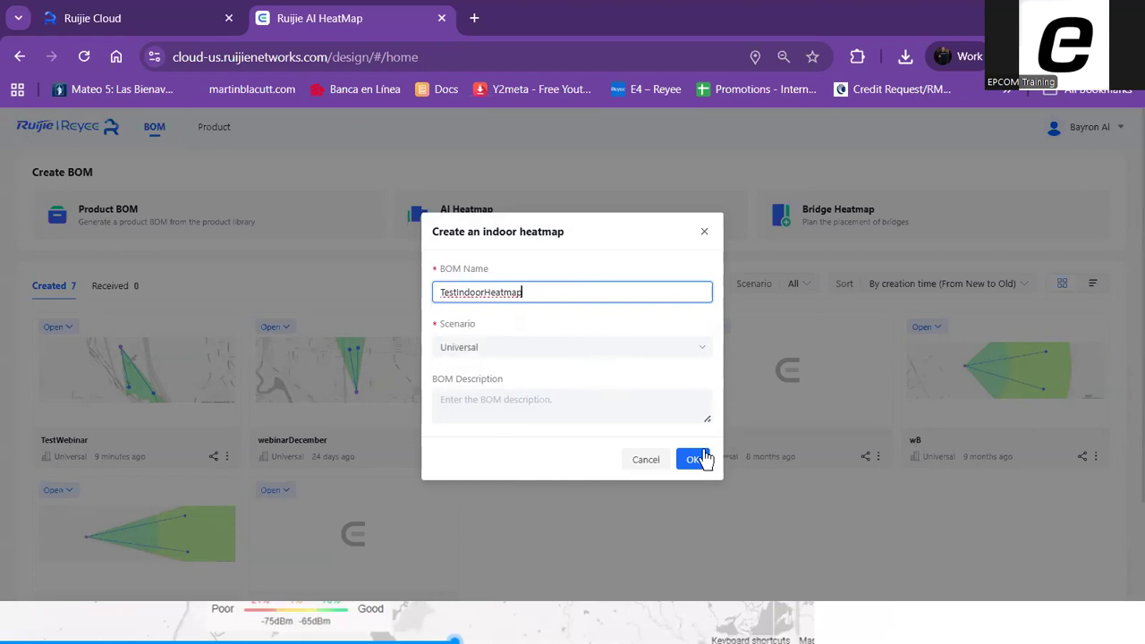
left_click(537, 351)
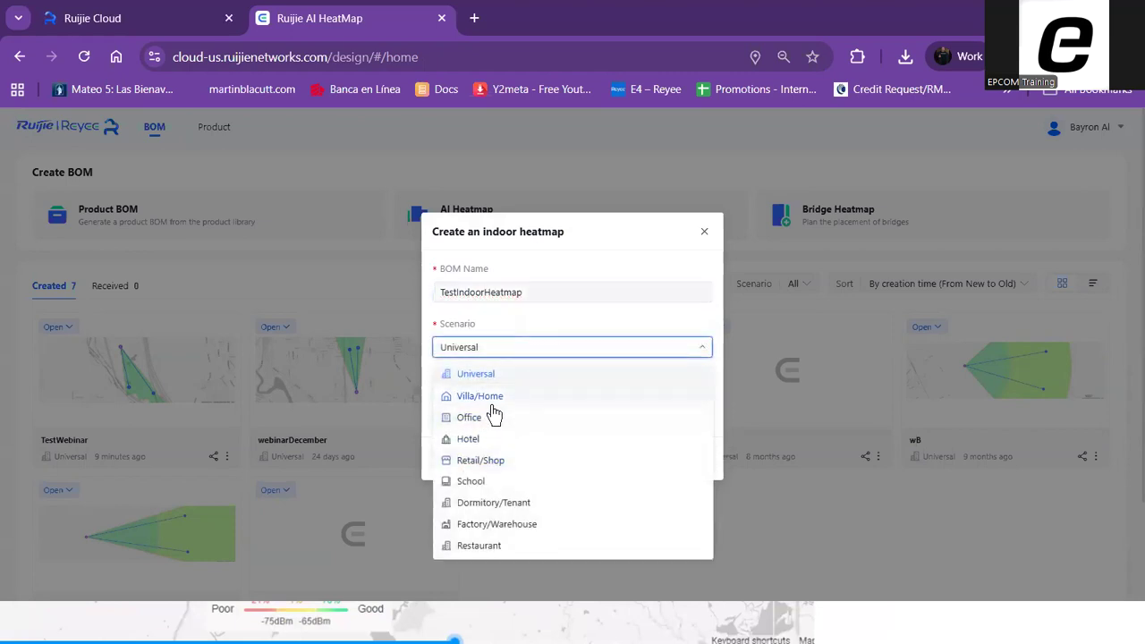
left_click(483, 397)
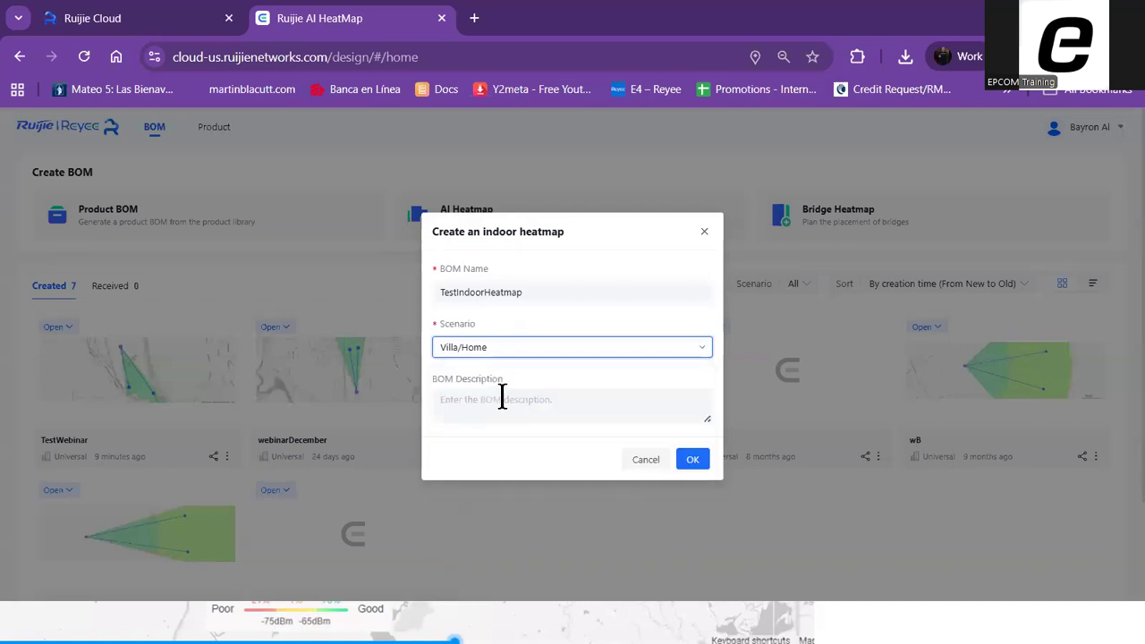
left_click(503, 414)
left_click(693, 460)
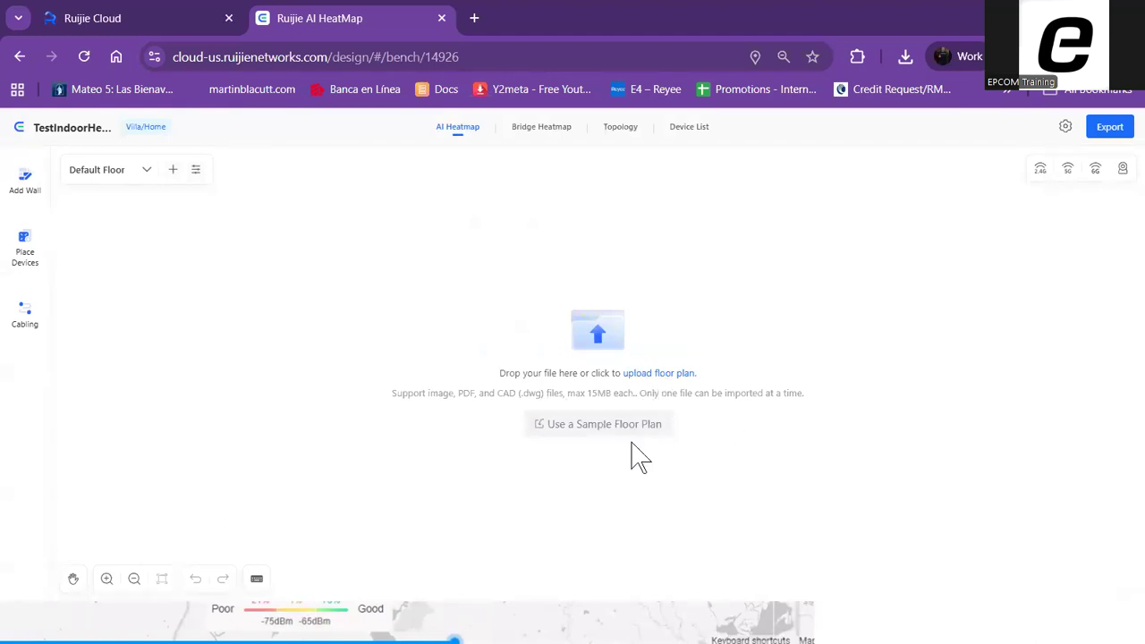
Load the sample floor plan, preview it enlarged, and agree to the floor plan privacy policy
left_click(609, 425)
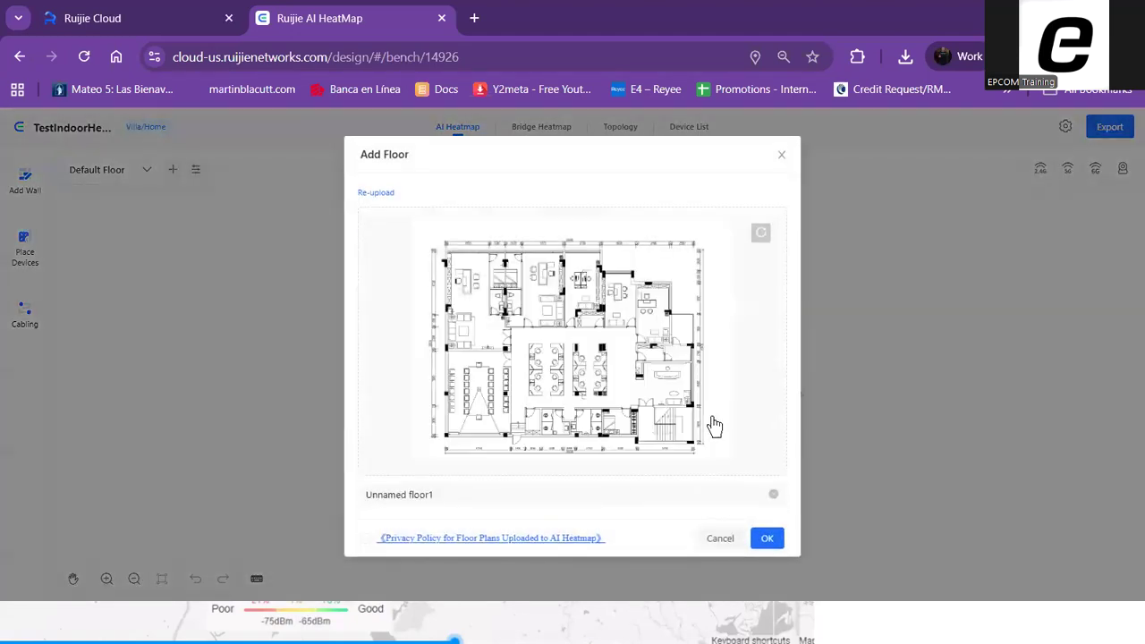
left_click(528, 315)
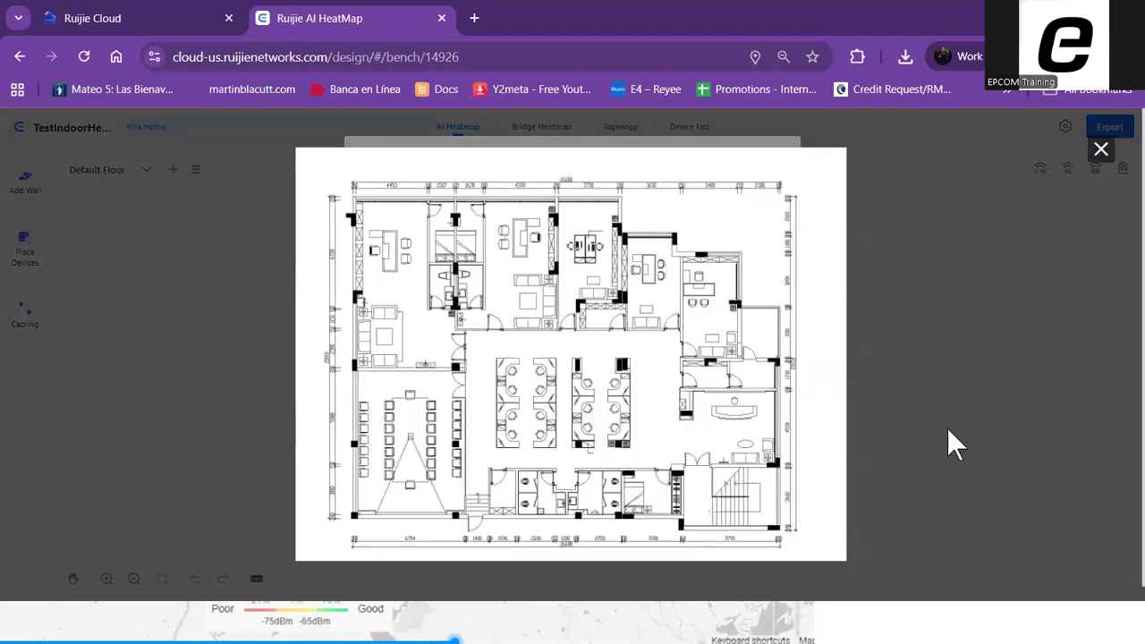
left_click(1101, 150)
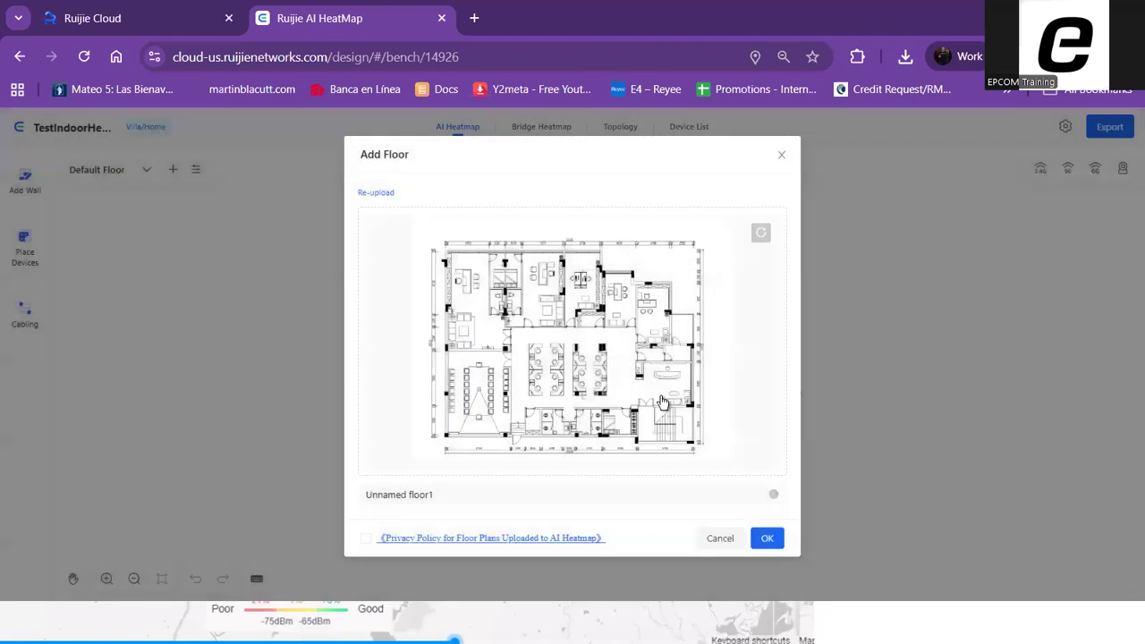
left_click(768, 540)
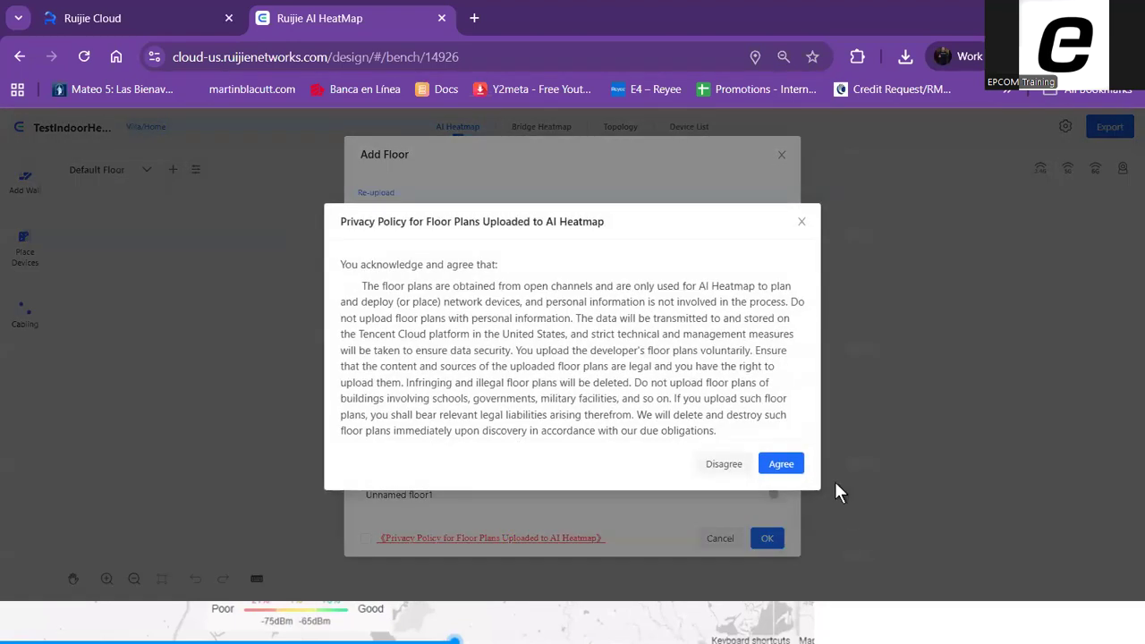
left_click(781, 465)
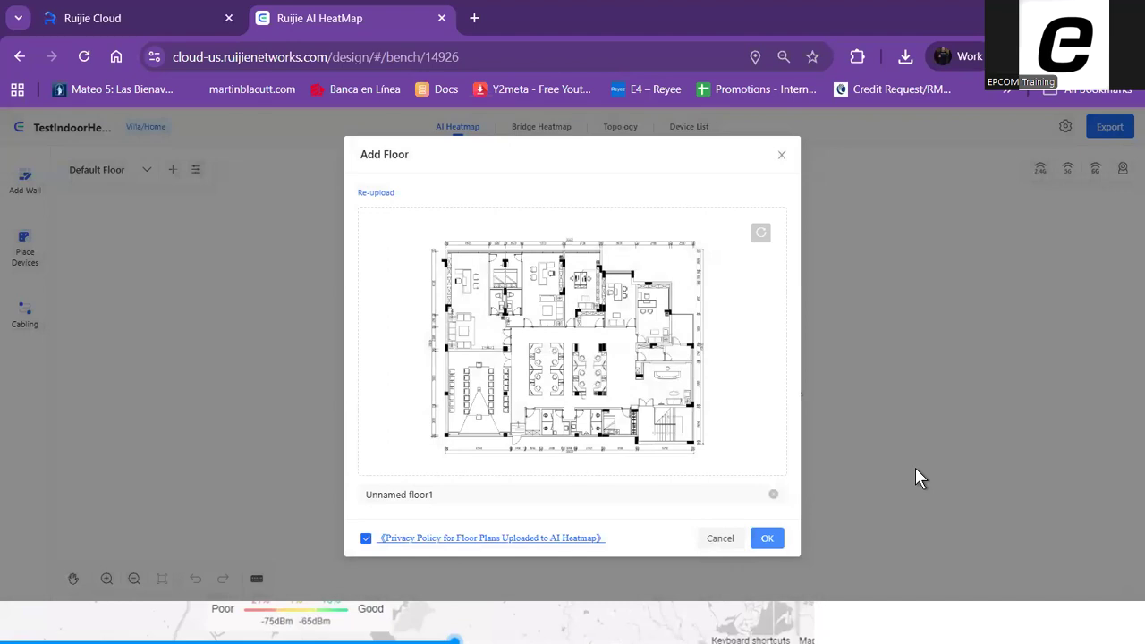
Preview the sample floor plan again and rotate it by 180 degrees
left_click(524, 328)
left_click(1100, 152)
left_click(761, 235)
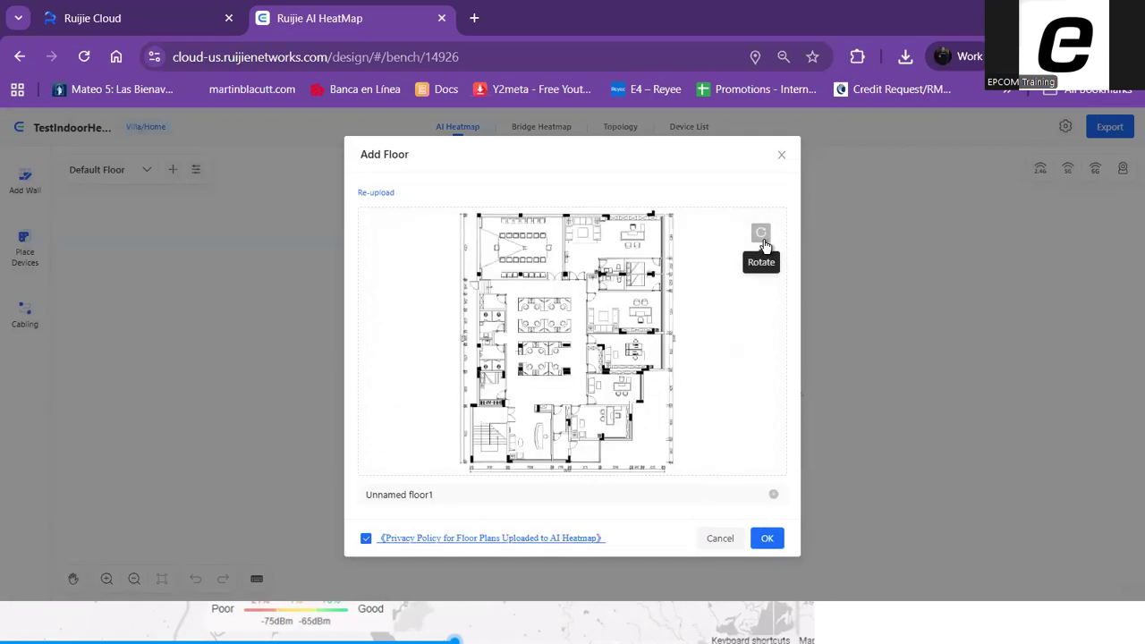
left_click(761, 234)
Add the floor and set its scale with an actual length of 20 ft, keeping Wall Recognition on
left_click(767, 537)
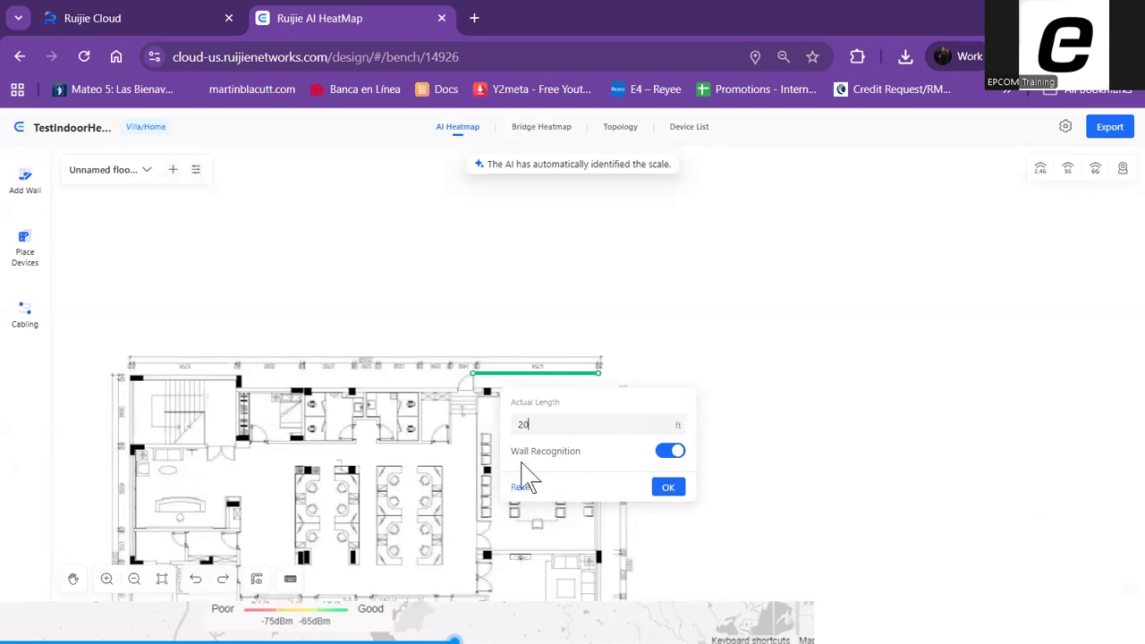
left_click(593, 431)
left_click(669, 488)
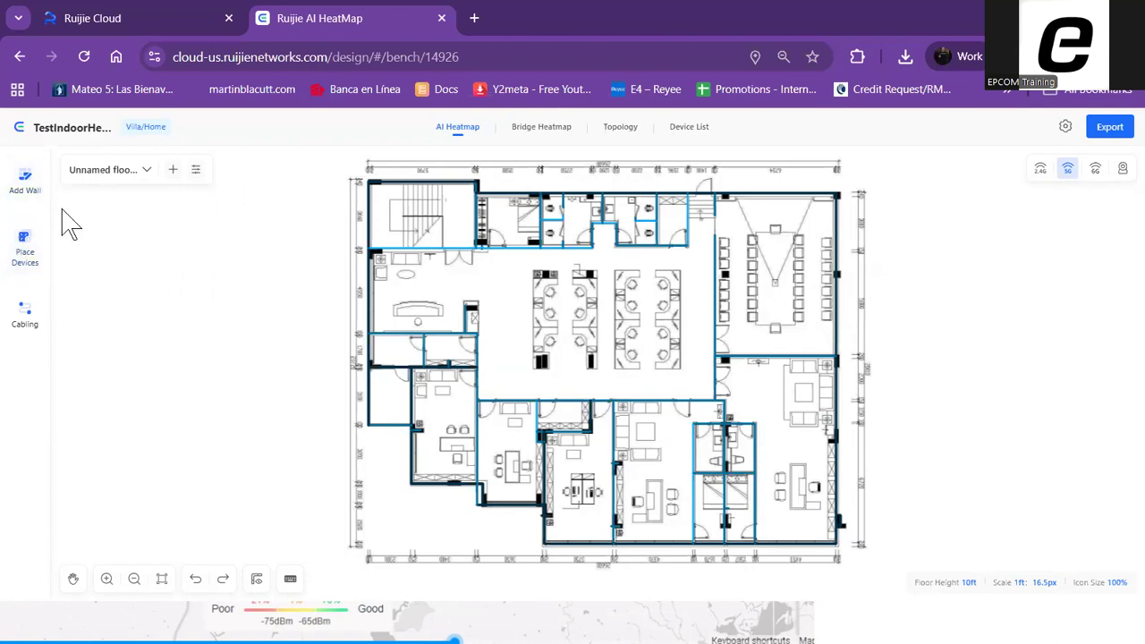
Manually place RG-RAP2260(H) access points in the central open office, conference room and lower-right office, and show the 2.4G signal simulation
left_click(22, 242)
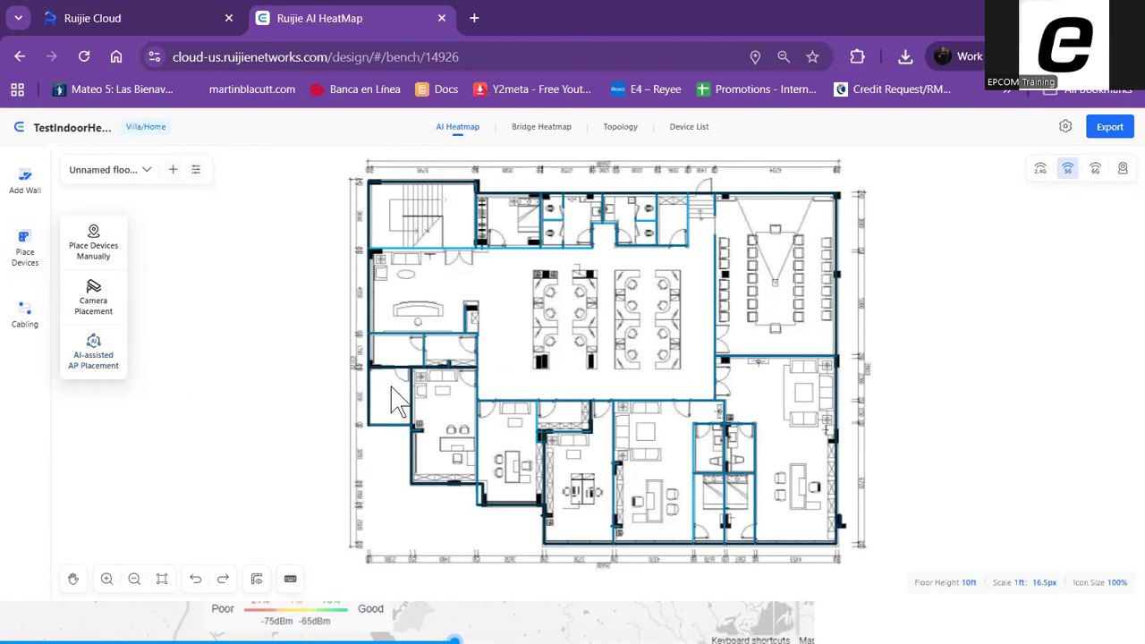
left_click(100, 254)
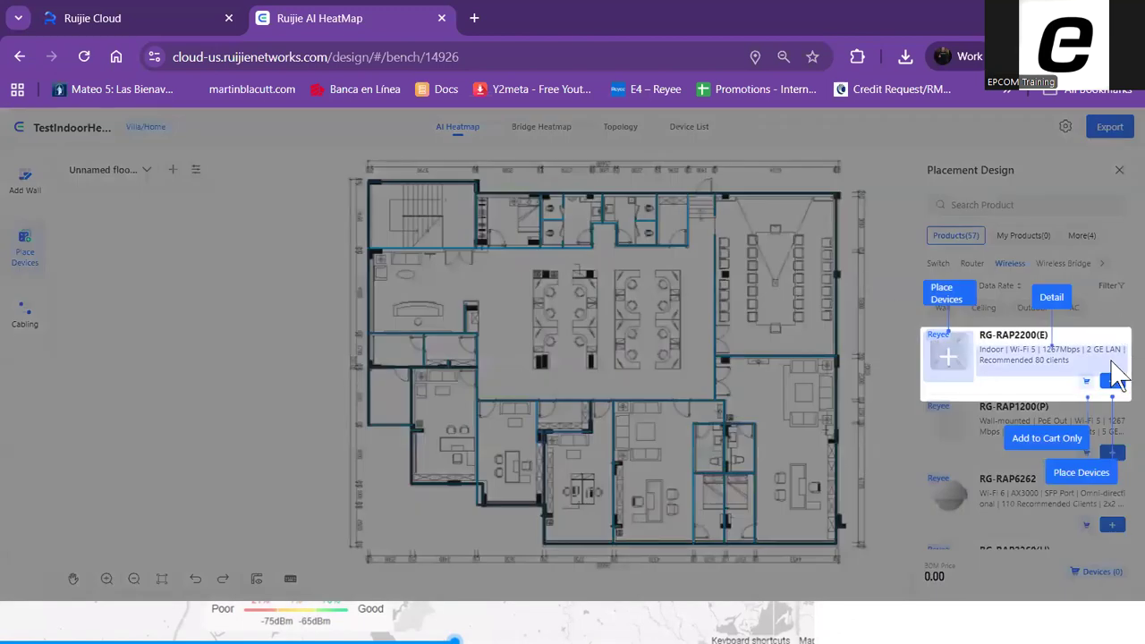
left_click(1048, 440)
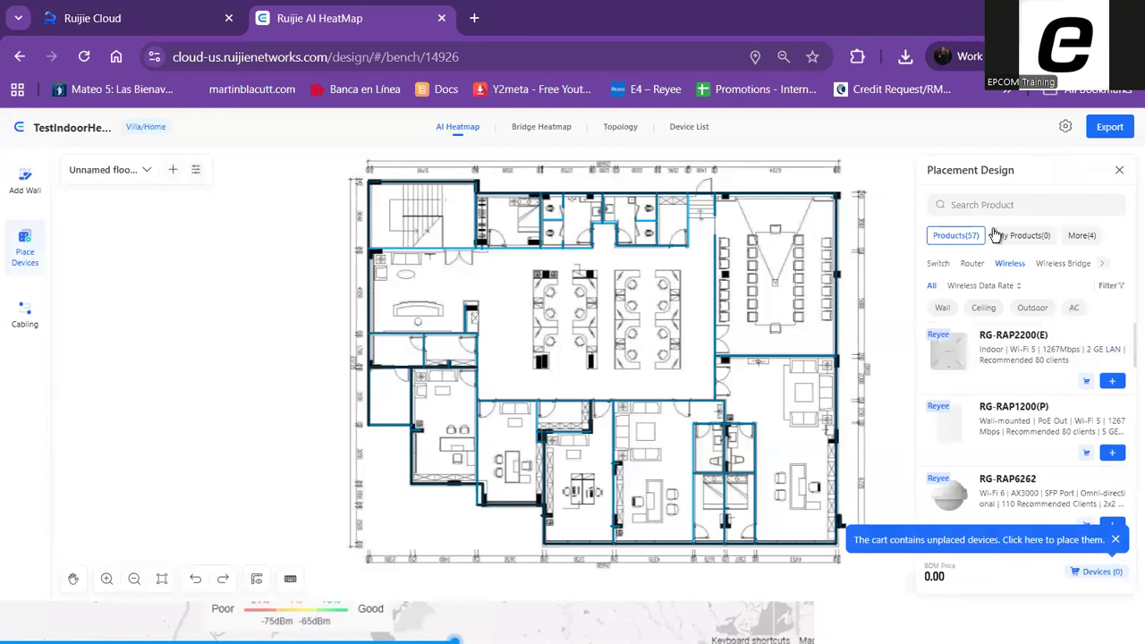
scroll(1048, 383, "down", 3)
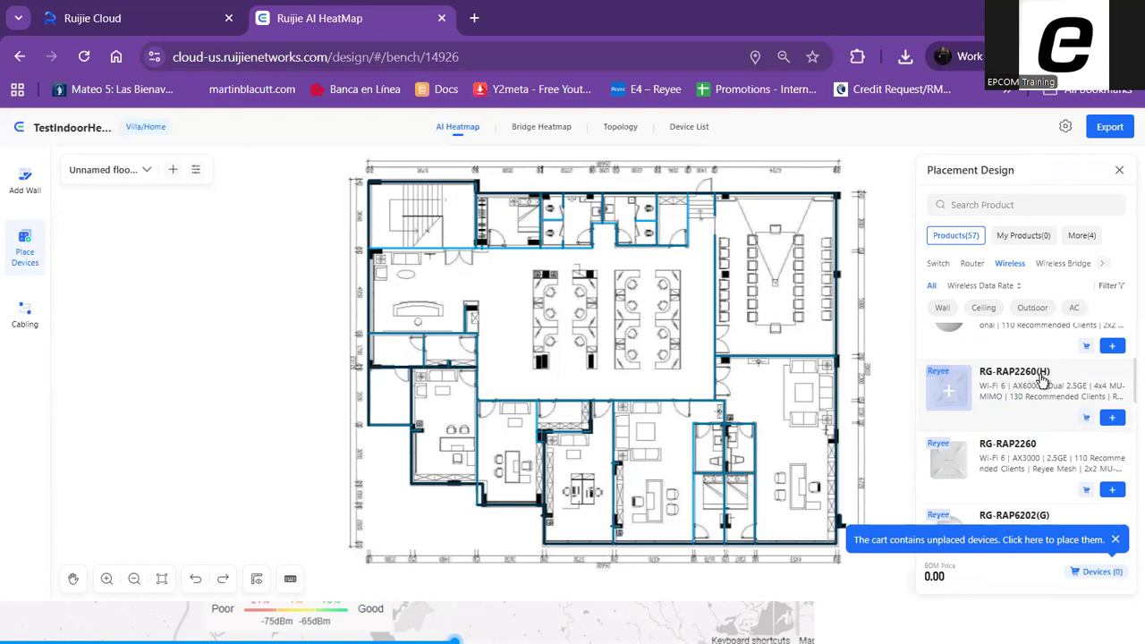
left_click(1112, 417)
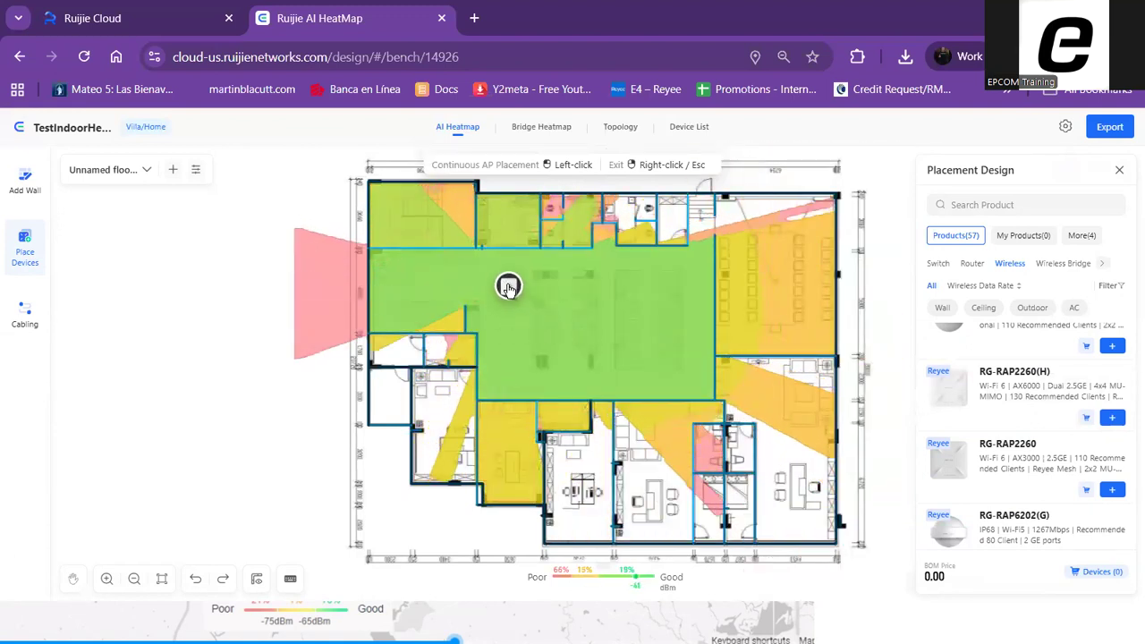
left_click(508, 286)
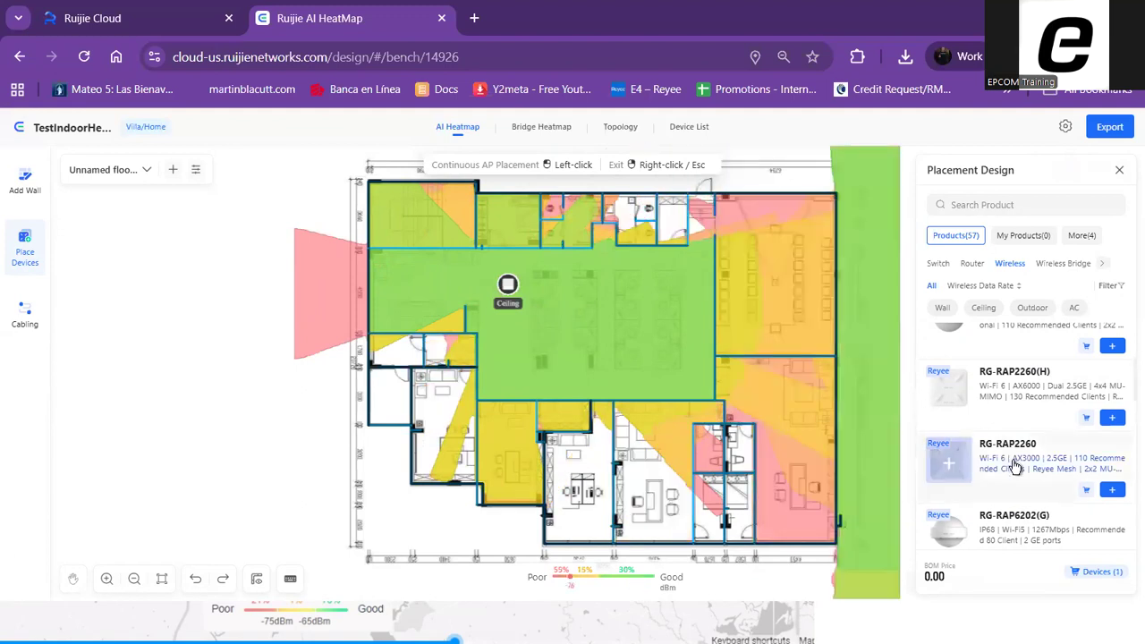
left_click(775, 247)
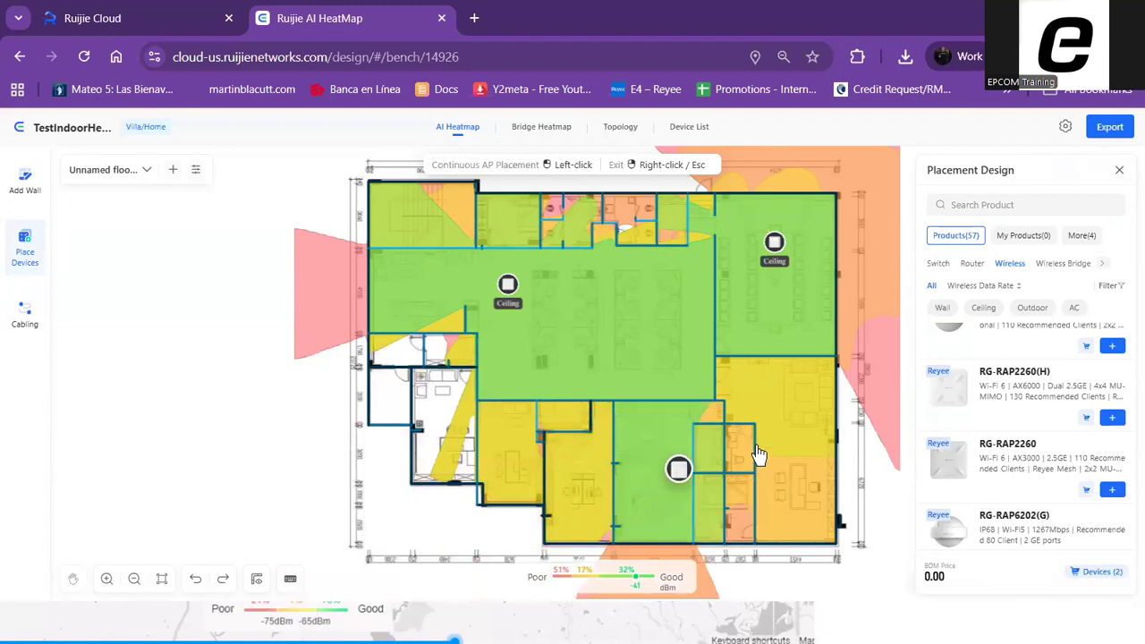
left_click(777, 422)
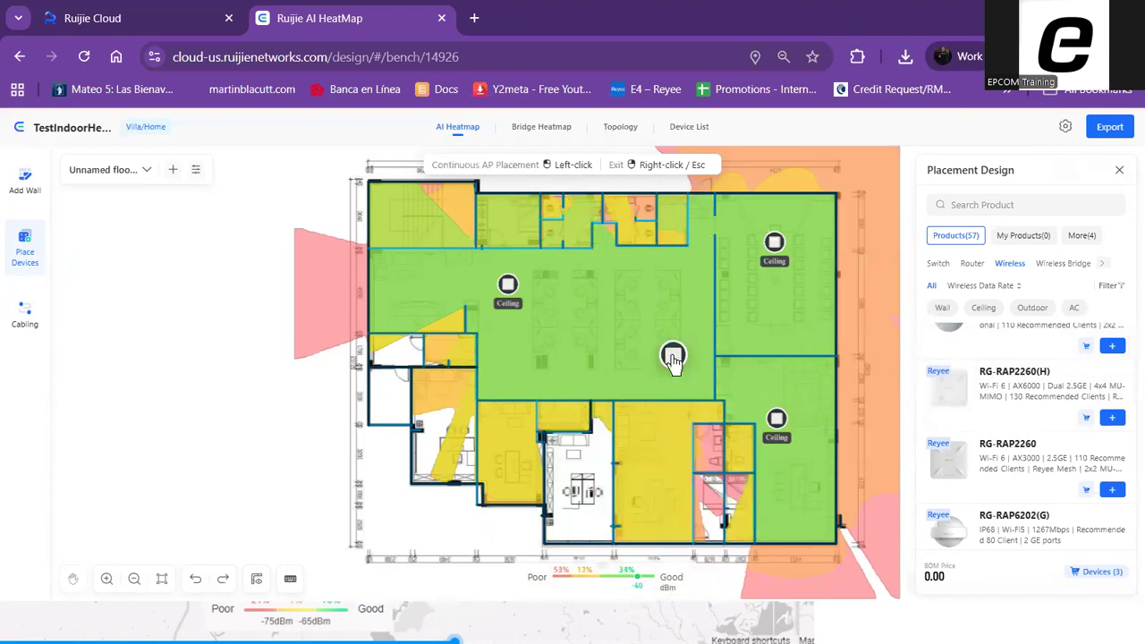
right_click(663, 356)
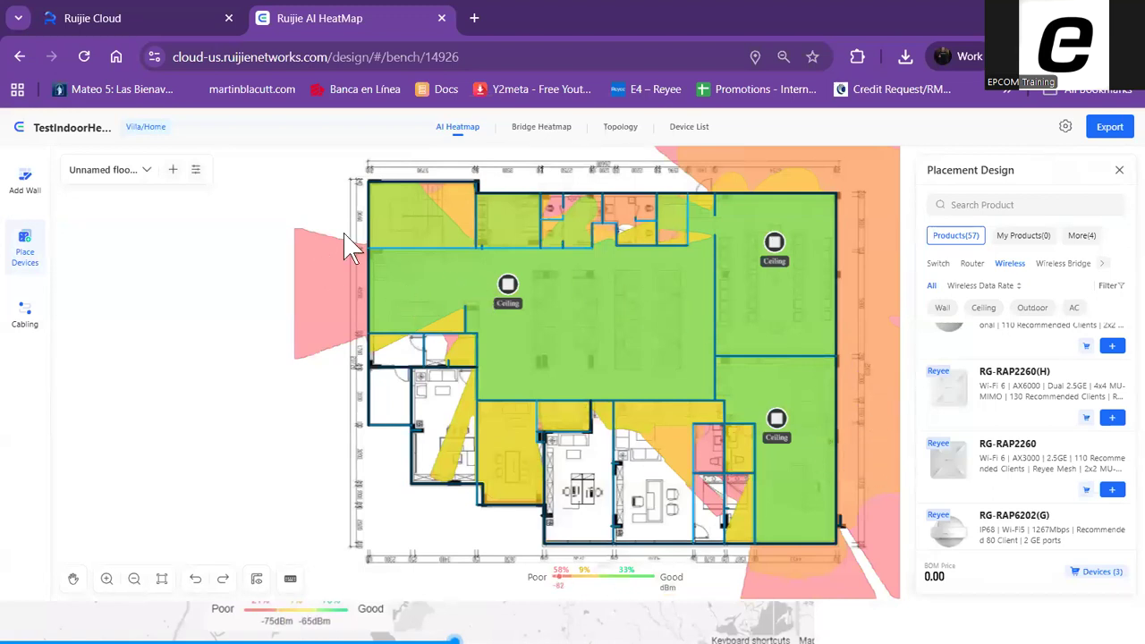
left_click(1118, 170)
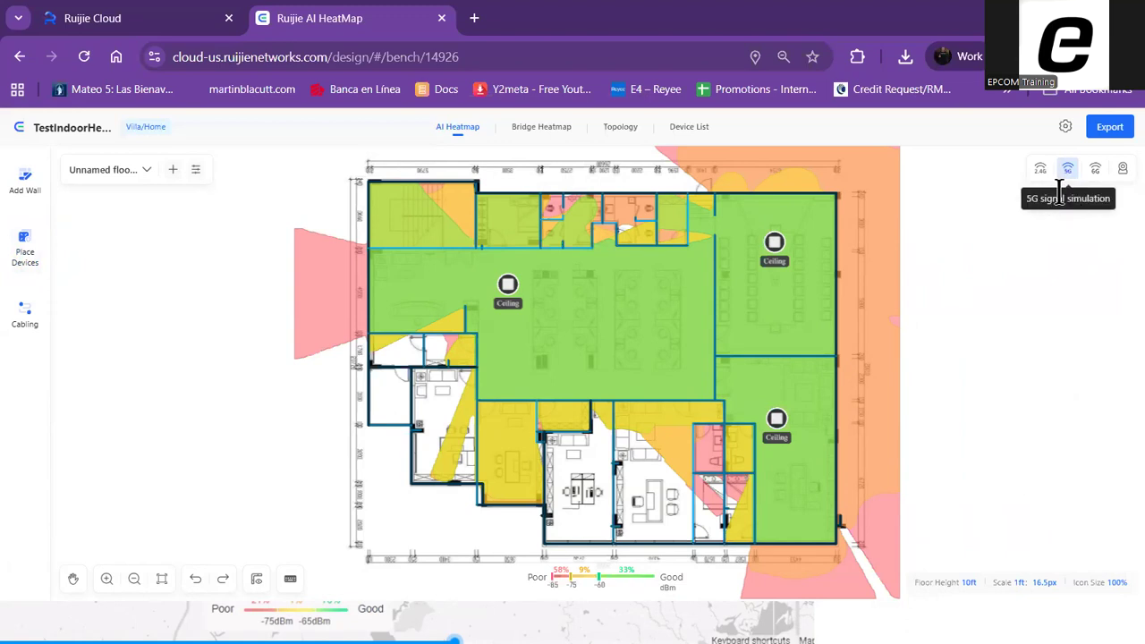
left_click(1045, 173)
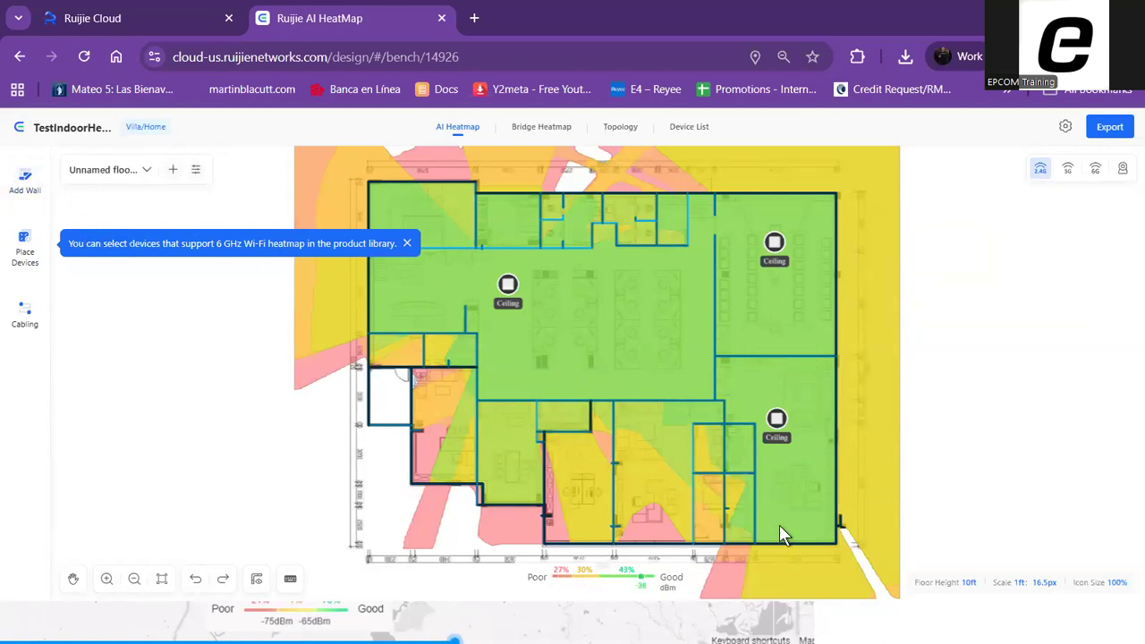
Export the TestIndoorHeatmap design with its preselected report sections and save it locally as a Word document
left_click(1111, 130)
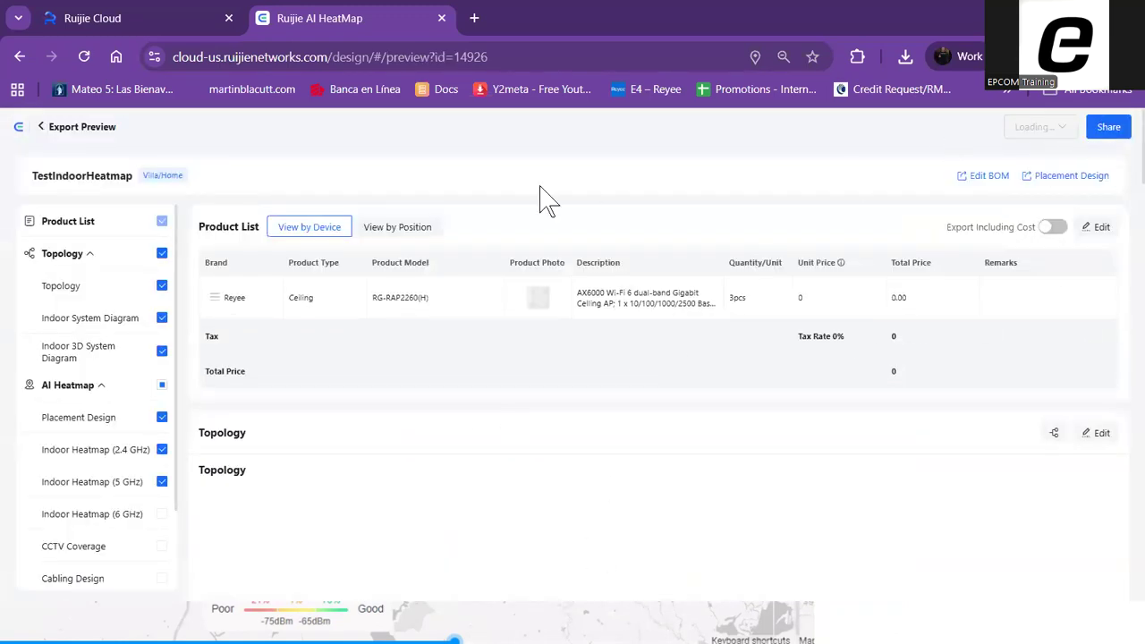
scroll(549, 325, "down", 3)
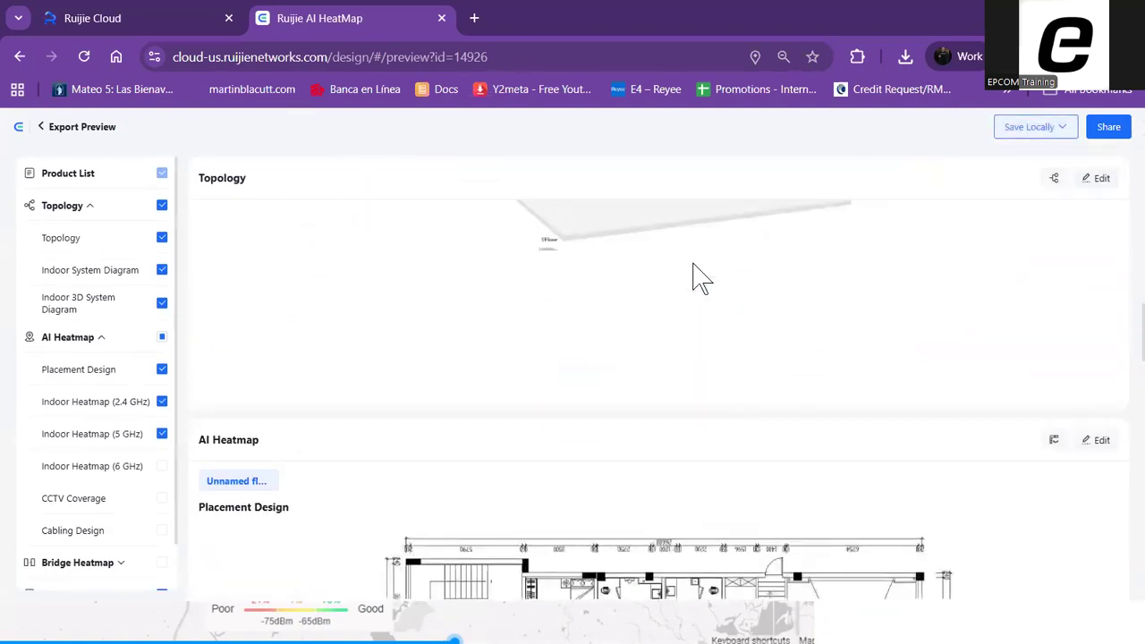
scroll(693, 264, "up", 15)
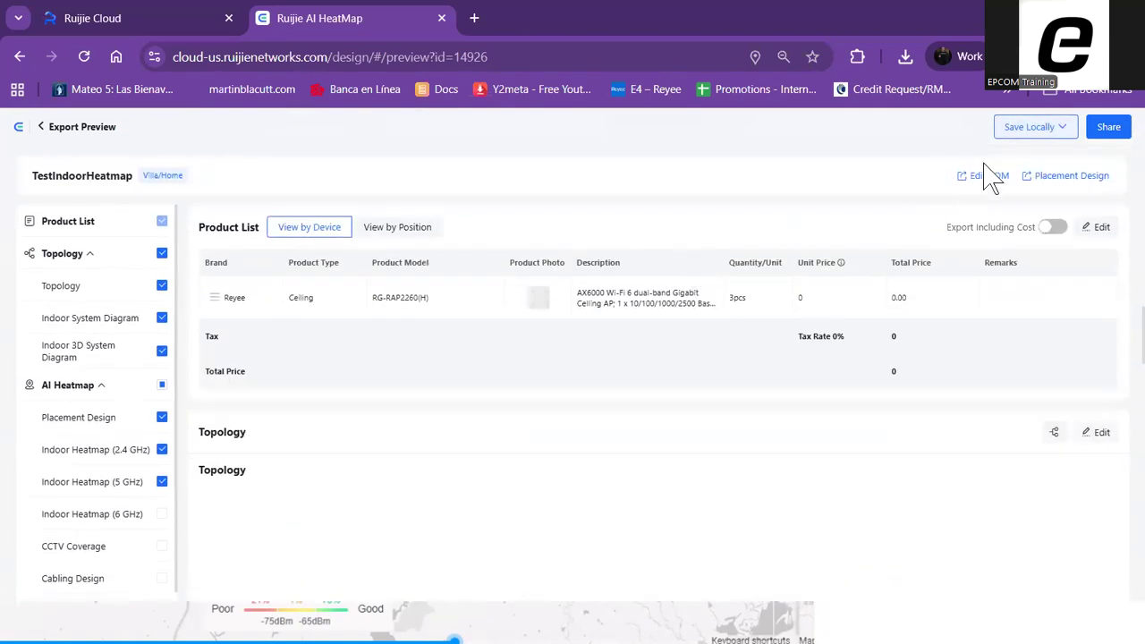
left_click(1064, 131)
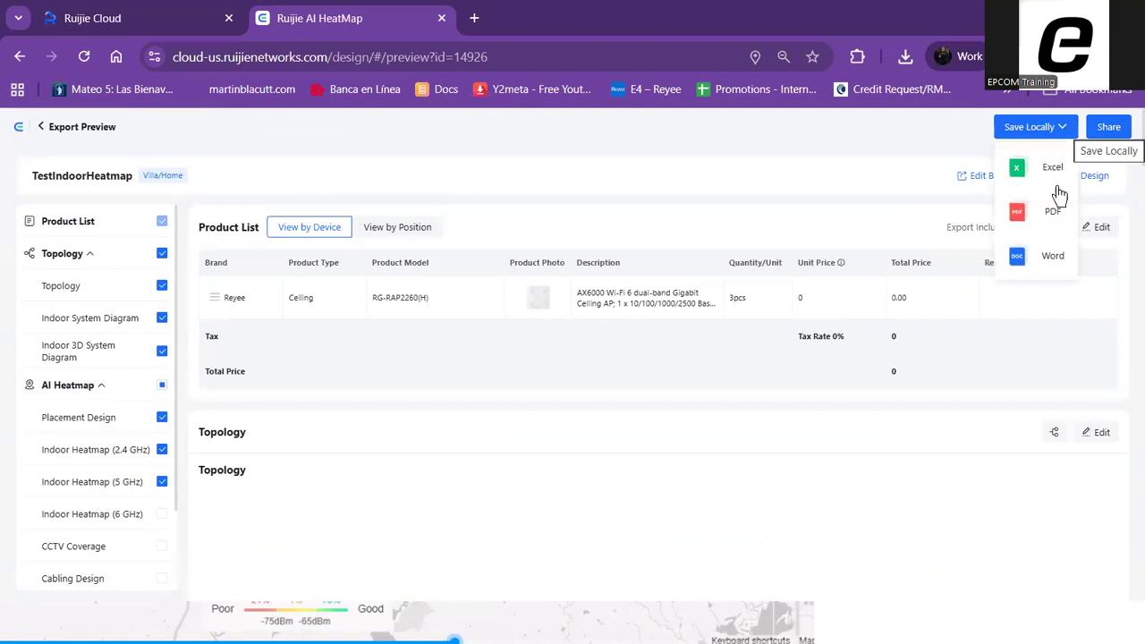
left_click(1052, 256)
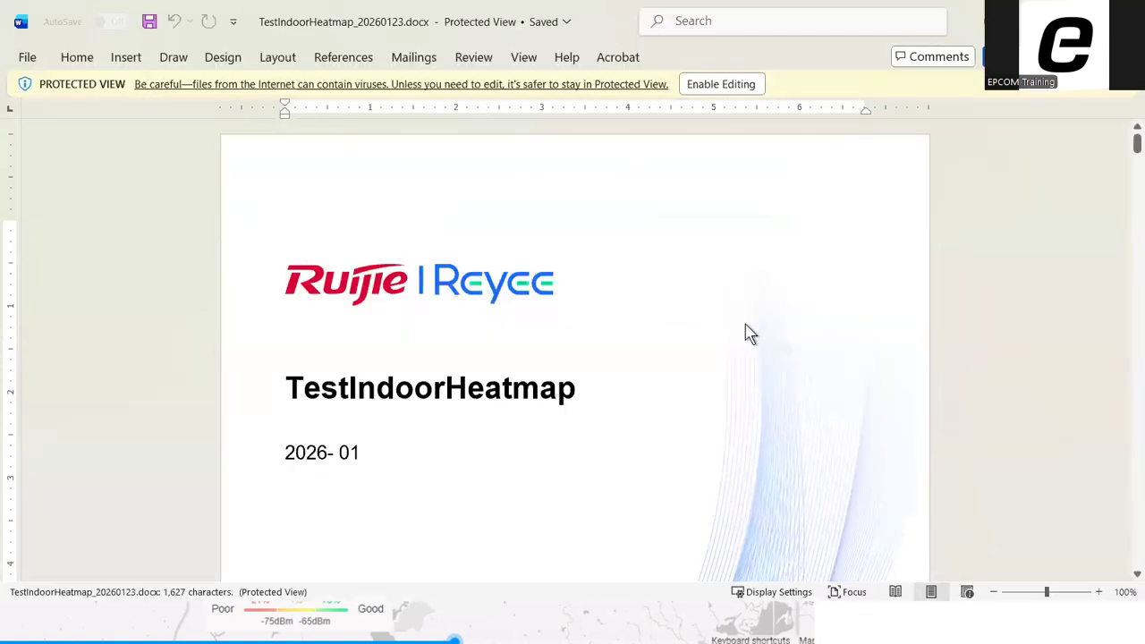
Enable editing of the exported TestIndoorHeatmap_20260123.docx in Word and examine its cover, Highlights and Product List sections
scroll(747, 344, "down", 5)
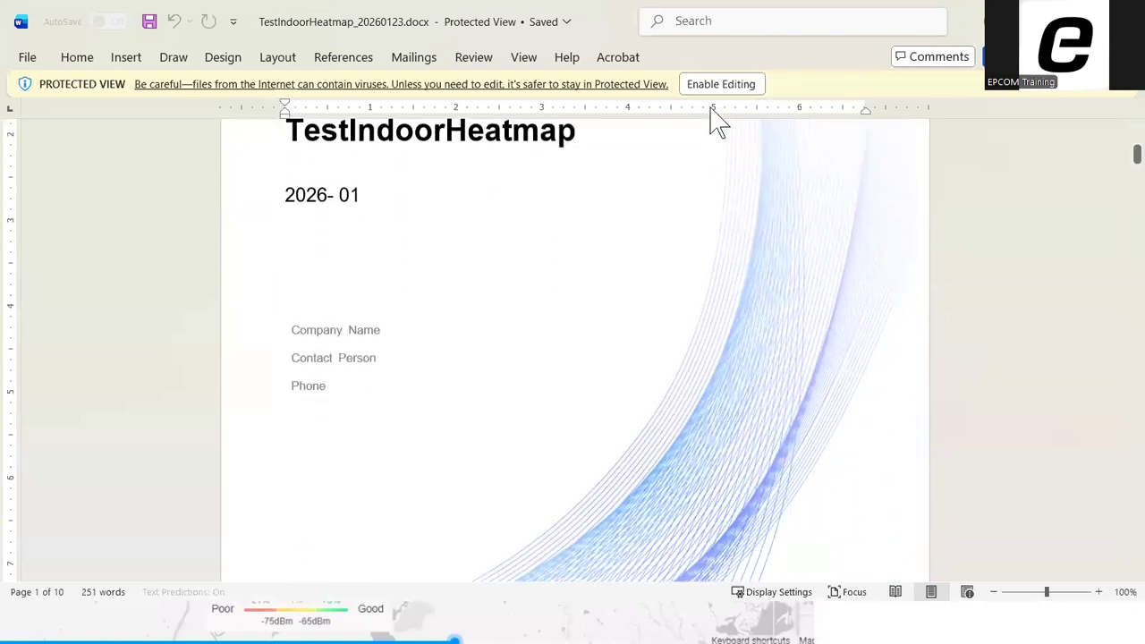
left_click(758, 87)
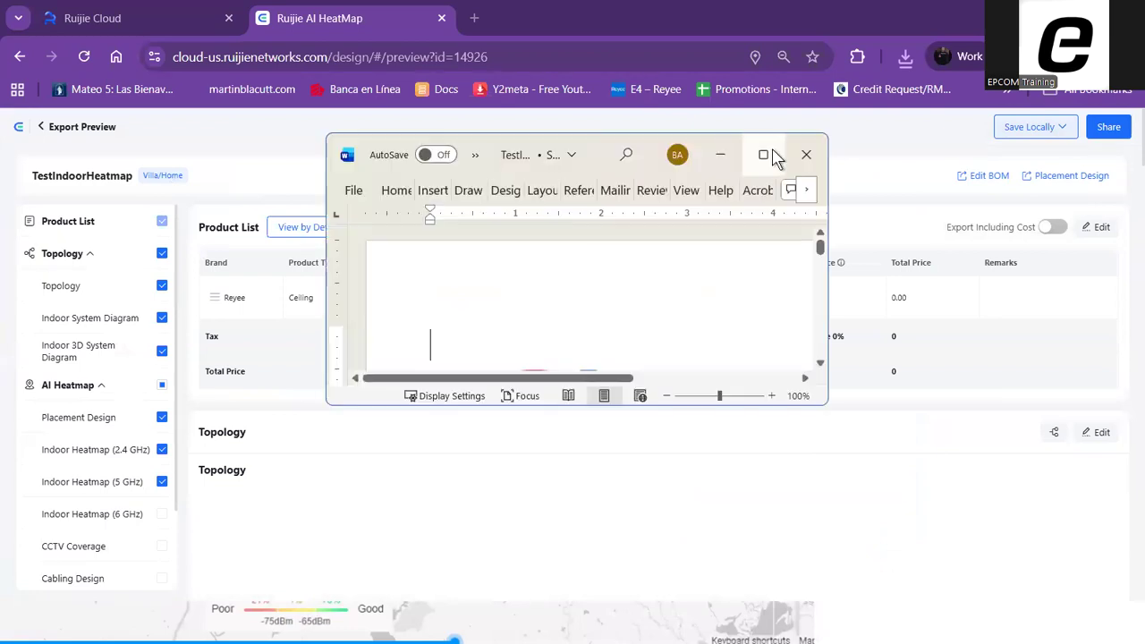
scroll(853, 304, "down", 8)
scroll(789, 338, "down", 15)
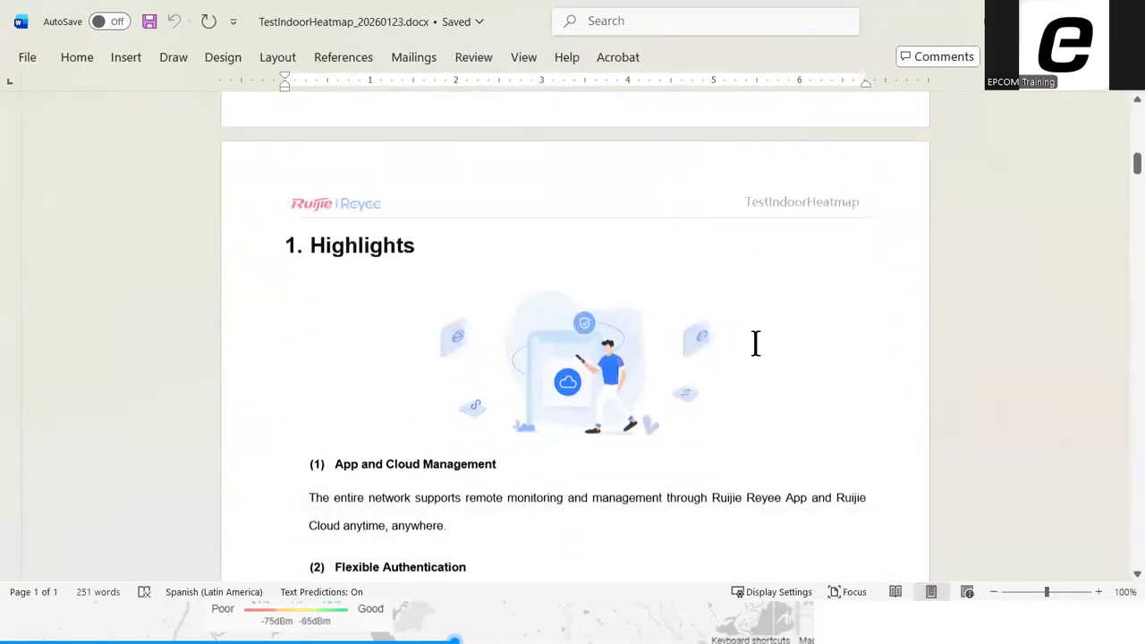
scroll(626, 328, "down", 3)
scroll(659, 345, "up", 3)
left_click(359, 228)
triple_click(385, 227)
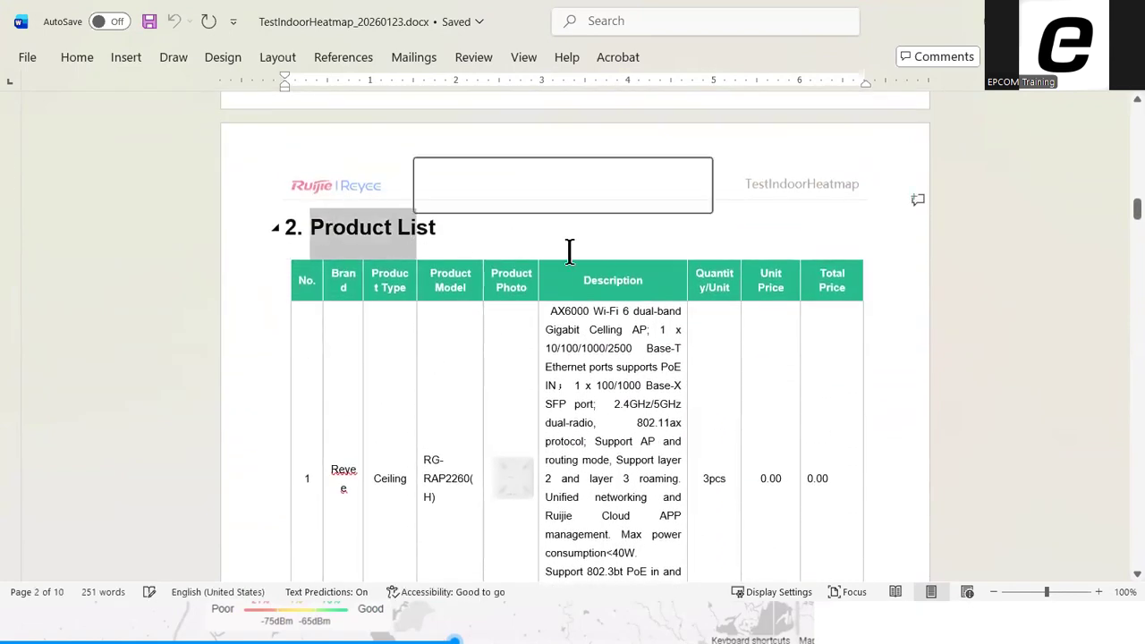
Examine the report's topology diagram, placement design, and the 2.4 GHz and 5 GHz indoor heatmaps with their coverage legends
scroll(632, 274, "down", 10)
scroll(678, 306, "down", 10)
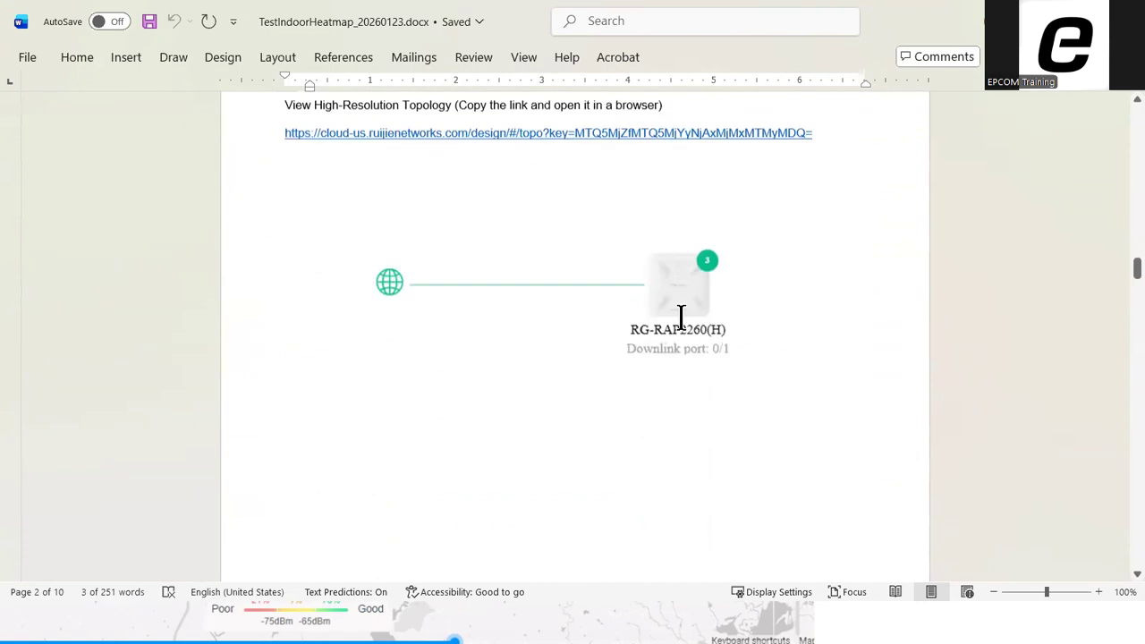
scroll(673, 347, "down", 20)
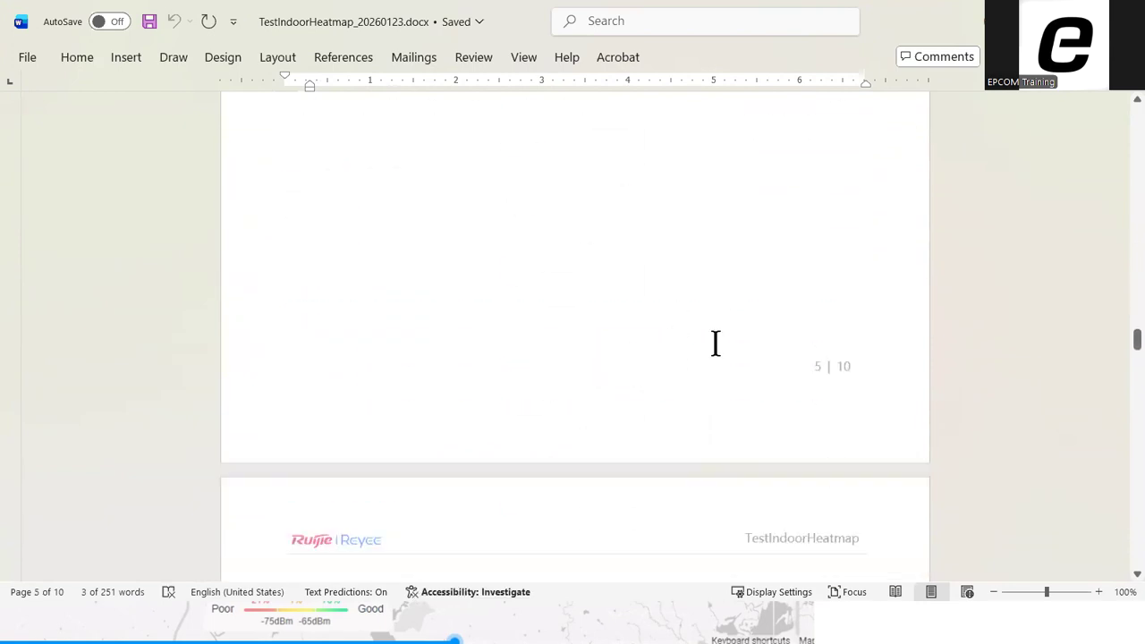
scroll(707, 335, "down", 3)
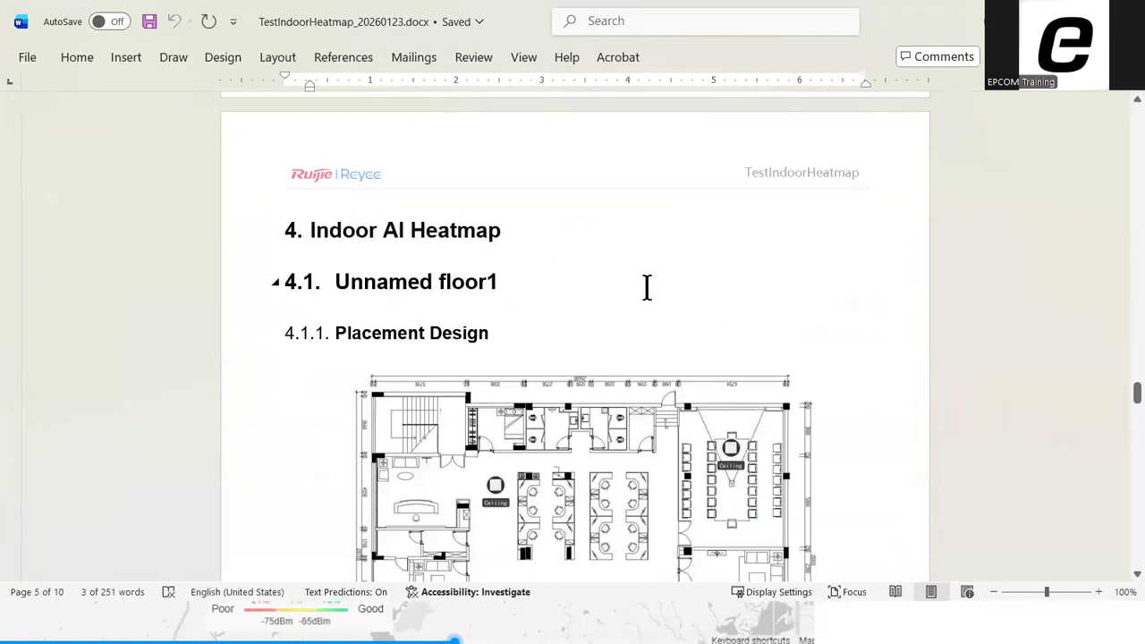
scroll(647, 286, "down", 8)
scroll(666, 295, "down", 12)
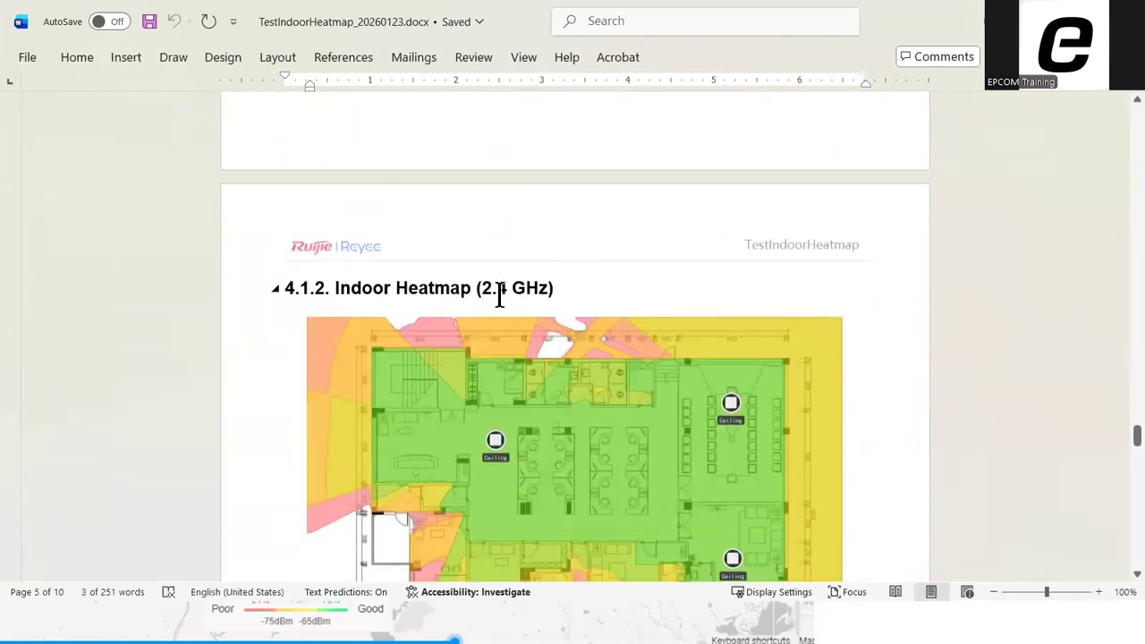
scroll(765, 309, "down", 20)
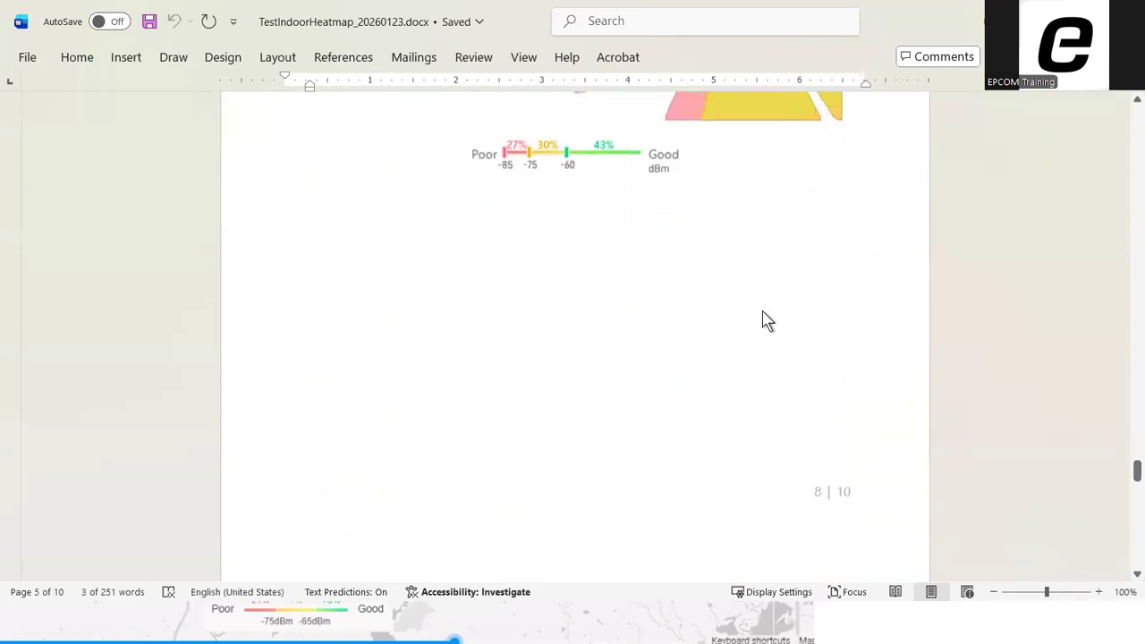
scroll(685, 328, "down", 20)
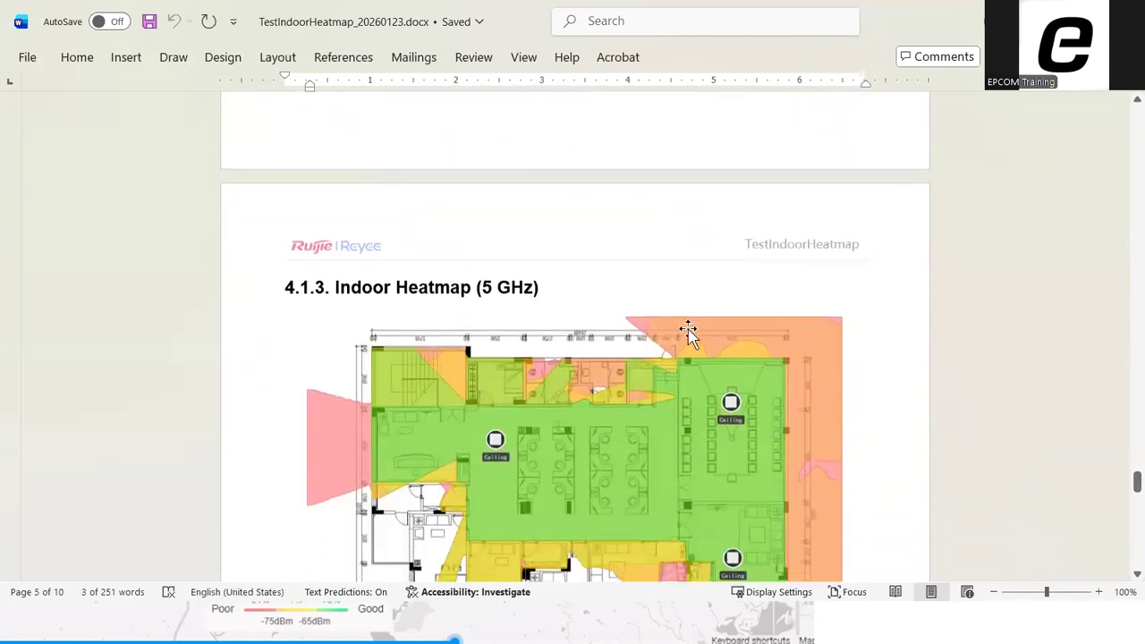
scroll(714, 325, "down", 3)
scroll(714, 326, "up", 17)
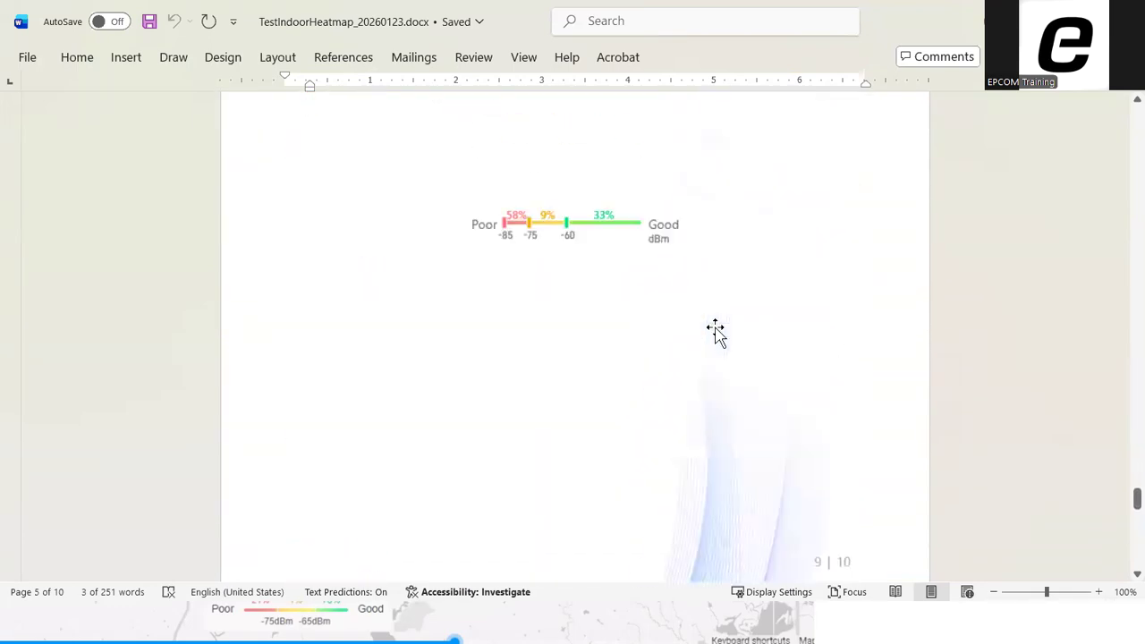
scroll(716, 330, "down", 8)
scroll(716, 332, "up", 8)
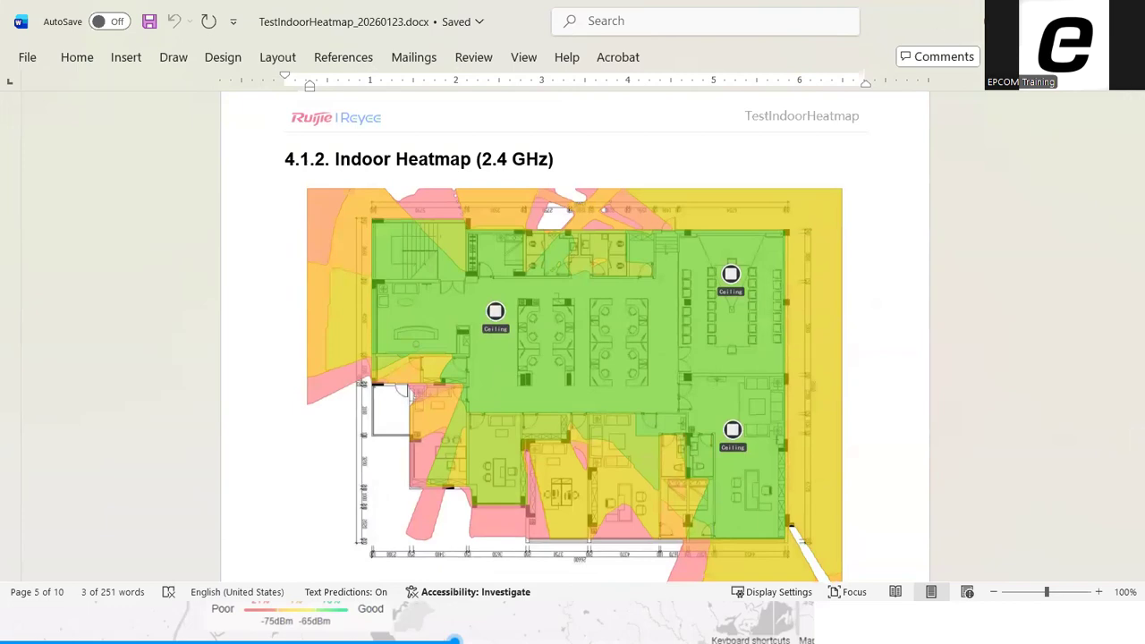
Put the Word report away and return from the export preview to the TestIndoorHeatmap design workspace in the browser
left_click(1043, 21)
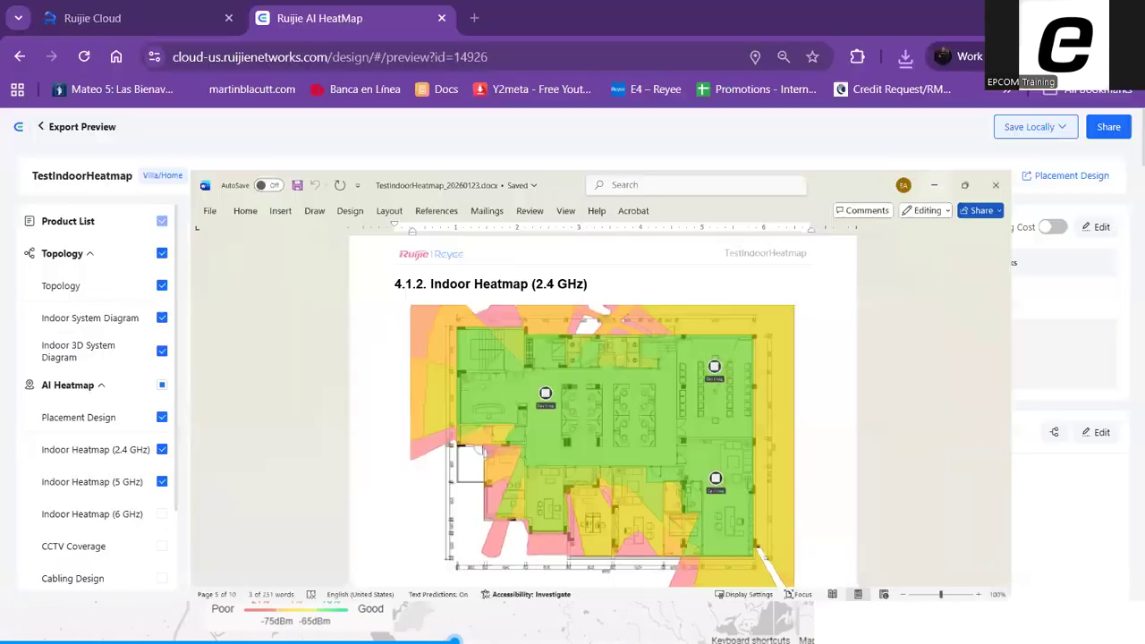
left_click(85, 128)
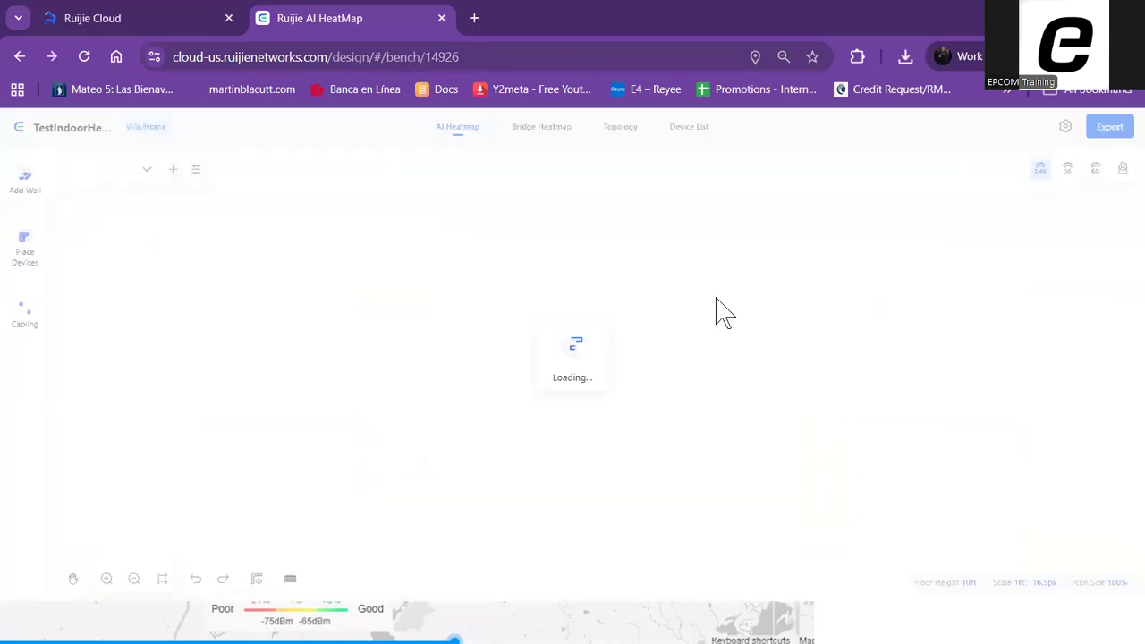
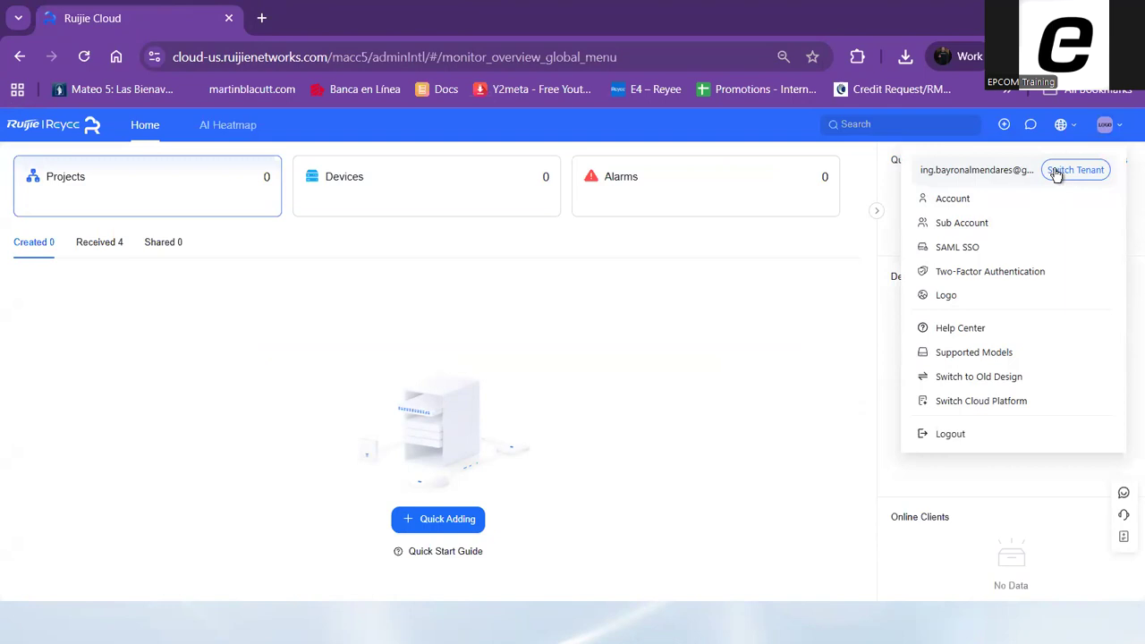
Open the AI Heatmap design site and create a bridge heatmap named testWirelessBridge with the Universal scenario
left_click(228, 127)
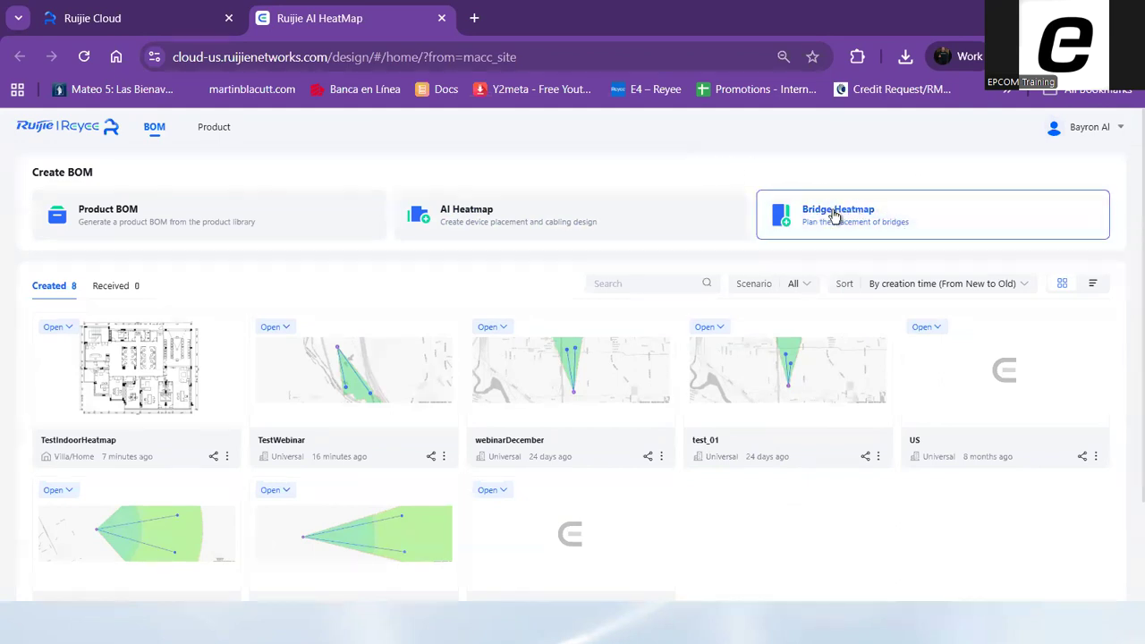
left_click(873, 217)
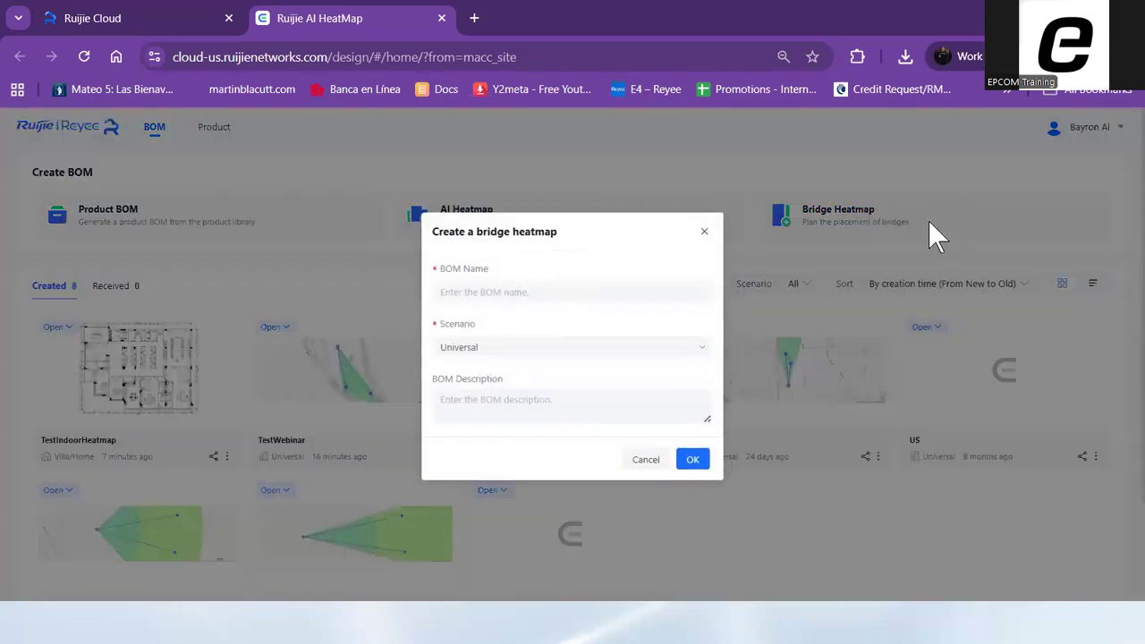
left_click(481, 295)
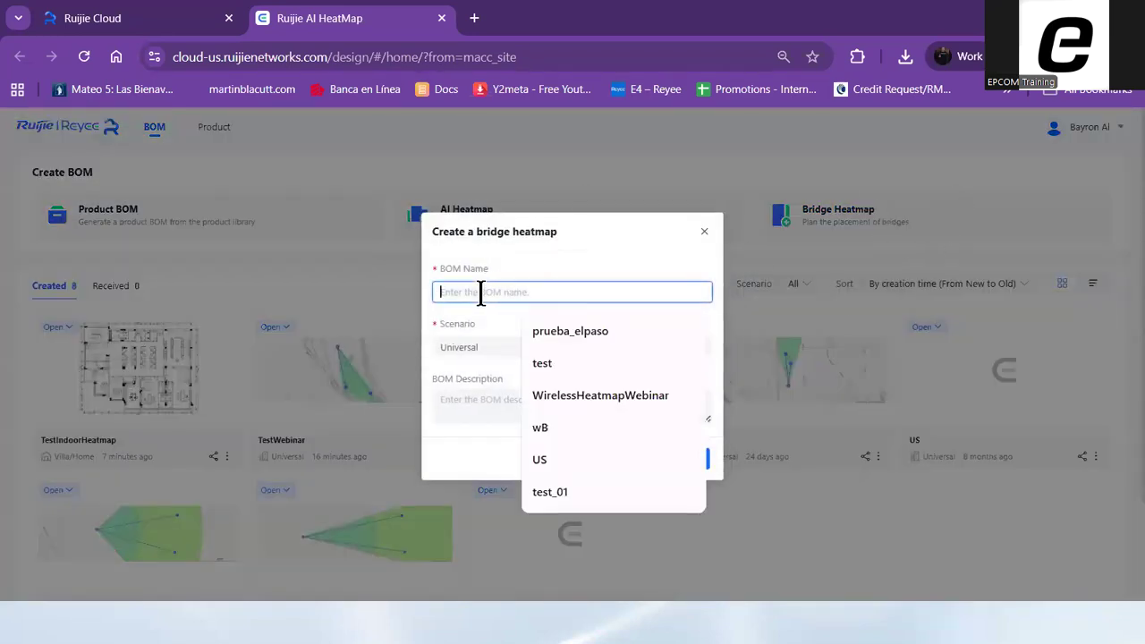
type("testWirelessBridg")
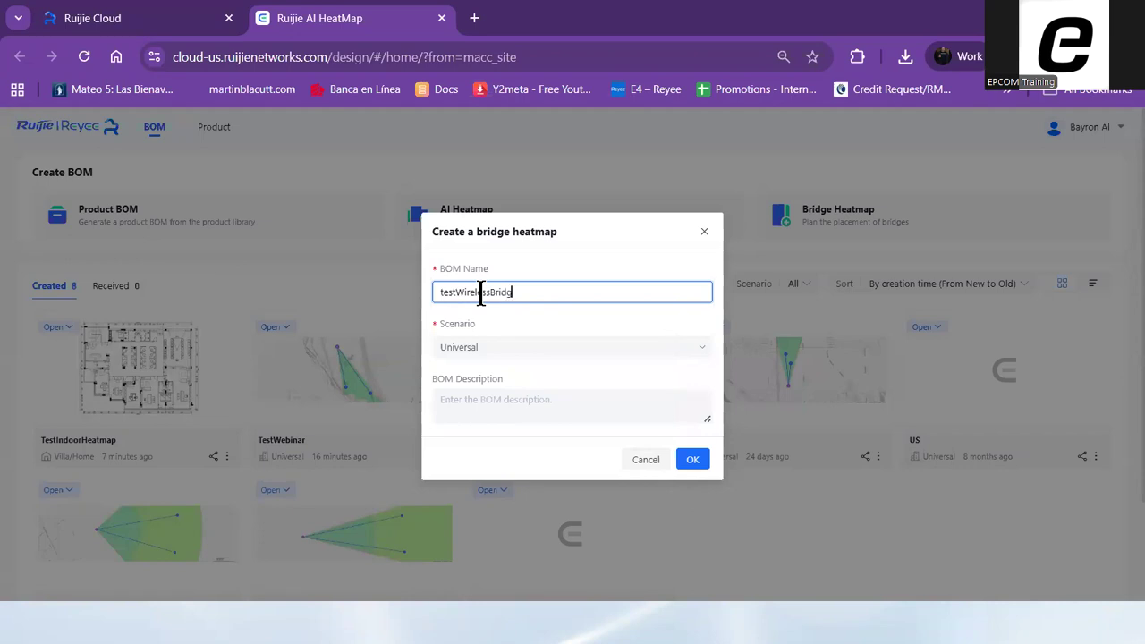
type("e")
left_click(522, 353)
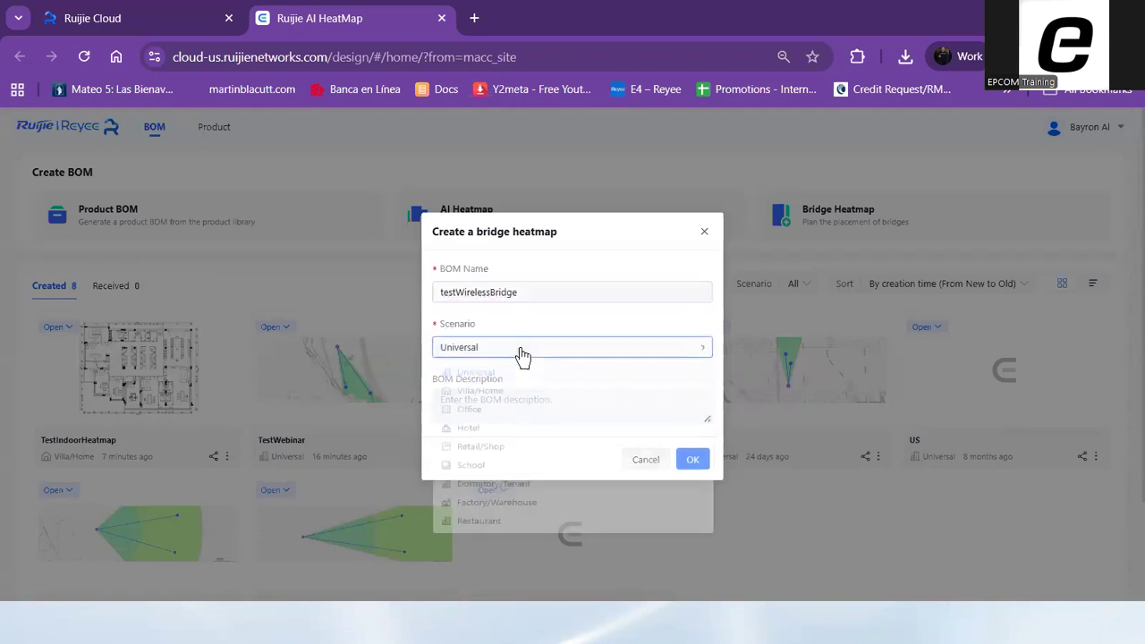
left_click(475, 375)
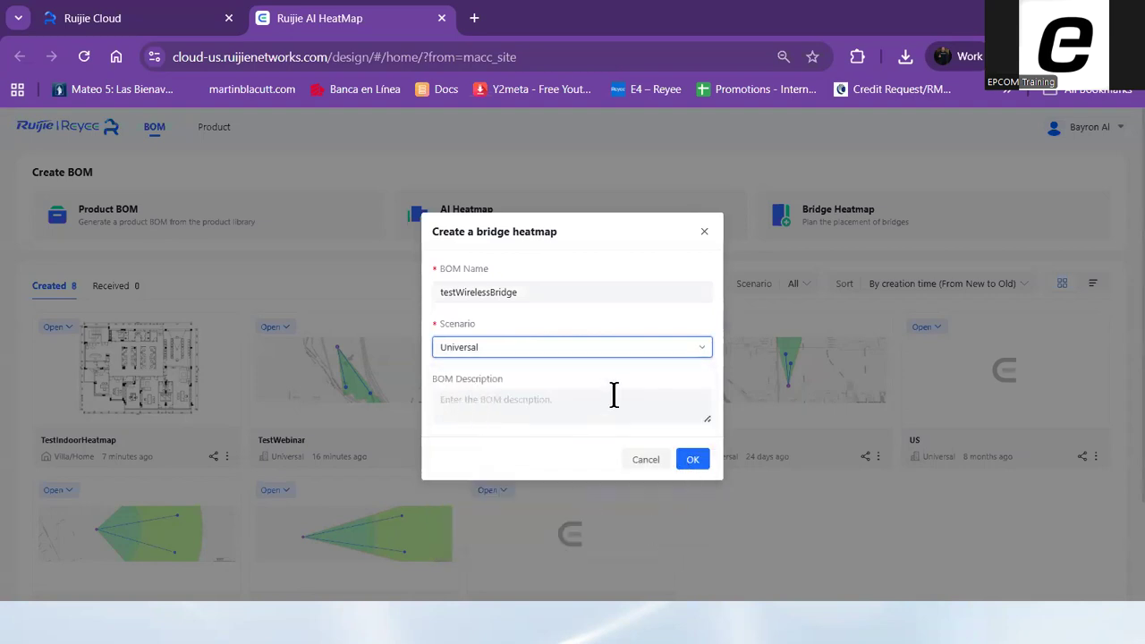
left_click(698, 465)
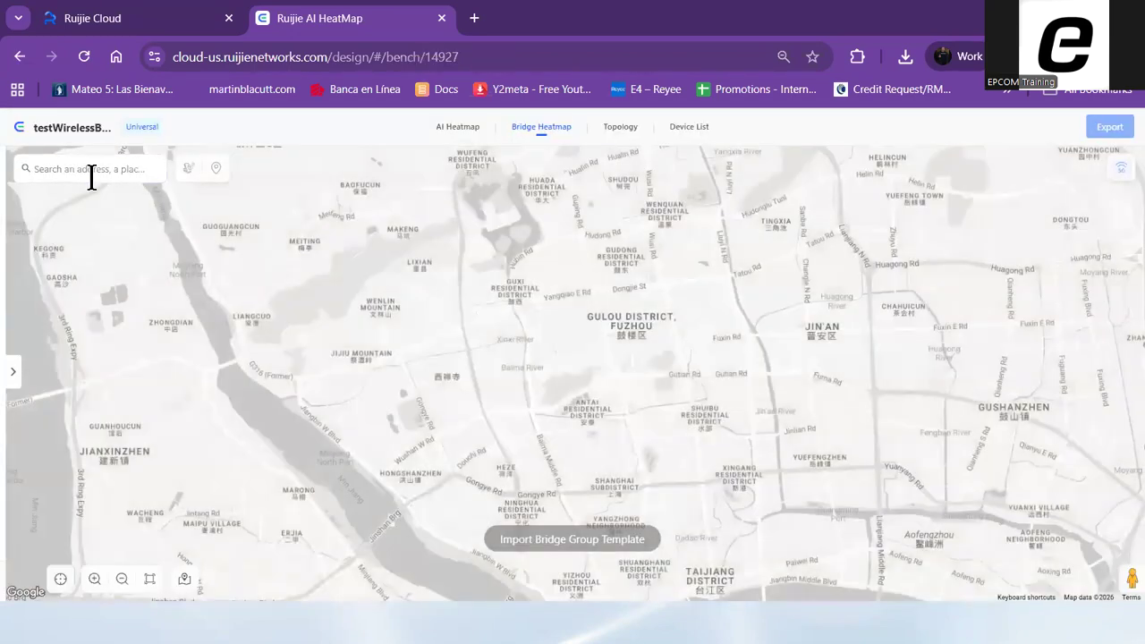
Find El Paso, TX, USA on the bridge heatmap's map
left_click(91, 172)
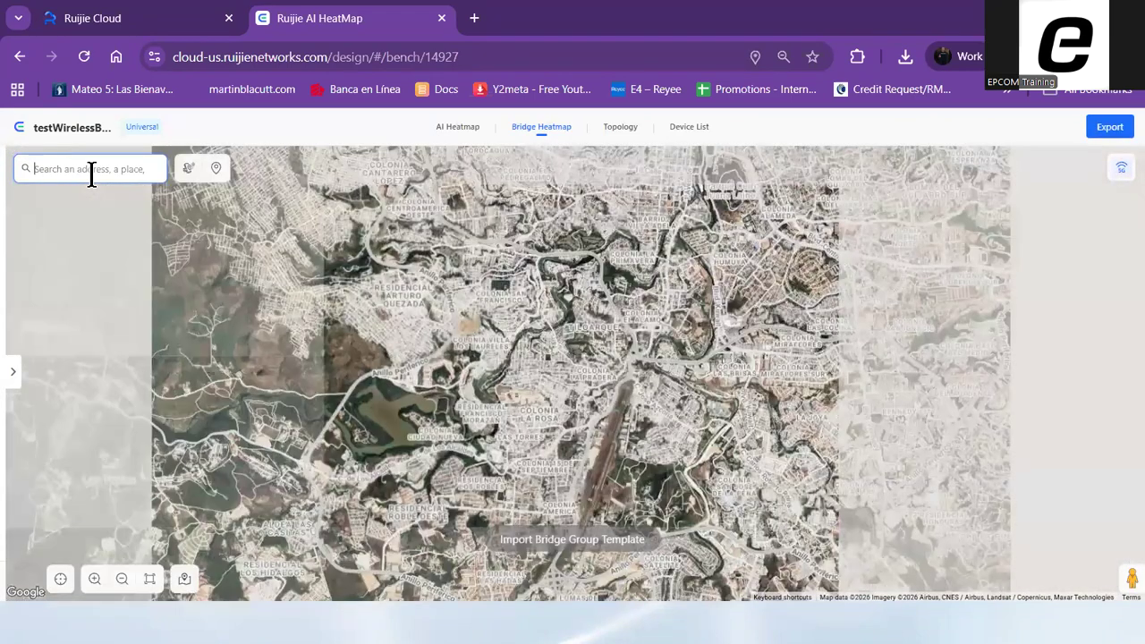
type("el Paso")
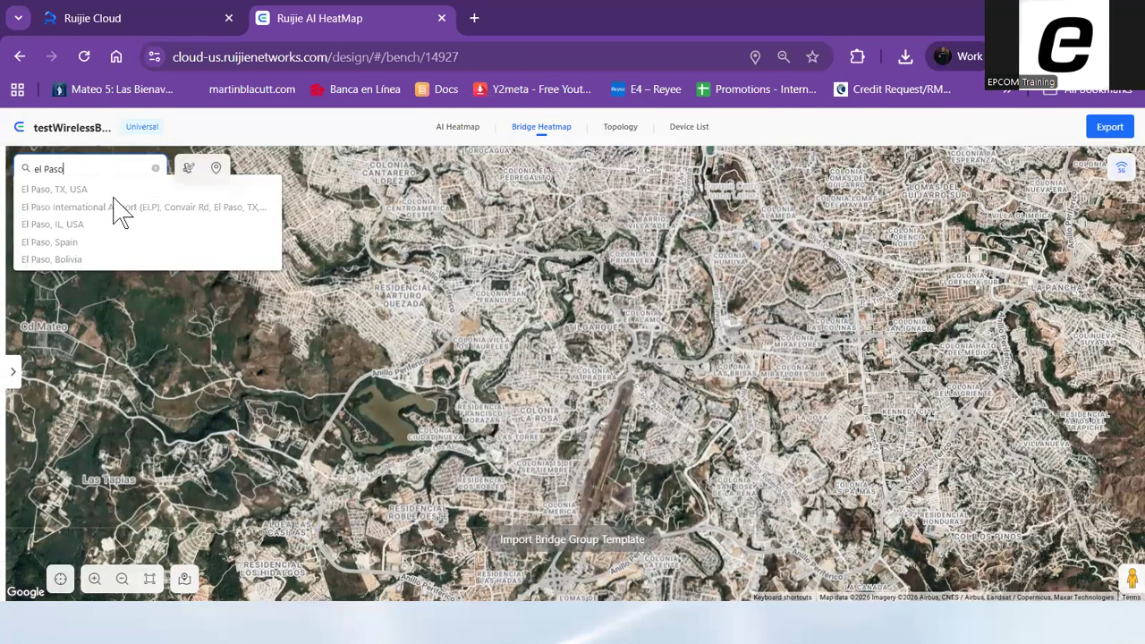
left_click(75, 190)
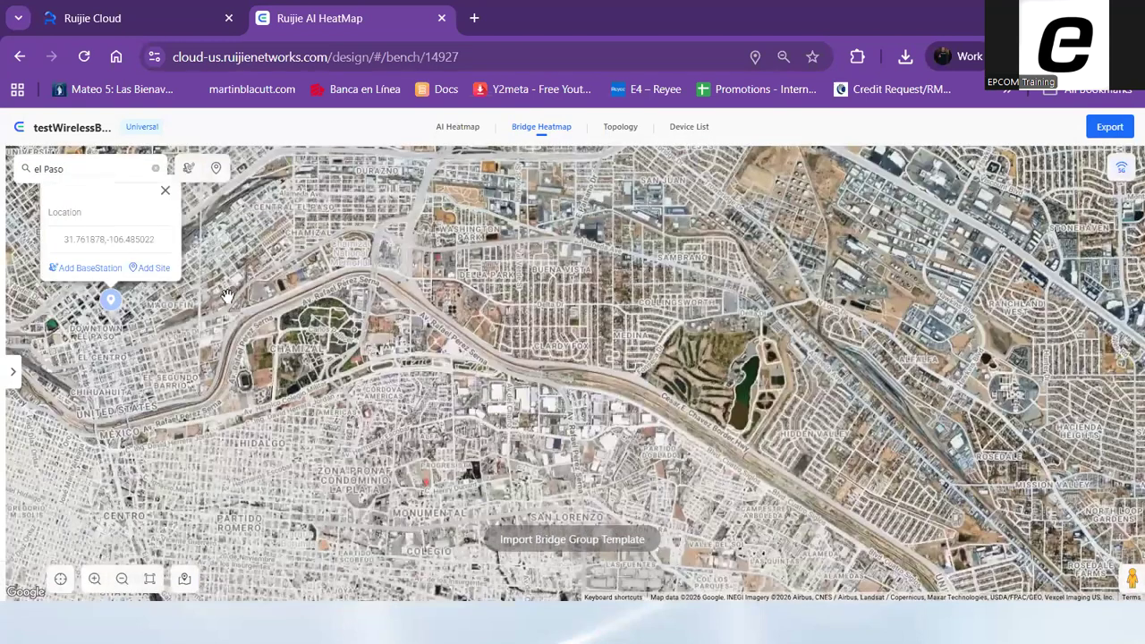
Add three sites around the solar field north of Carr. Anapra-San Jerónimo, two east of it and one just outside its northwest corner
left_click_drag(630, 320, 732, 368)
left_click_drag(875, 358, 1061, 346)
left_click_drag(714, 320, 719, 385)
scroll(611, 342, "up", 1)
scroll(555, 295, "up", 2)
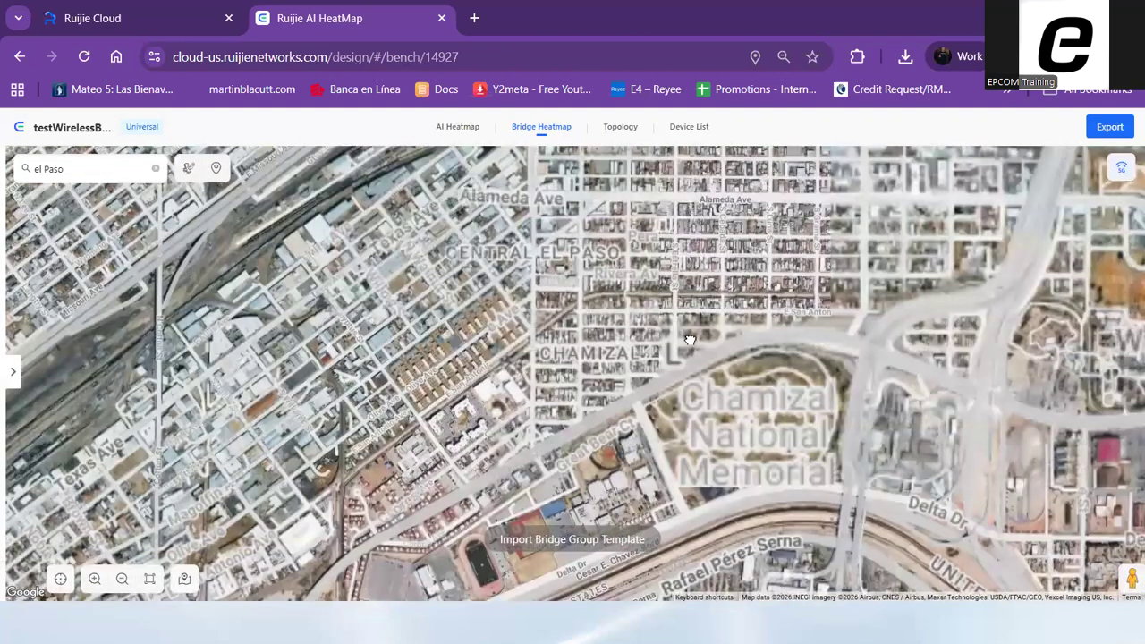
scroll(758, 268, "down", 2)
left_click_drag(757, 259, 1124, 403)
left_click_drag(403, 280, 771, 260)
left_click_drag(348, 373, 650, 305)
left_click_drag(360, 290, 429, 385)
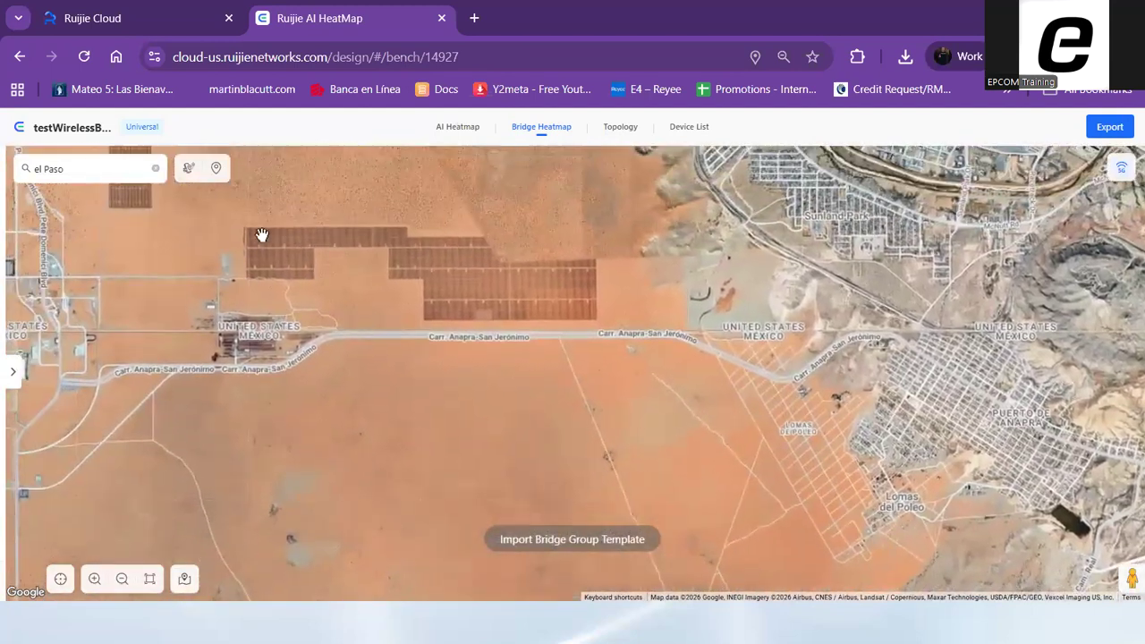
scroll(274, 263, "up", 2)
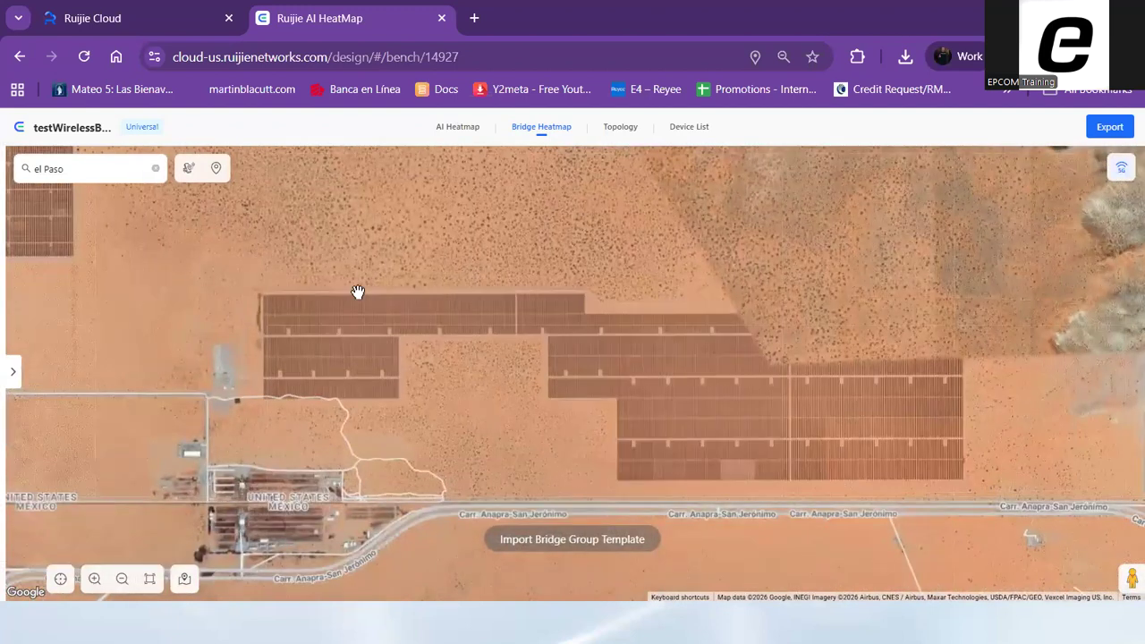
left_click_drag(358, 294, 314, 289)
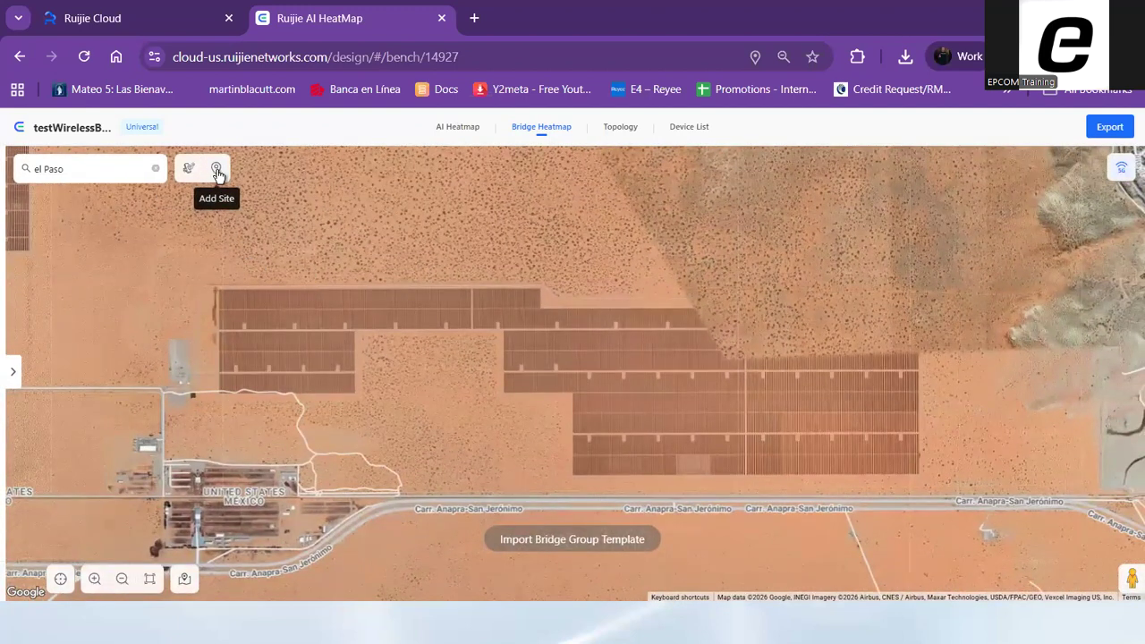
left_click(216, 170)
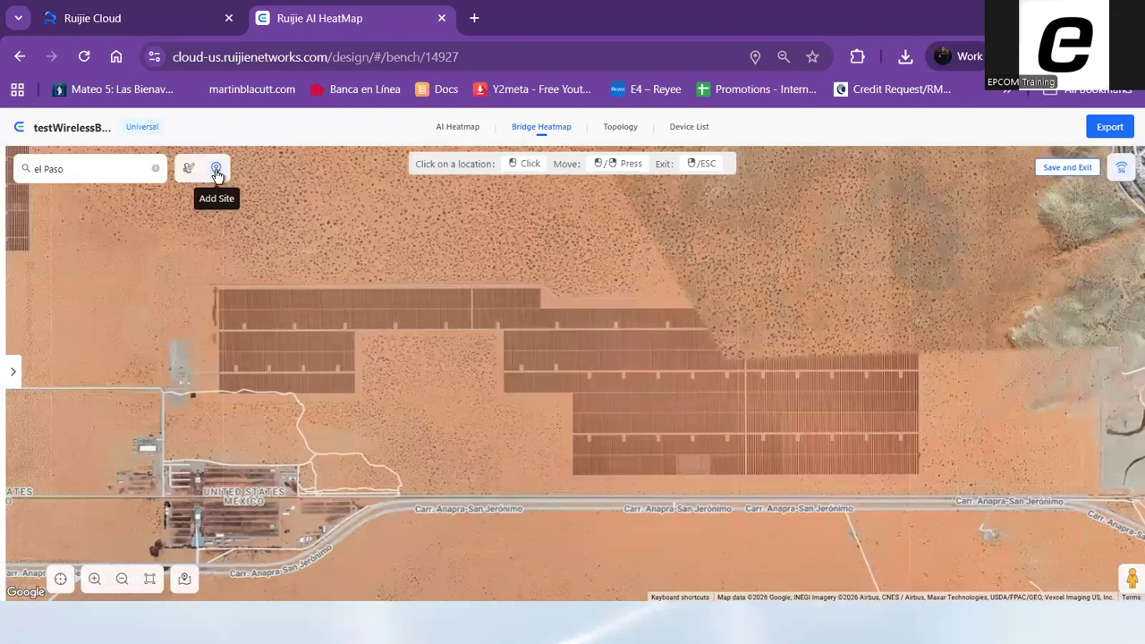
left_click(212, 292)
left_click(942, 321)
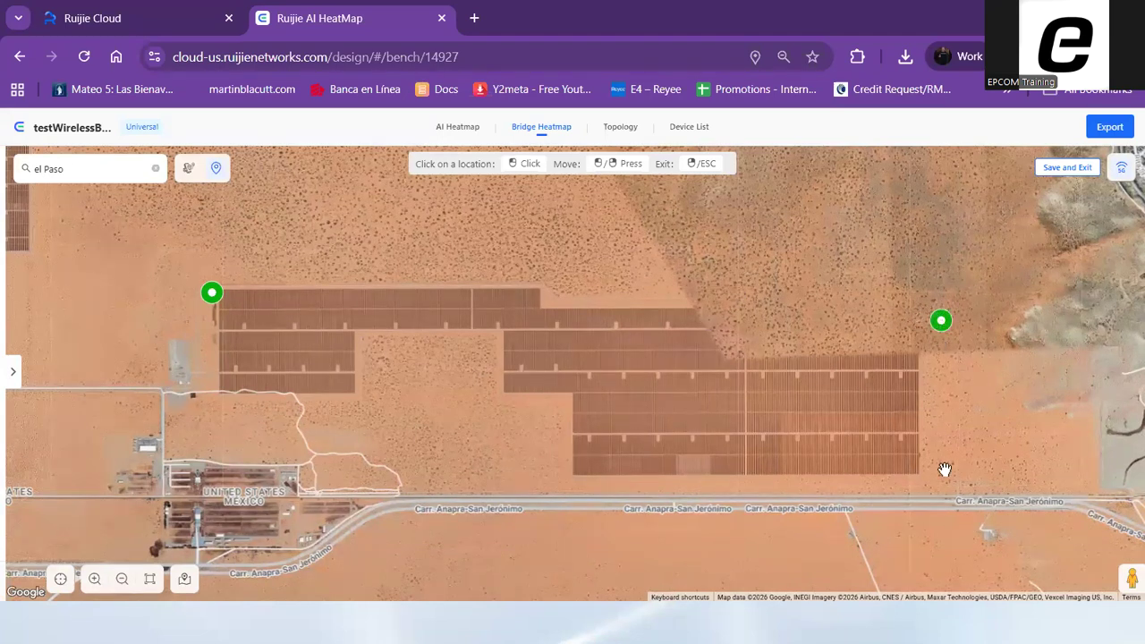
left_click(943, 485)
mouse_move(206, 301)
left_mouse_down()
mouse_move(193, 294)
mouse_move(200, 267)
mouse_move(191, 282)
left_mouse_up()
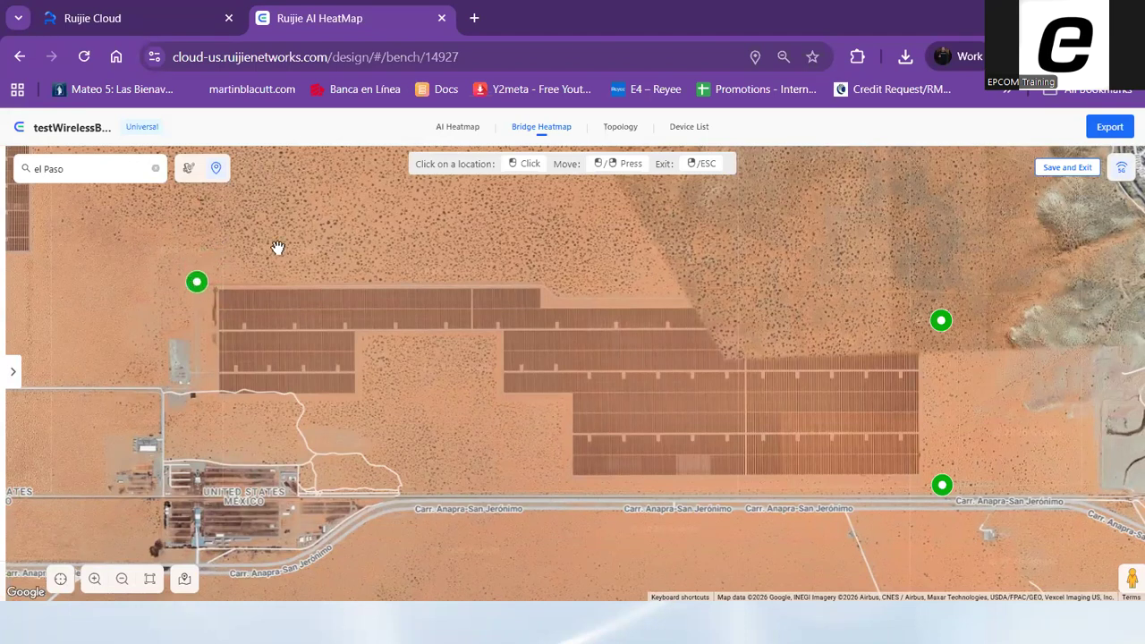
Make the northwest site the base station and link it to both eastern sites
left_click(189, 173)
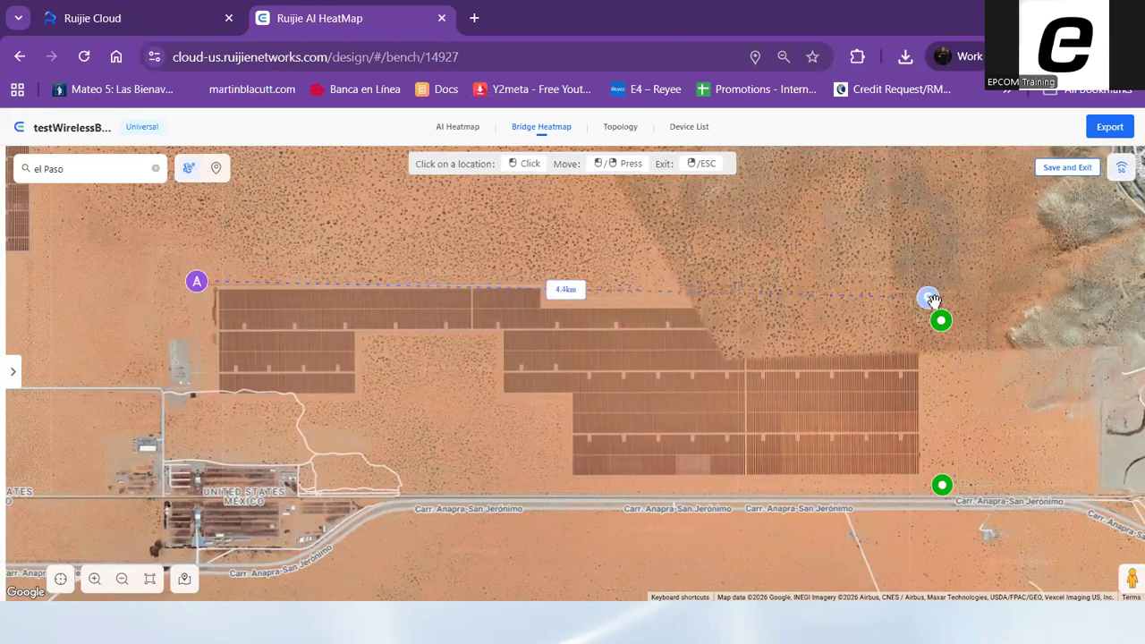
left_click(946, 326)
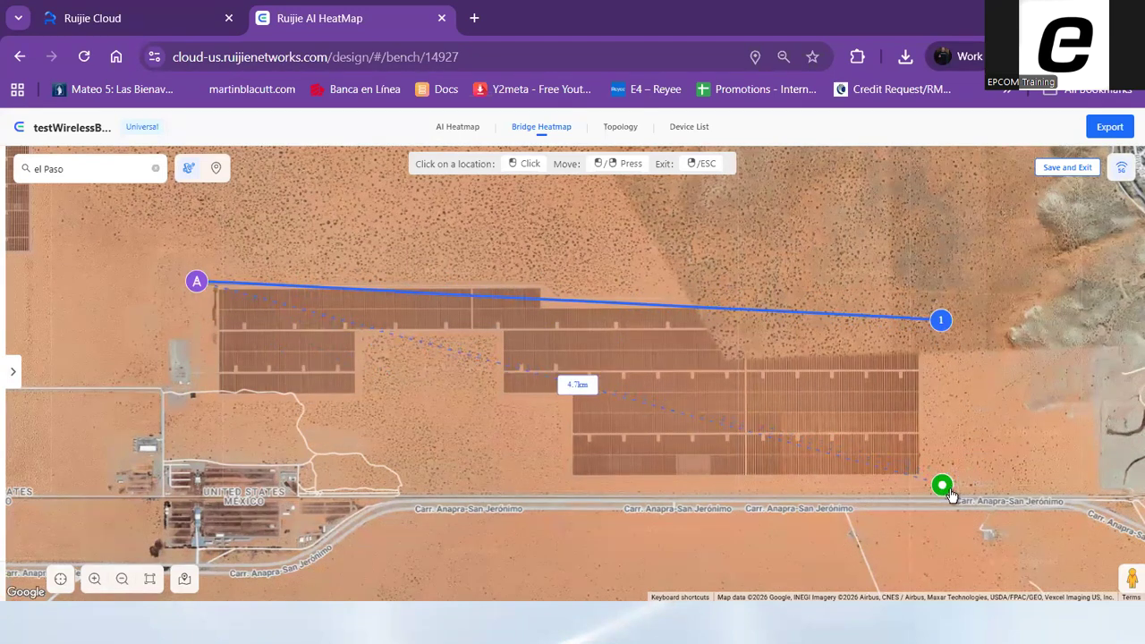
left_click(943, 489)
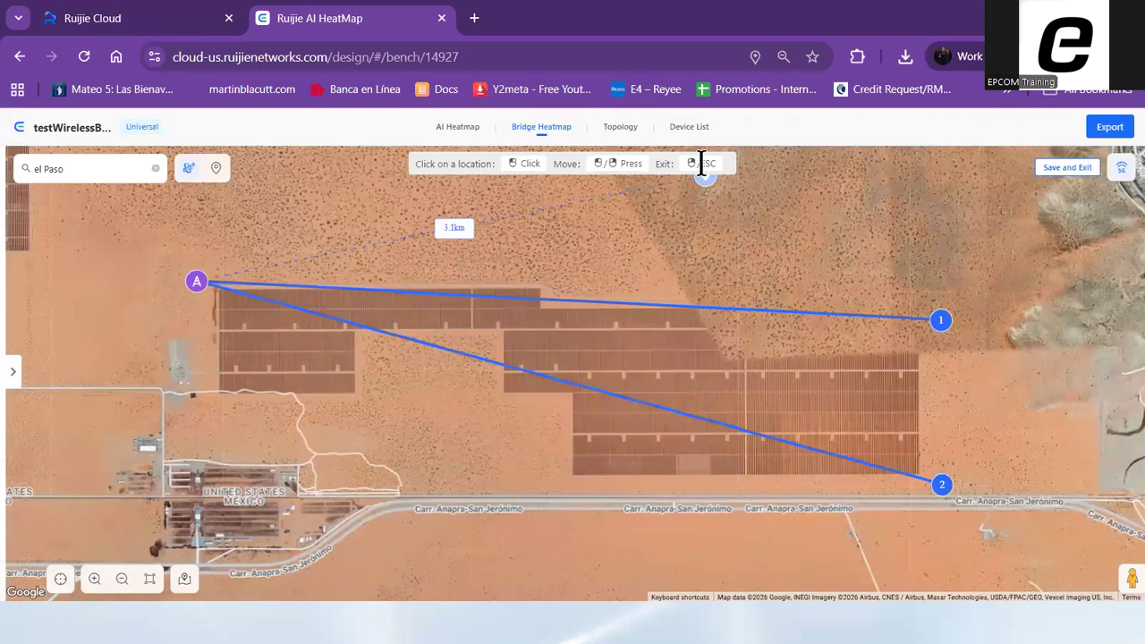
key("Escape")
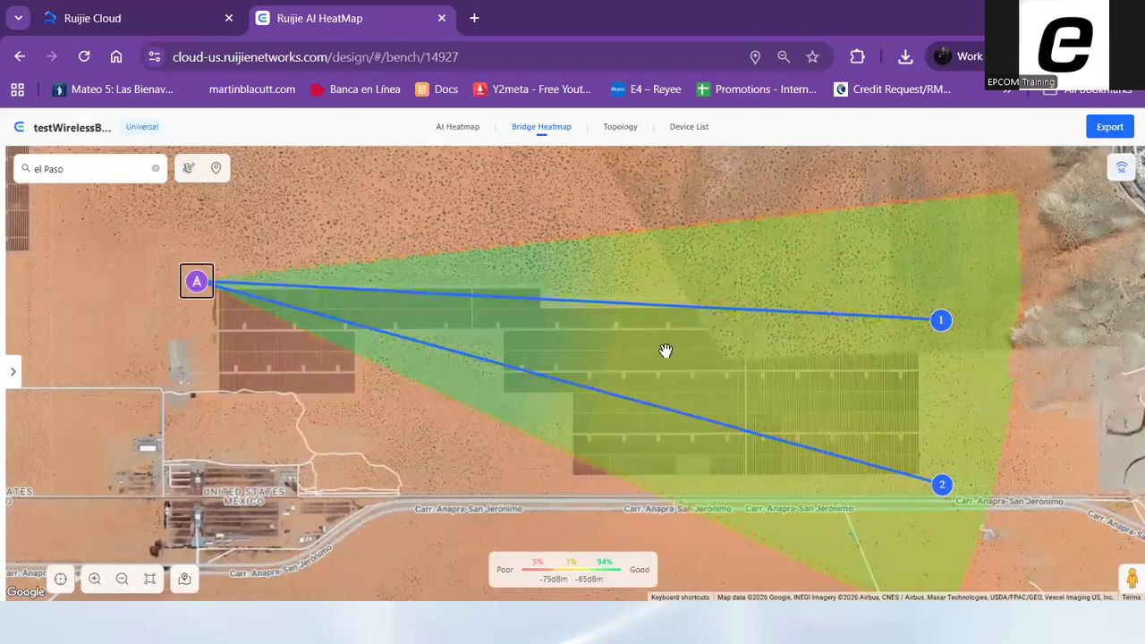
Examine the bridge coverage area and the product, distance and link capacity of the northeastern site
left_click_drag(560, 204, 463, 209)
scroll(1122, 436, "down", 1)
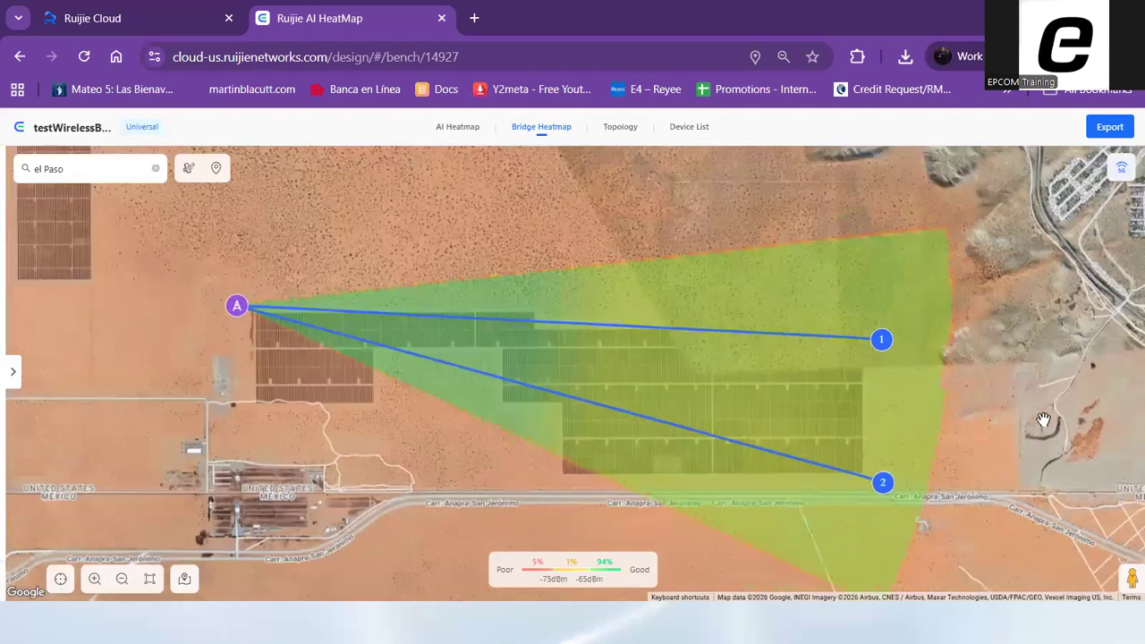
left_click_drag(621, 309, 289, 278)
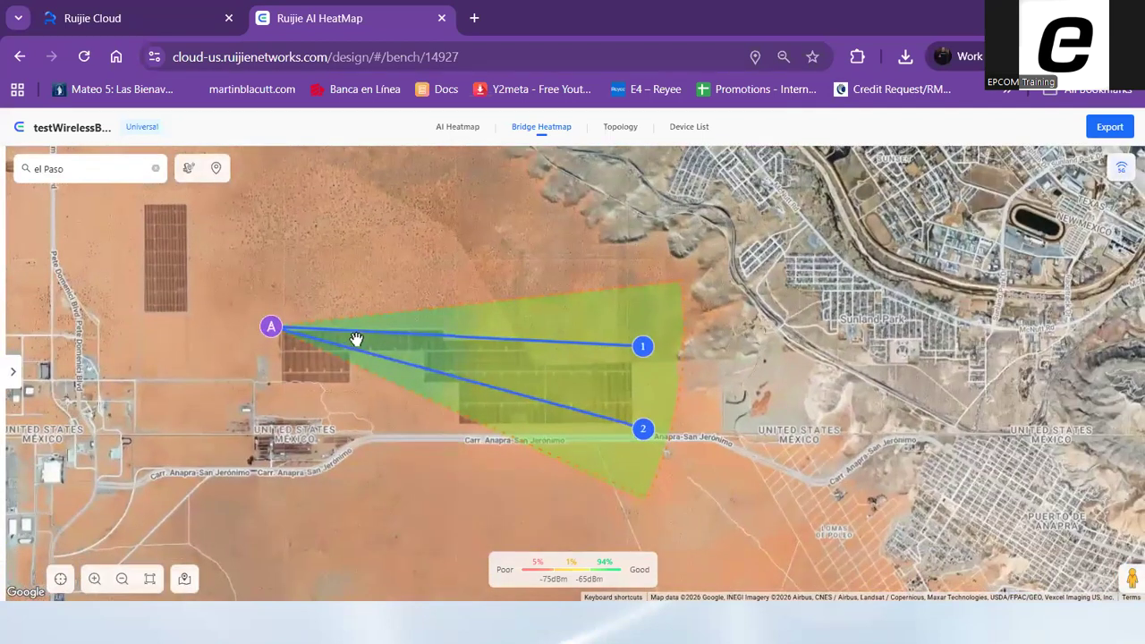
scroll(445, 329, "up", 1)
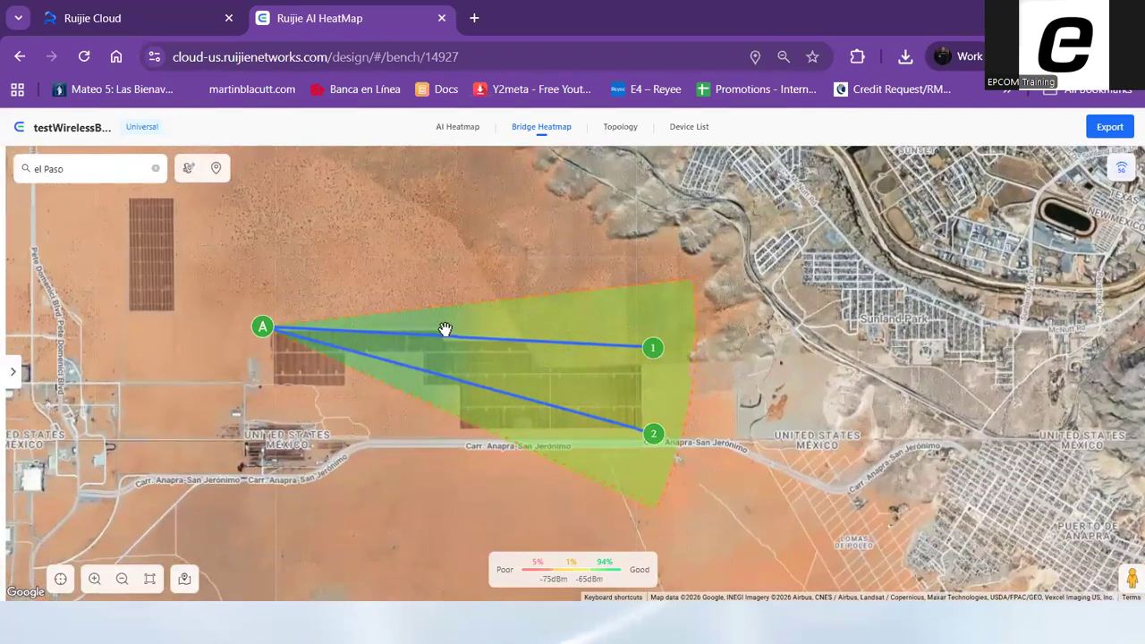
scroll(445, 330, "up", 1)
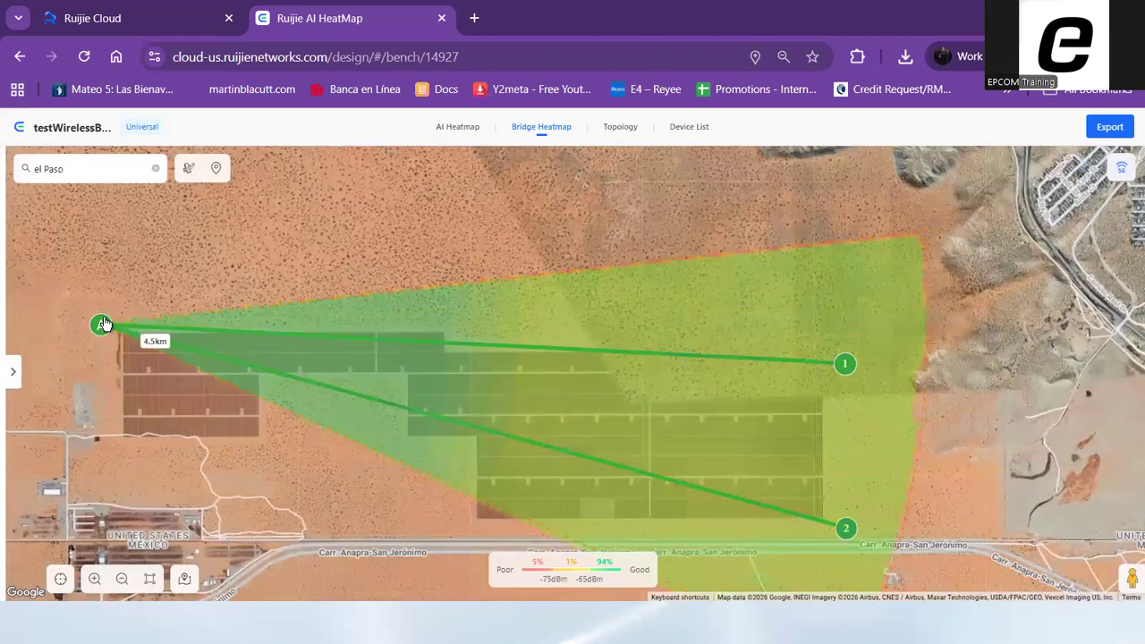
left_click_drag(998, 403, 996, 354)
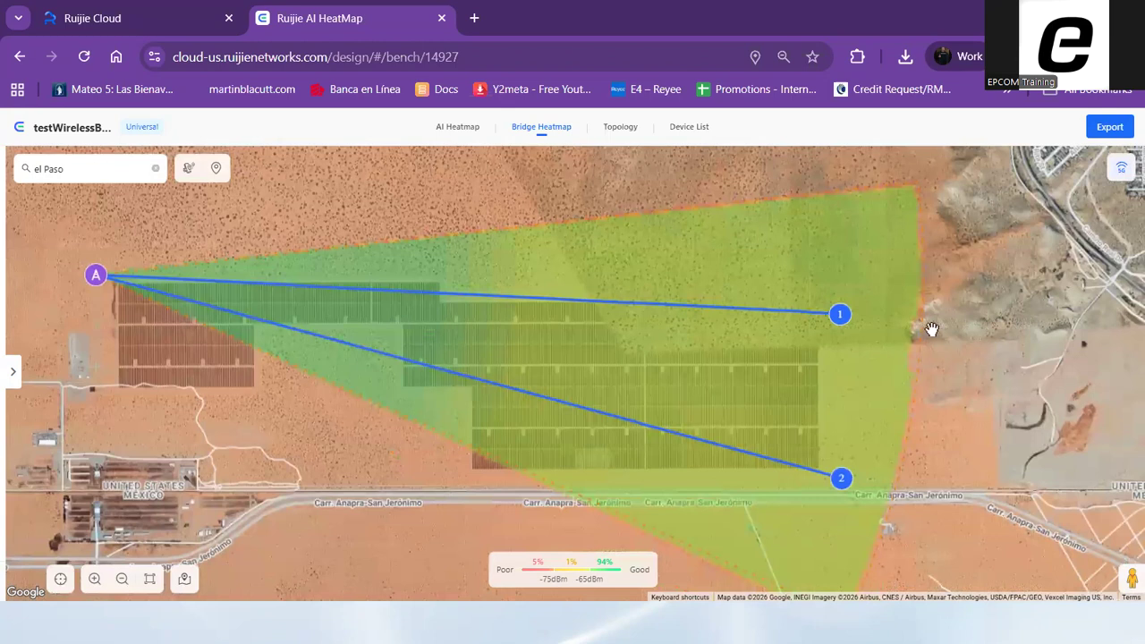
mouse_move(841, 323)
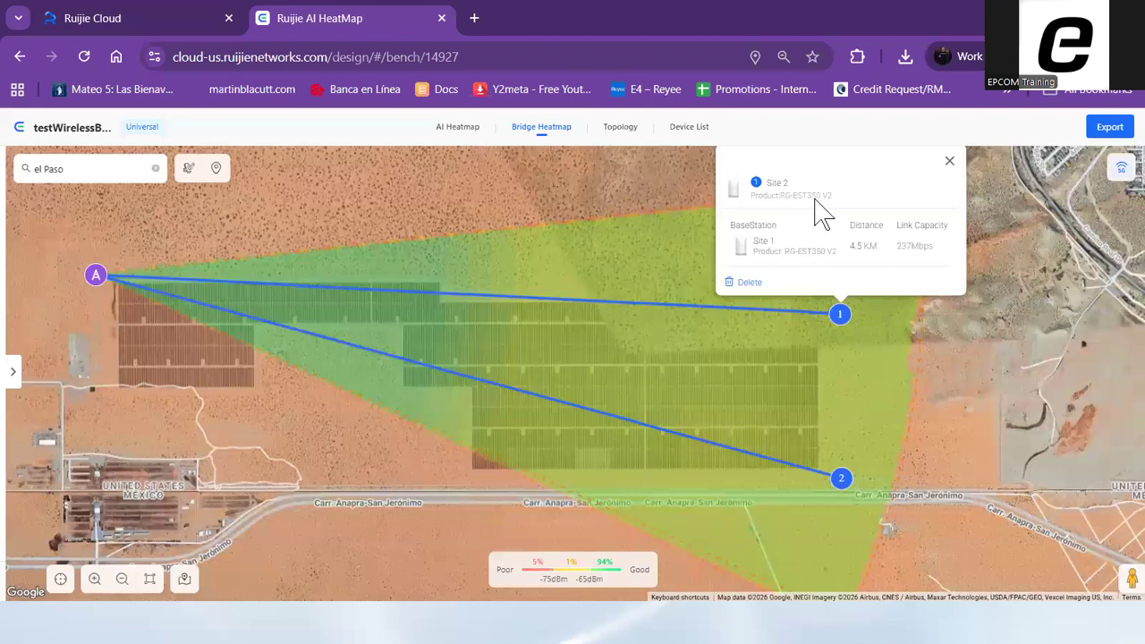
left_click(985, 461)
left_click_drag(984, 337, 900, 304)
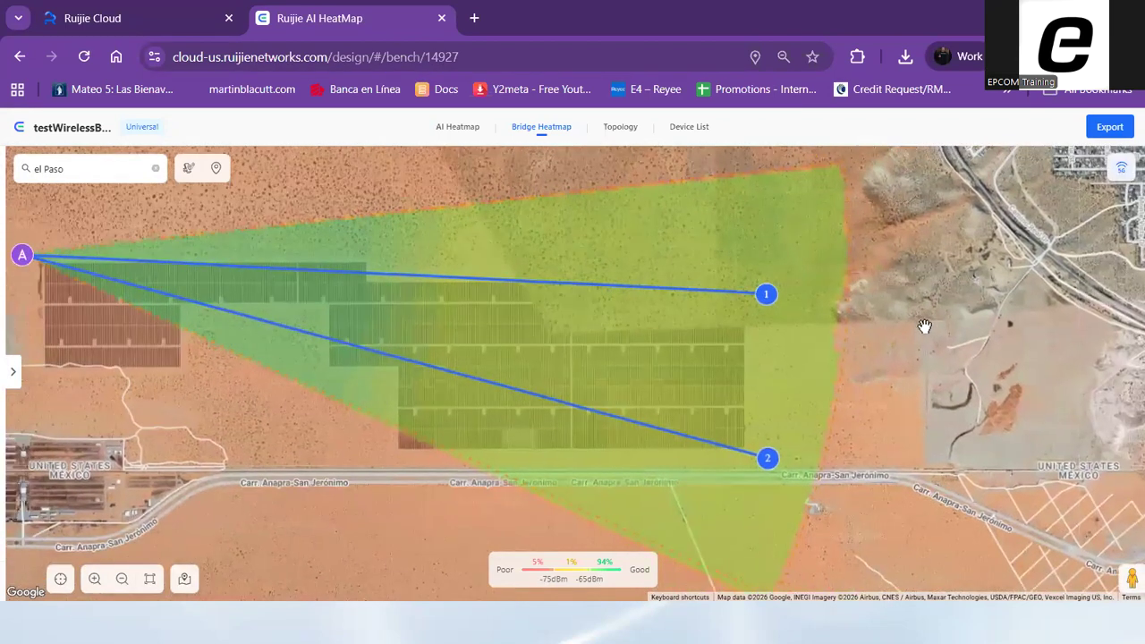
scroll(925, 327, "down", 1)
left_click_drag(529, 455, 238, 467)
left_click(554, 329)
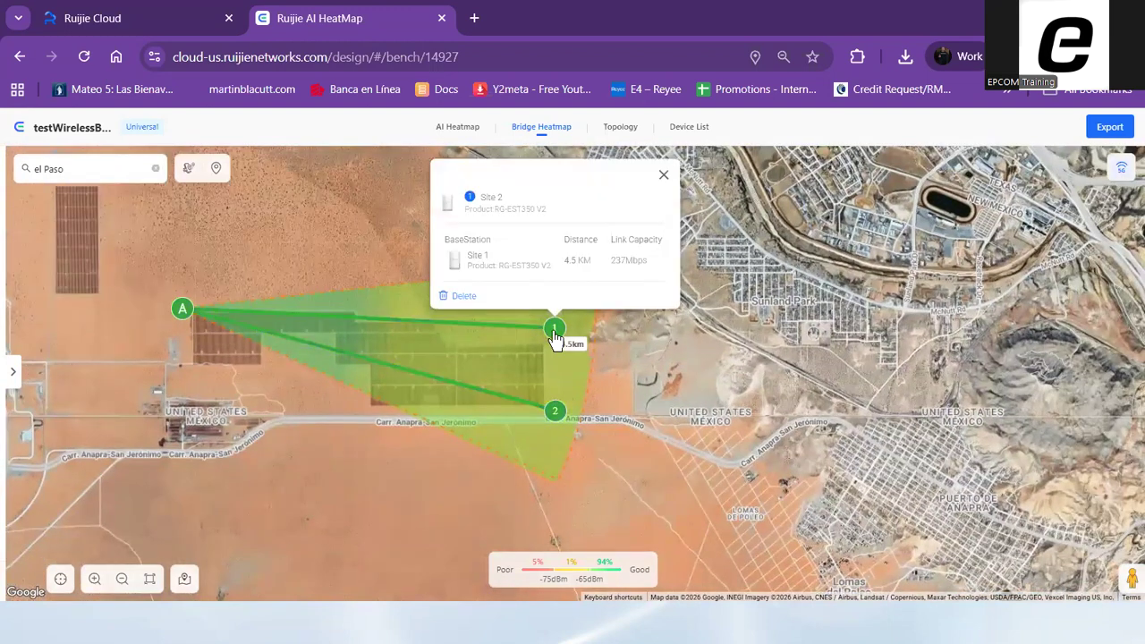
Open the product selection for the link from base station A to site 1 and examine its coordinates, azimuth, tilt, capacity and expected signal
left_click(552, 338)
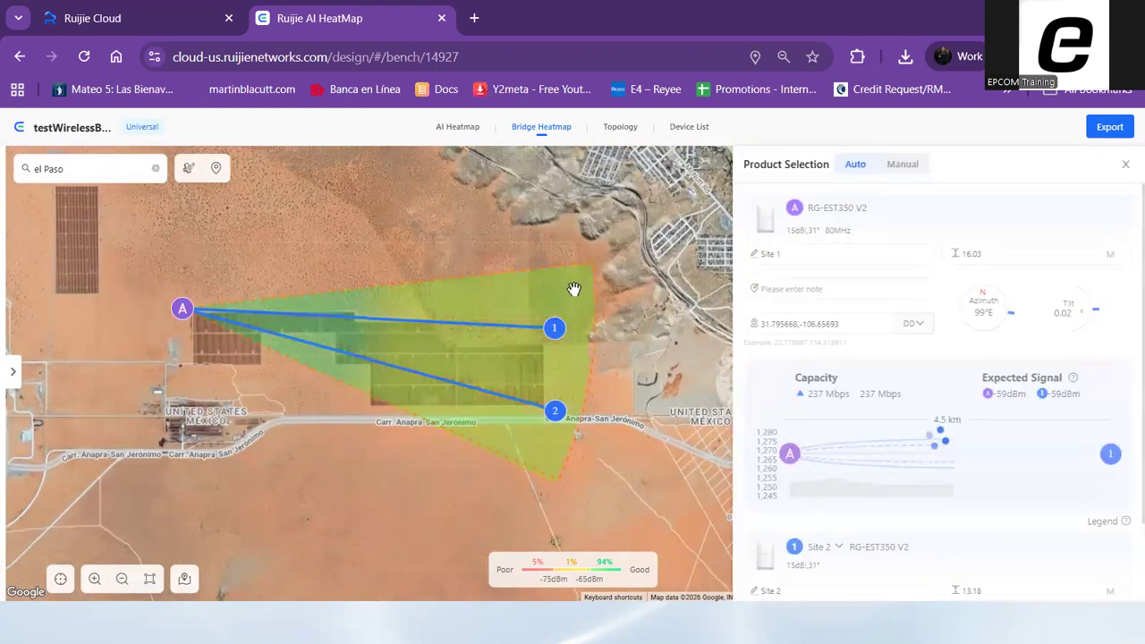
left_click(771, 324)
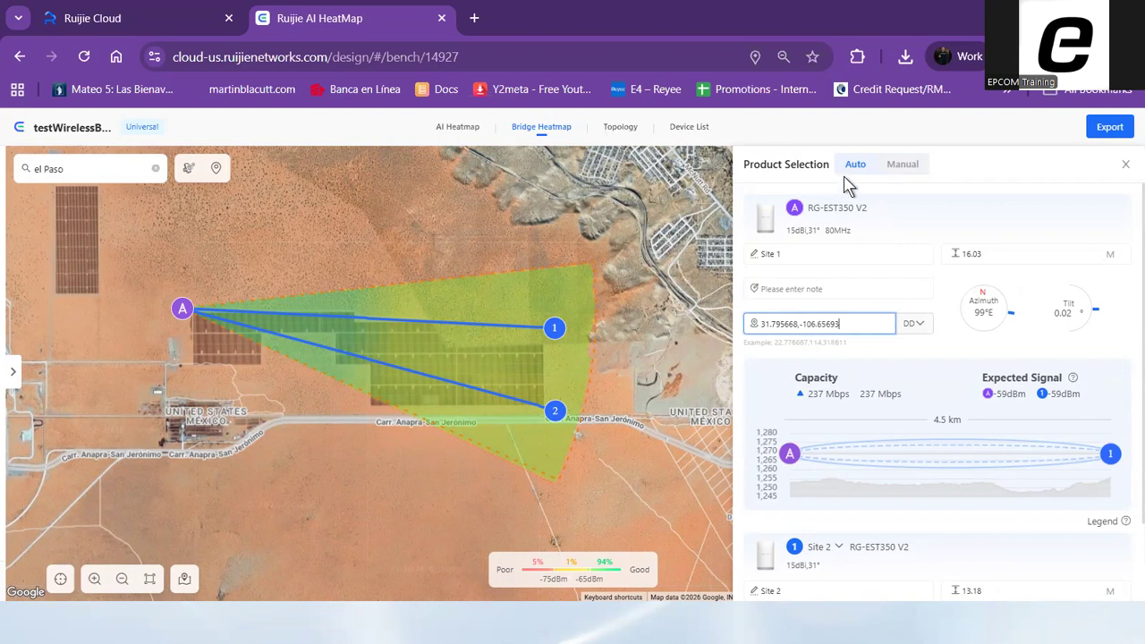
scroll(1056, 366, "down", 2)
scroll(984, 304, "up", 2)
left_click(1020, 325)
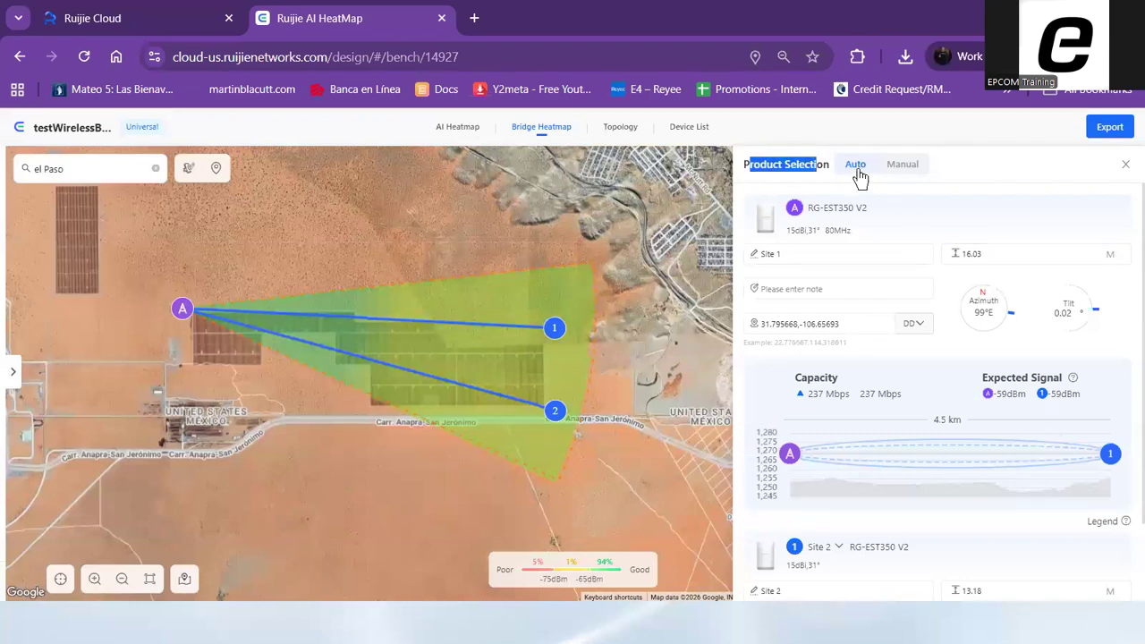
Switch product selection to Manual, try a base station azimuth of 109°, and return it to 99°
left_click(898, 168)
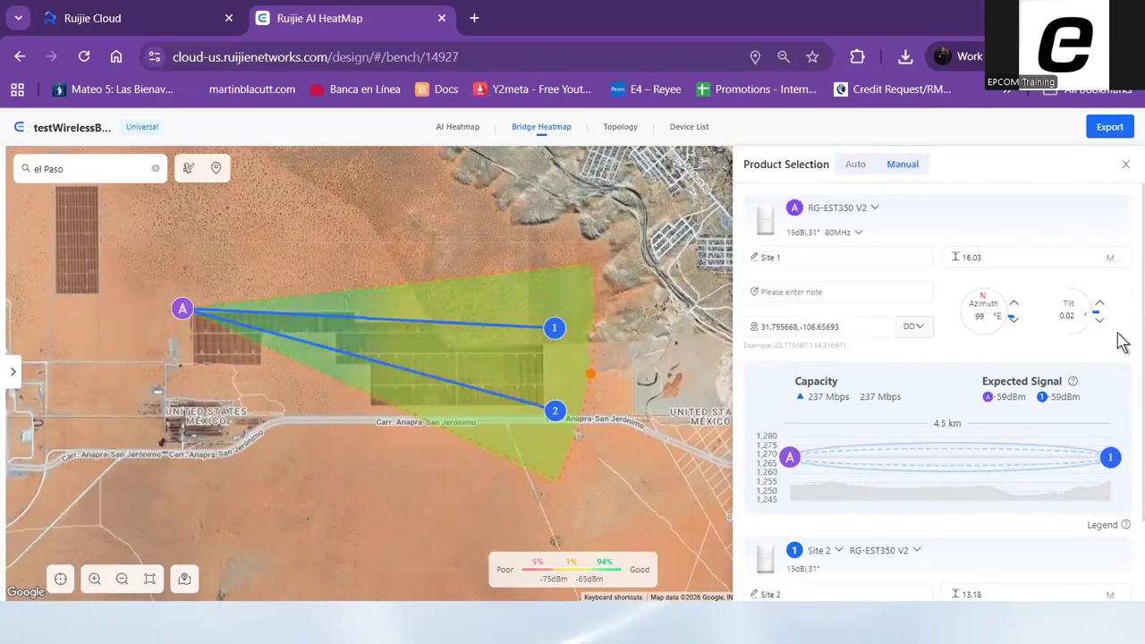
left_click(1015, 305)
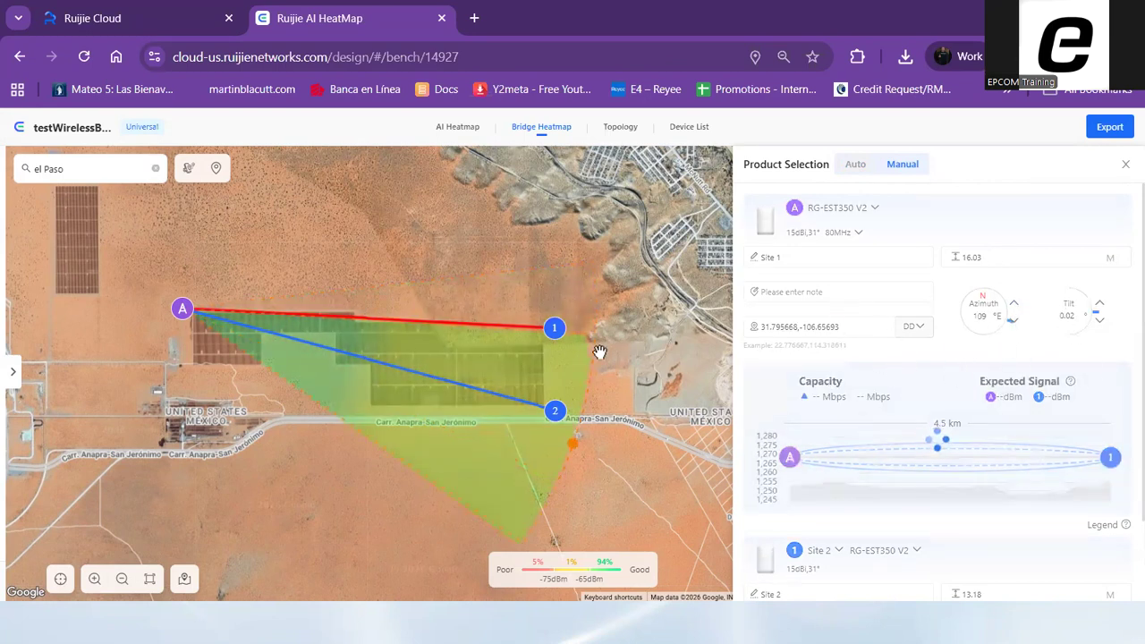
left_click(1013, 321)
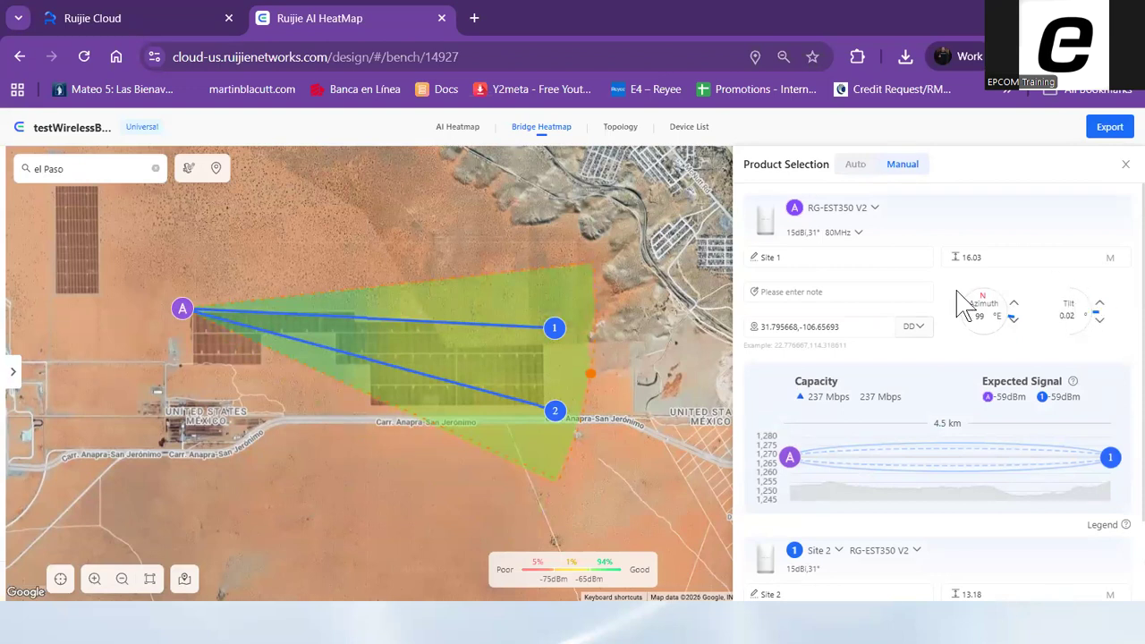
Examine the antenna heights, azimuths, tilts and line-of-sight profile of the link from base station A to site 1
left_click(1003, 261)
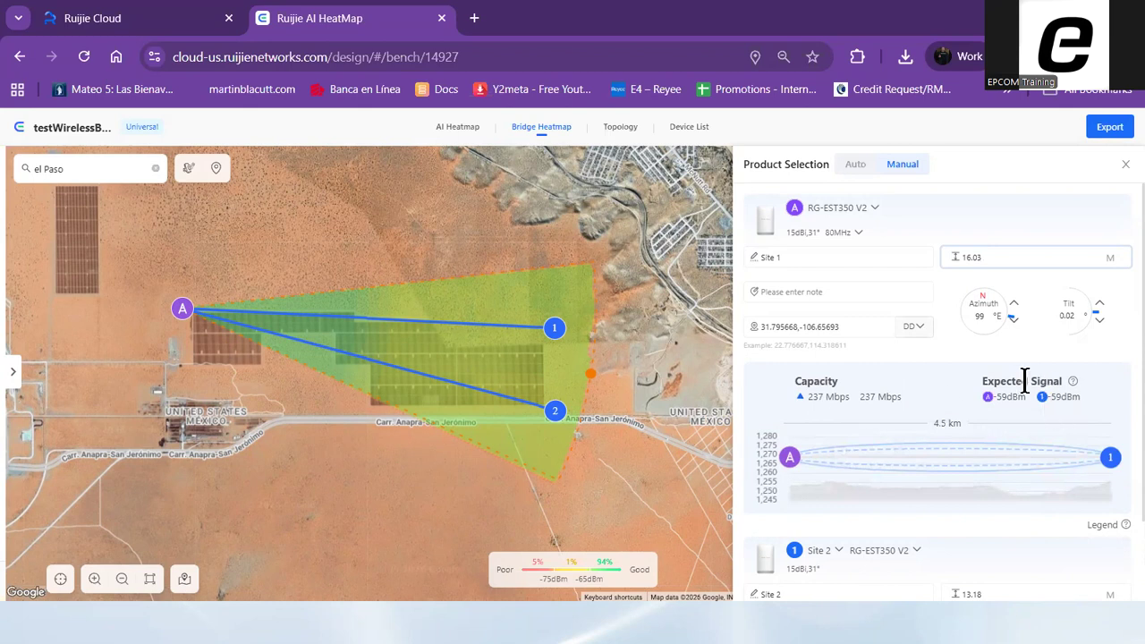
scroll(1097, 436, "down", 1)
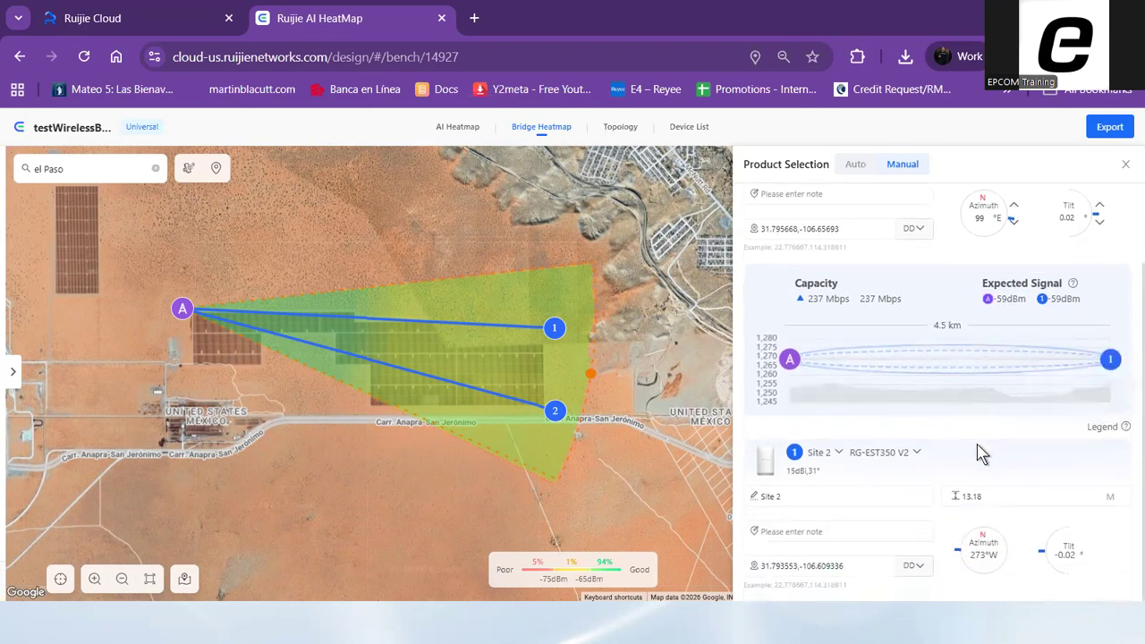
scroll(1029, 460, "up", 1)
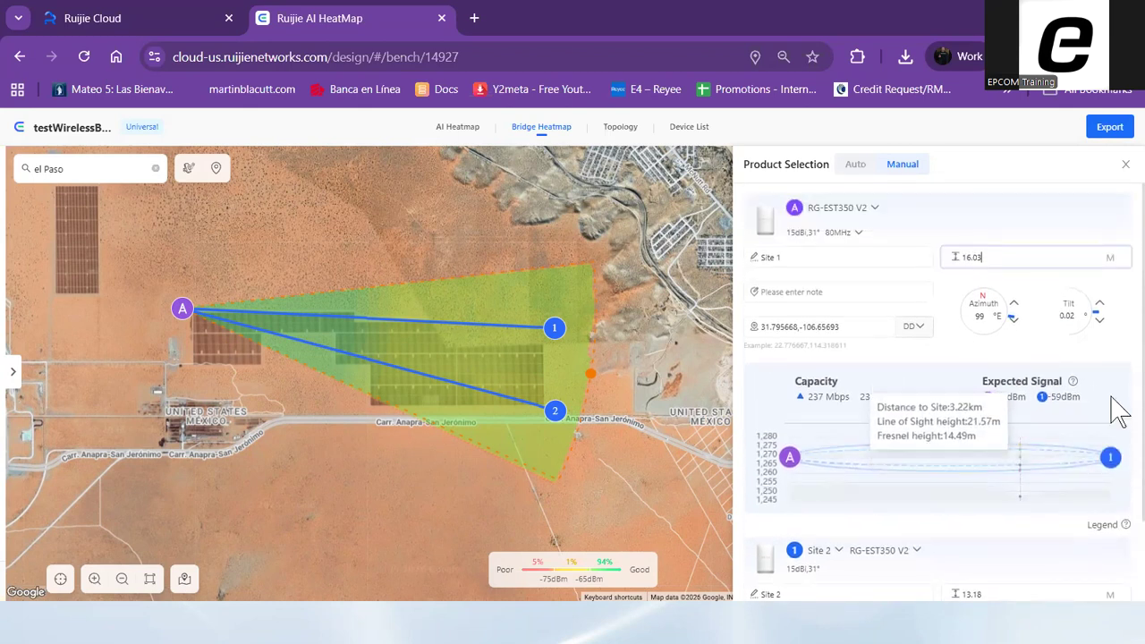
Try the RG-EST310 V2 as base station A's product and check its coverage, site distances and link capacity
left_click(875, 209)
left_click(875, 211)
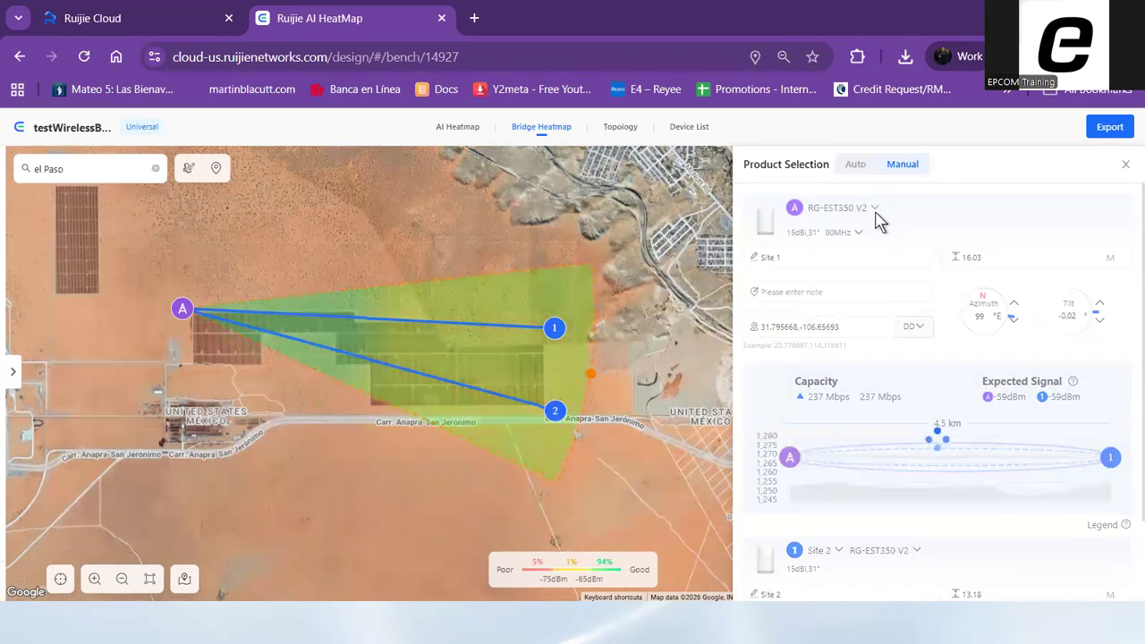
left_click(876, 213)
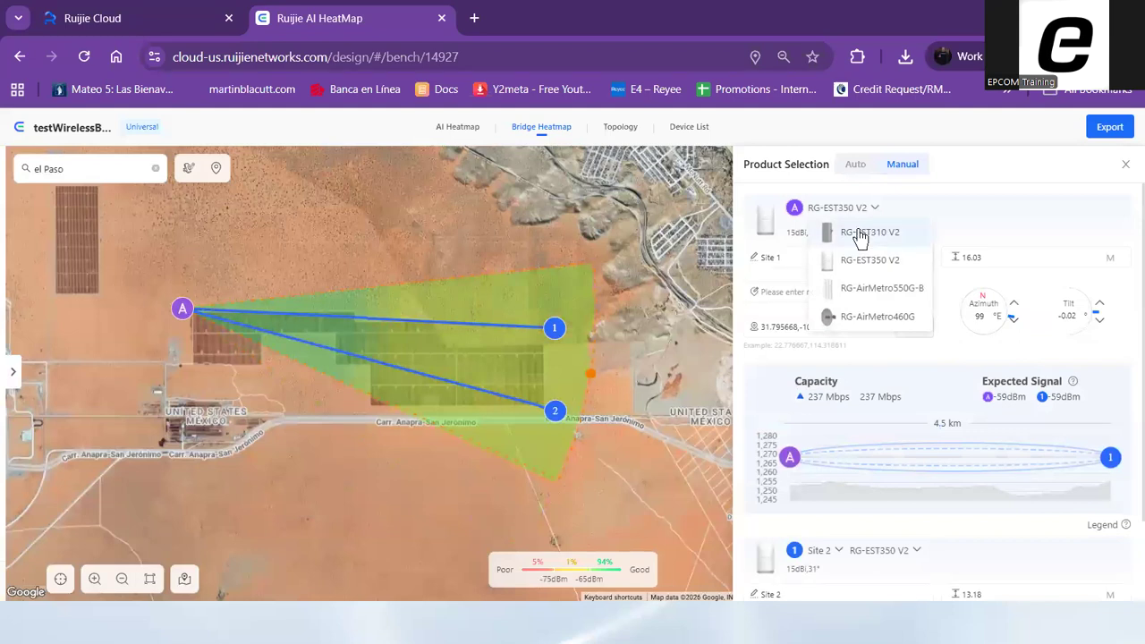
left_click(867, 235)
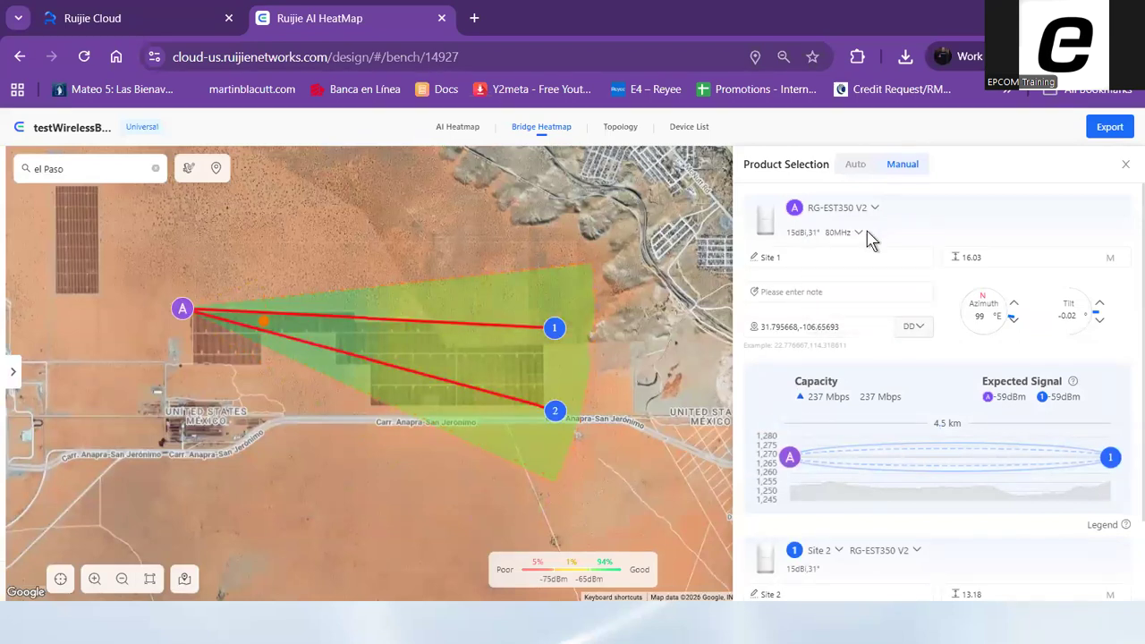
left_click(176, 297)
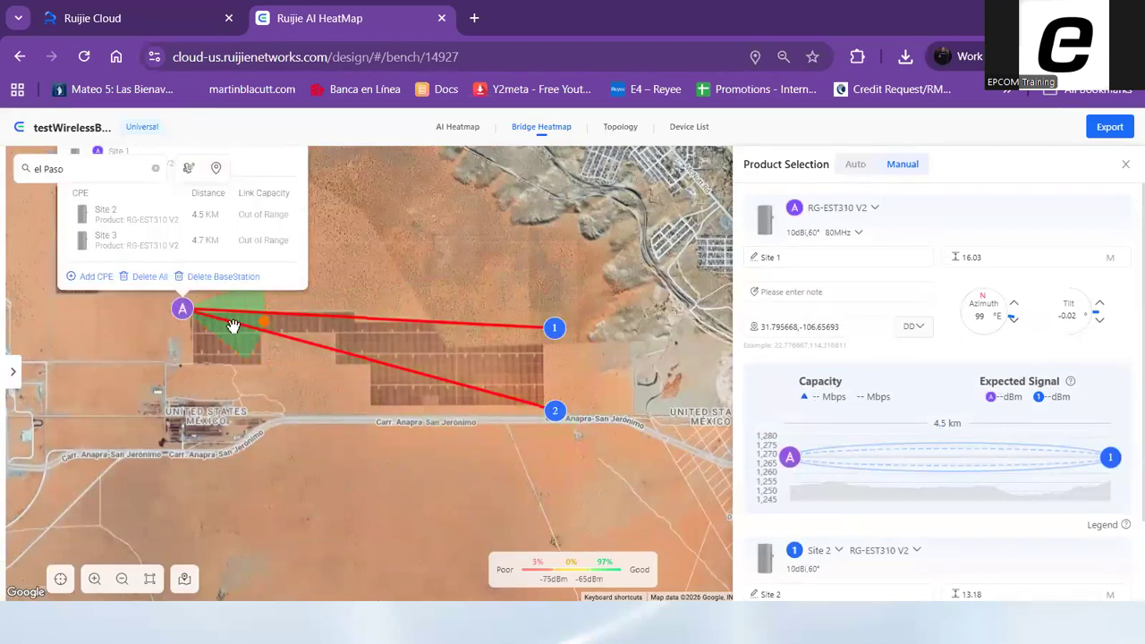
left_click(270, 367)
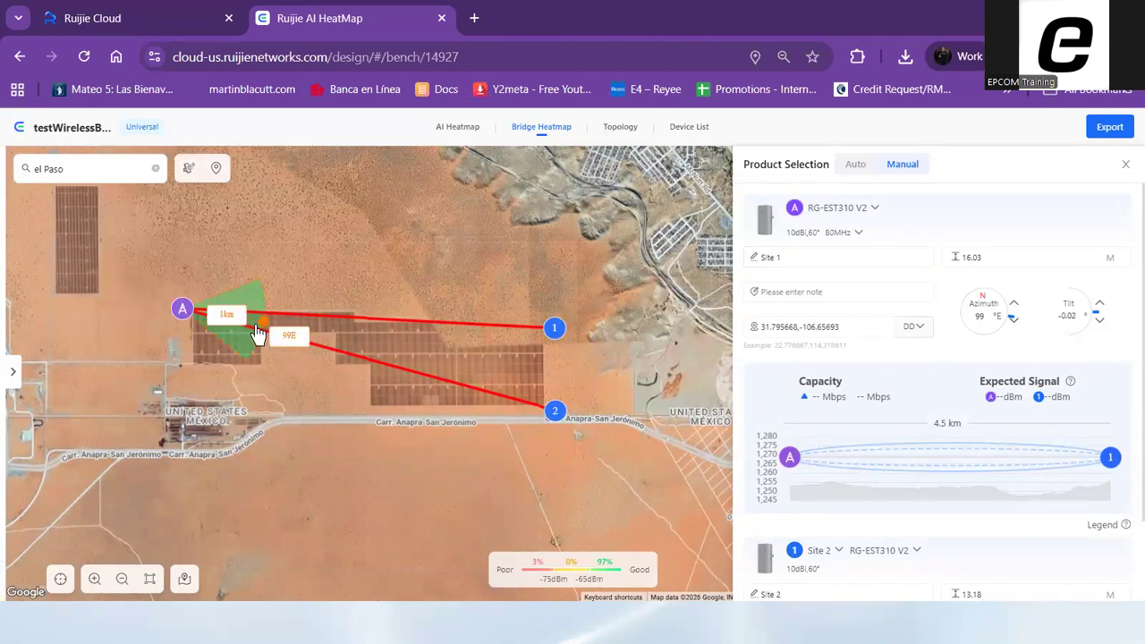
left_click(182, 313)
mouse_move(184, 315)
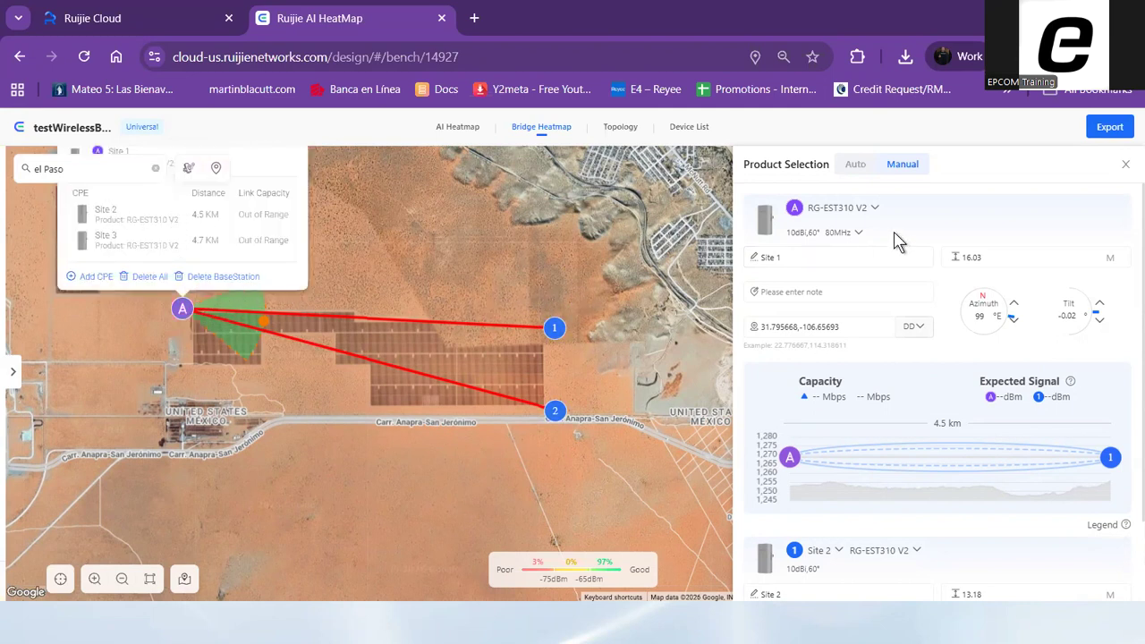
Set base station A's product back to RG-EST350 V2 and check the coverage over both sites
left_click(875, 210)
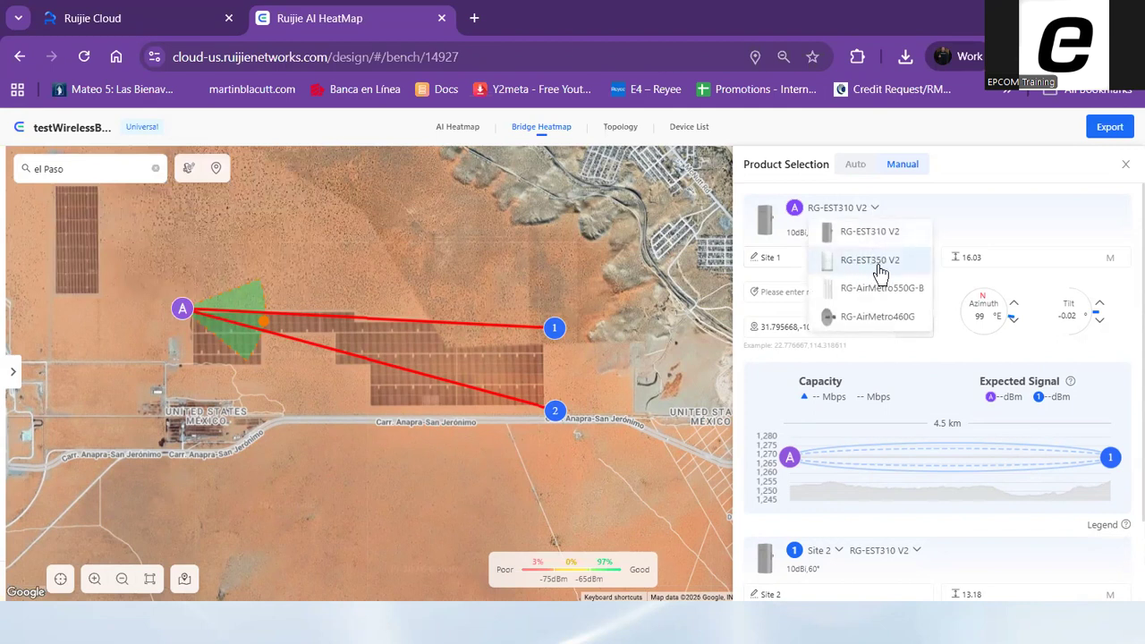
left_click(880, 266)
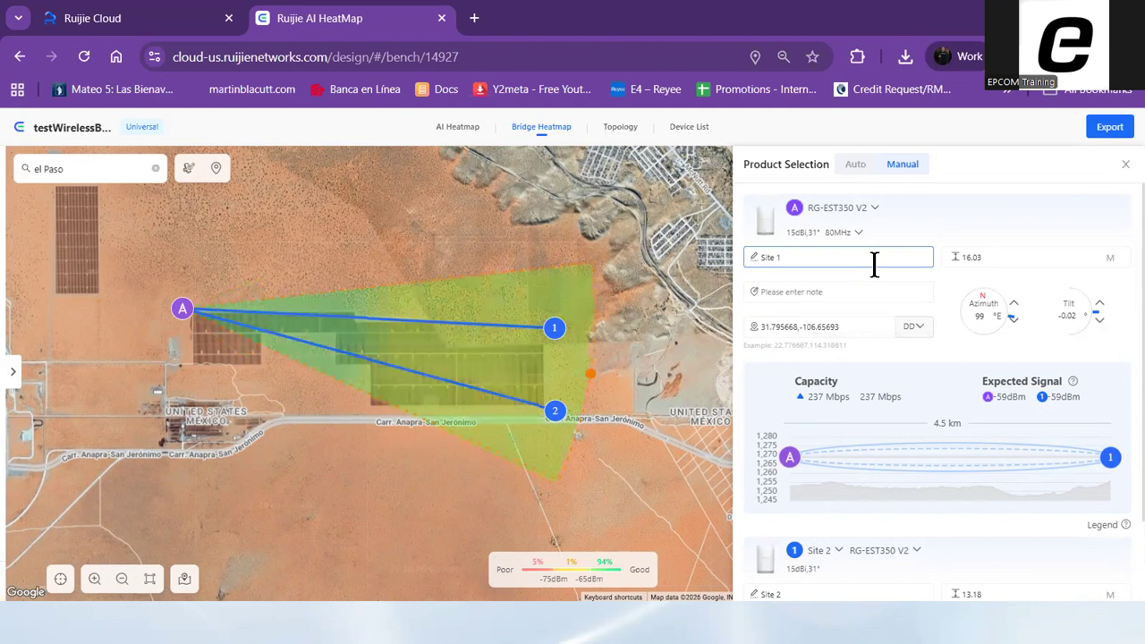
left_click_drag(650, 378, 587, 387)
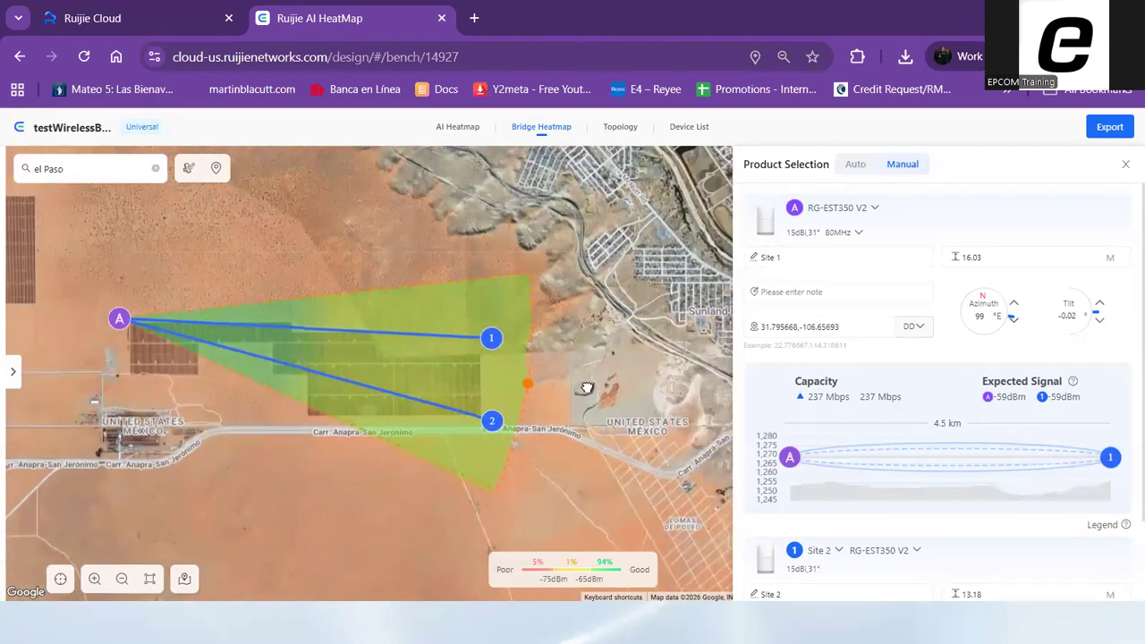
left_click(491, 421)
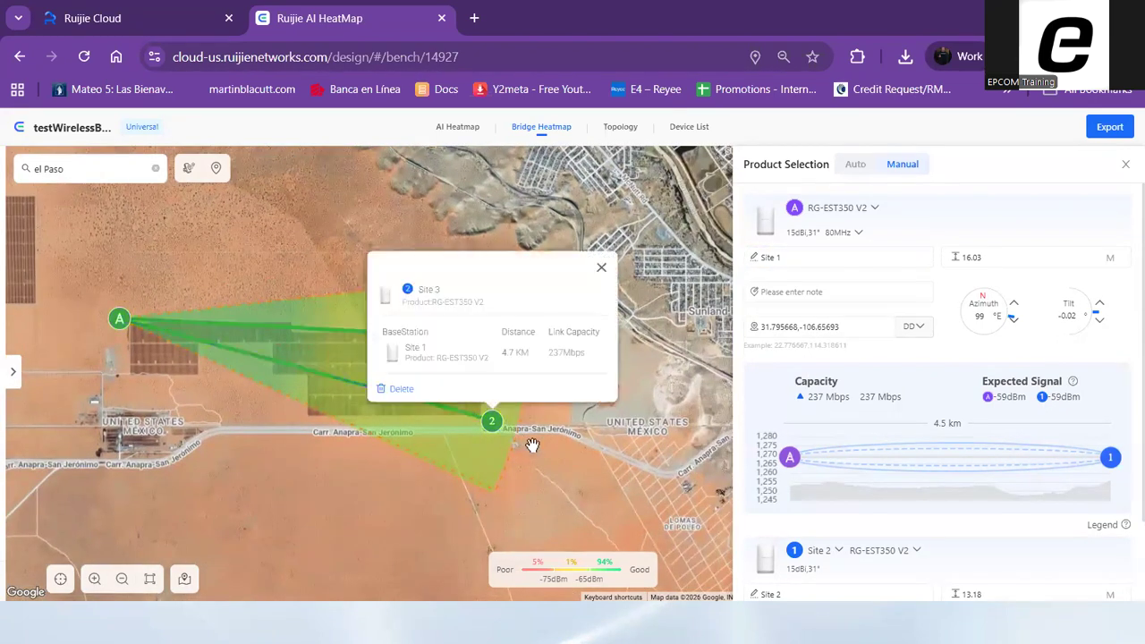
Open the export preview of the bridge design and review its product list and topology sections
left_click(1109, 128)
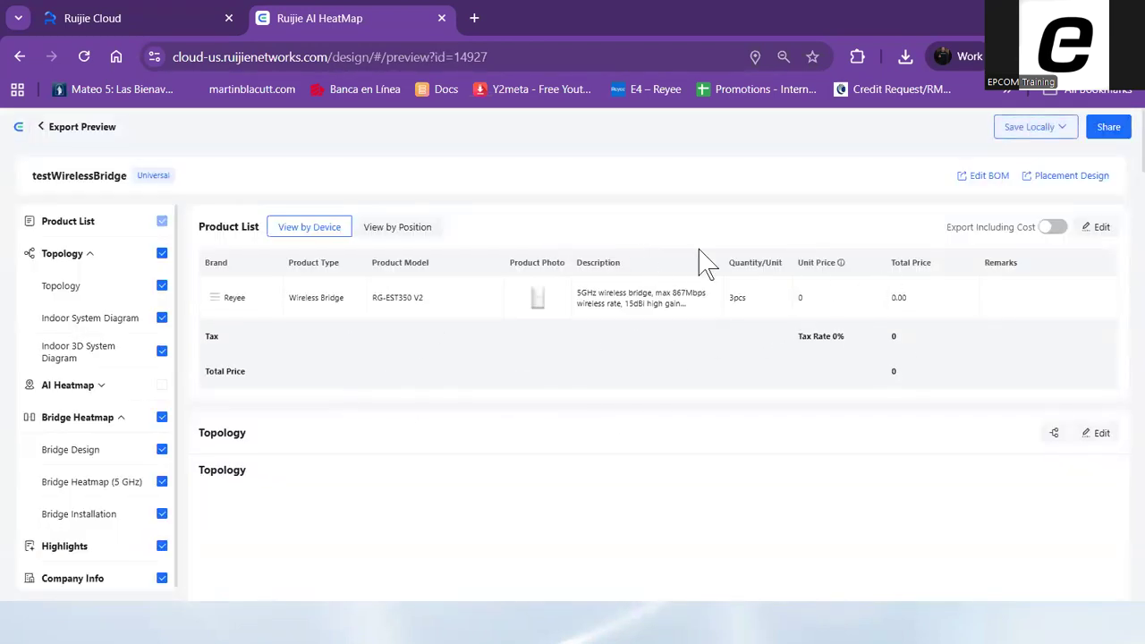
scroll(707, 262, "down", 5)
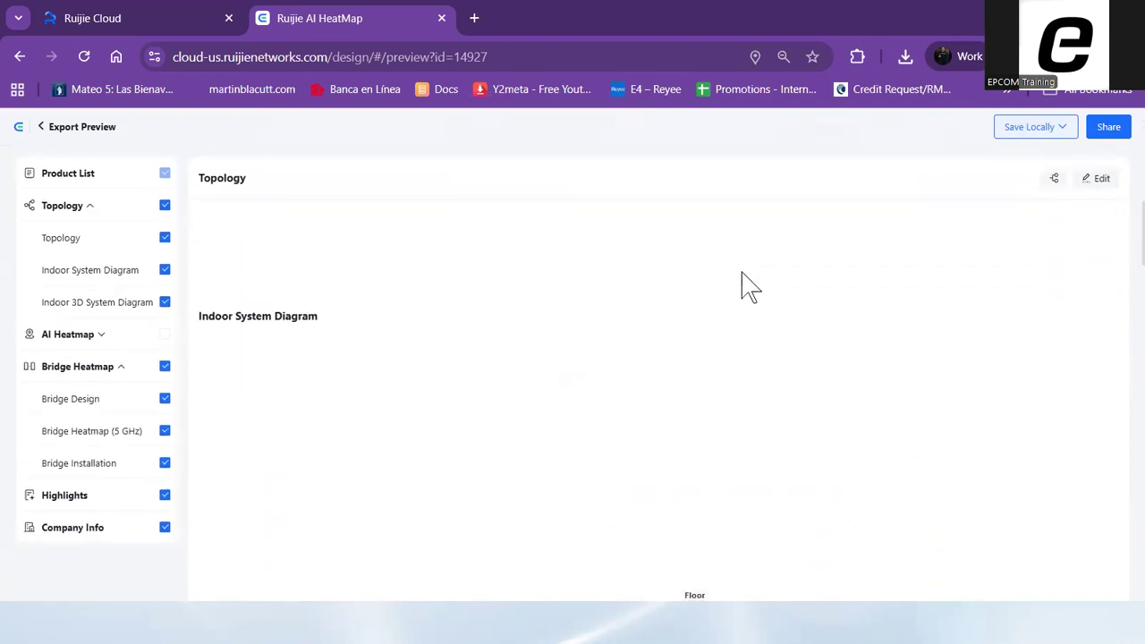
scroll(1058, 299, "up", 5)
scroll(1020, 299, "down", 10)
scroll(895, 325, "up", 10)
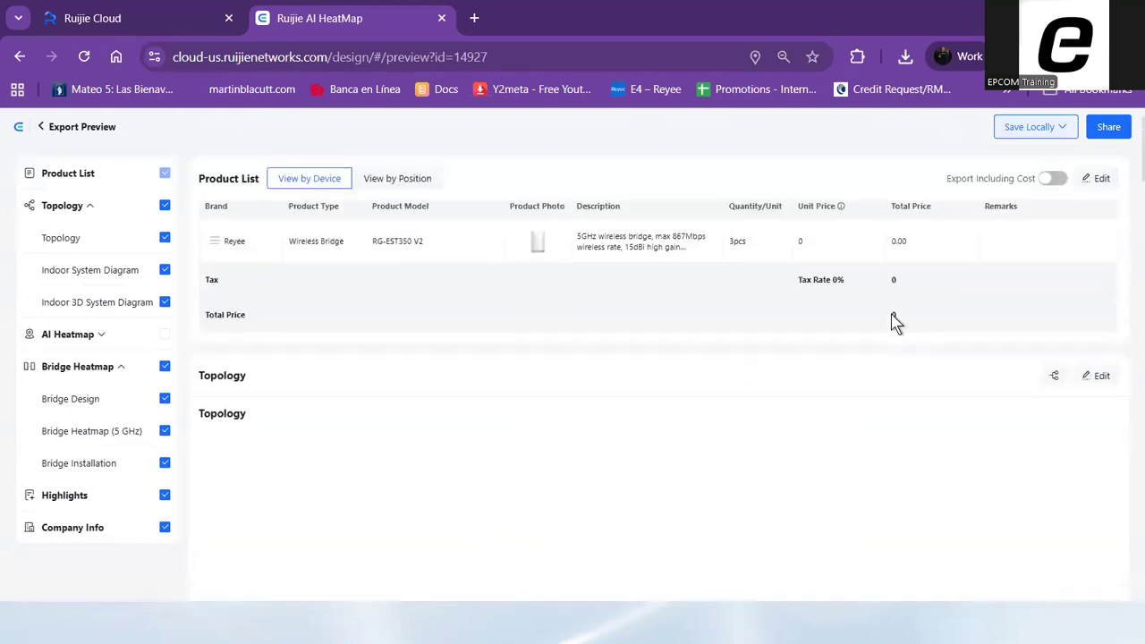
Save the design report locally as a Word document and open the downloaded file in a maximized Word window
left_click(1059, 135)
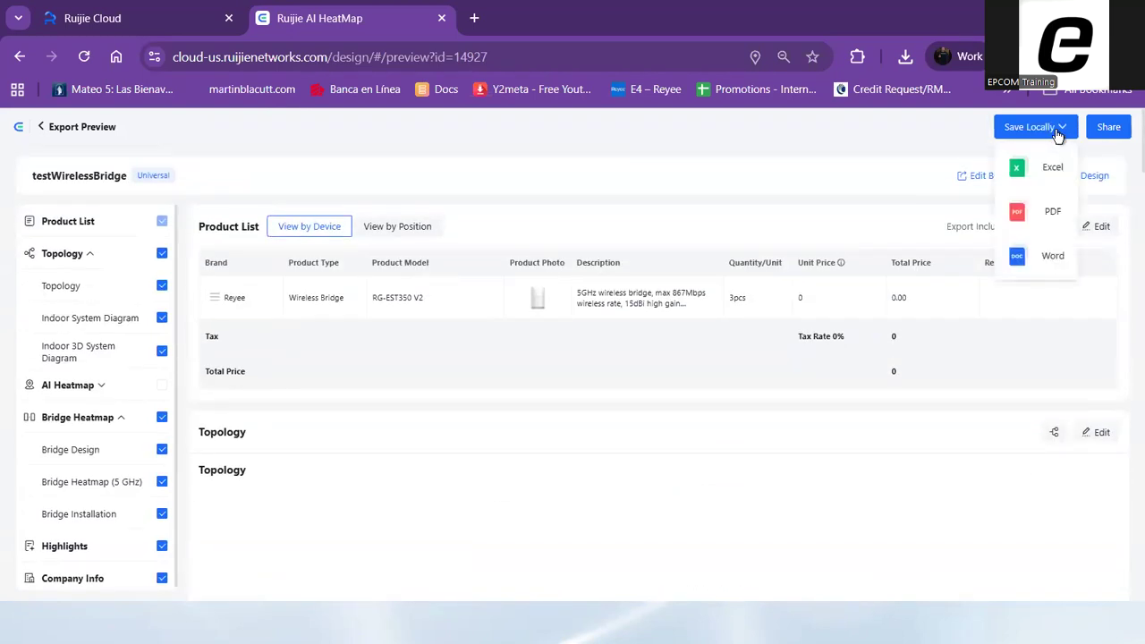
mouse_move(1058, 134)
left_click(1052, 259)
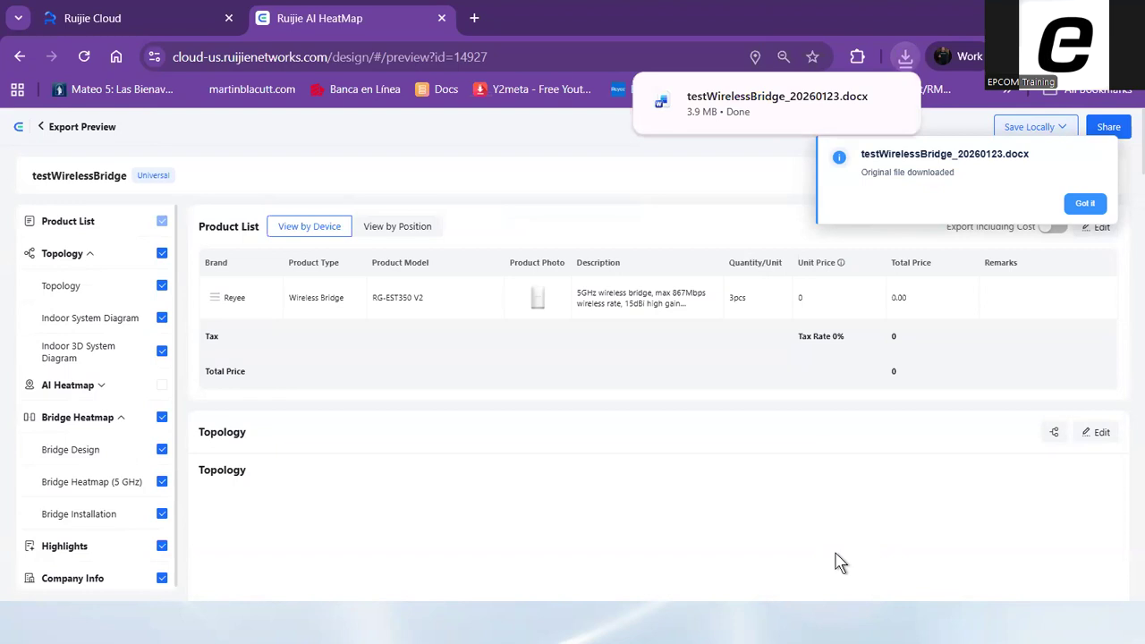
left_click(767, 114)
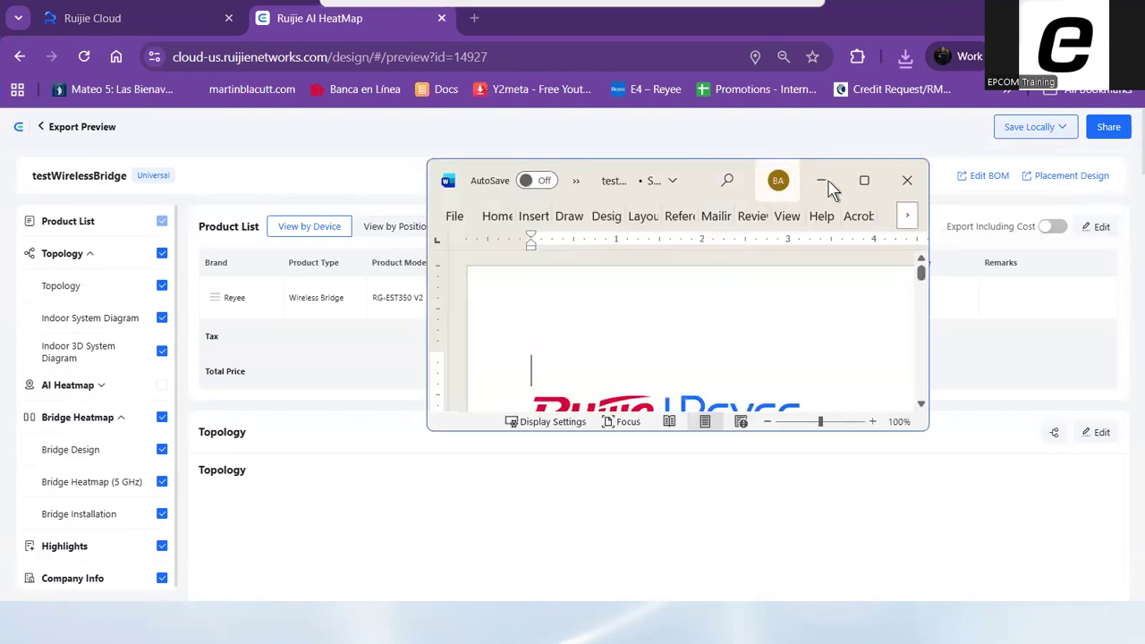
left_click(864, 179)
Examine the report's cover, highlights, product list, bridge design and 5 GHz bridge heatmap sections
scroll(655, 273, "down", 15)
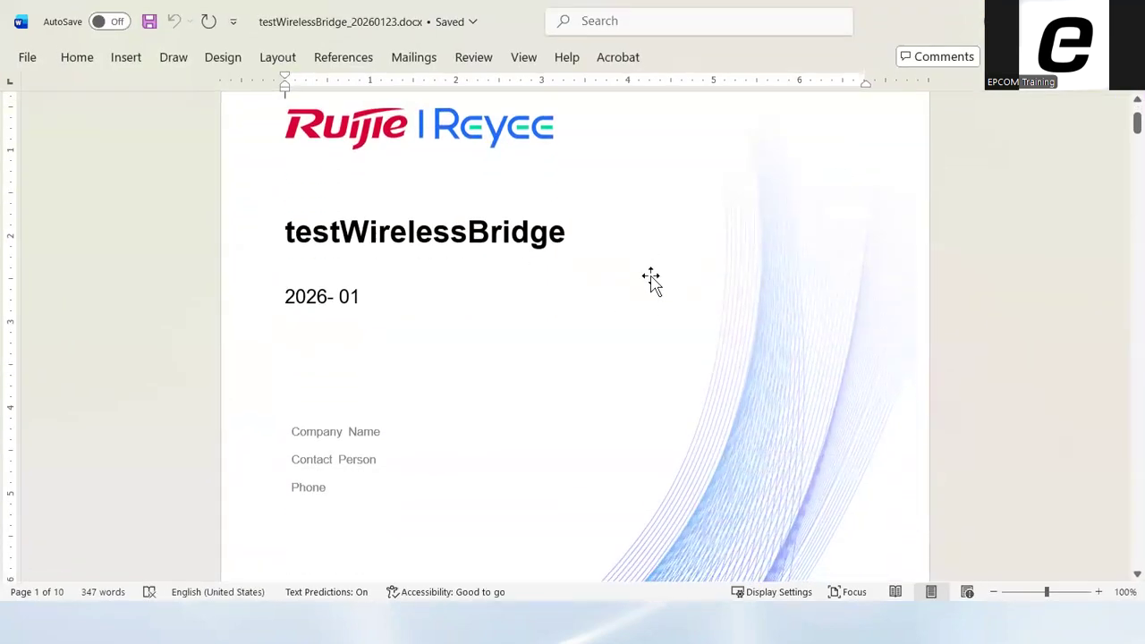
scroll(662, 292, "down", 4)
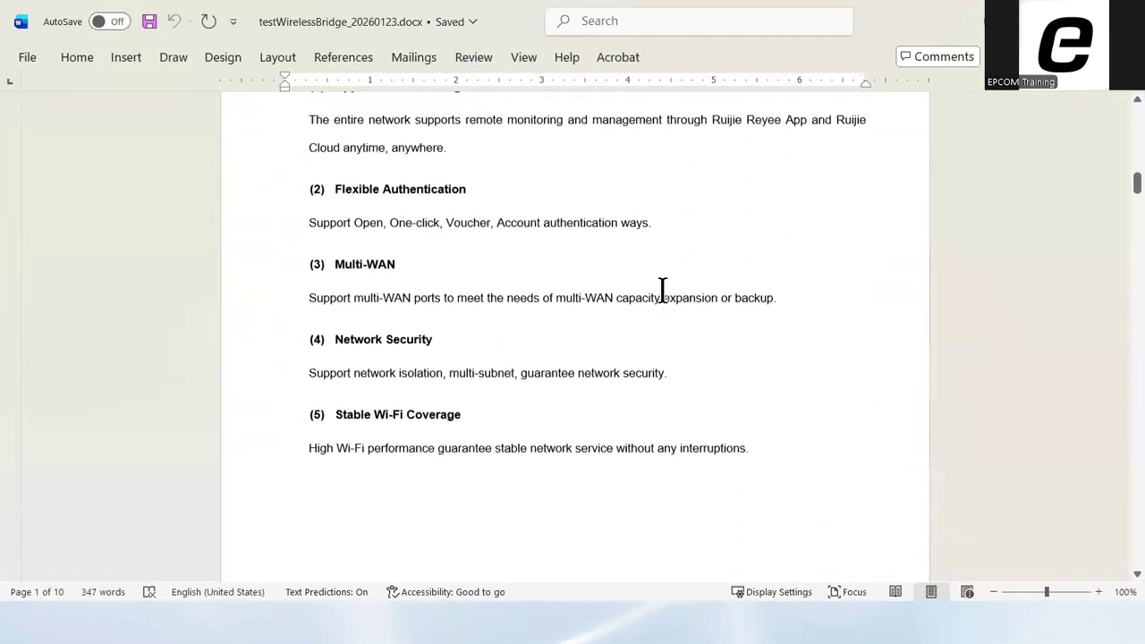
scroll(659, 289, "up", 3)
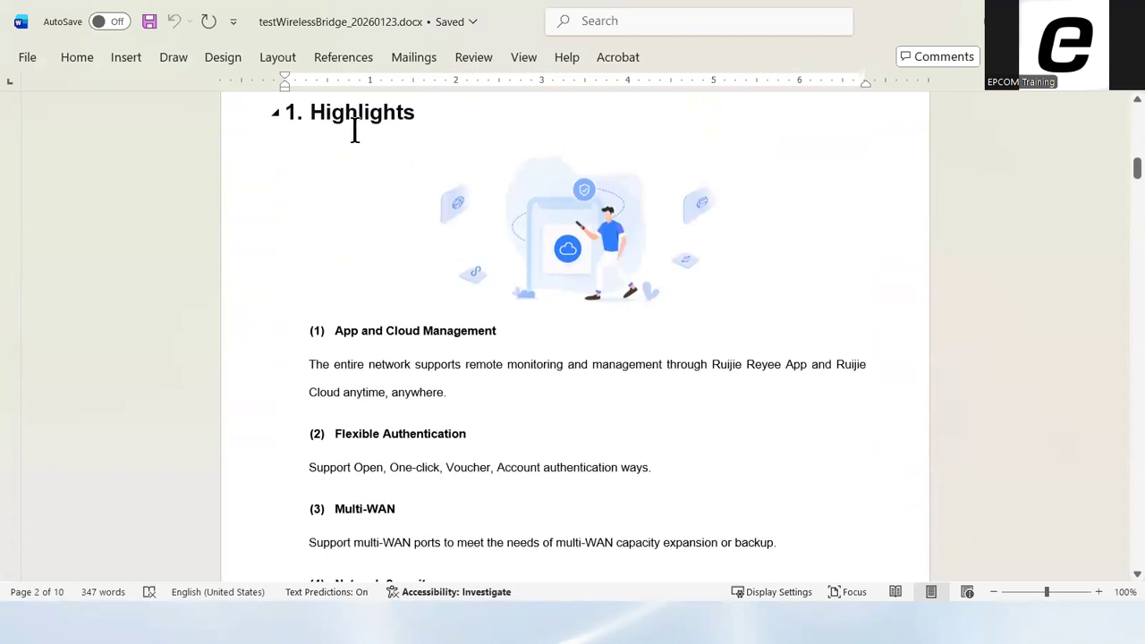
scroll(713, 243, "down", 10)
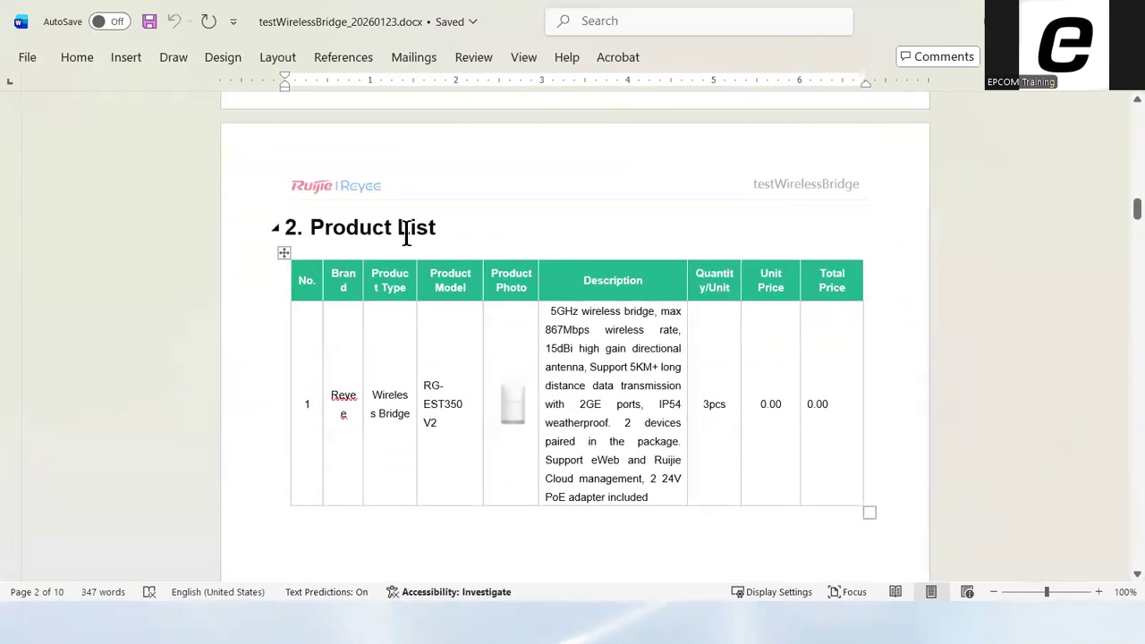
scroll(672, 281, "down", 12)
scroll(674, 287, "down", 10)
scroll(674, 297, "up", 3)
scroll(674, 297, "down", 10)
scroll(680, 309, "down", 10)
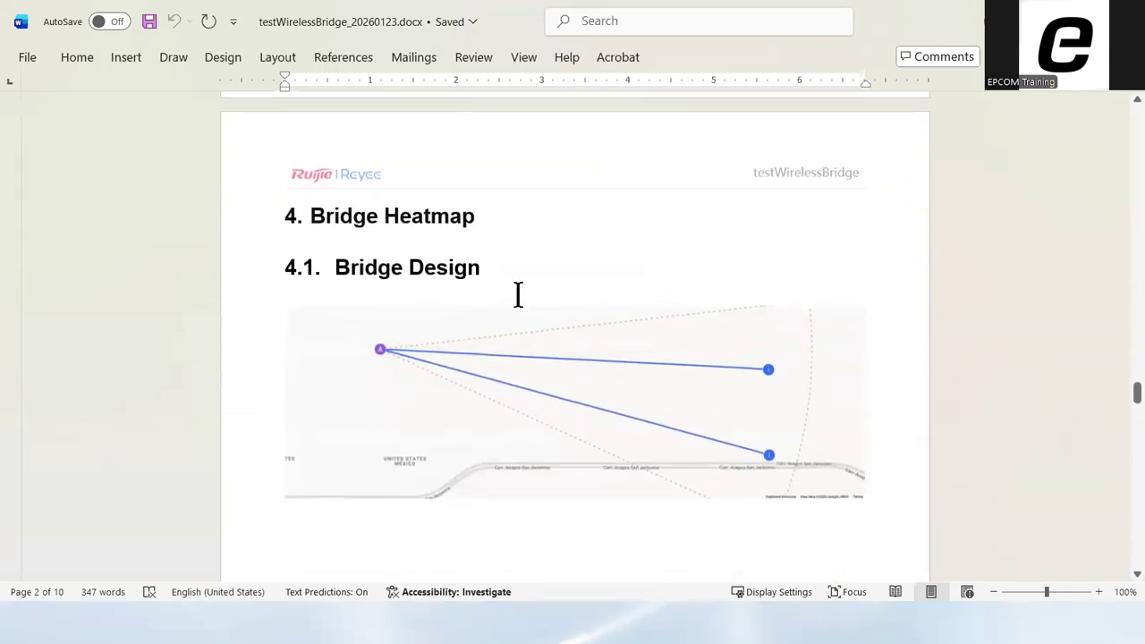
scroll(695, 331, "down", 10)
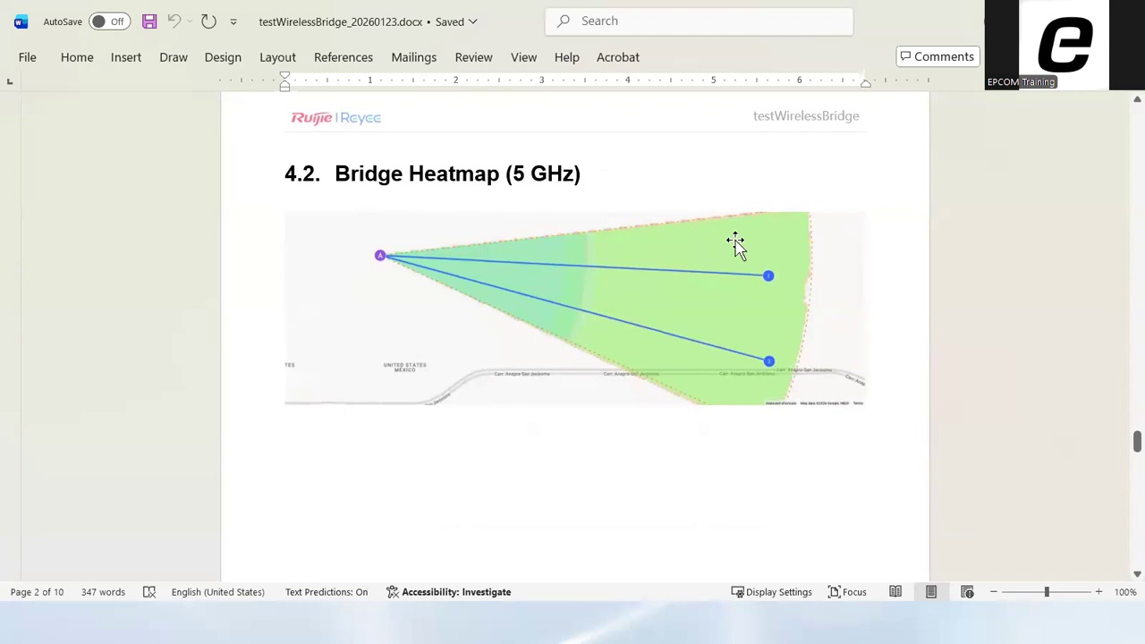
Examine the bridge installation table's device info, location, azimuth and tilt for Sites 1, 2 and 3
scroll(747, 250, "down", 10)
scroll(754, 258, "down", 5)
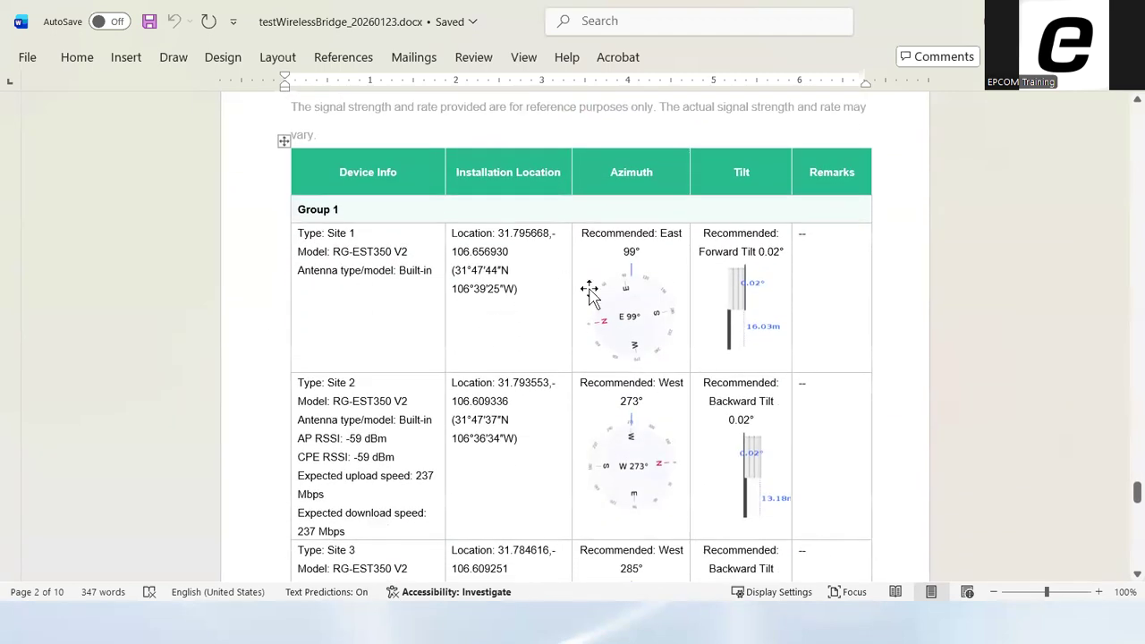
scroll(589, 291, "down", 3)
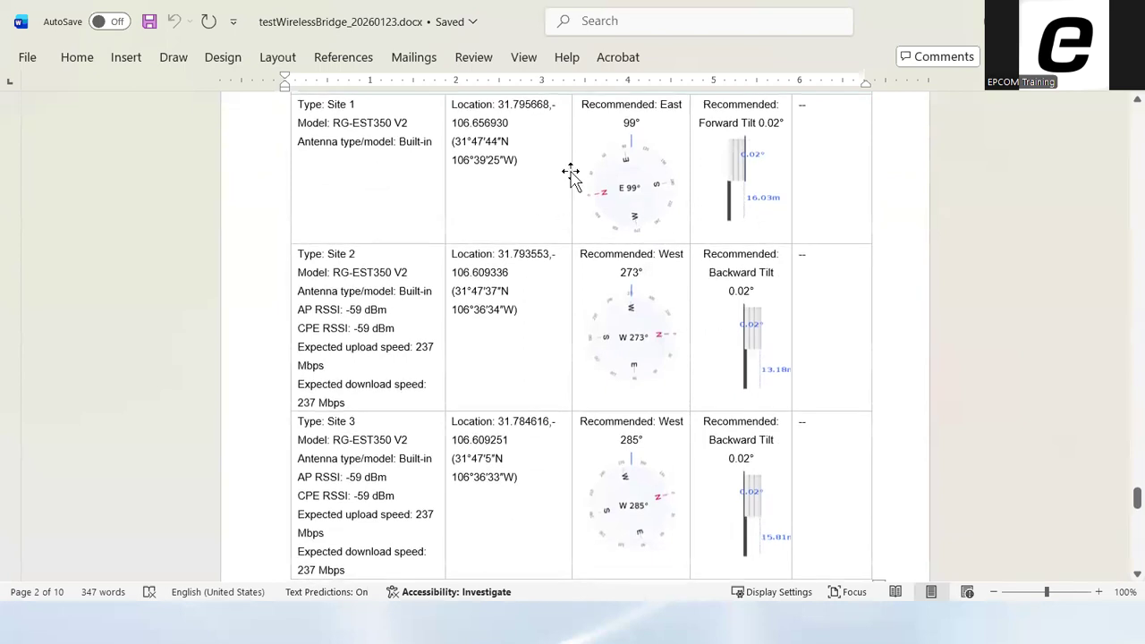
scroll(672, 238, "up", 3)
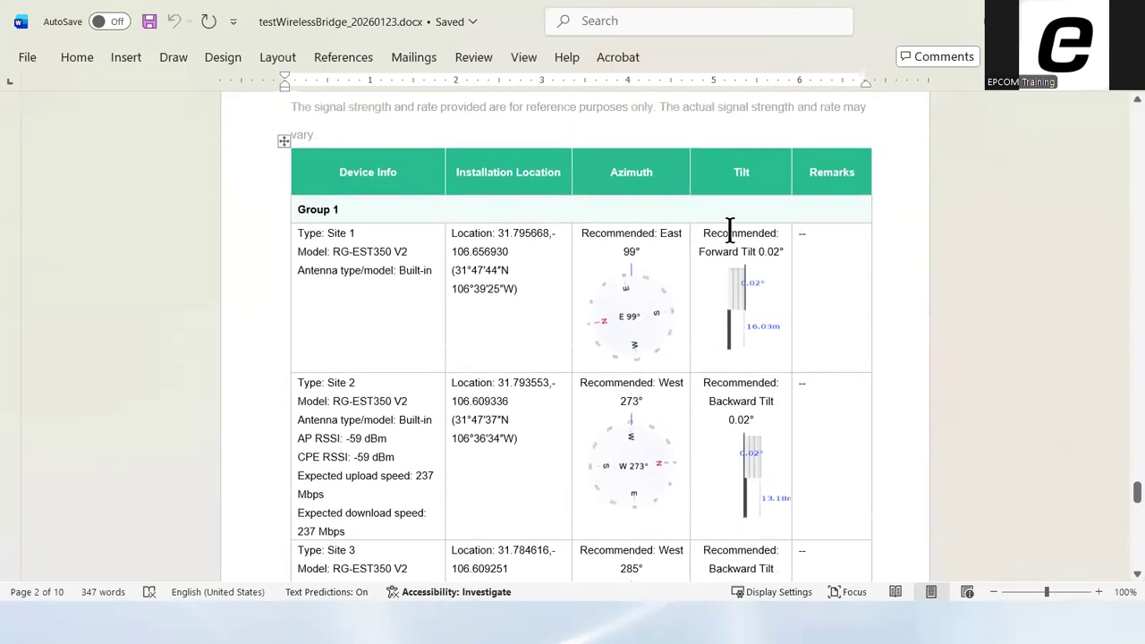
left_click(547, 238)
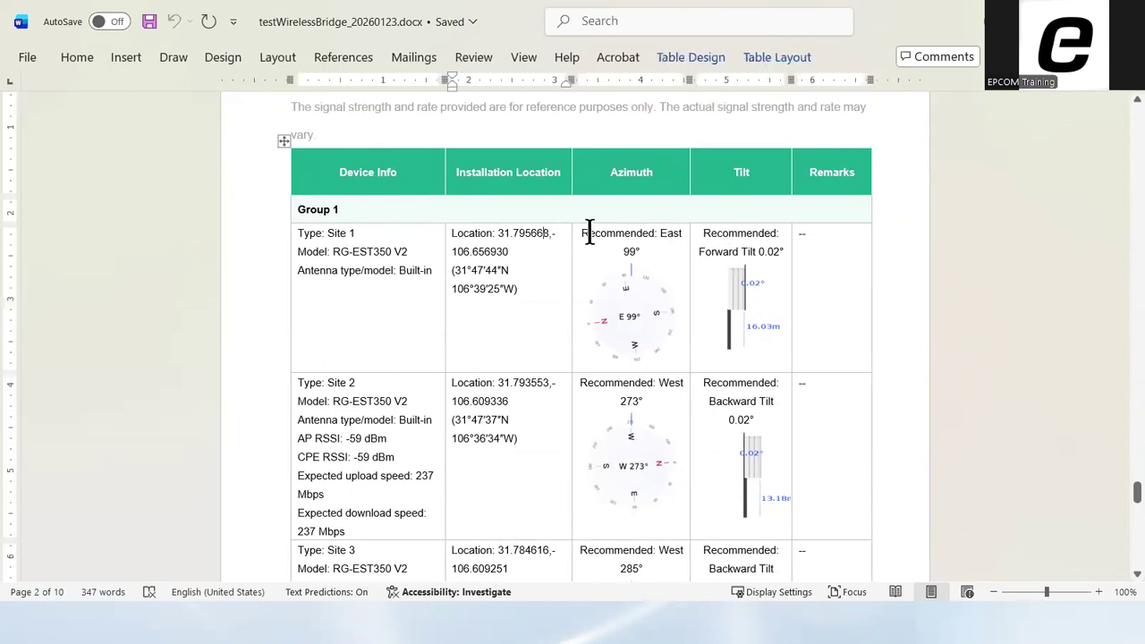
left_click_drag(600, 231, 666, 244)
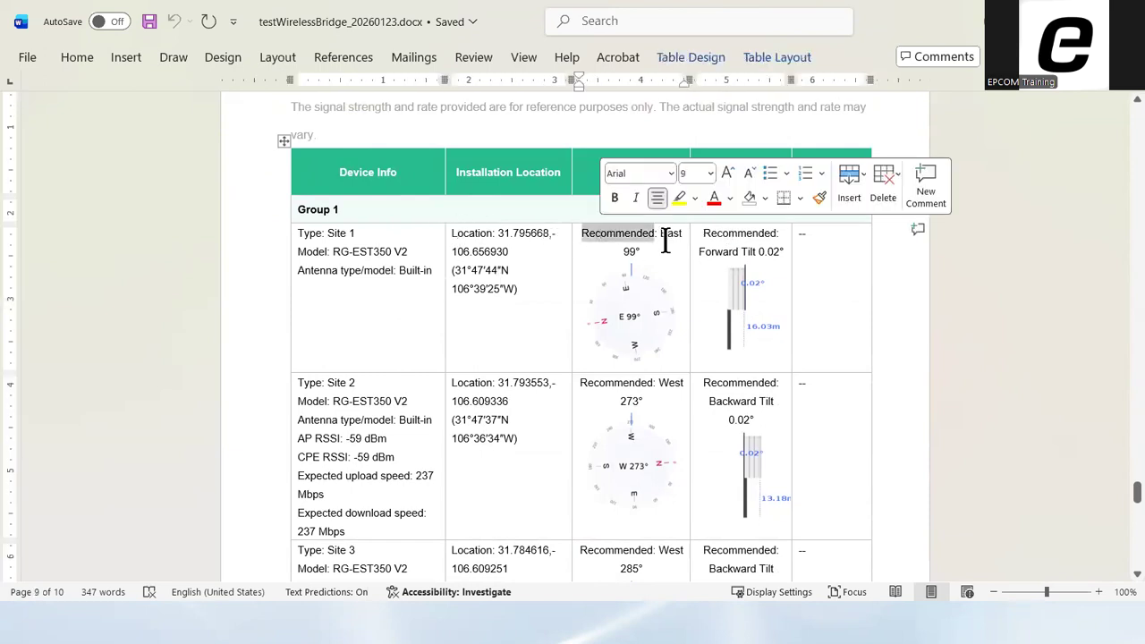
left_click(672, 238)
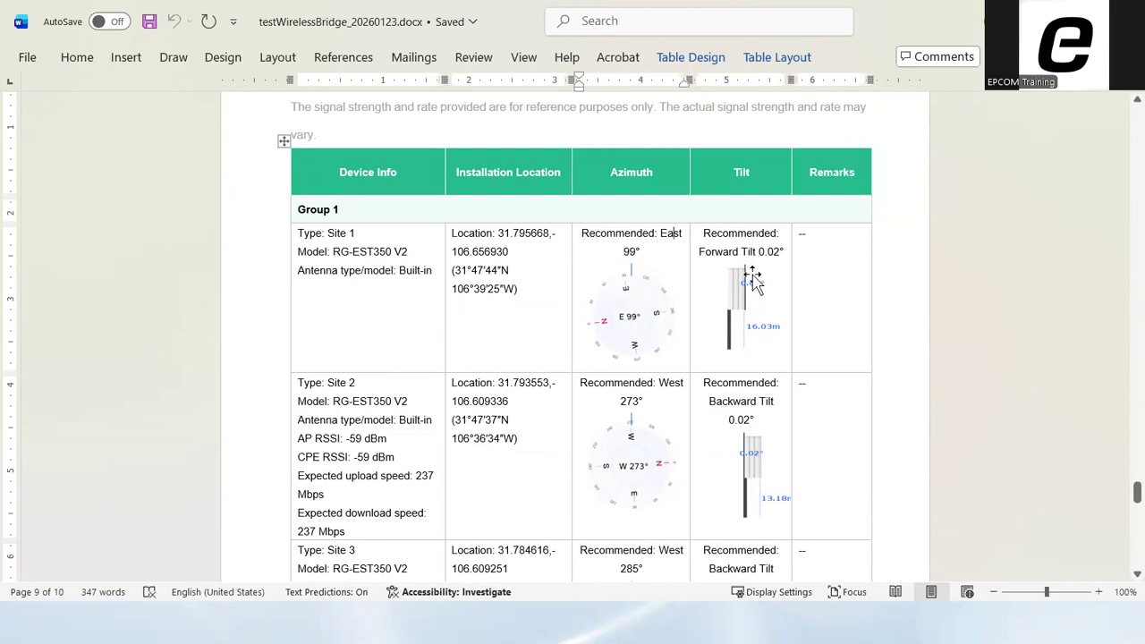
scroll(778, 362, "down", 6)
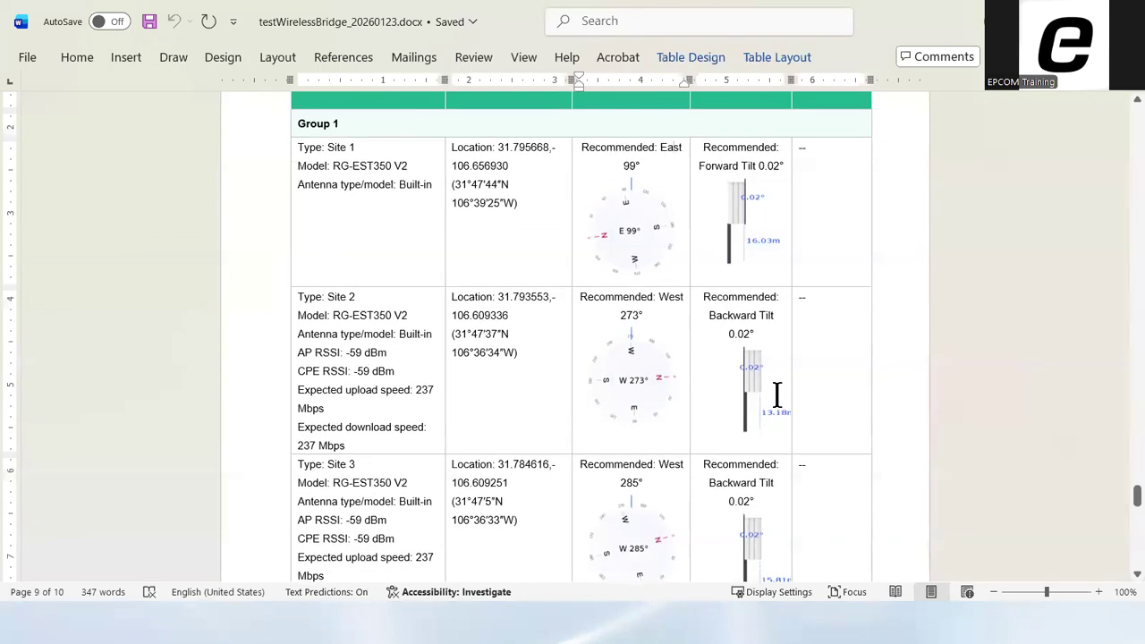
scroll(779, 385, "down", 10)
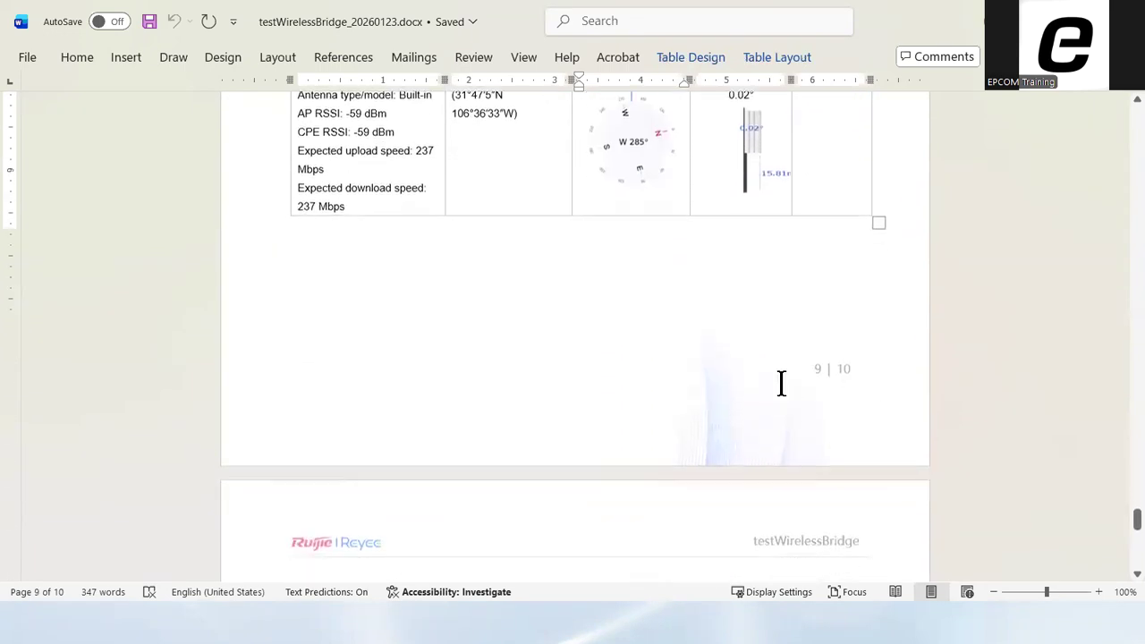
scroll(776, 383, "up", 12)
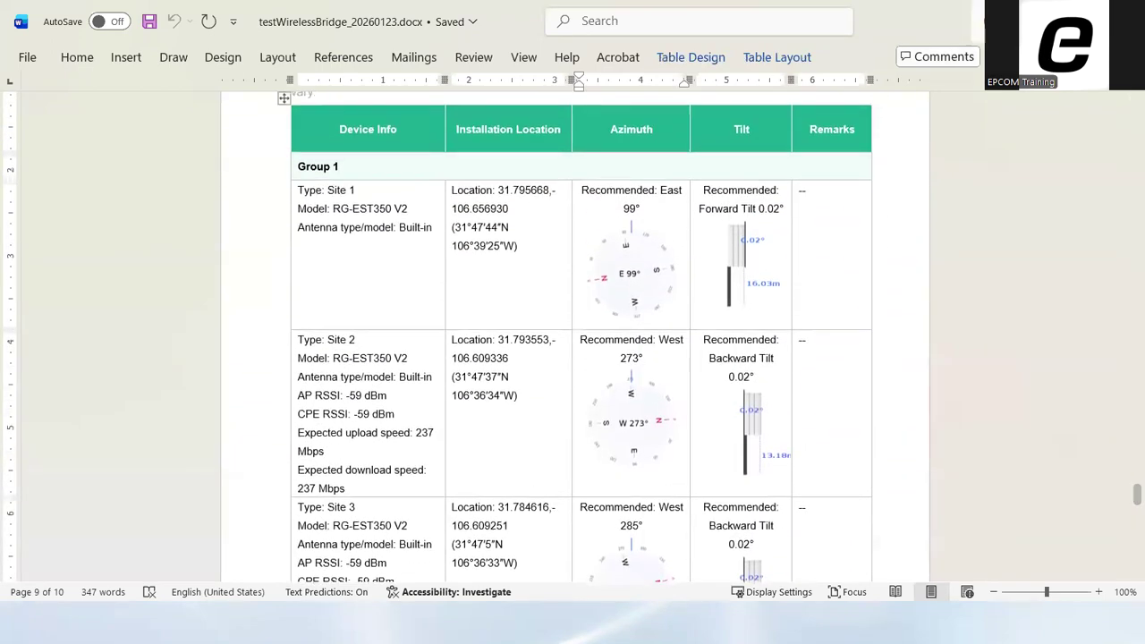
Switch from Word back to the browser and return from the export preview to the bridge heatmap design
left_click(1038, 19)
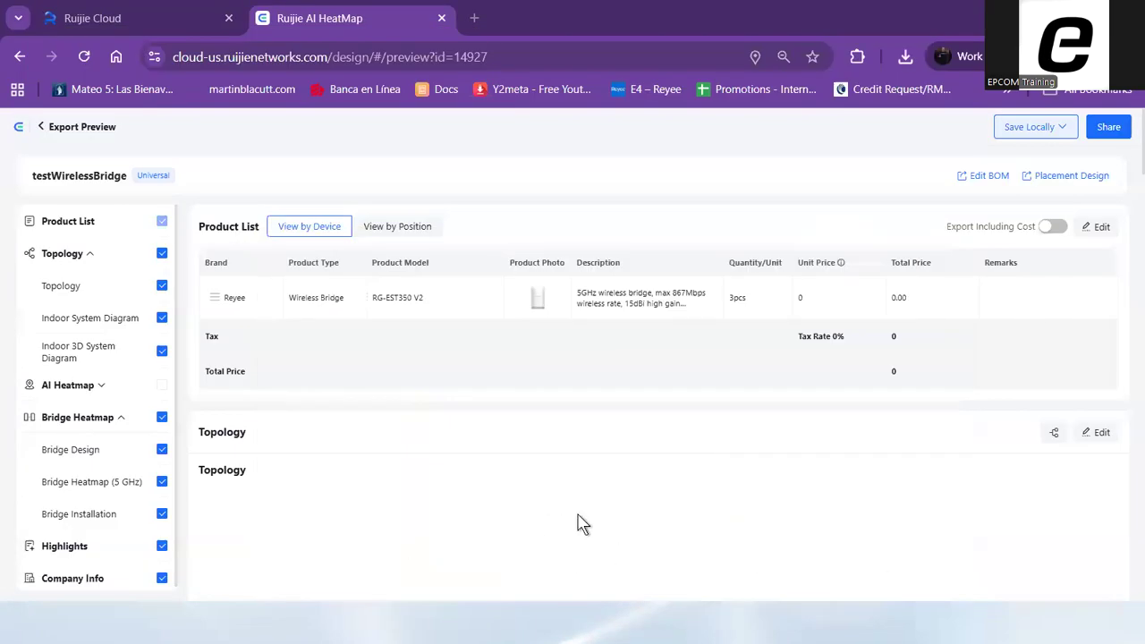
left_click(41, 131)
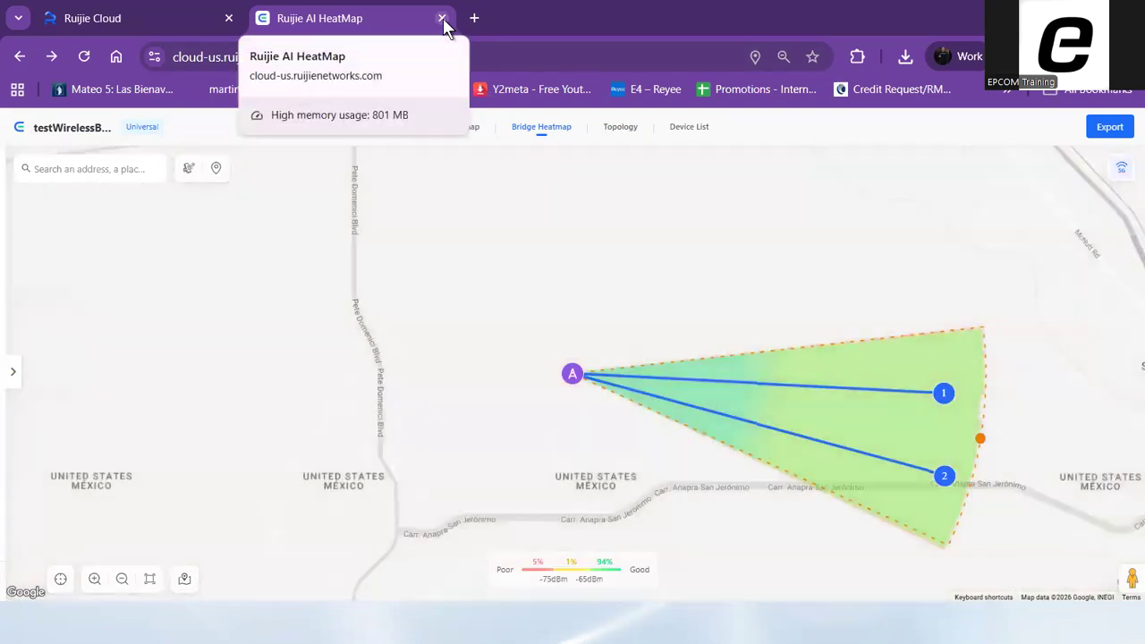
Close the bridge heatmap design, reopen the AI Heatmap project page and start a new indoor heatmap
left_click(442, 18)
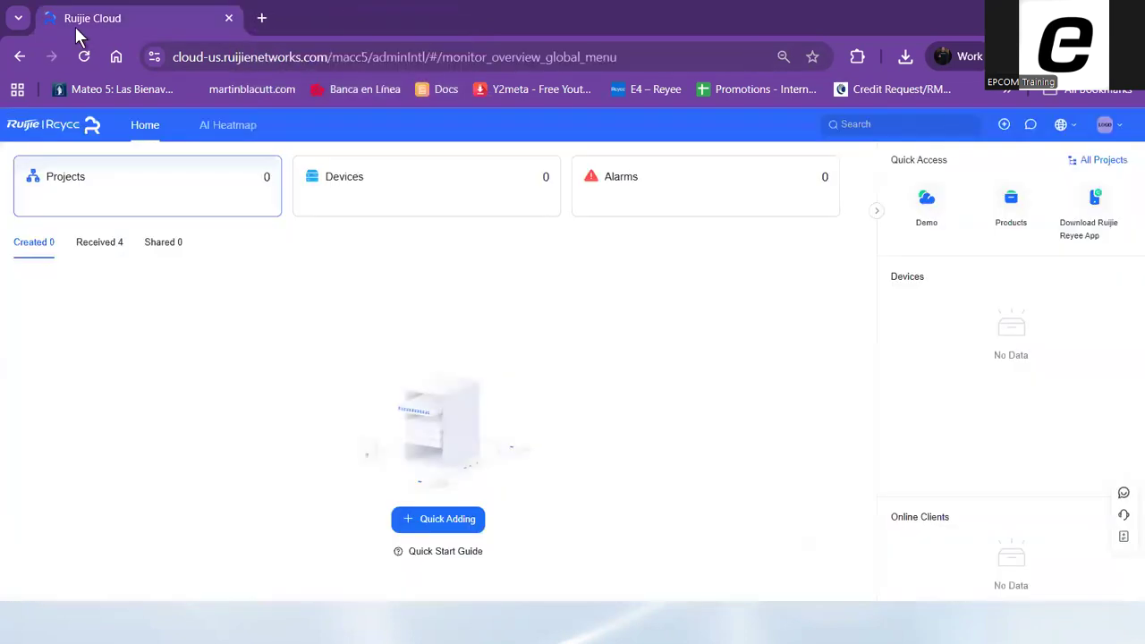
left_click(225, 130)
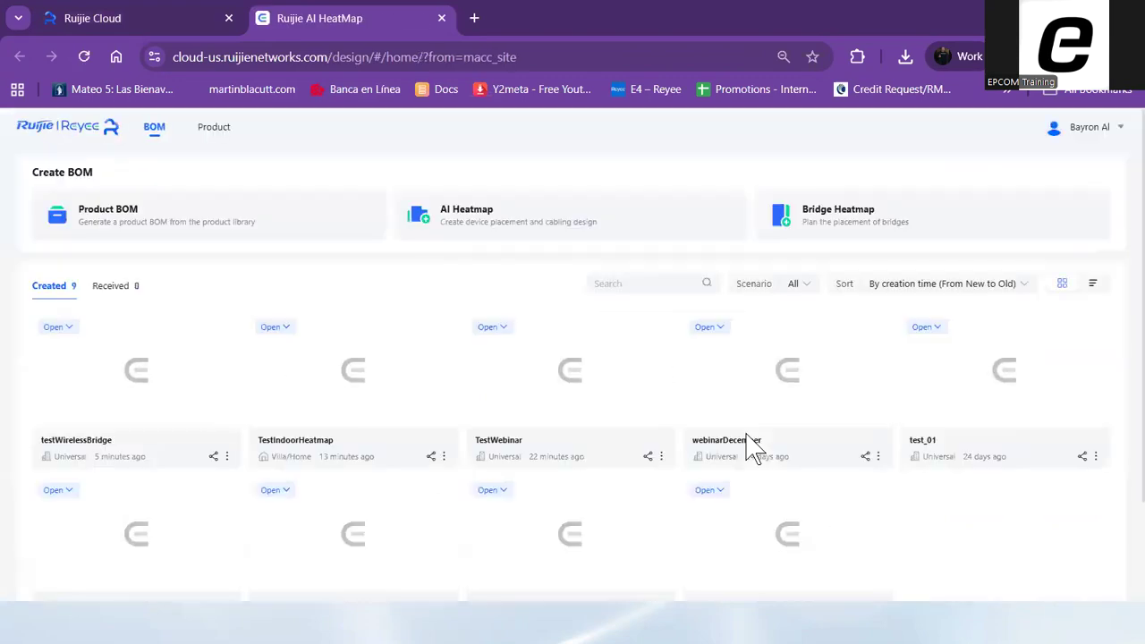
left_click(471, 230)
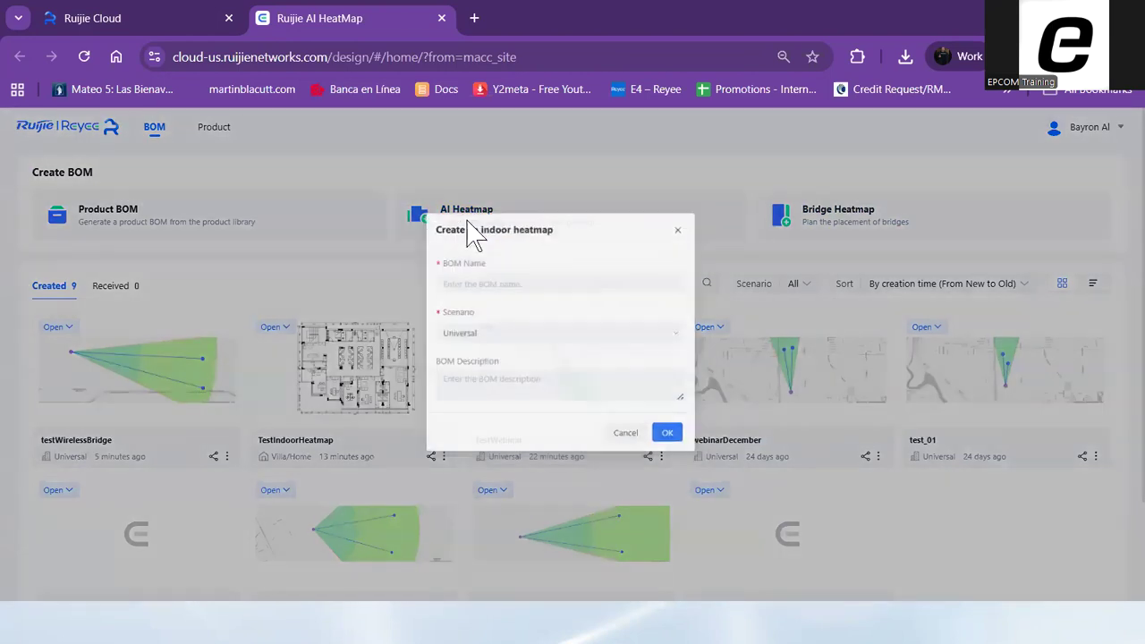
Name the new indoor heatmap BOM TestIndoor, set its scenario to Villa/Home and create it
left_click(467, 292)
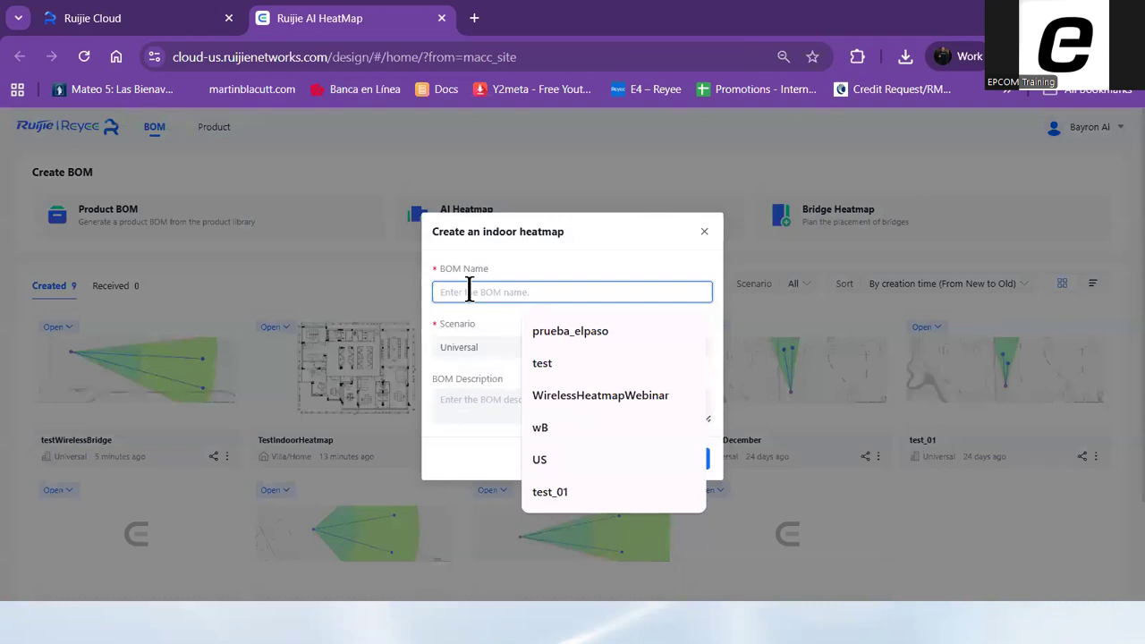
type("Text")
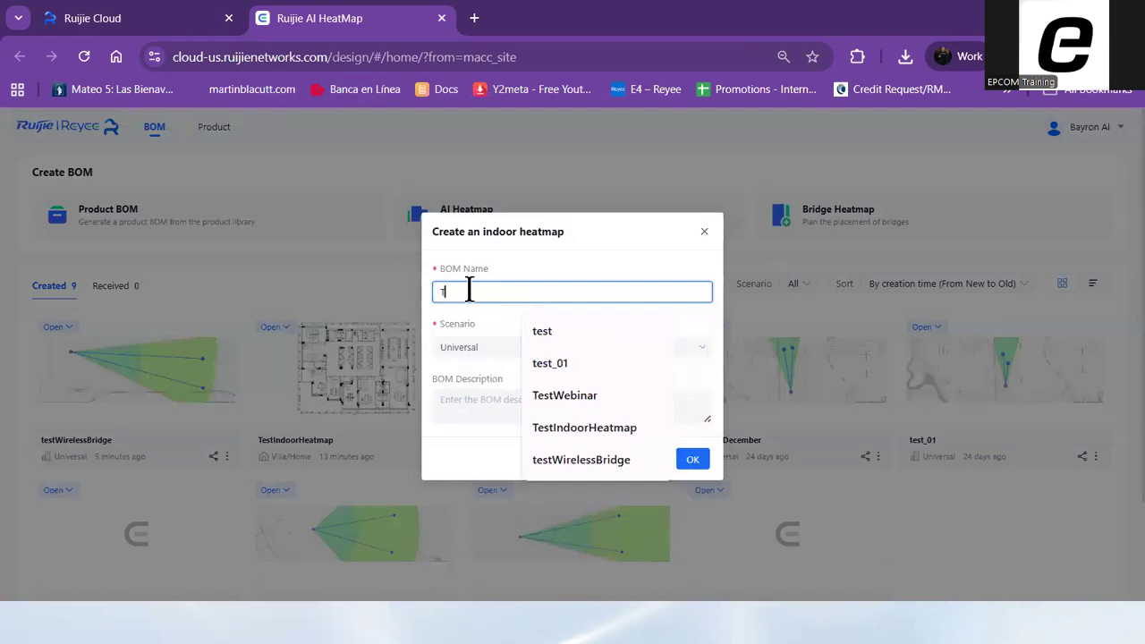
key("BackSpace")
key("BackSpace")
type("stIndoor")
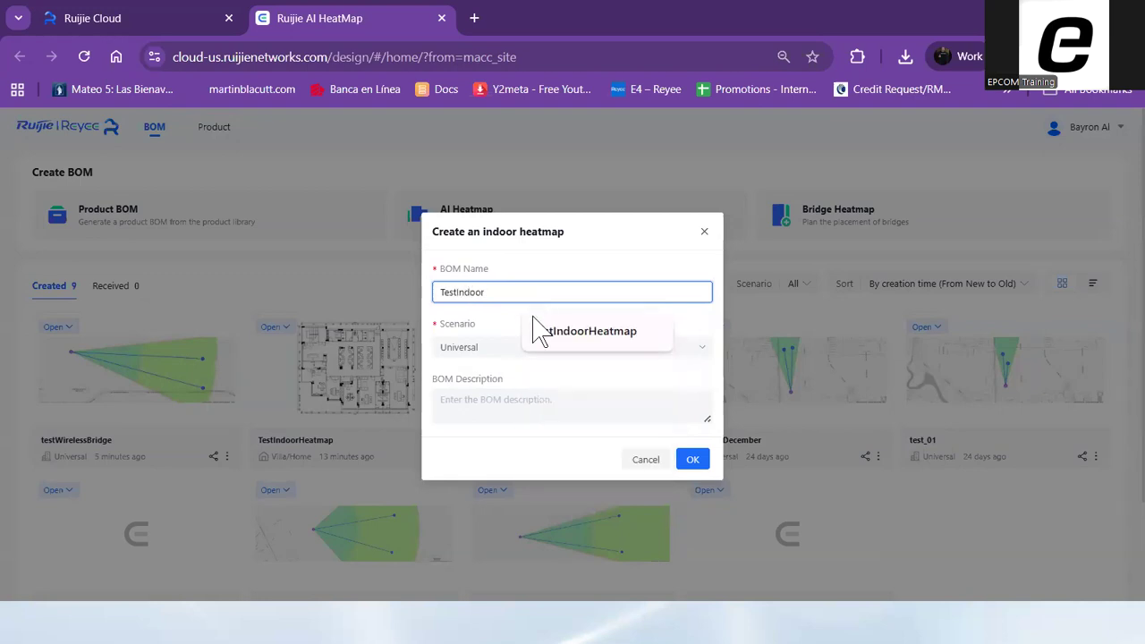
left_click(469, 347)
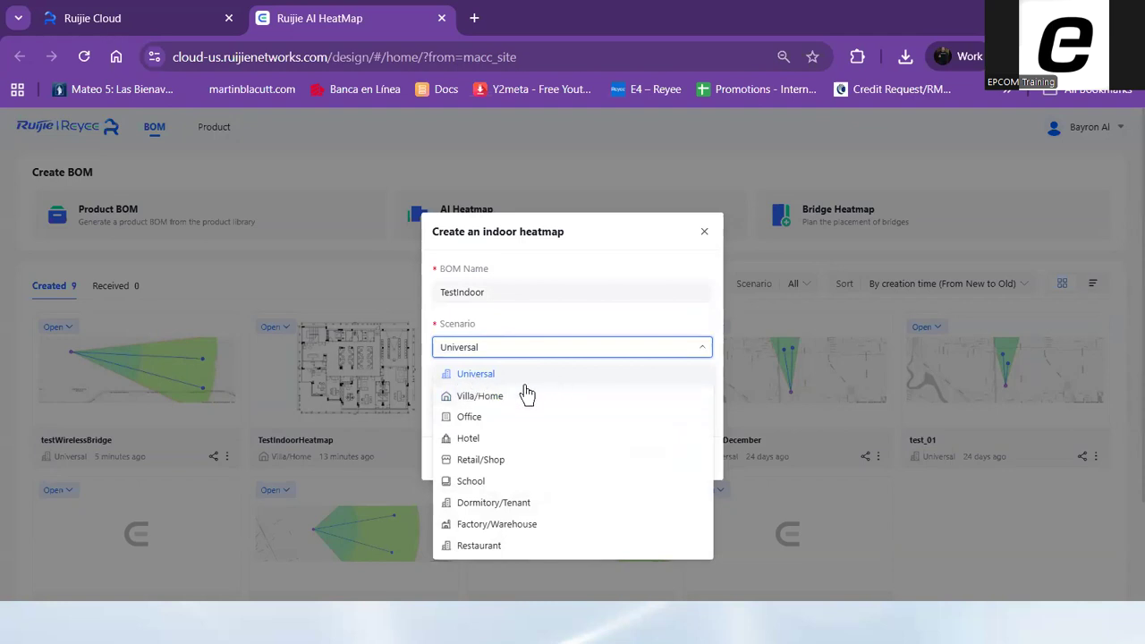
left_click(481, 402)
left_click(698, 469)
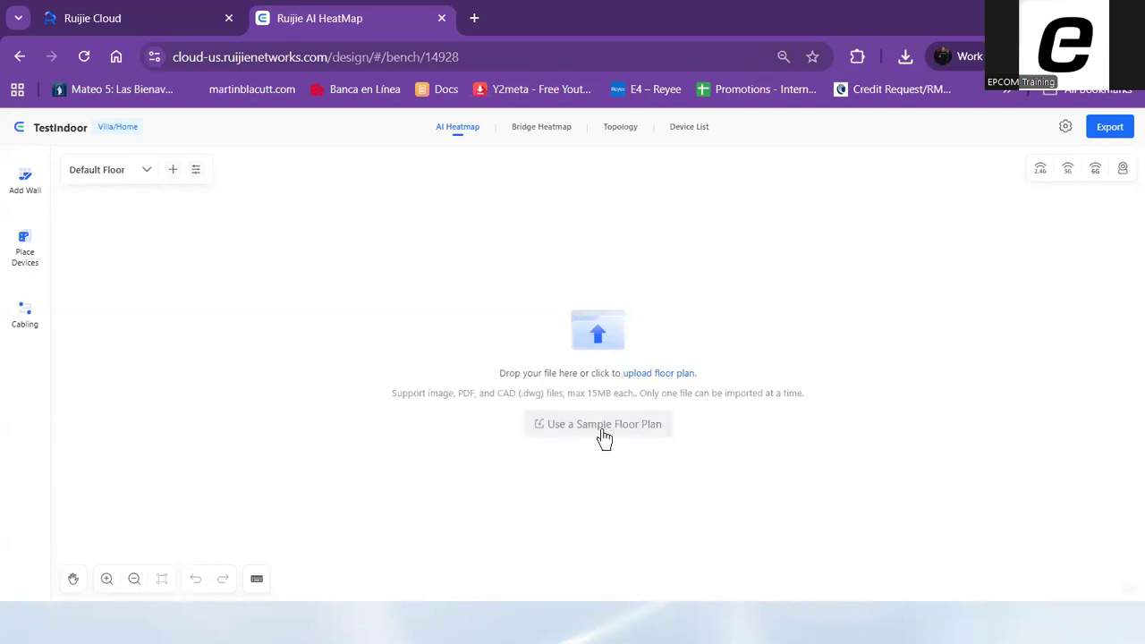
Add the sample floor plan as the floor and set the scale line's actual length to 20 ft with wall recognition enabled
left_click(634, 438)
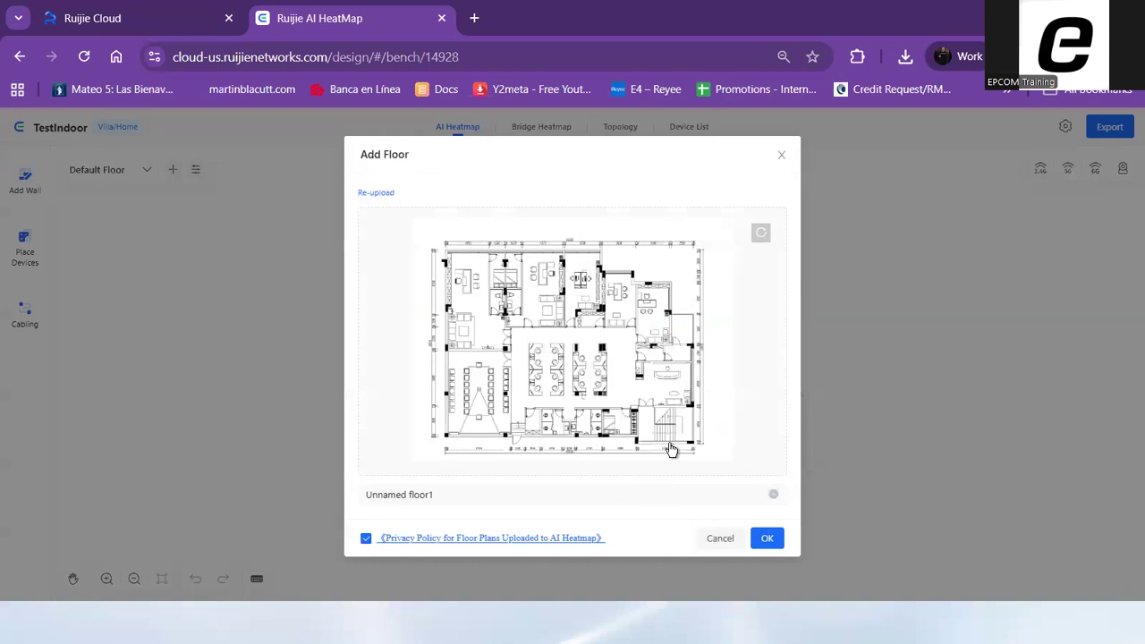
left_click(608, 339)
left_click(1103, 150)
left_click(775, 541)
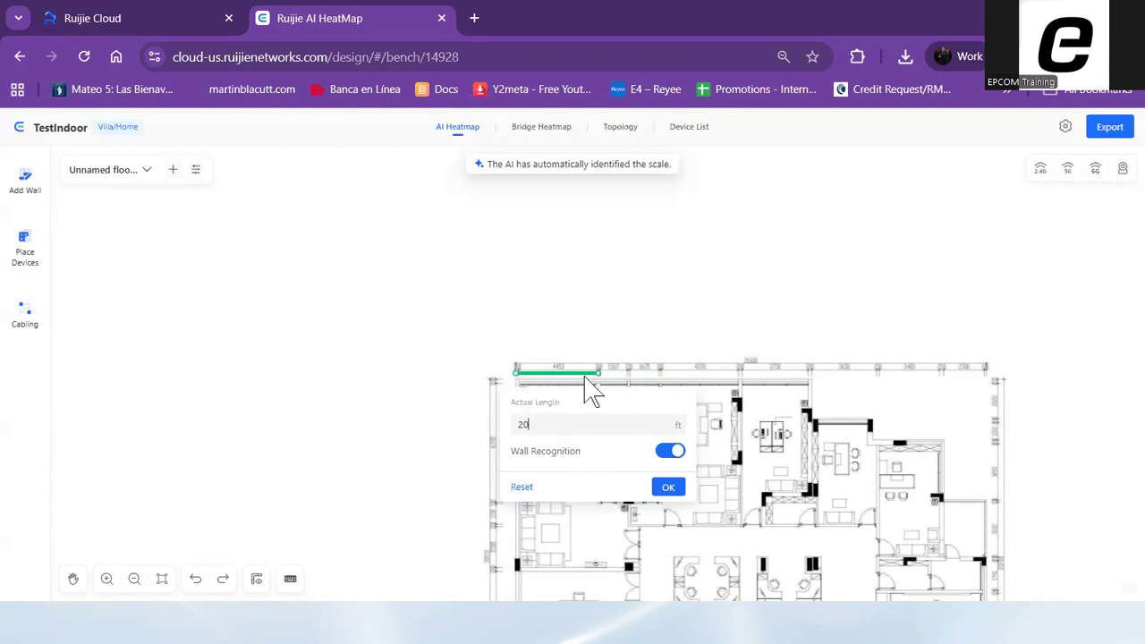
left_click(669, 489)
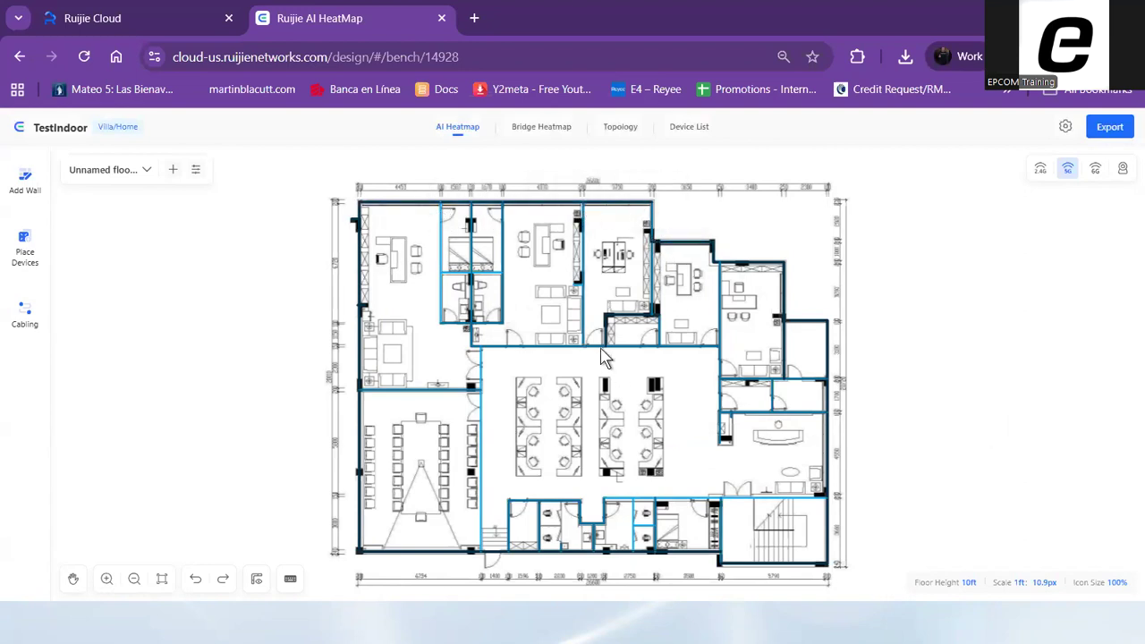
Replace the long outer wall along the floor plan's upper edge with a Medium Wall
left_click(434, 213)
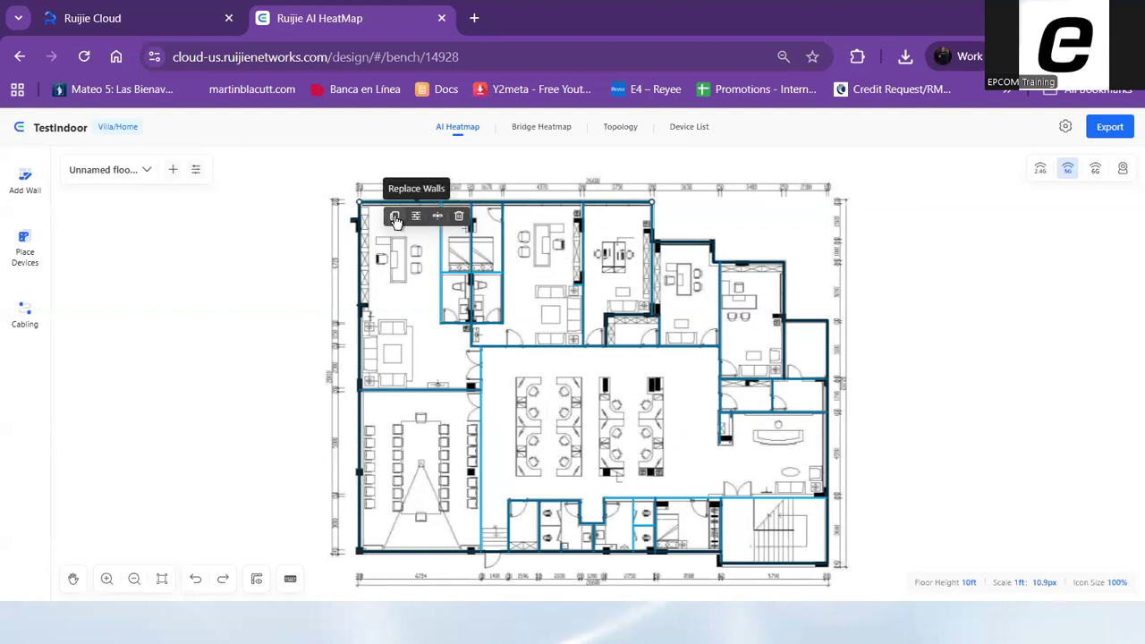
left_click(417, 217)
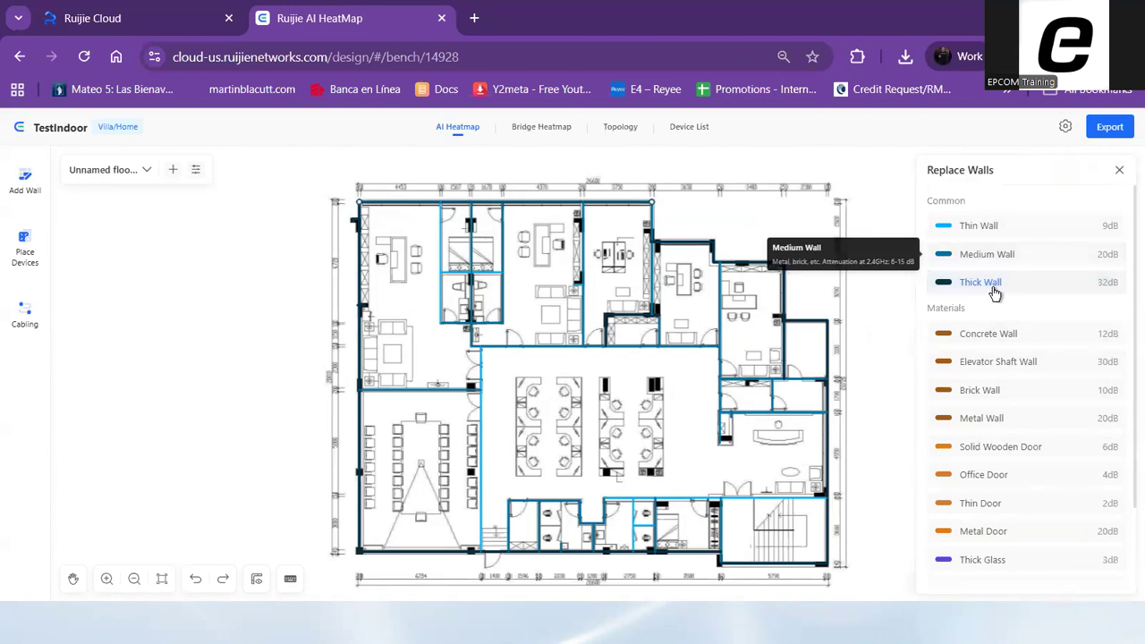
left_click(983, 257)
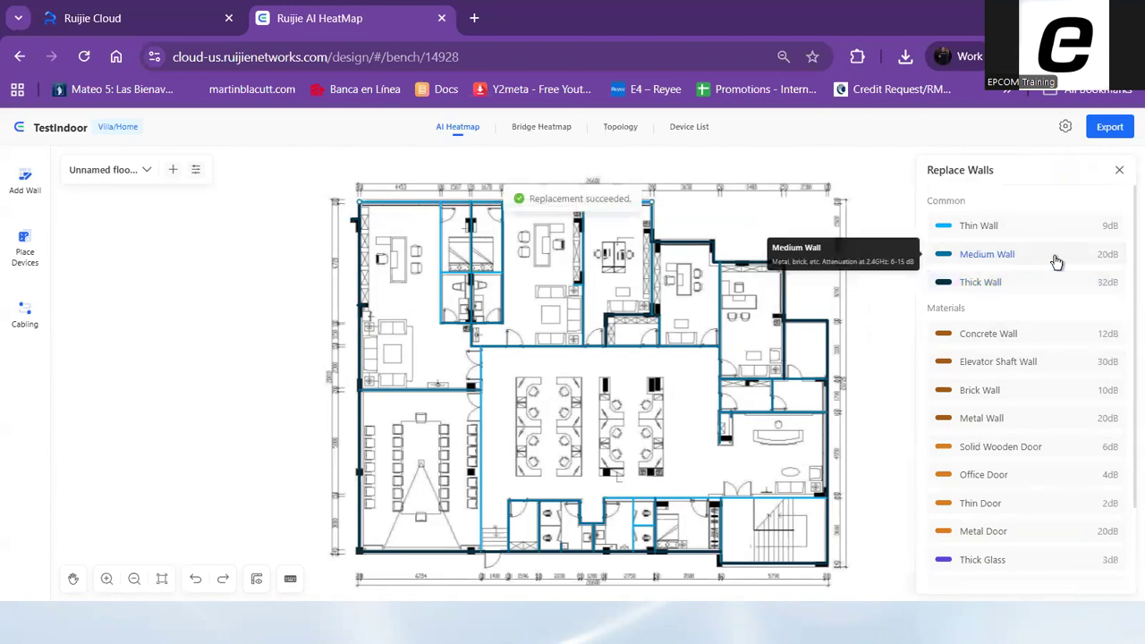
Replace the vertical wall between the lower-left meeting room and the central open office with a Medium Wall
left_click(482, 386)
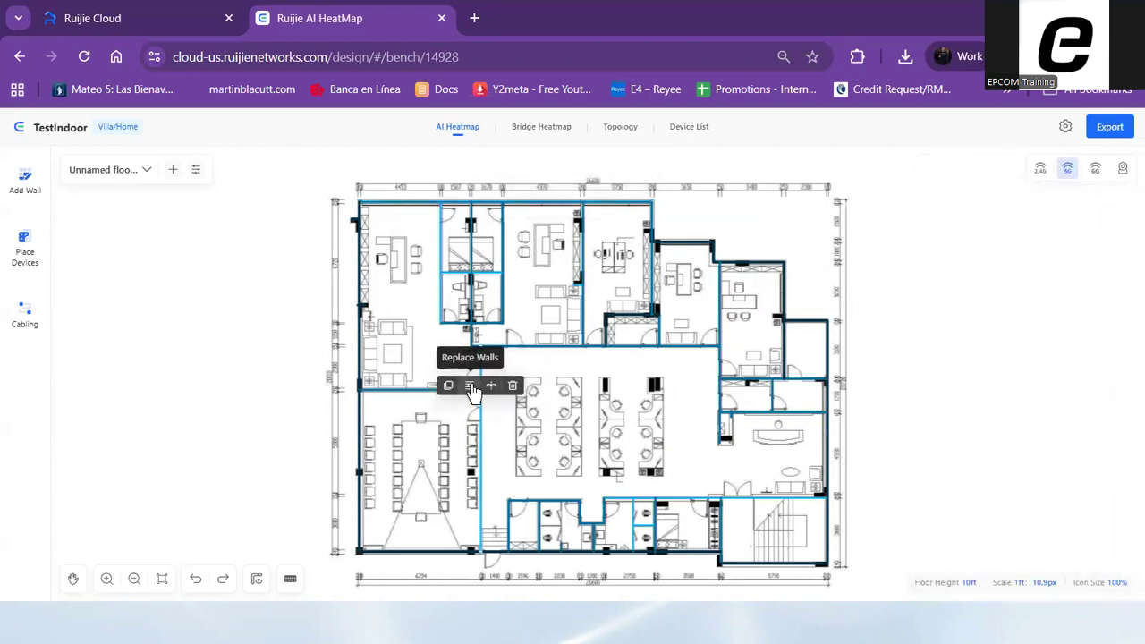
left_click(471, 386)
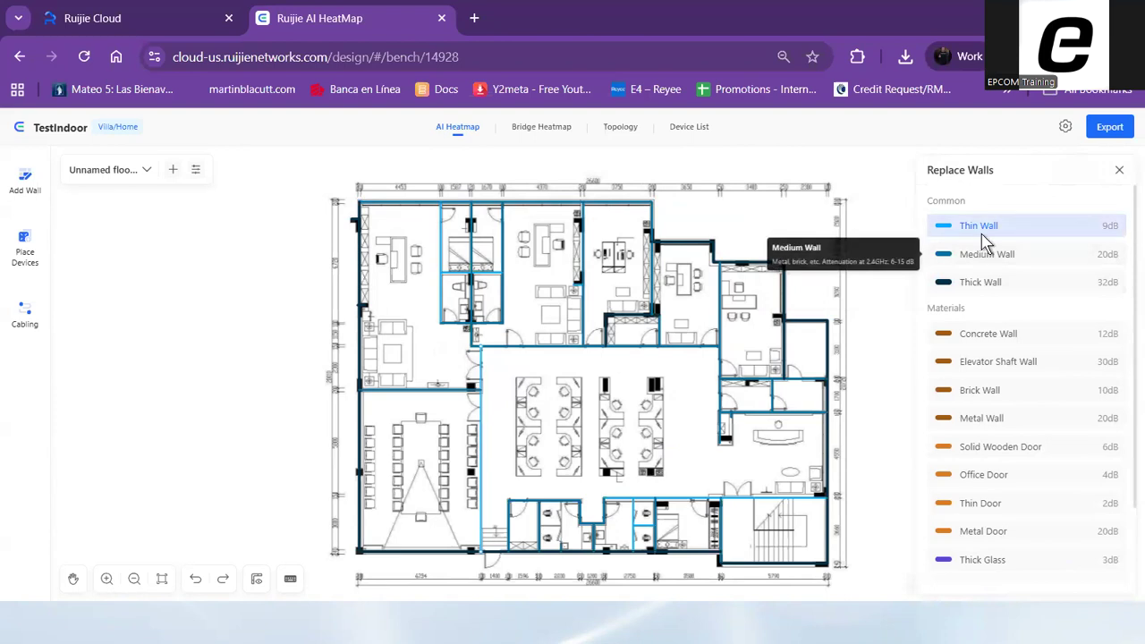
left_click(993, 256)
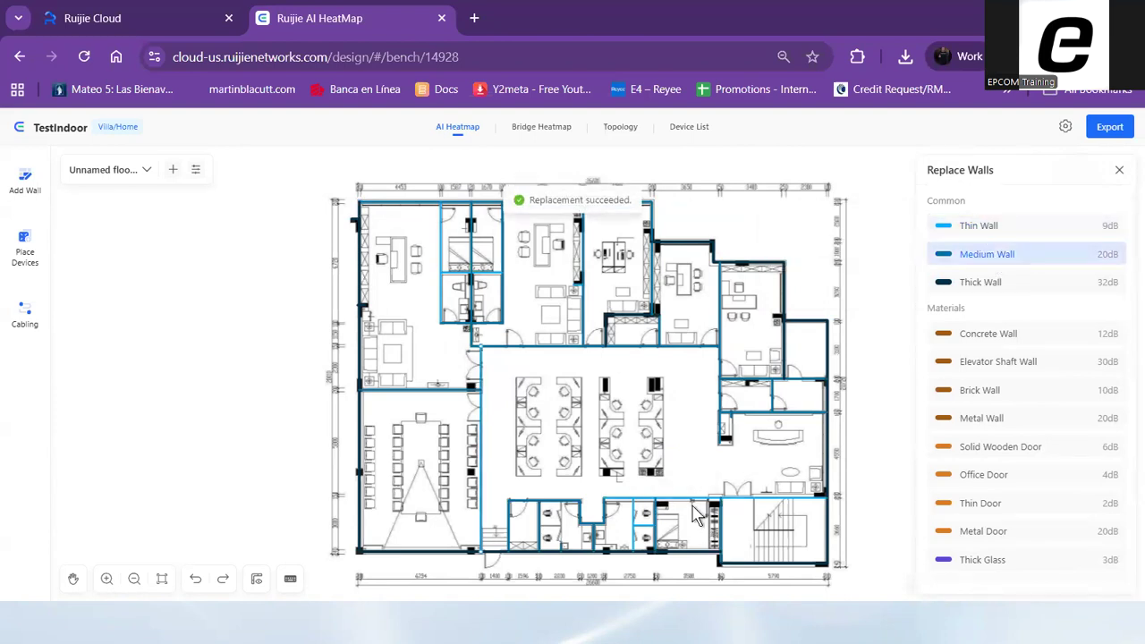
Replace the horizontal wall along the upper side of the central open office with a Thin Wall and finish wall replacement
left_click(677, 352)
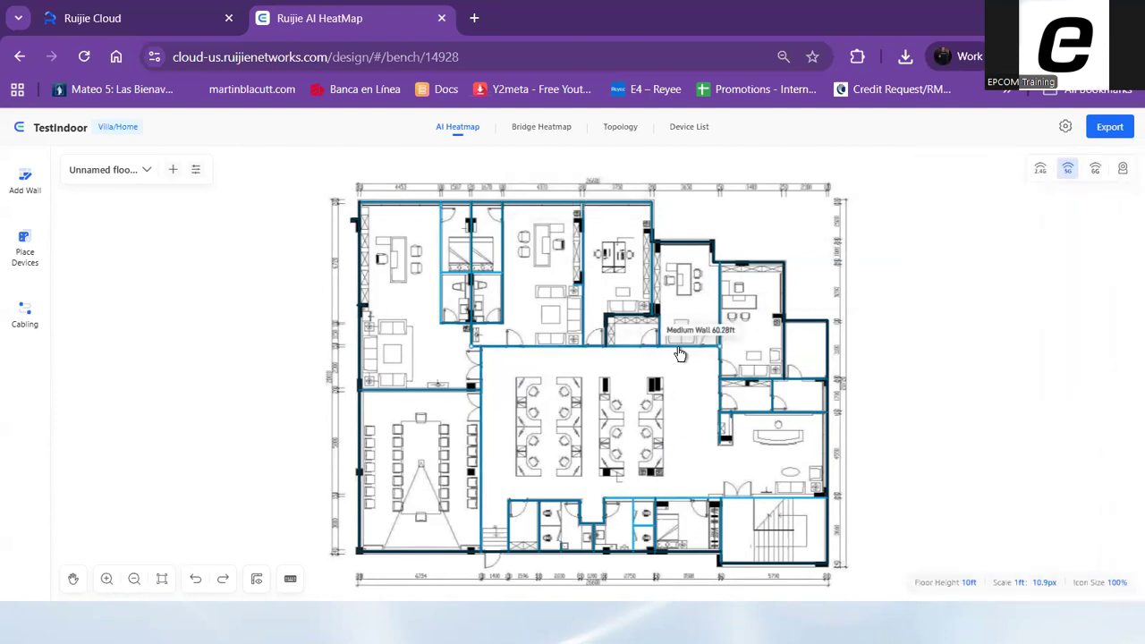
left_click(678, 347)
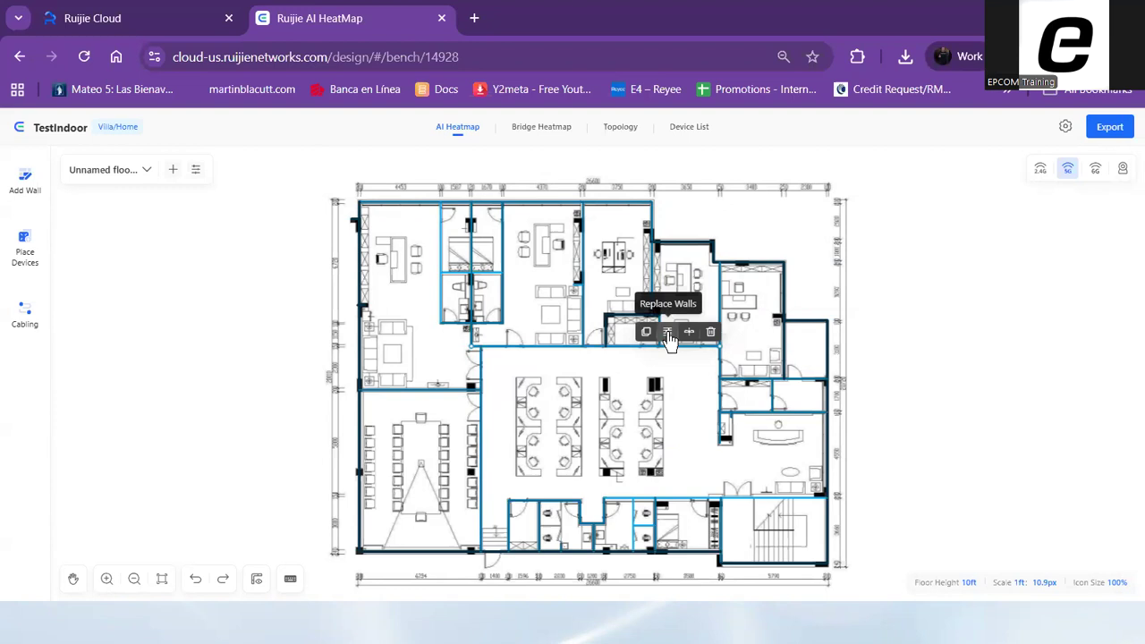
left_click(667, 333)
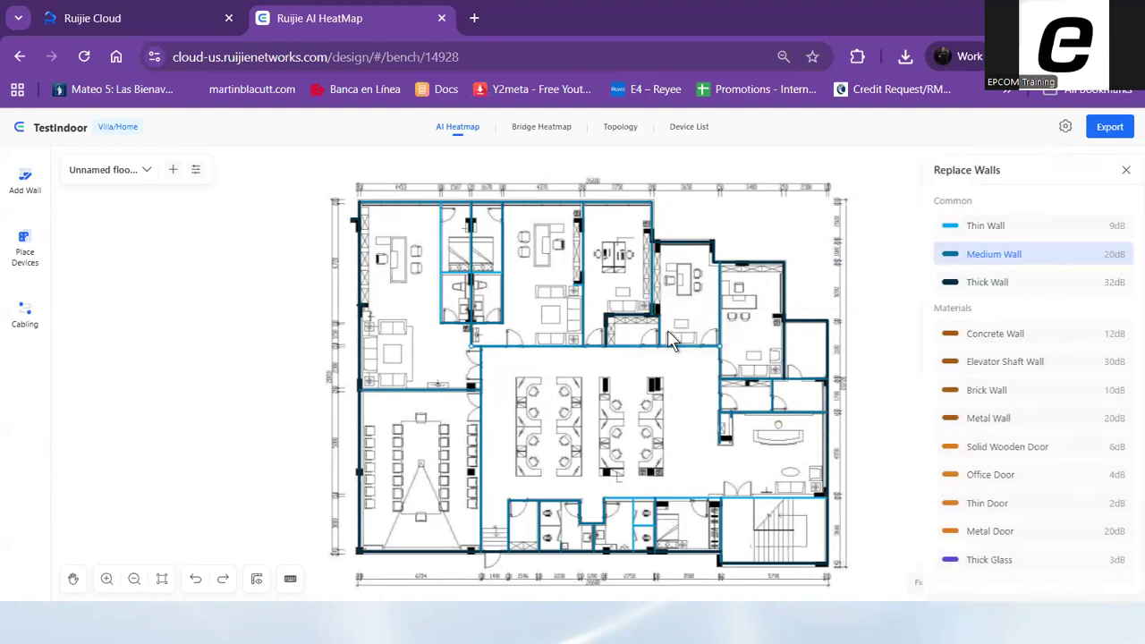
left_click(981, 231)
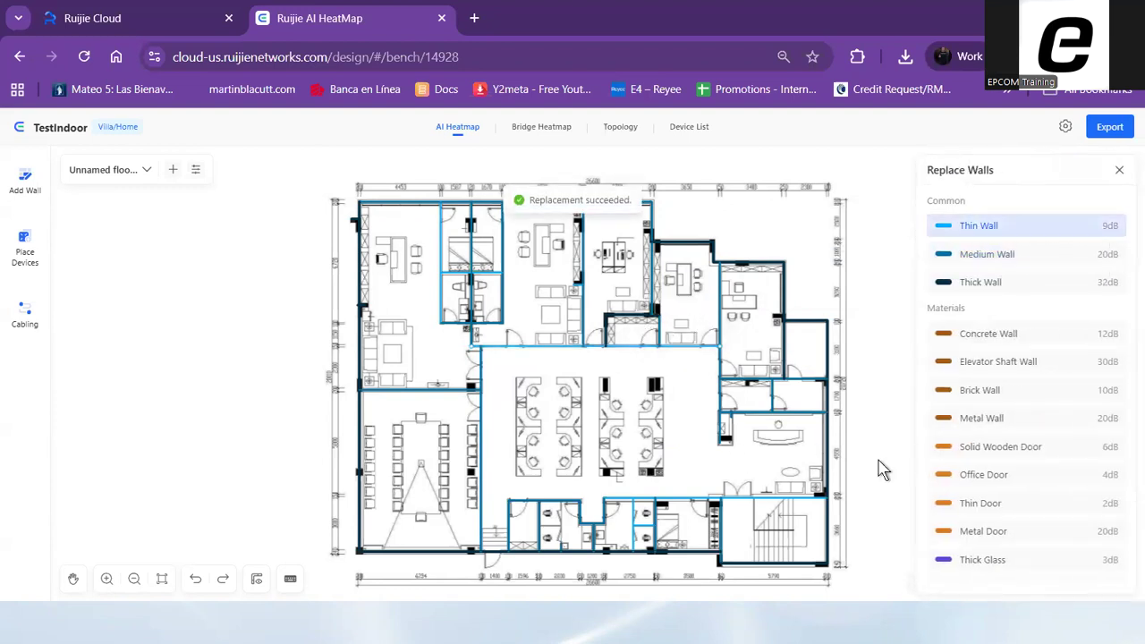
left_click(1118, 170)
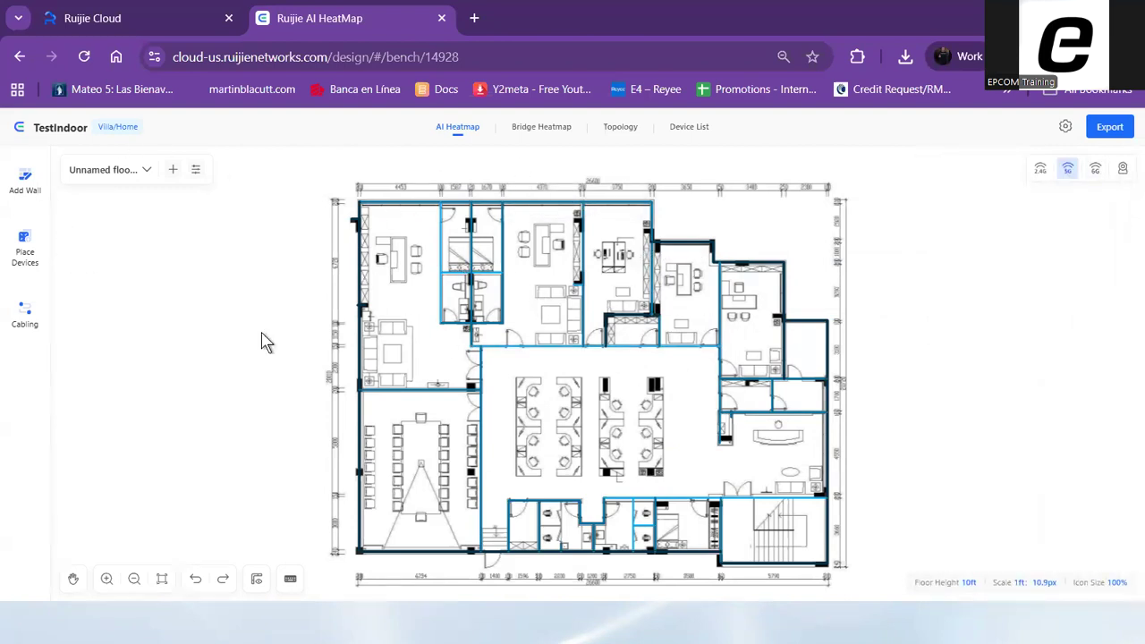
Start manual device placement with the RG-RAP2260(H) access point and place one in the middle of the central open office
left_click(26, 262)
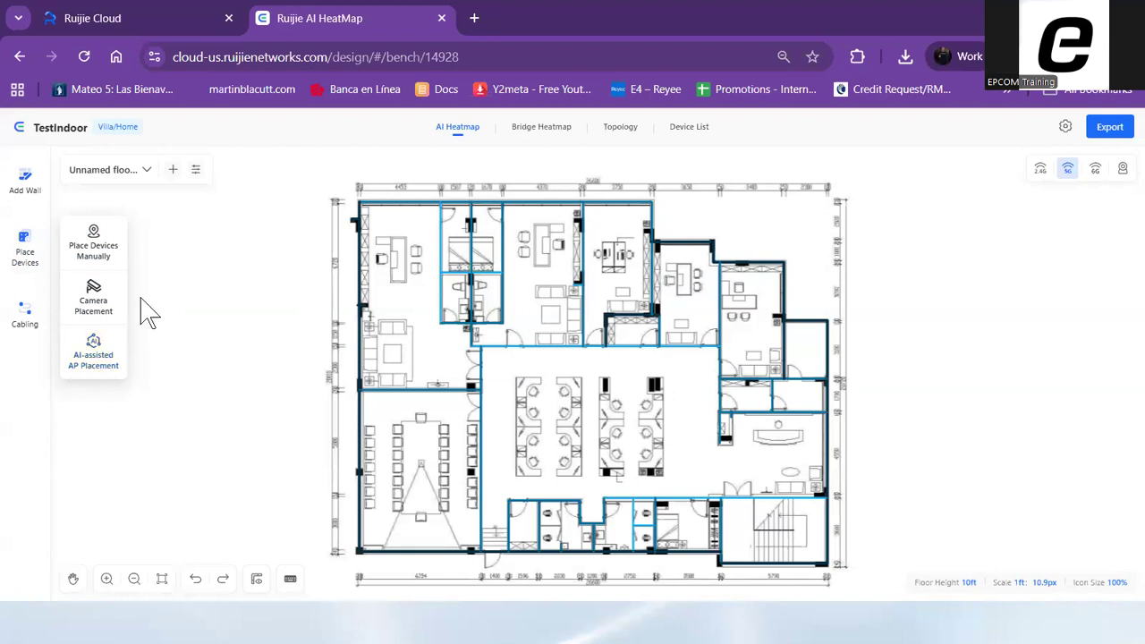
left_click(105, 260)
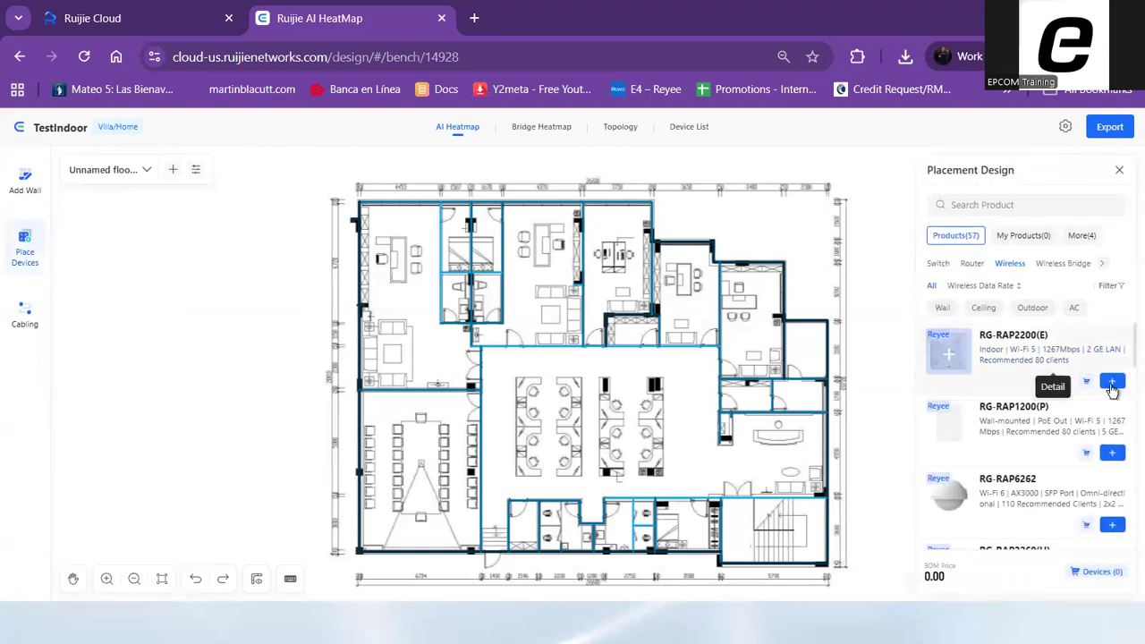
scroll(1035, 475, "down", 3)
scroll(1042, 474, "up", 3)
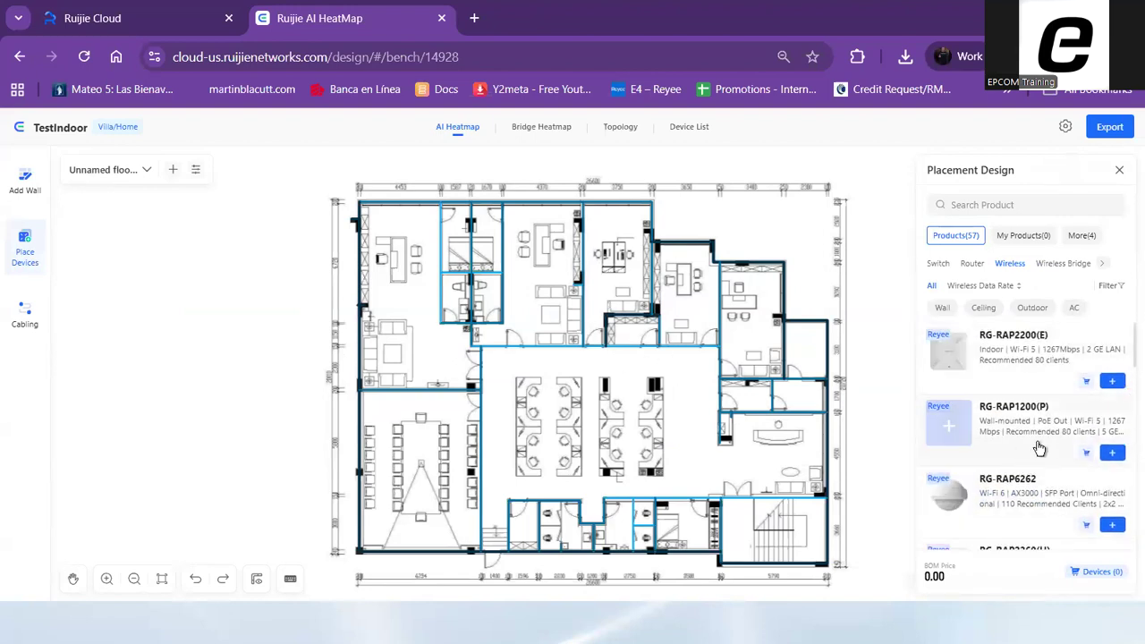
scroll(1030, 417, "down", 3)
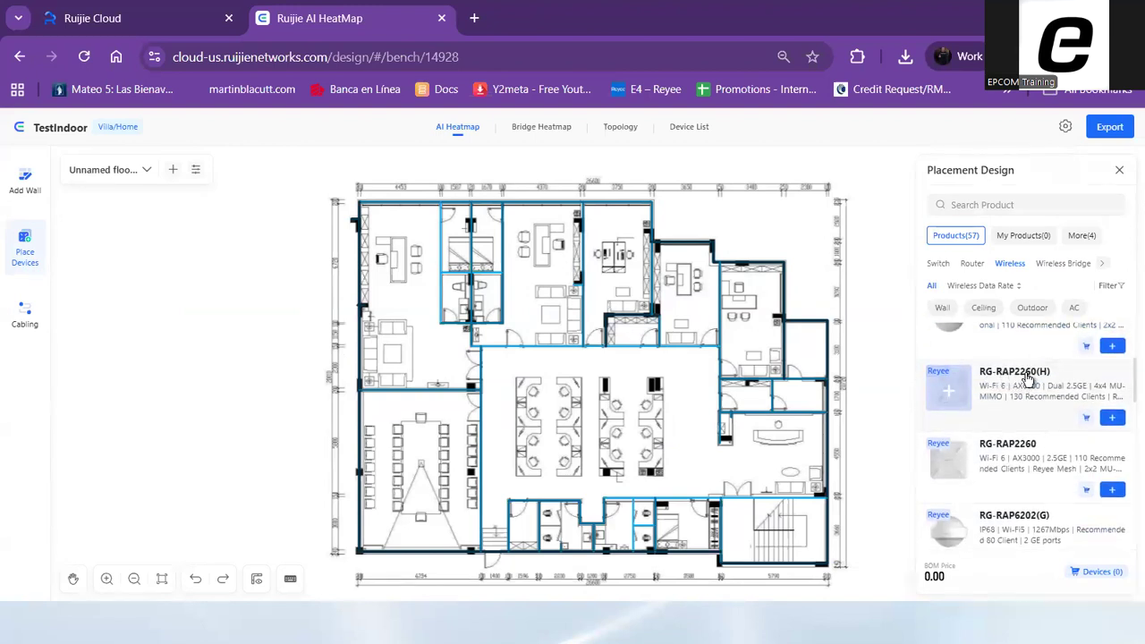
left_click(1110, 418)
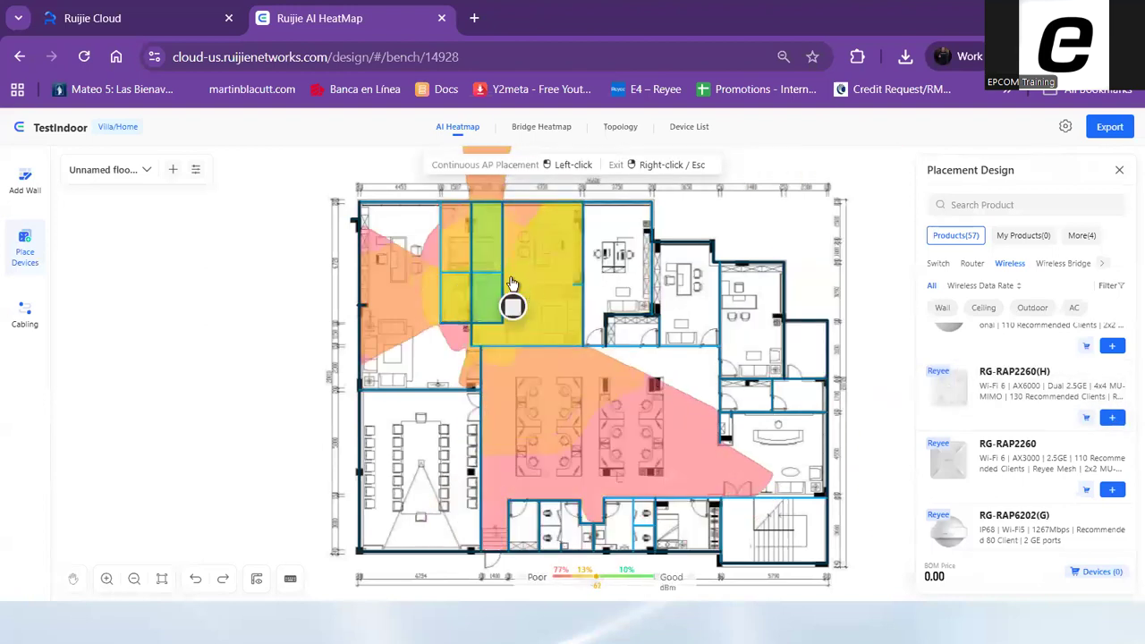
left_click(463, 321)
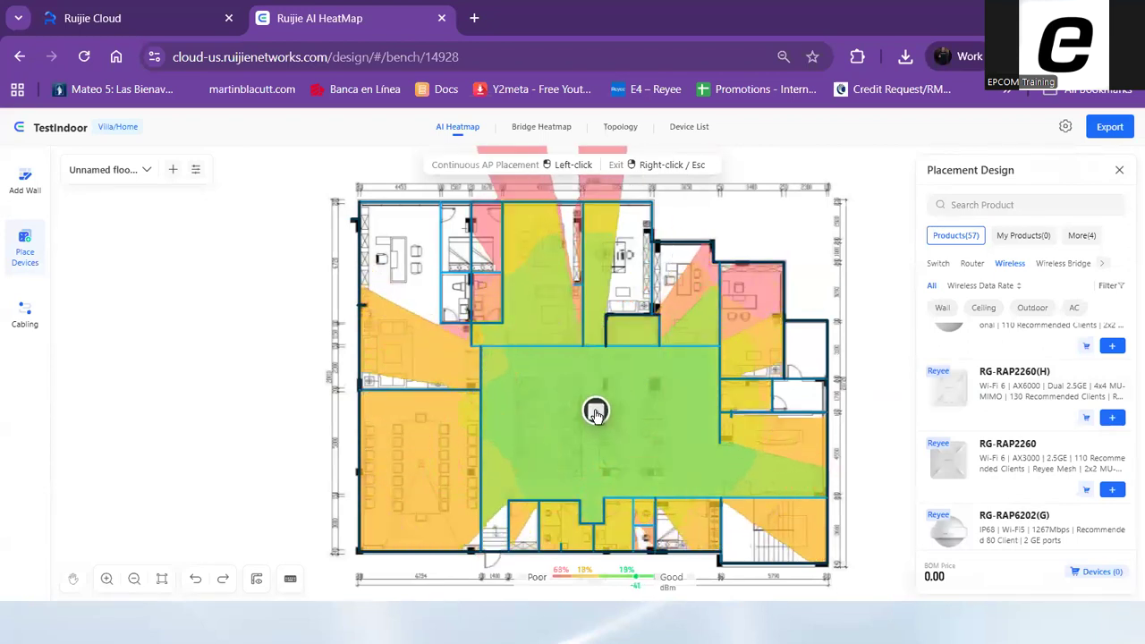
left_click(596, 411)
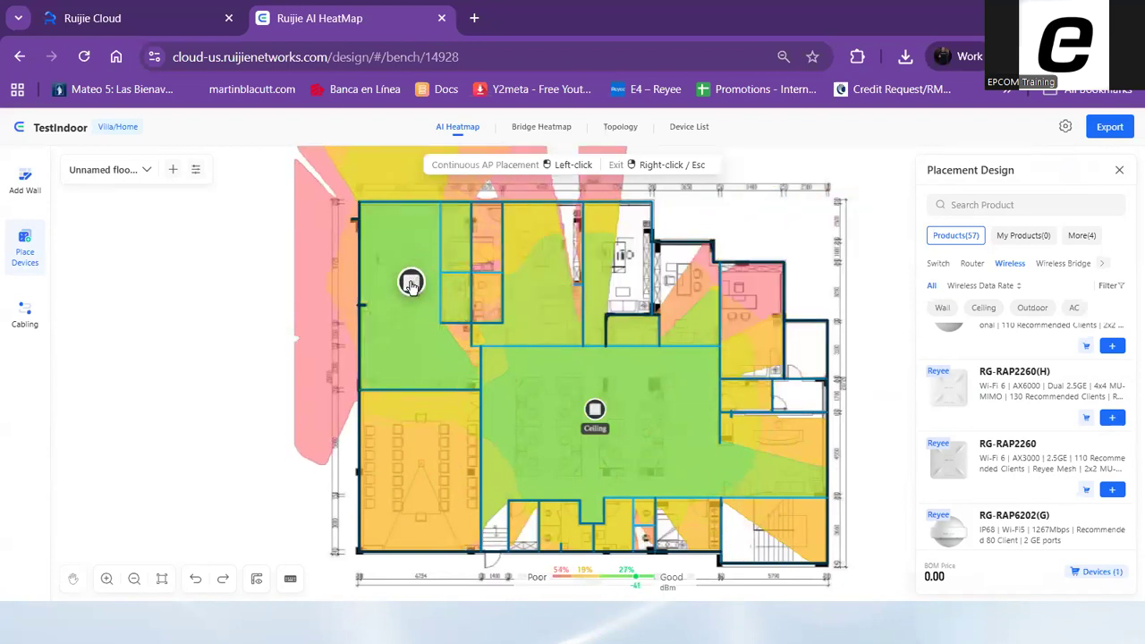
Place three more RG-RAP2260(H) access points in the upper-left office, lower-left meeting room and upper-middle office, then end device placement
left_click(411, 283)
left_click(426, 474)
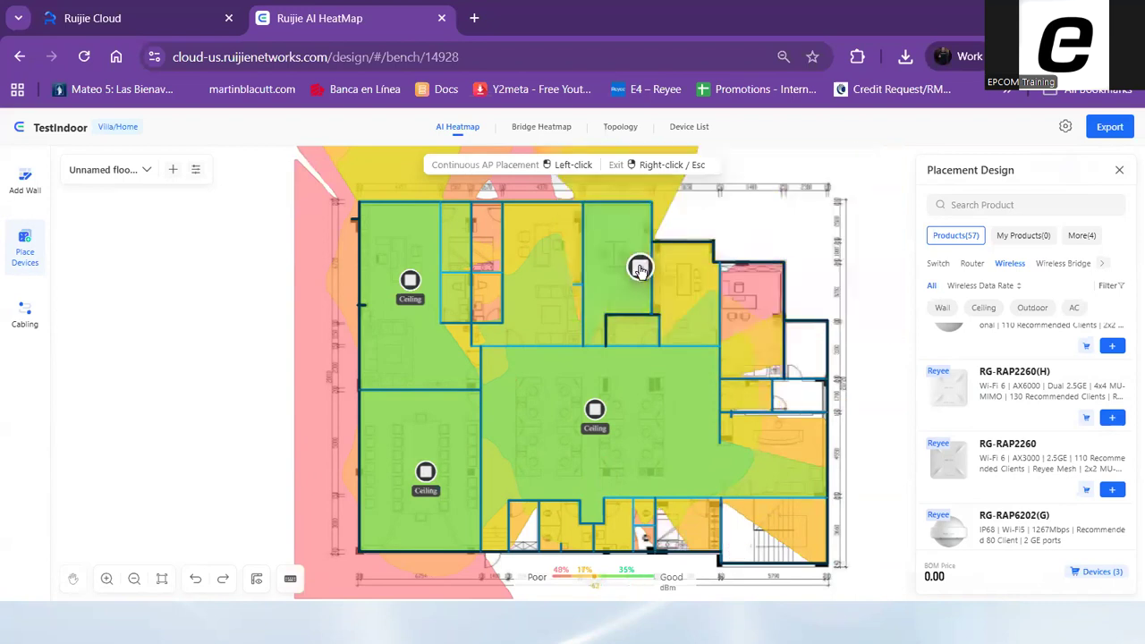
left_click(633, 266)
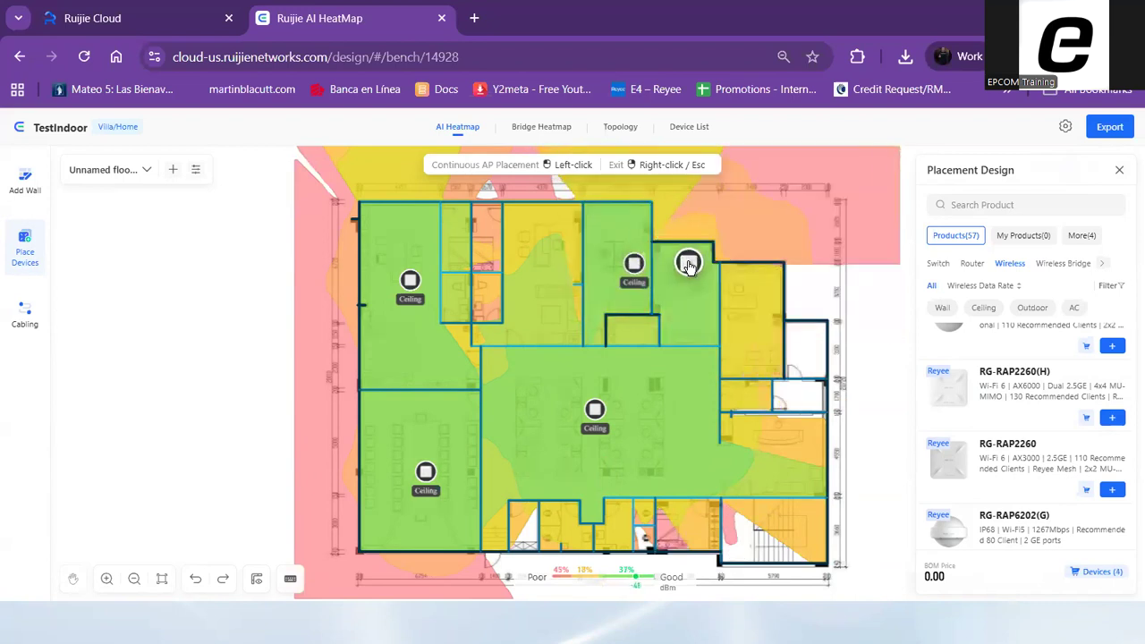
left_click(1119, 173)
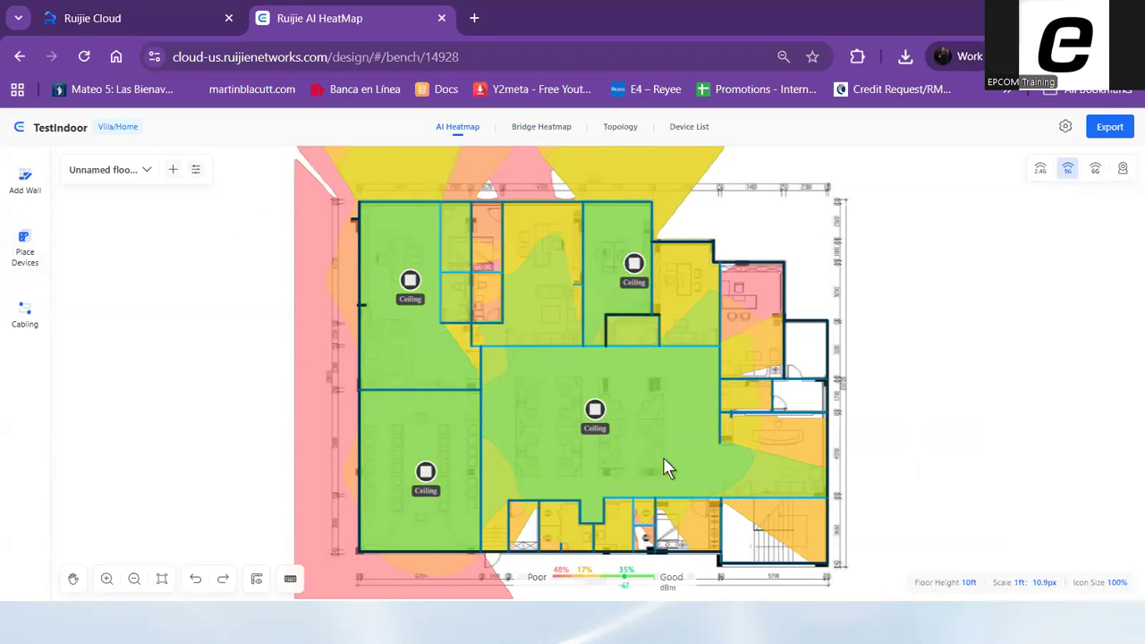
Display the 2.4 GHz heatmap, open the export preview of the TestIndoor design and look over its topology section
left_click(1043, 172)
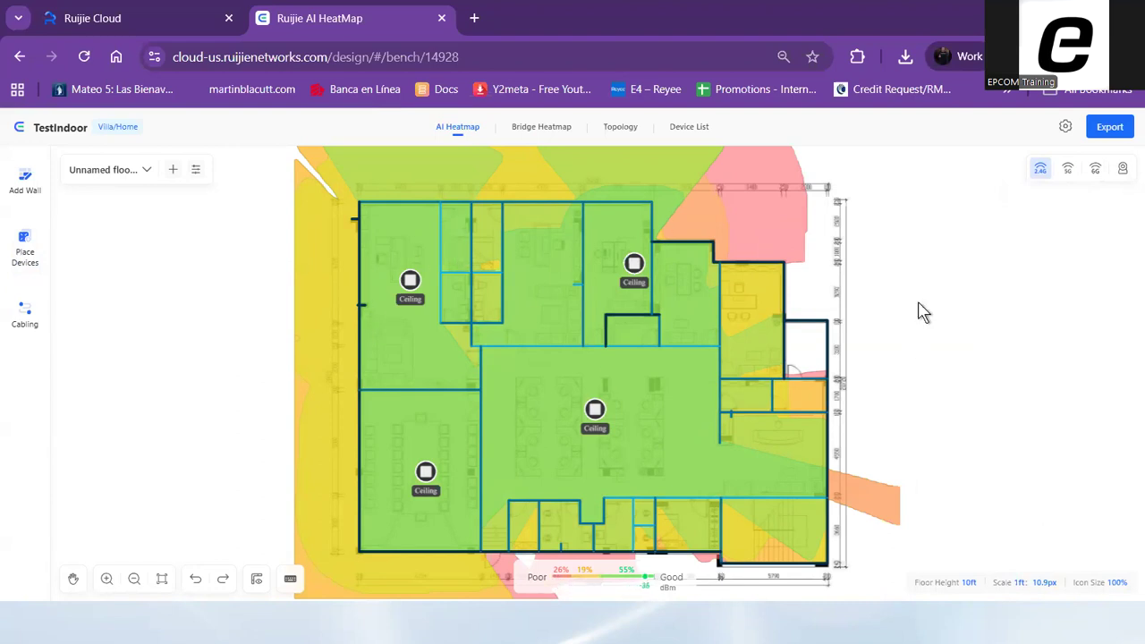
left_click(1110, 127)
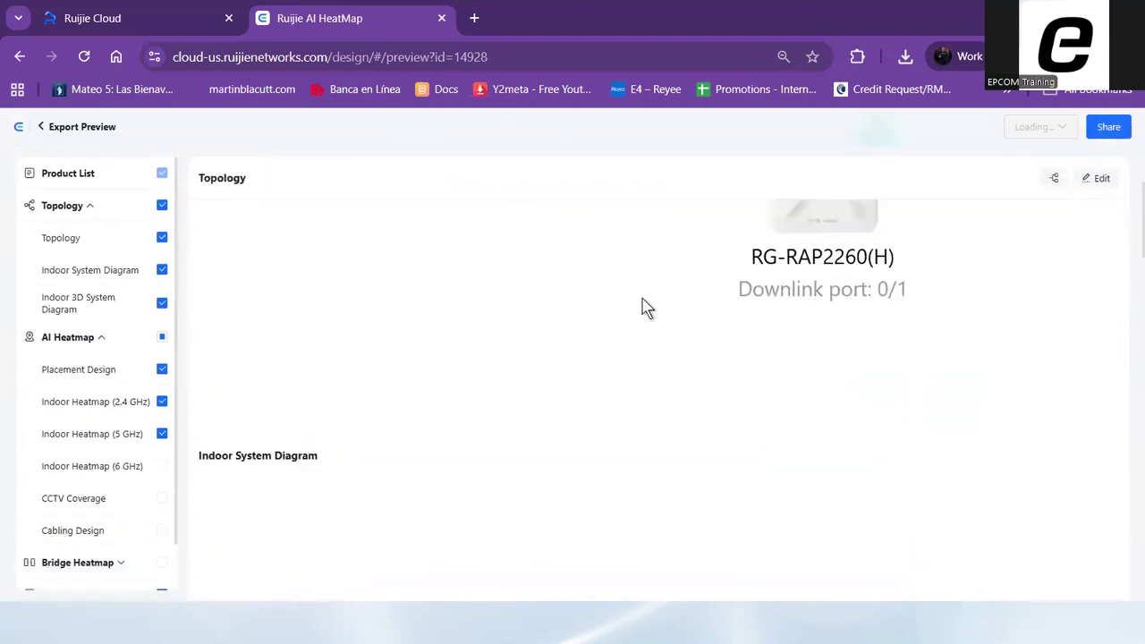
scroll(582, 271, "down", 6)
scroll(597, 271, "up", 6)
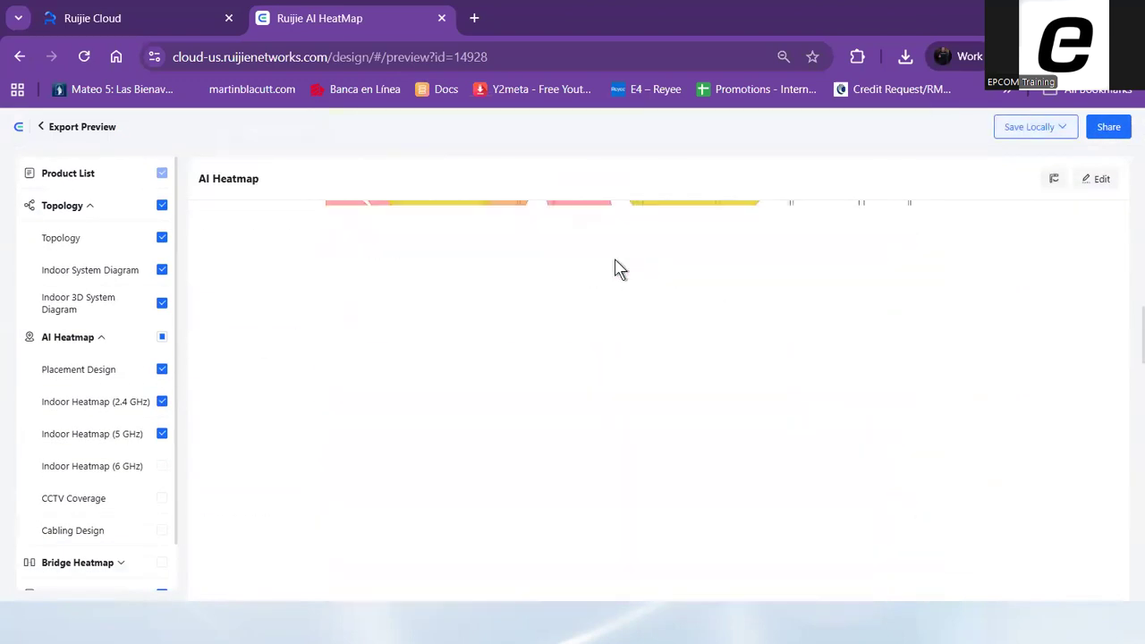
Save the TestIndoor report locally in Word format, open TestIndoor_20260123.docx in Word and enable editing
left_click(1036, 129)
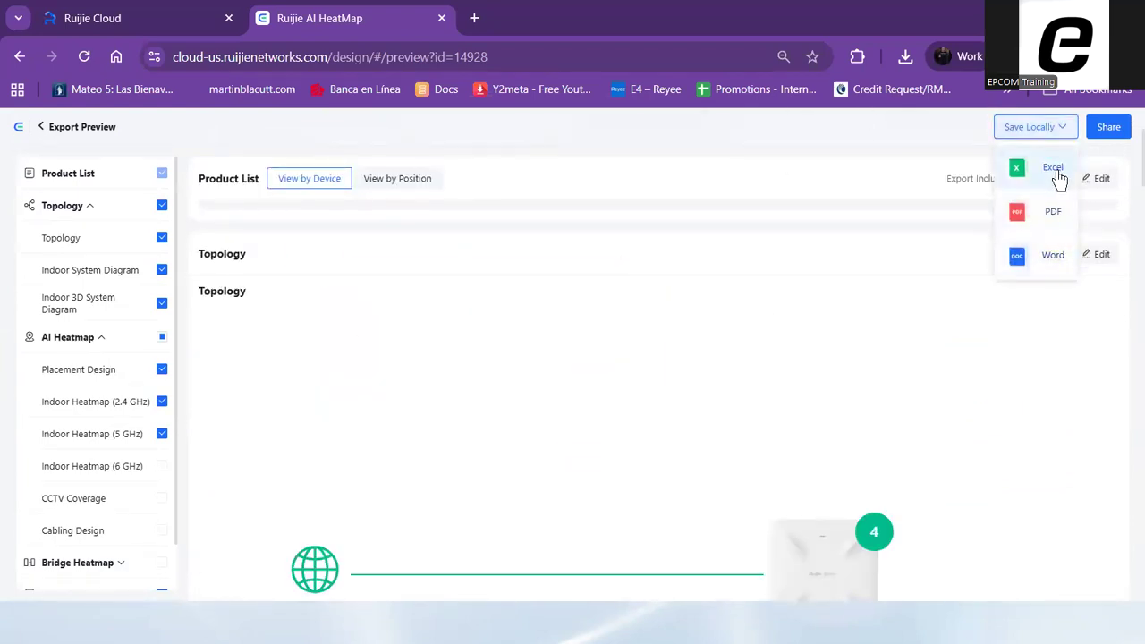
left_click(1054, 257)
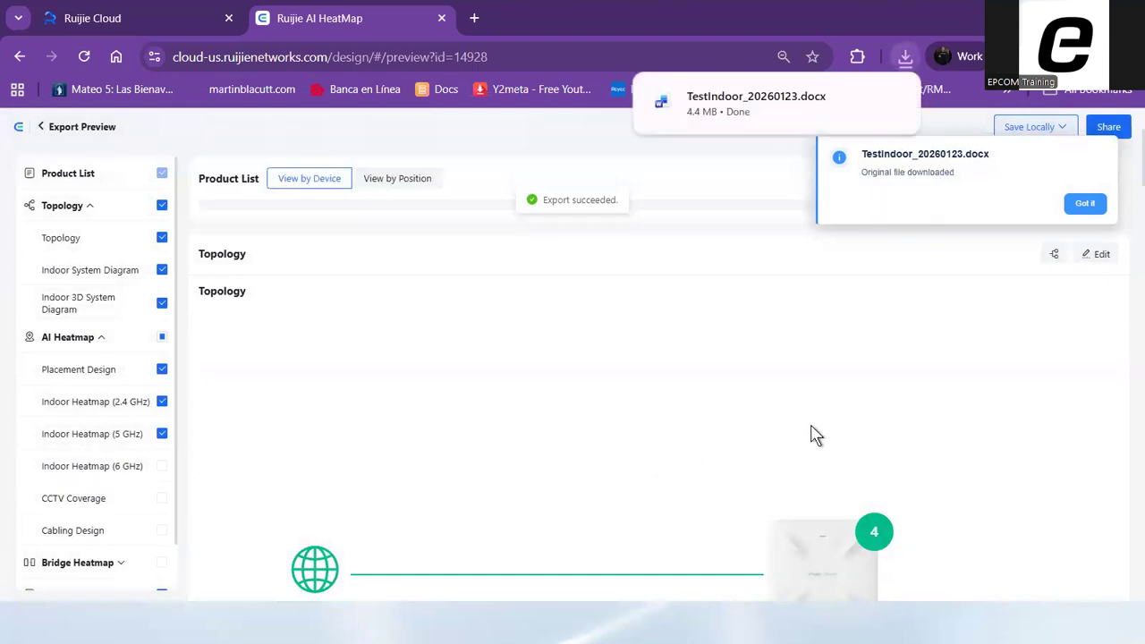
left_click(768, 107)
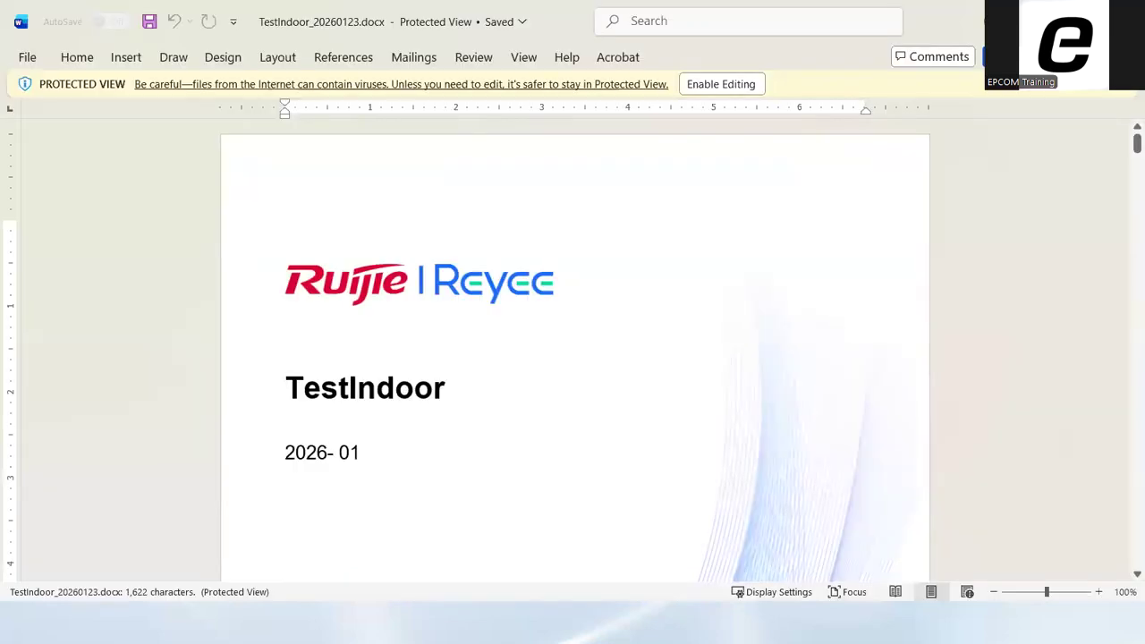
left_click(734, 85)
key("alt+Tab")
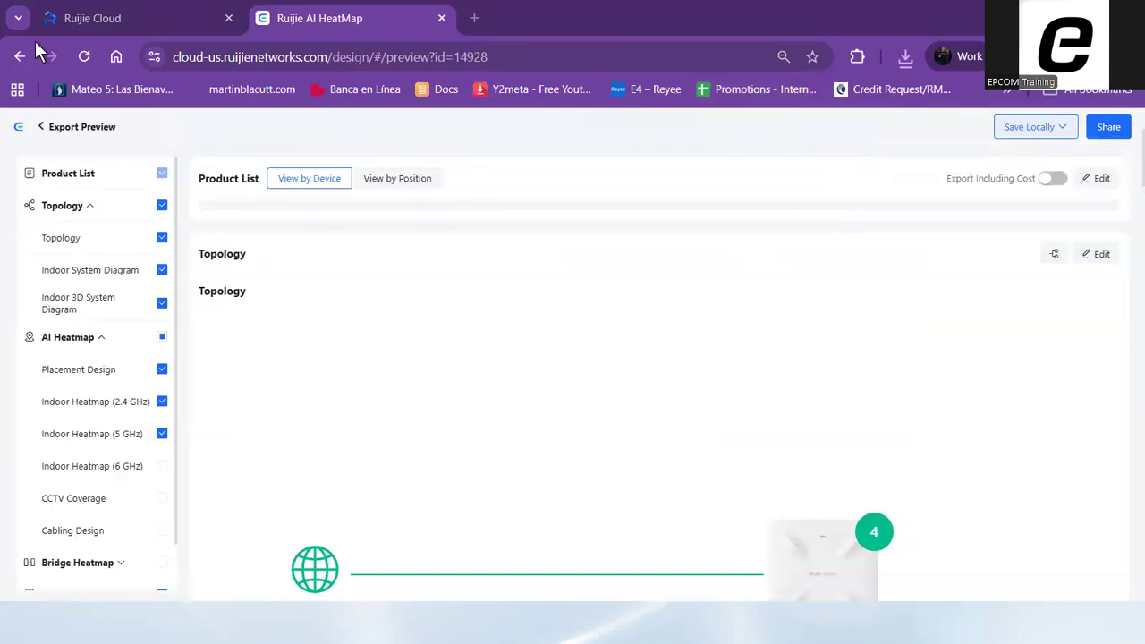
left_click(862, 155)
Look through the exported report from the cover page through the product list and Indoor System Diagram to the Indoor AI Heatmap section
scroll(741, 290, "down", 8)
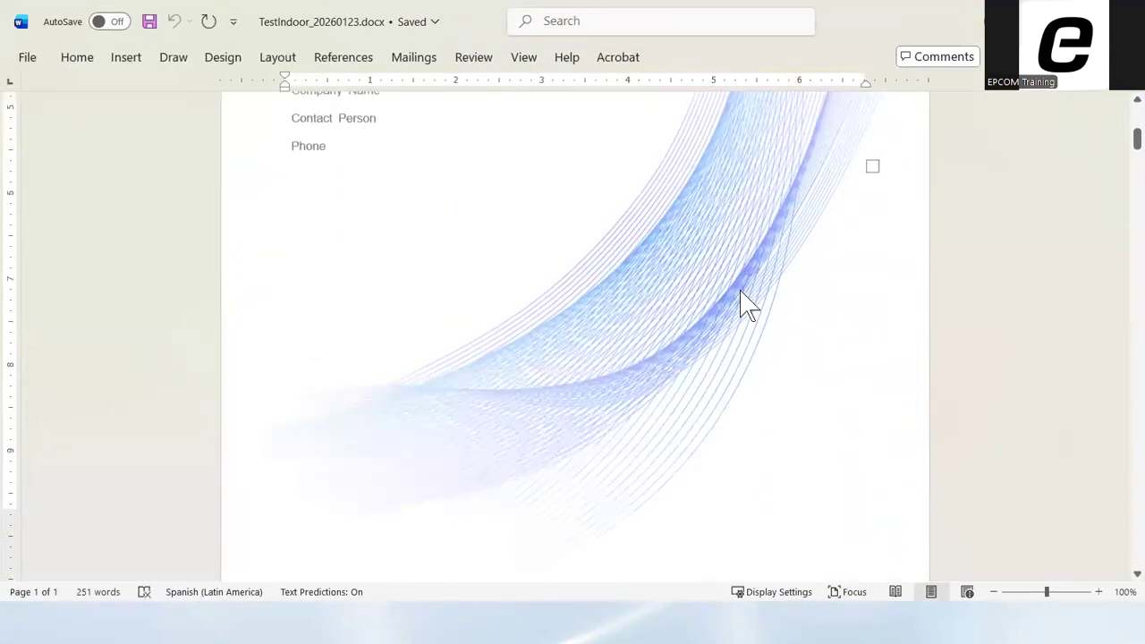
scroll(742, 294, "down", 15)
scroll(710, 425, "up", 8)
scroll(724, 240, "down", 9)
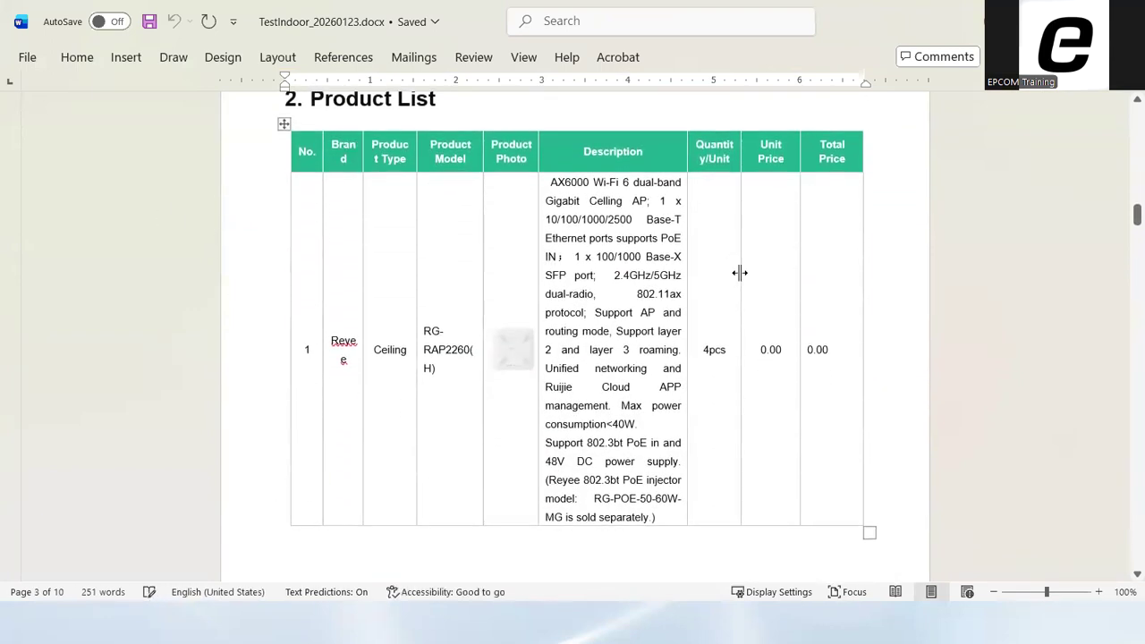
scroll(752, 290, "down", 15)
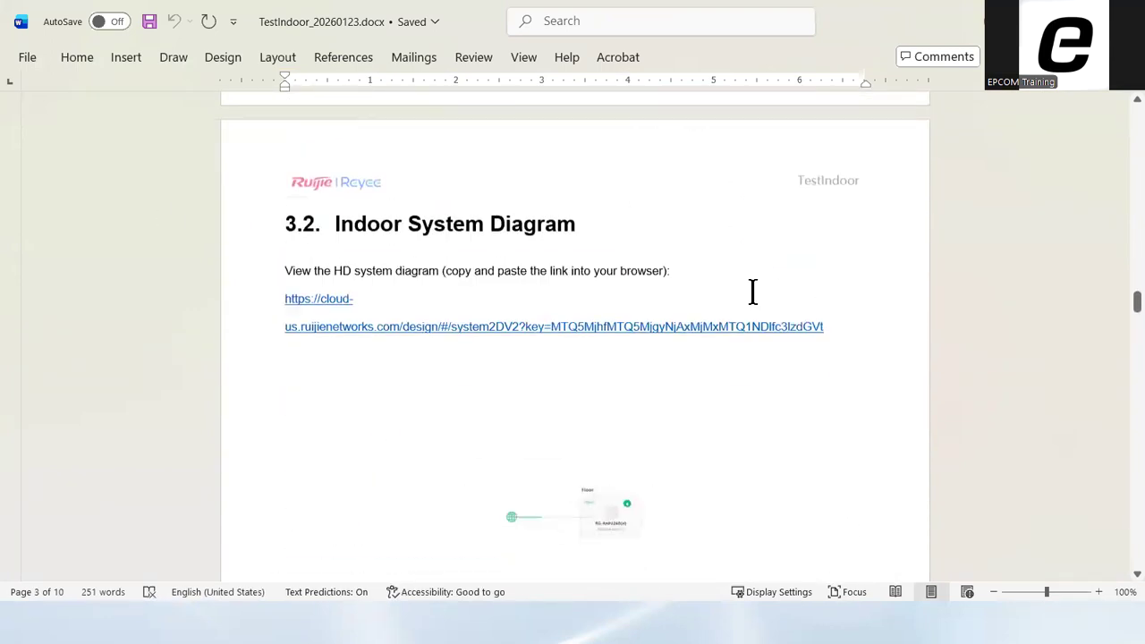
scroll(753, 291, "down", 15)
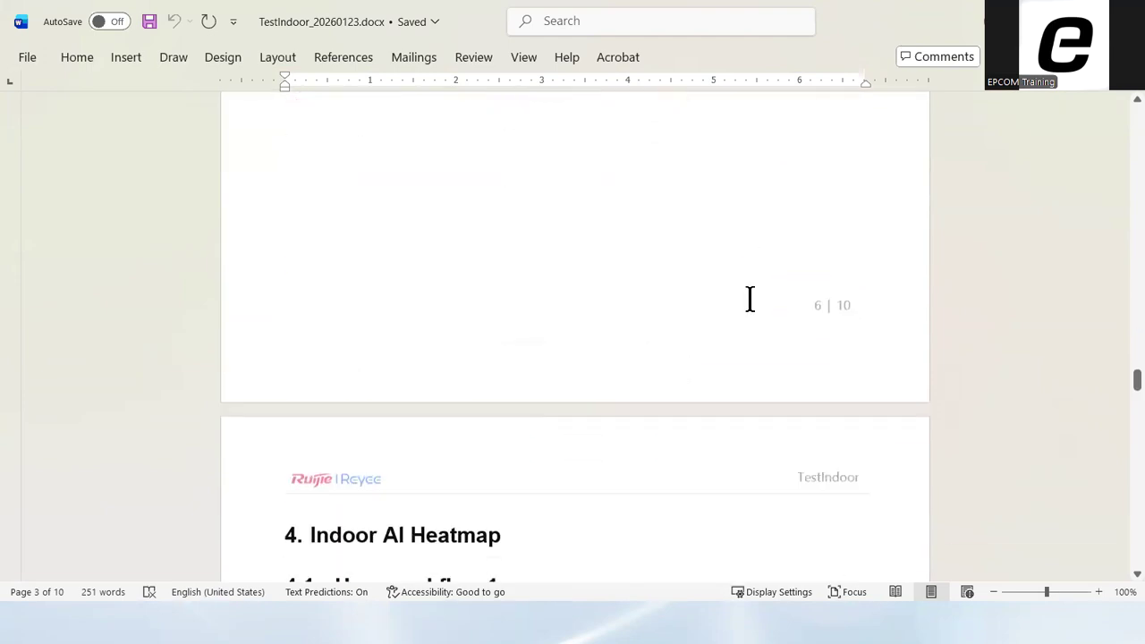
scroll(751, 298, "down", 5)
scroll(564, 246, "down", 3)
scroll(577, 255, "down", 8)
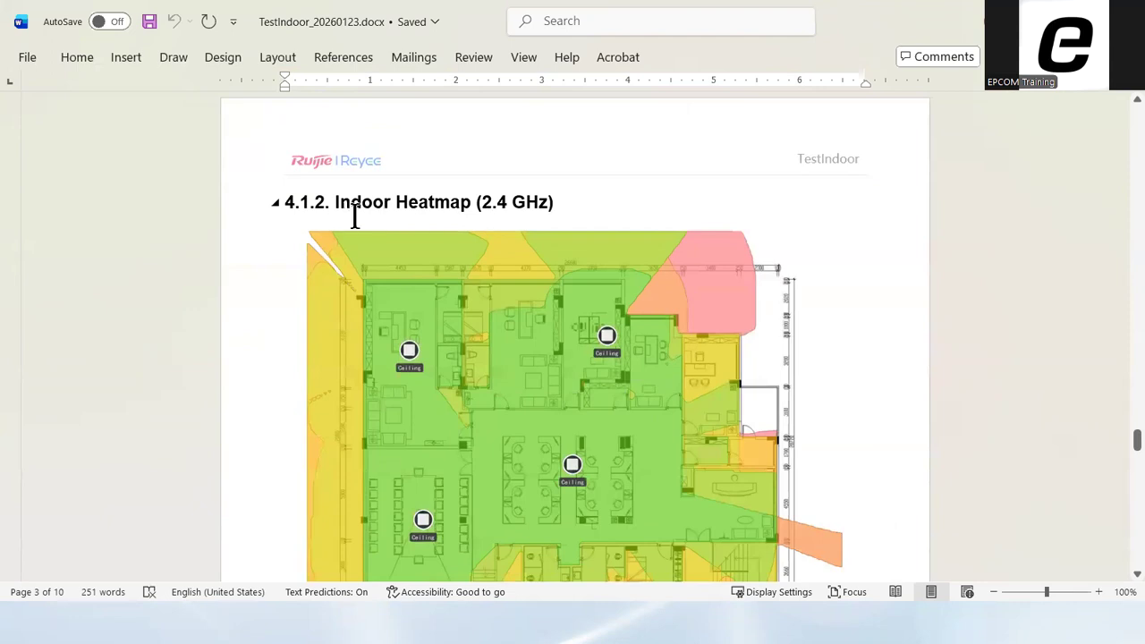
Examine the 2.4 GHz indoor heatmap in section 4.1.2 and compare it with the 5 GHz heatmap in section 4.1.3
left_click_drag(384, 205, 472, 208)
left_click(511, 204)
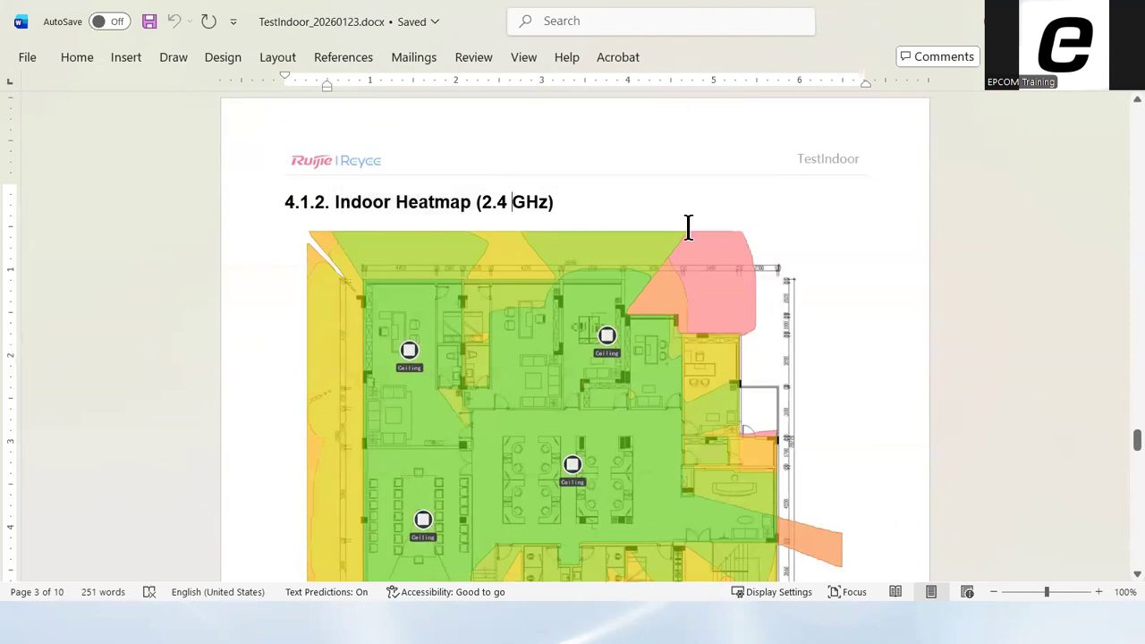
scroll(704, 225, "down", 7)
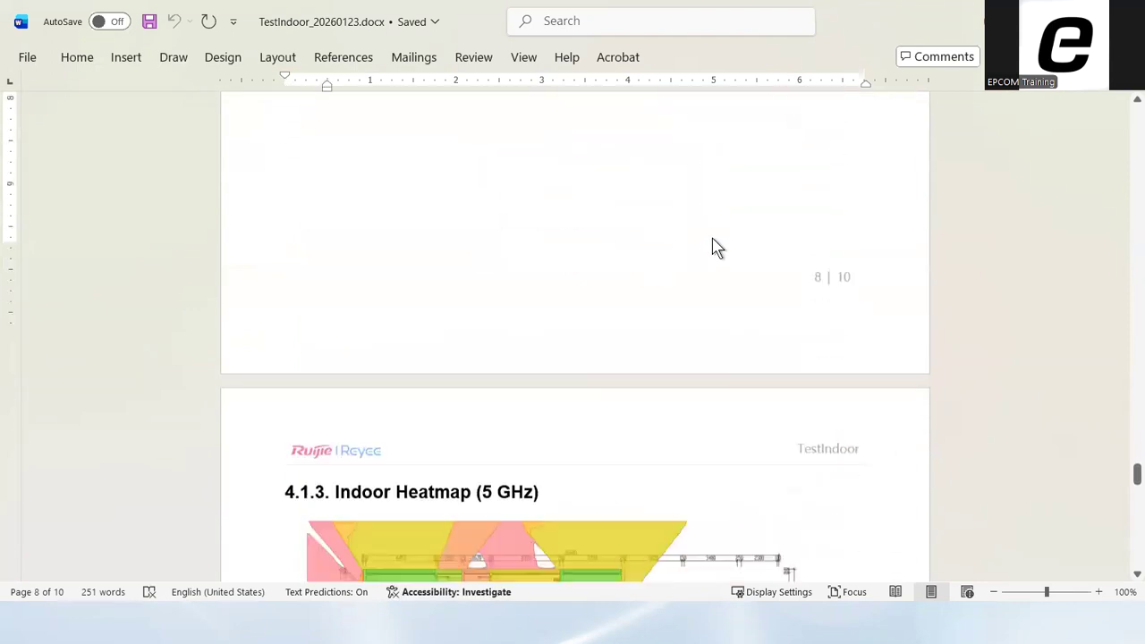
scroll(717, 248, "down", 4)
scroll(716, 245, "down", 5)
scroll(716, 245, "up", 7)
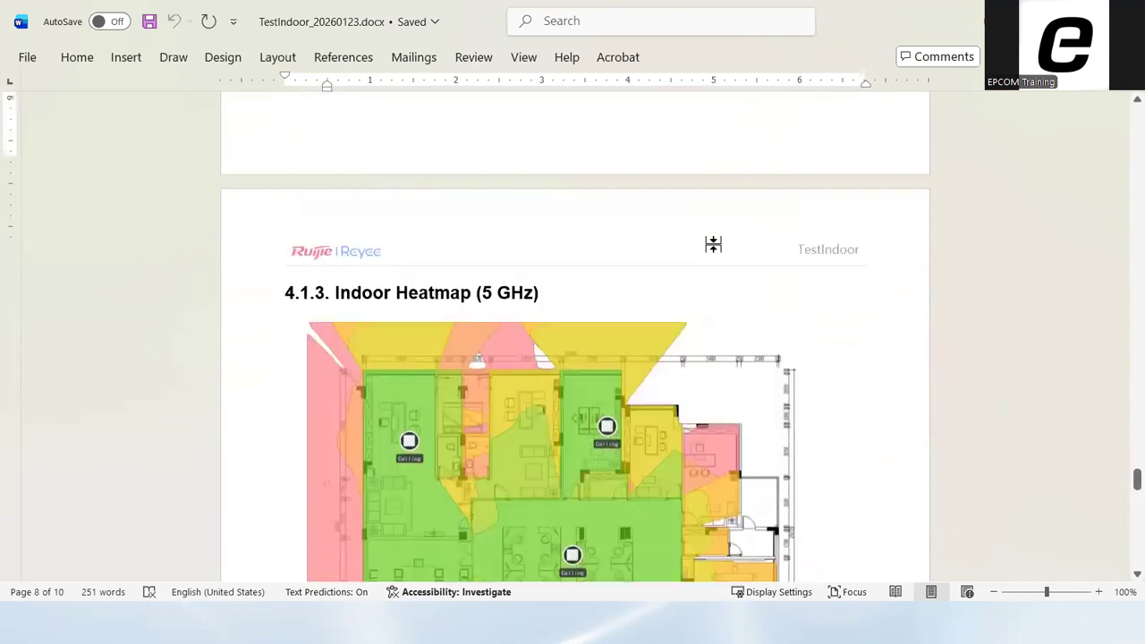
scroll(713, 244, "up", 10)
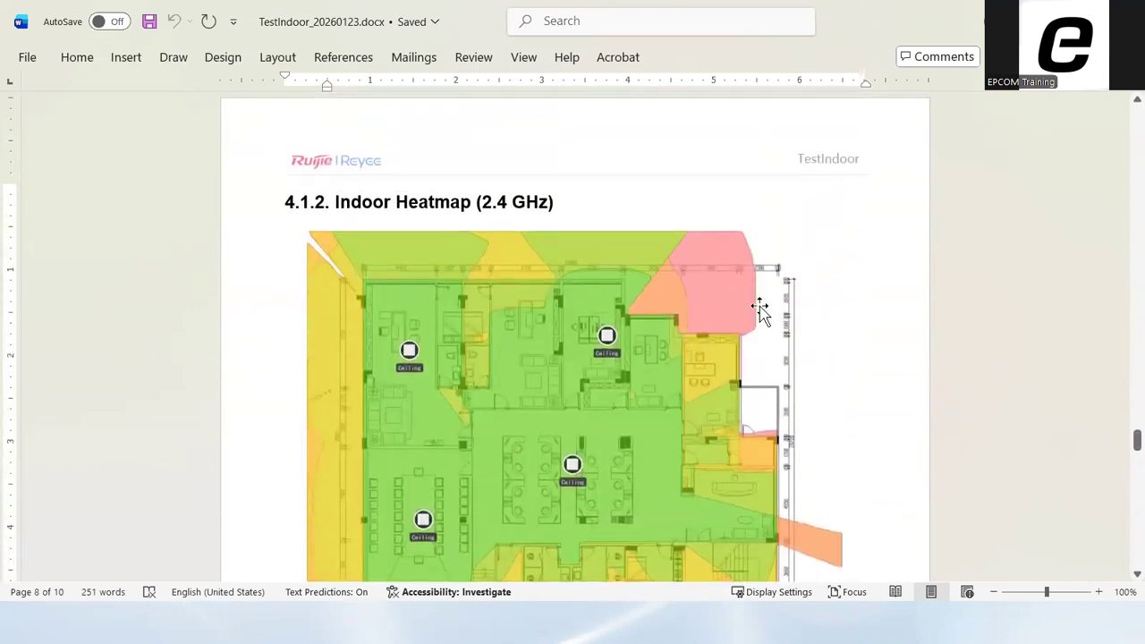
scroll(774, 311, "down", 2)
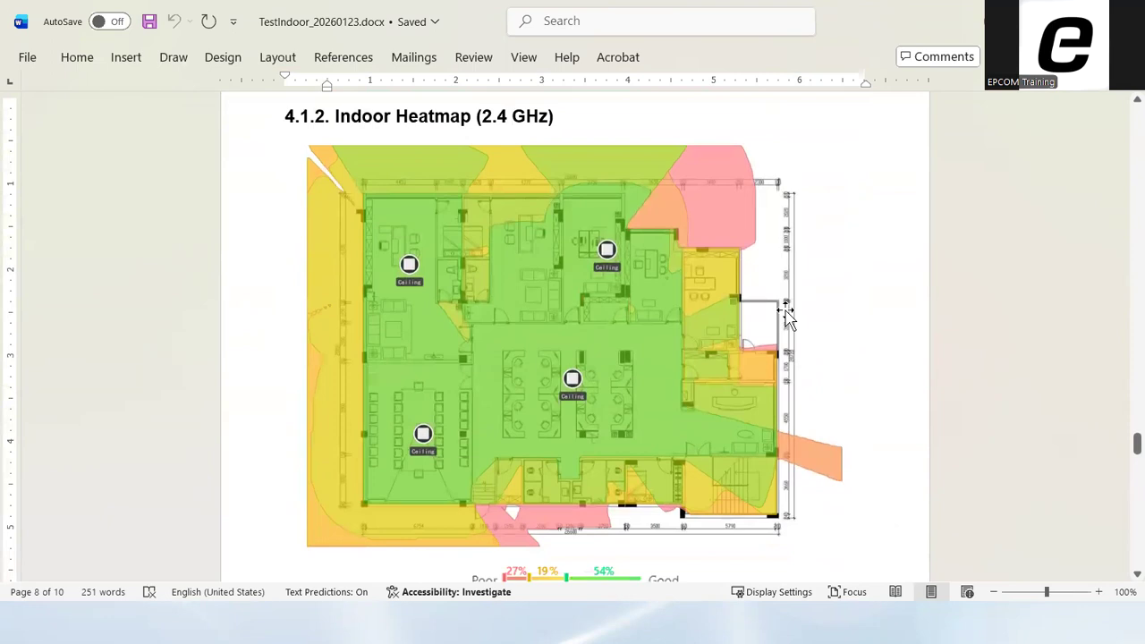